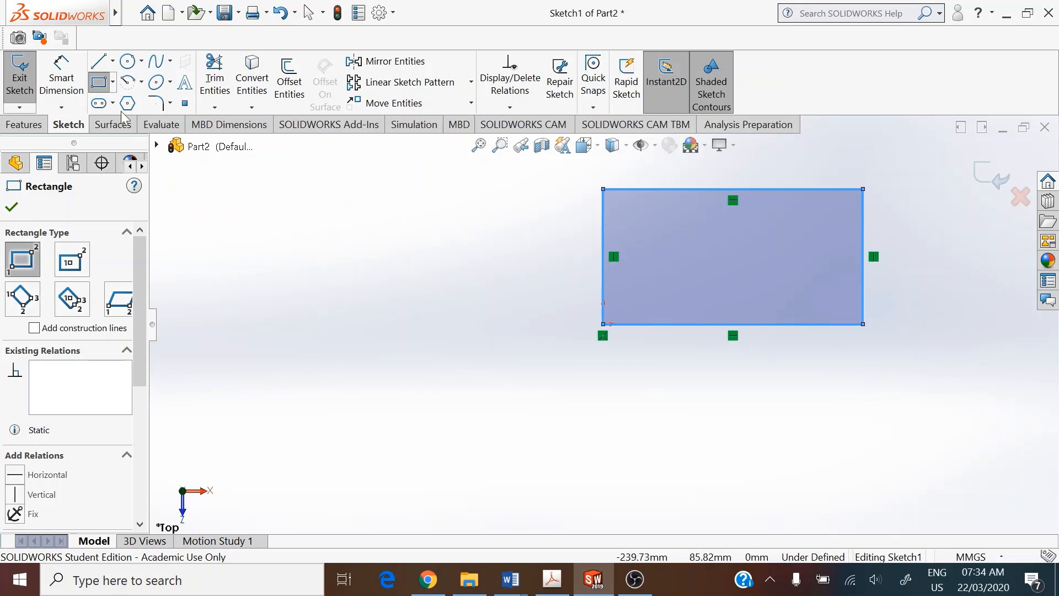
pyautogui.click(59, 88)
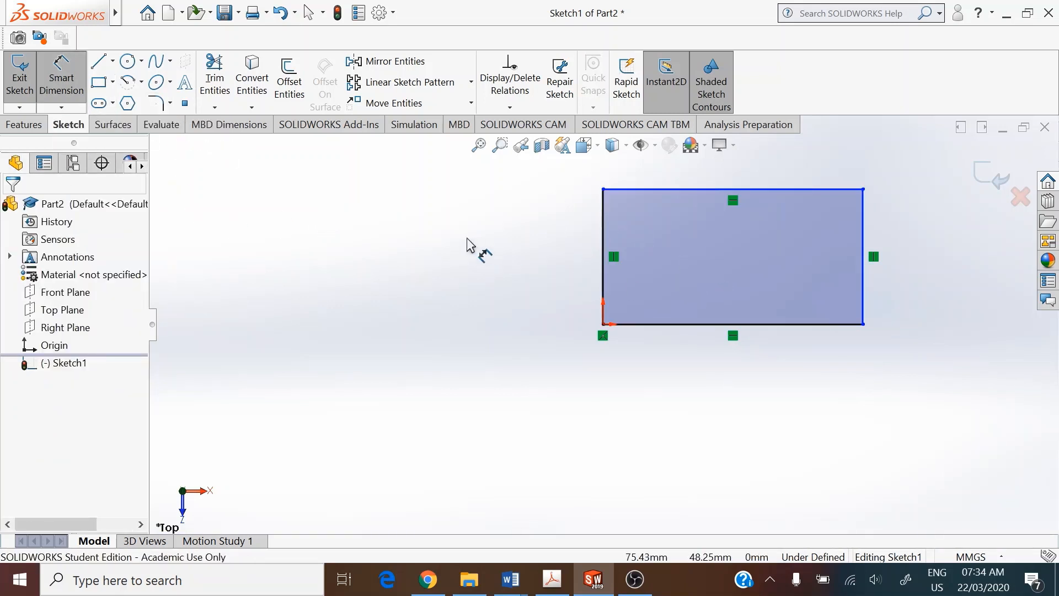
pyautogui.rightClick(500, 287)
pyautogui.click(508, 291)
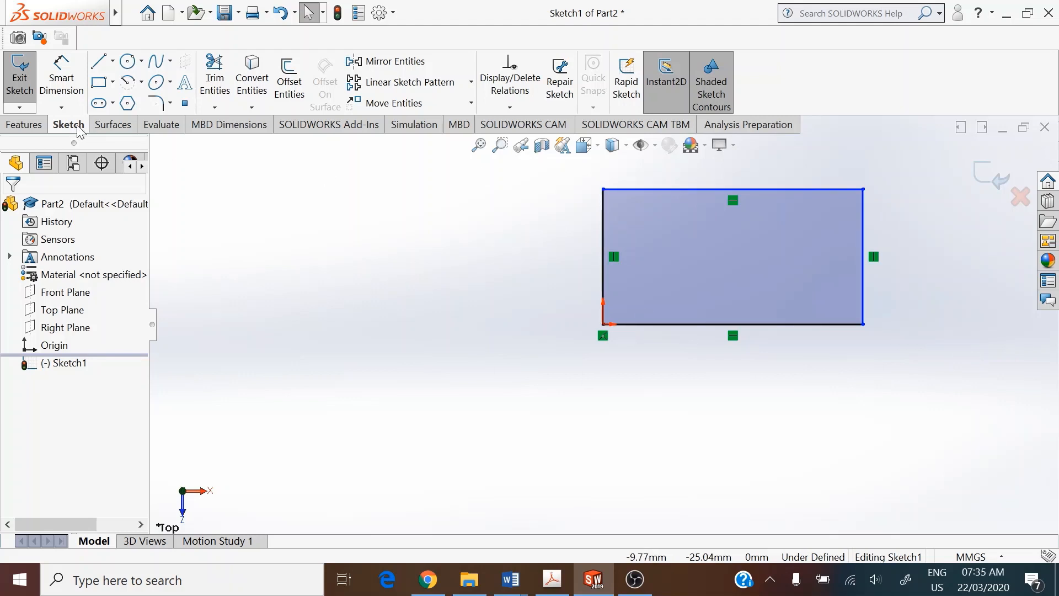
# Step: Round all four corners of the rectangle with sketch fillets of 32 mm radius
pyautogui.click(156, 103)
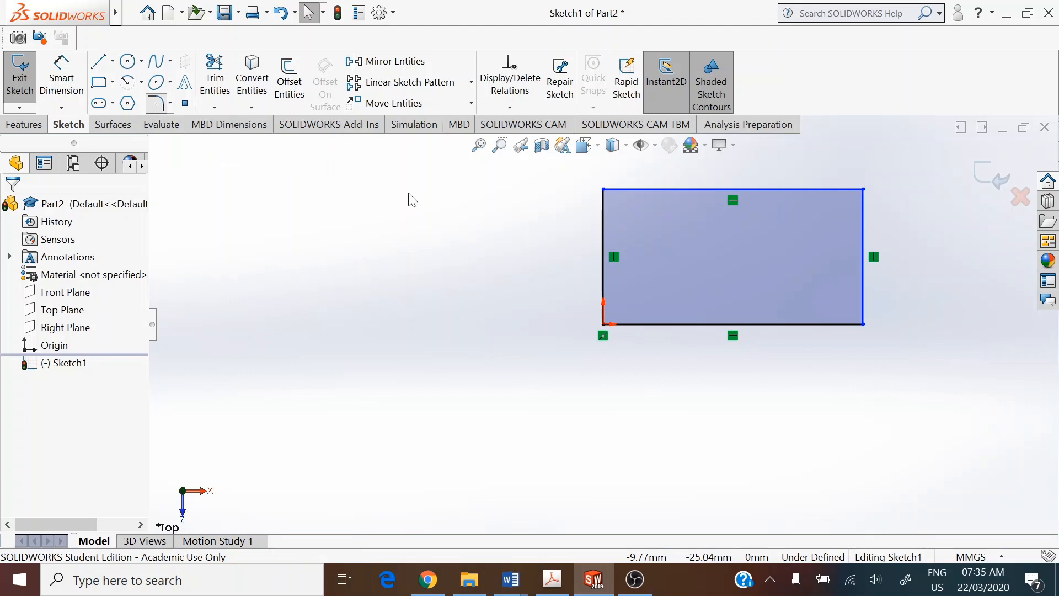
pyautogui.click(604, 189)
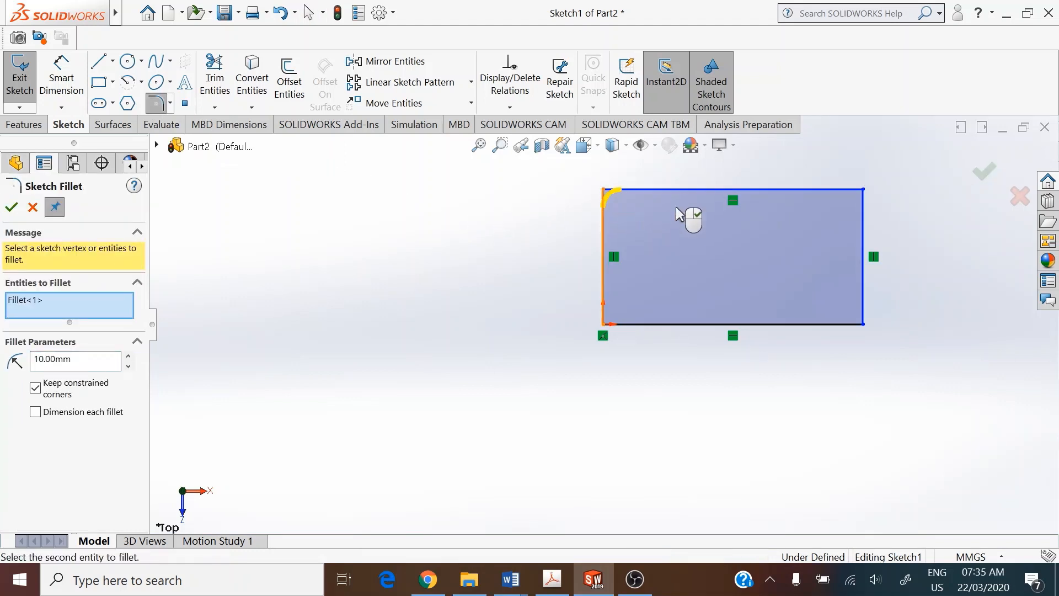
pyautogui.click(863, 190)
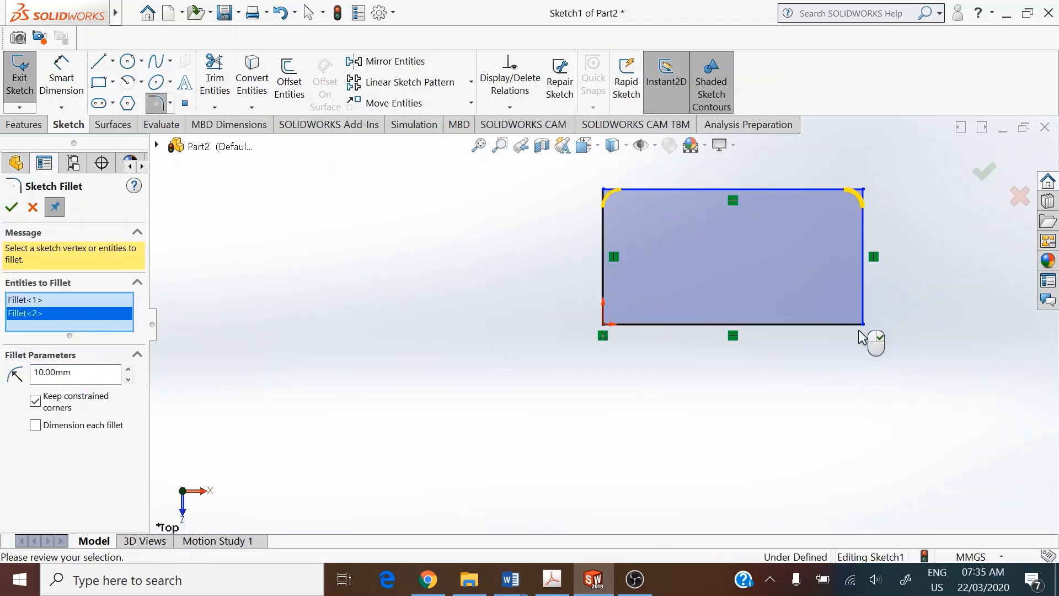
pyautogui.click(863, 324)
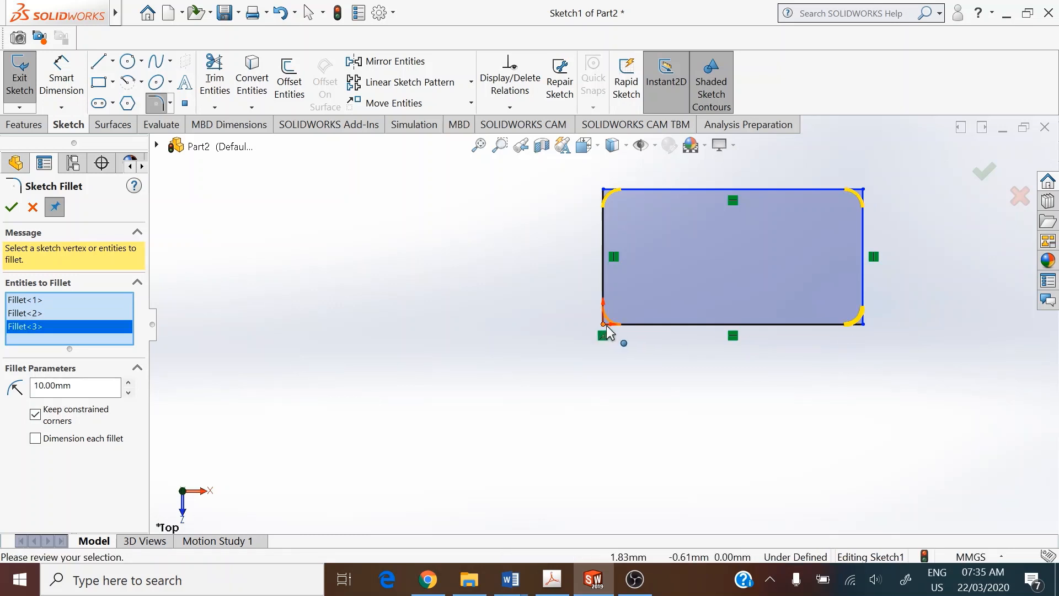
pyautogui.click(605, 325)
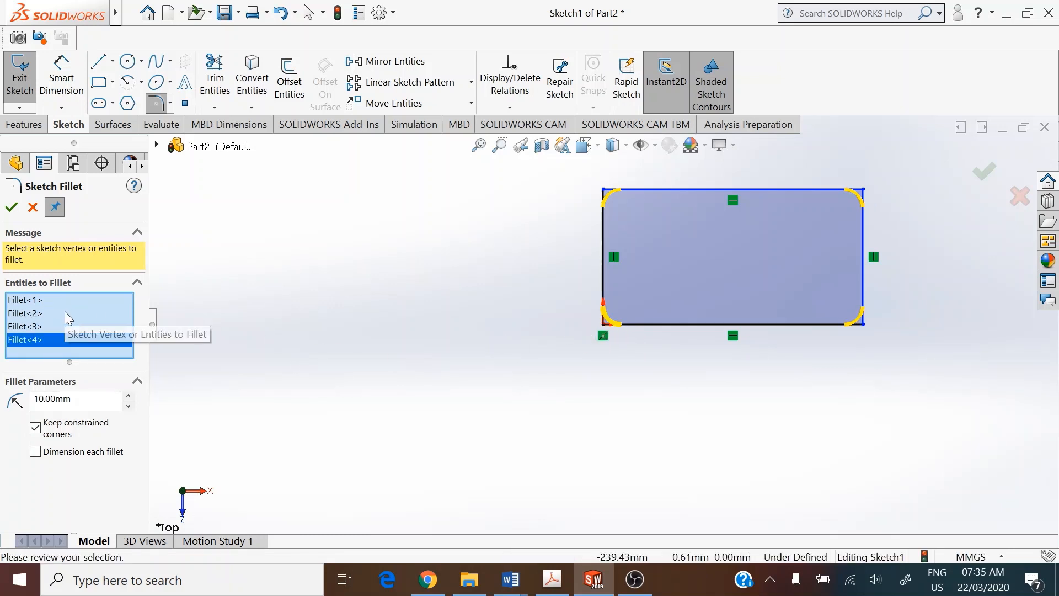
pyautogui.doubleClick(78, 398)
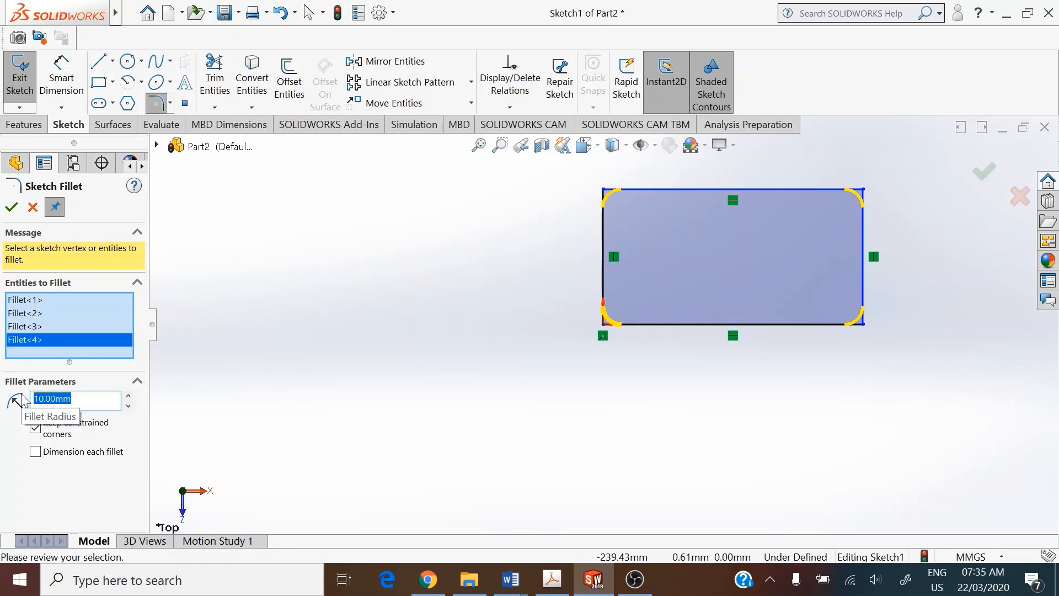
pyautogui.write('32')
pyautogui.press('Return')
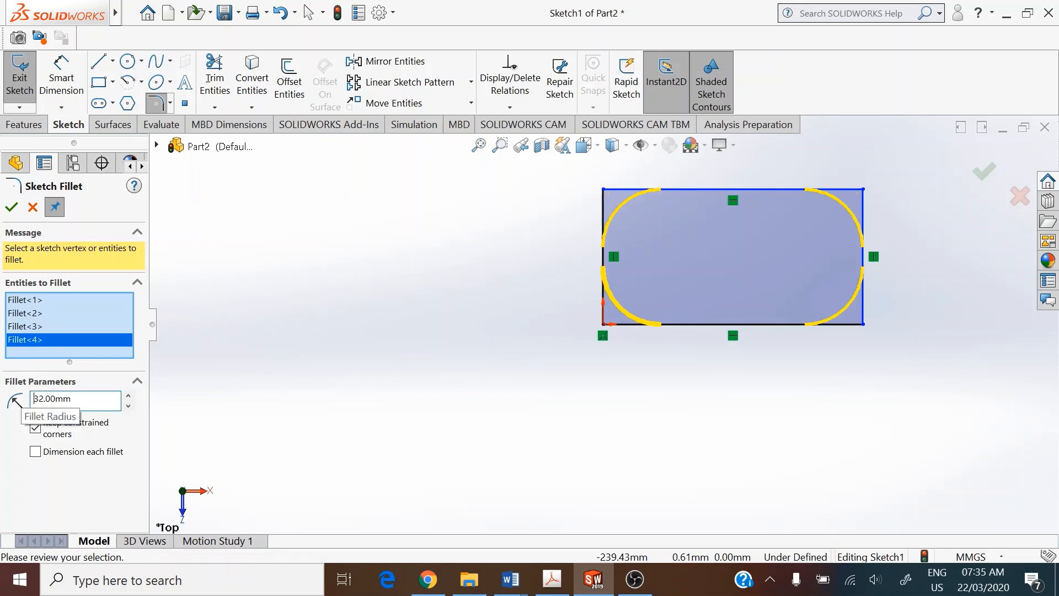
pyautogui.click(12, 207)
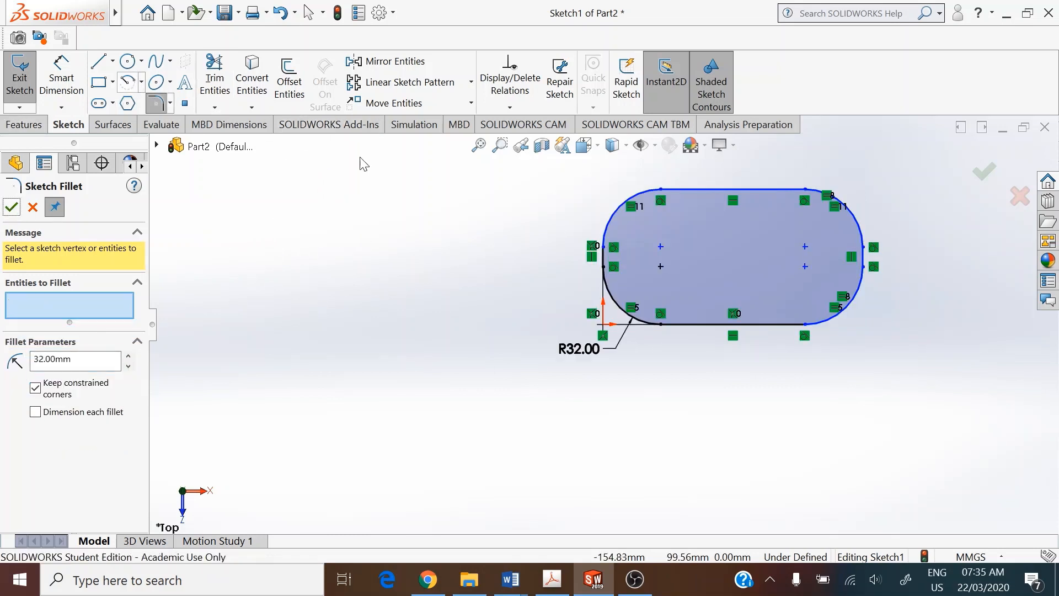
# Step: Dimension the horizontal distance between the two upper fillet centres as 216 mm
pyautogui.click(59, 80)
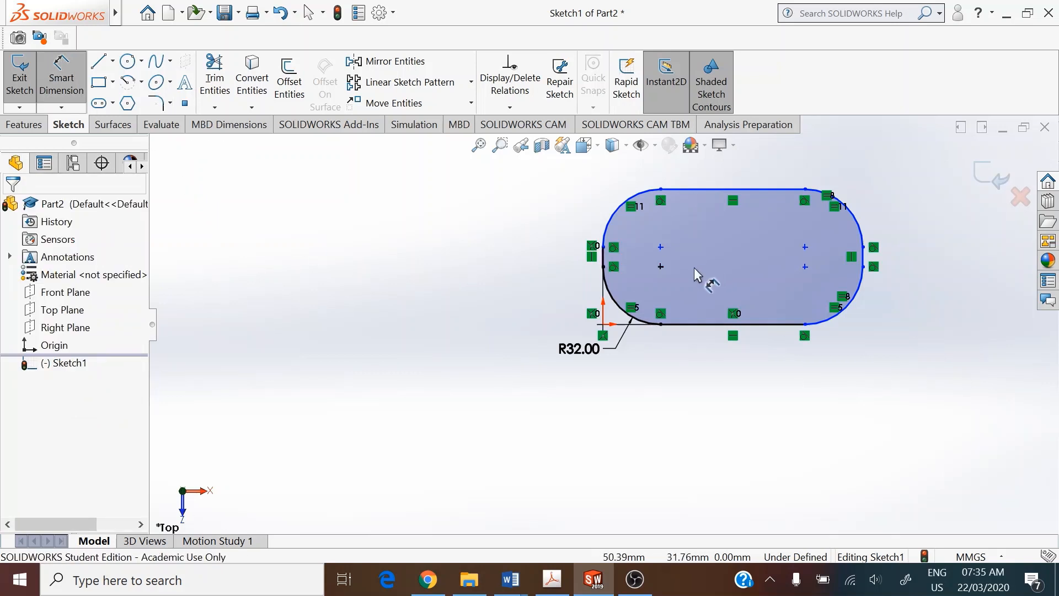
pyautogui.click(660, 247)
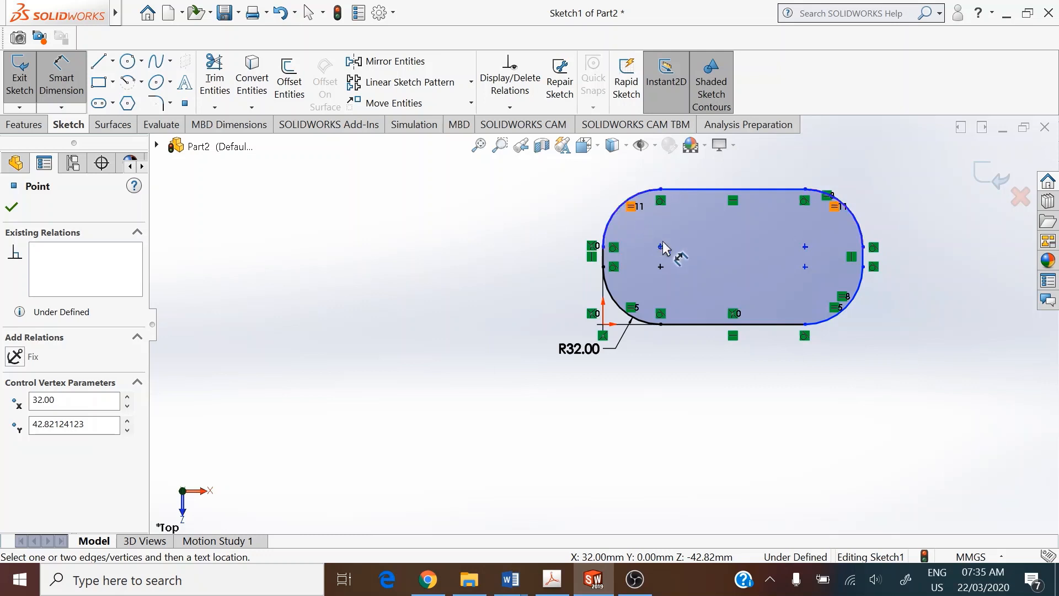
pyautogui.click(805, 247)
pyautogui.click(739, 216)
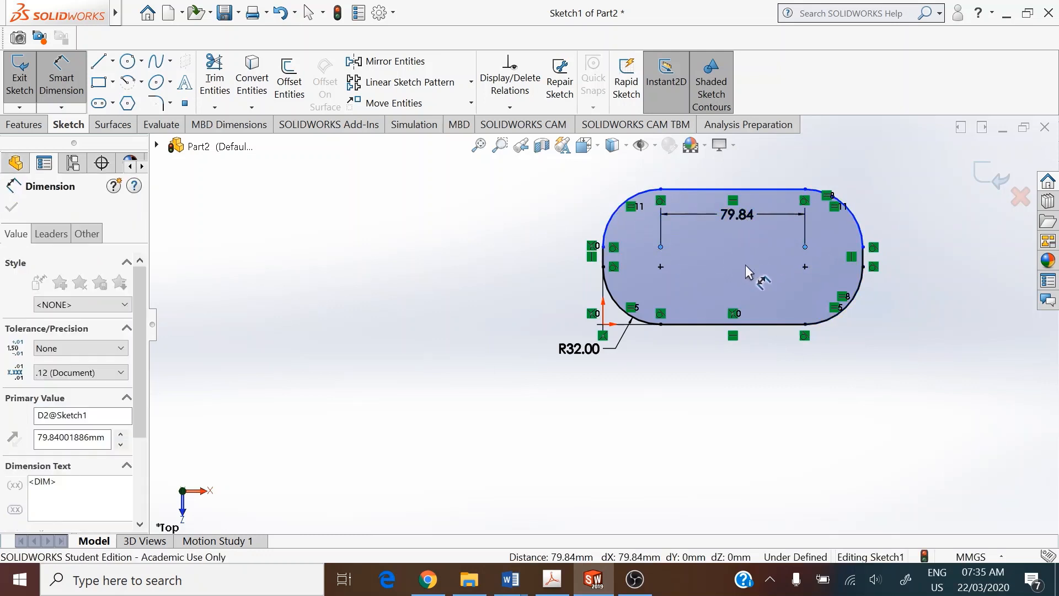
pyautogui.write('216')
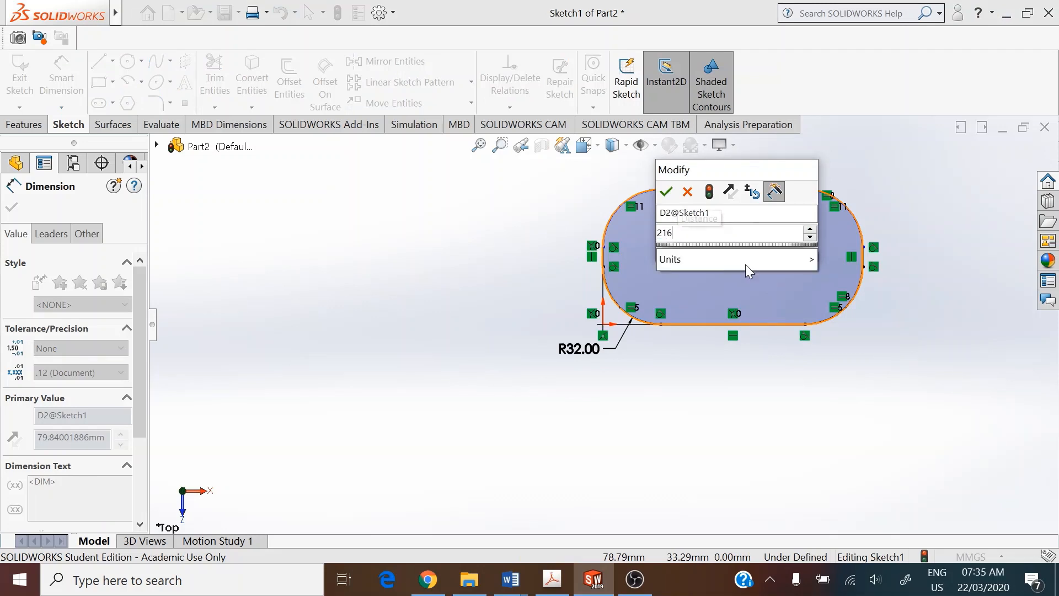
pyautogui.press('Return')
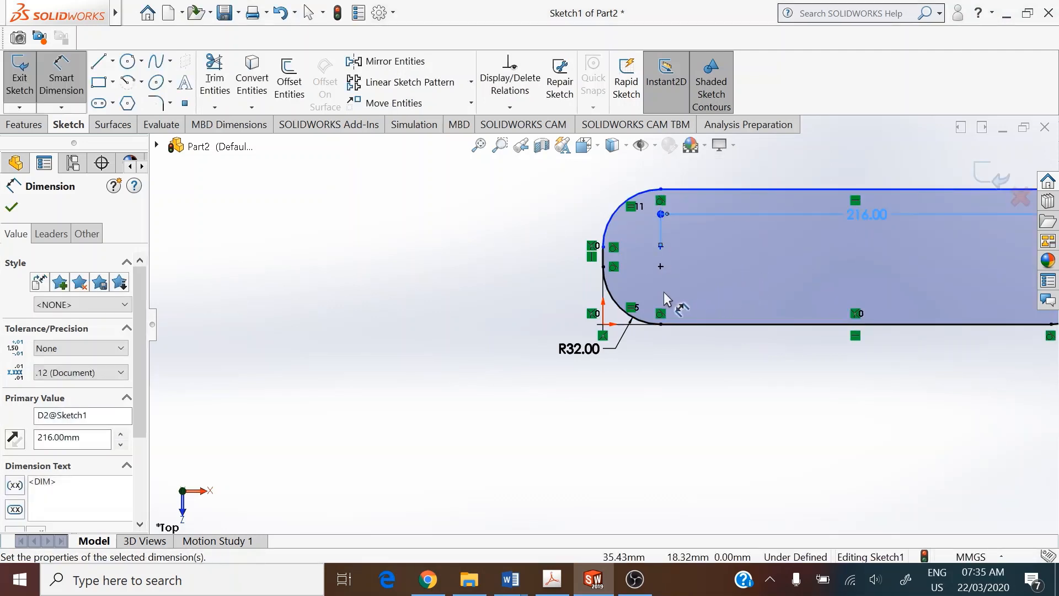
# Step: Dimension the vertical distance between the two fillet centres nearest the origin side as 72 mm
pyautogui.click(661, 247)
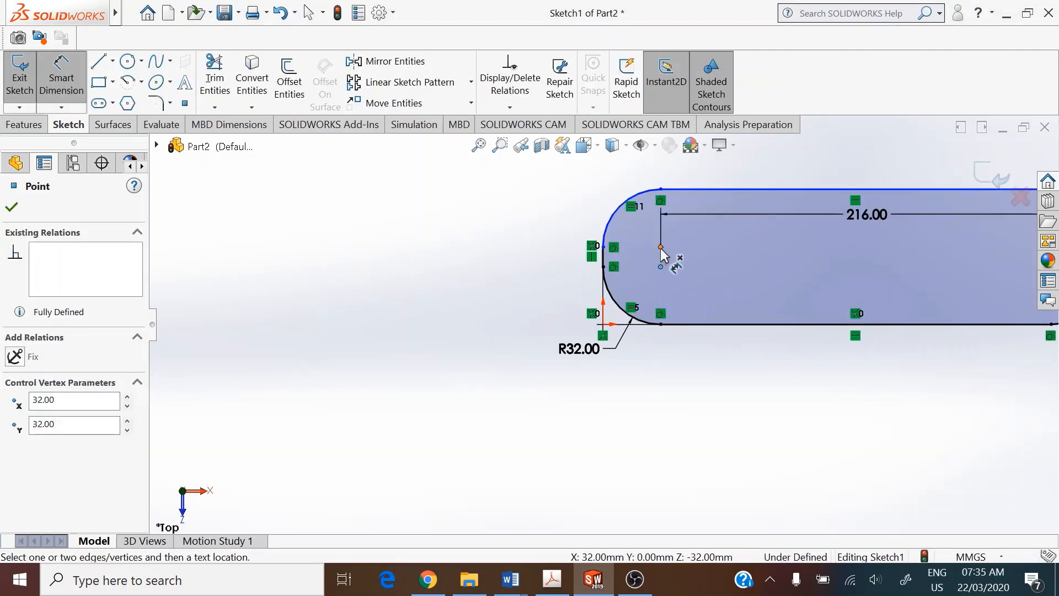
pyautogui.click(661, 267)
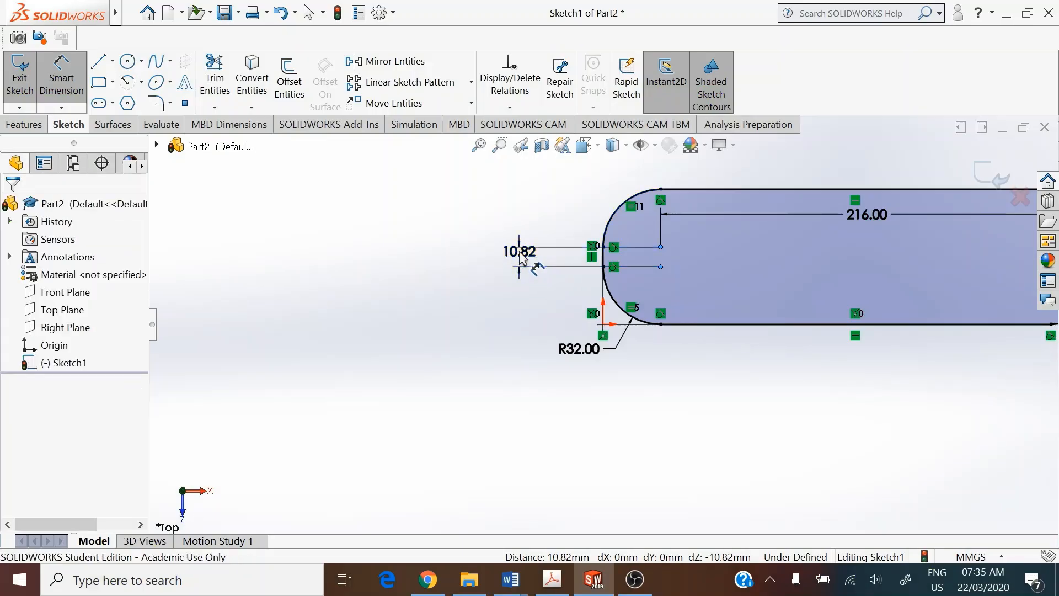
pyautogui.click(521, 259)
pyautogui.write('7')
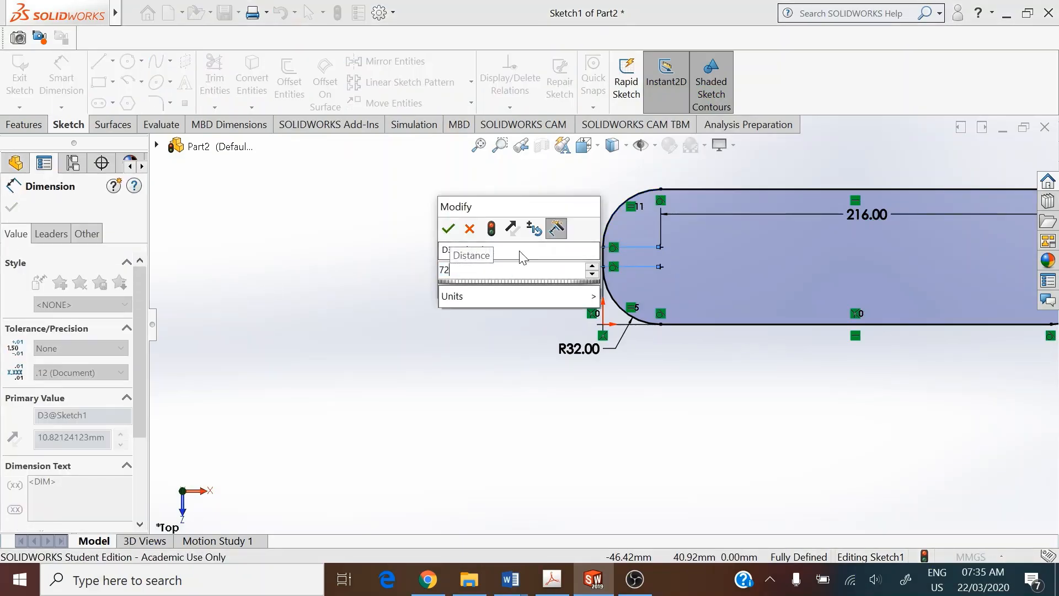
pyautogui.write('2')
pyautogui.press('Return')
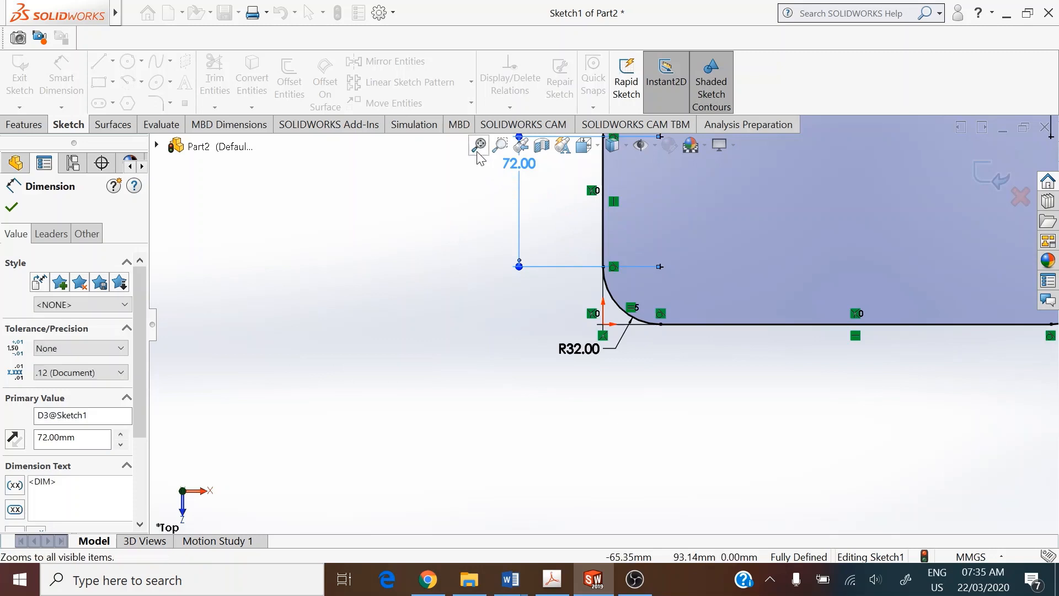
pyautogui.click(477, 148)
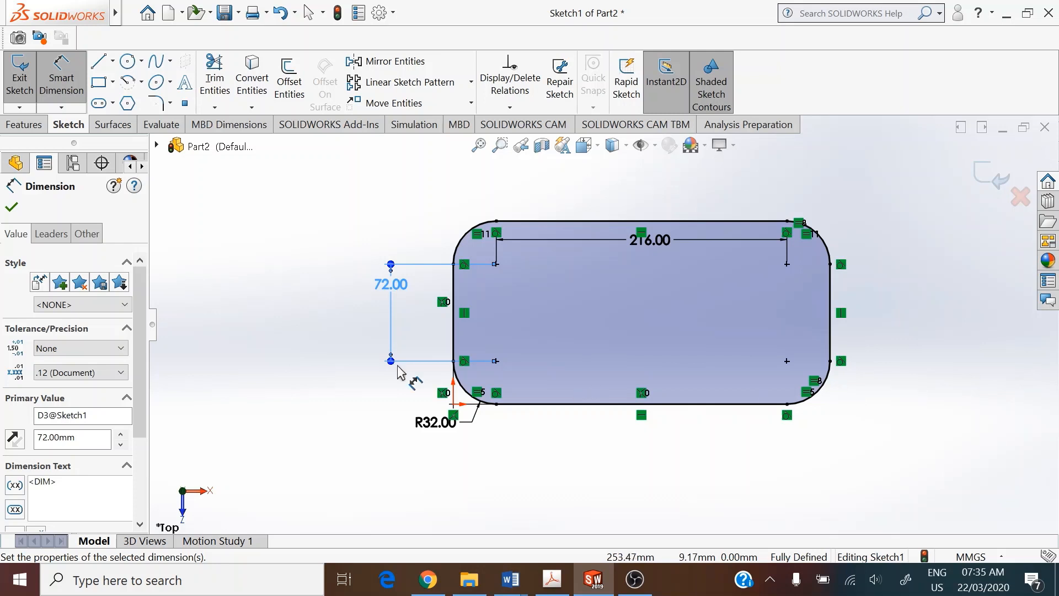
# Step: Extrude the rounded rectangle sketch as a blind boss 32 mm deep
pyautogui.click(32, 131)
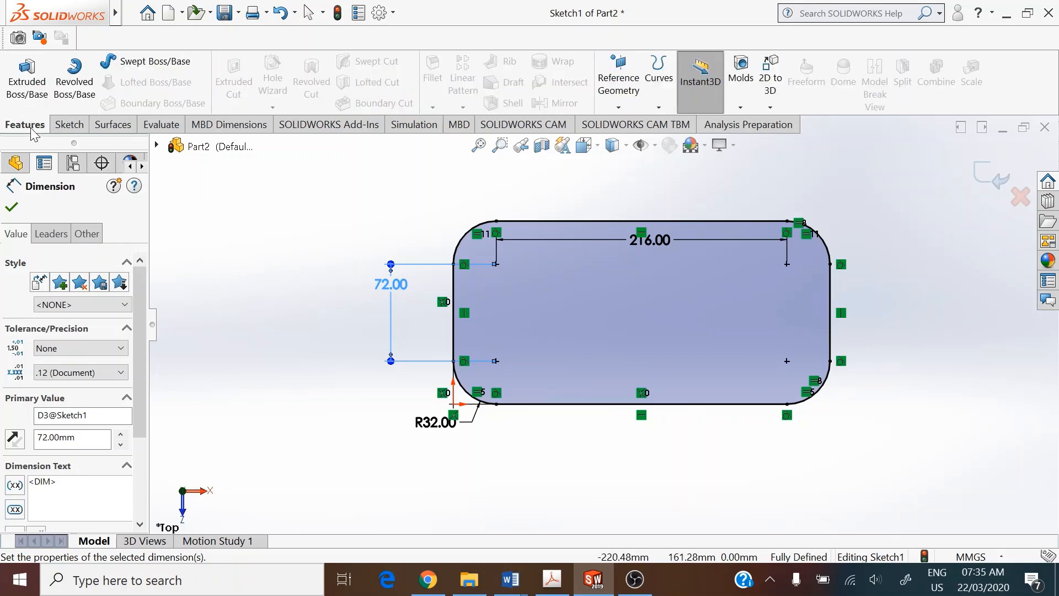
pyautogui.click(28, 83)
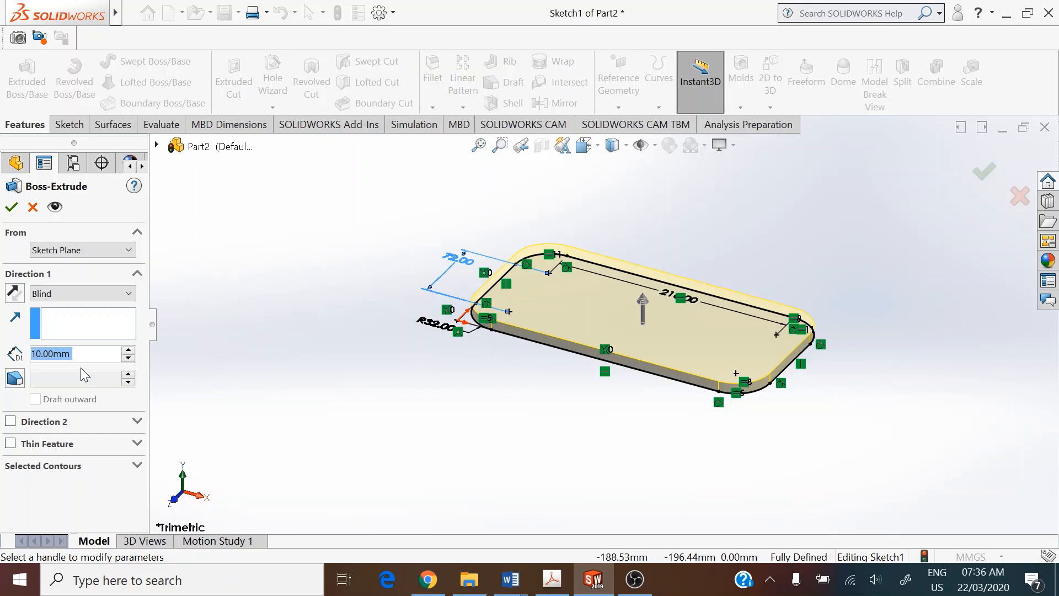
pyautogui.write('32')
pyautogui.press('Return')
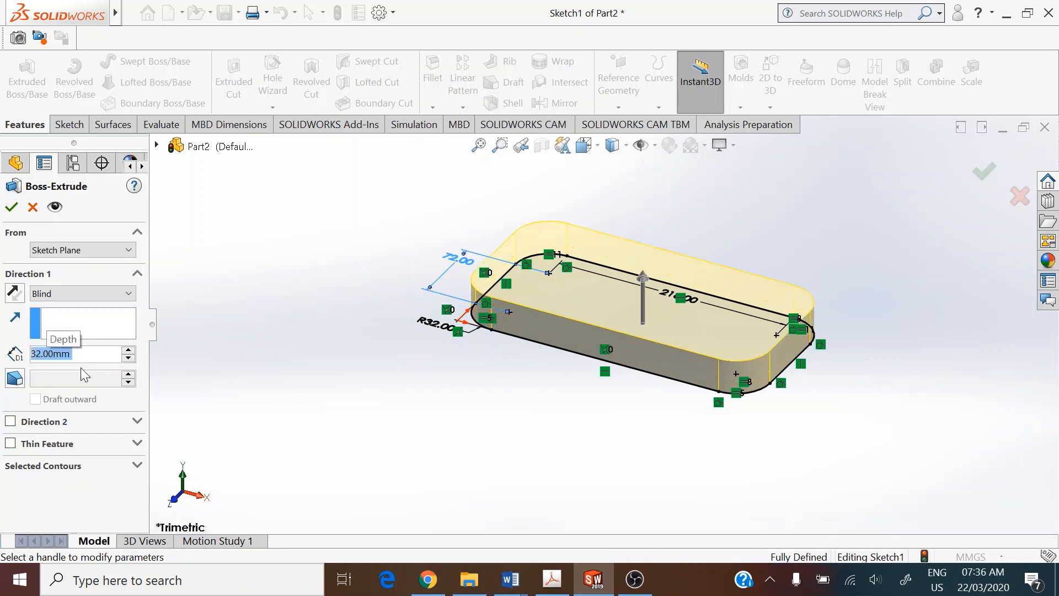
pyautogui.click(8, 212)
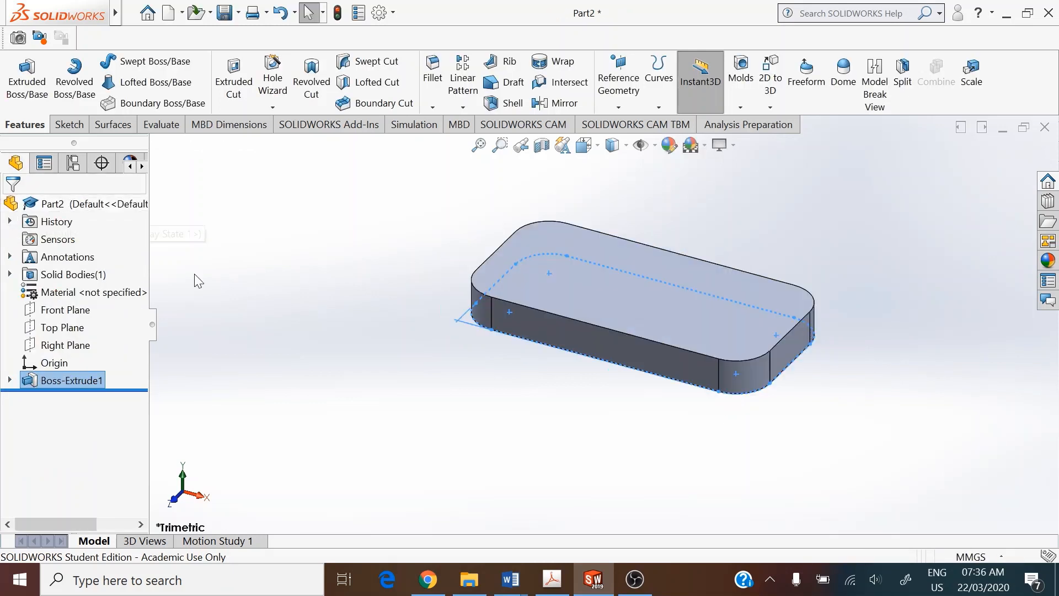
pyautogui.click(385, 301)
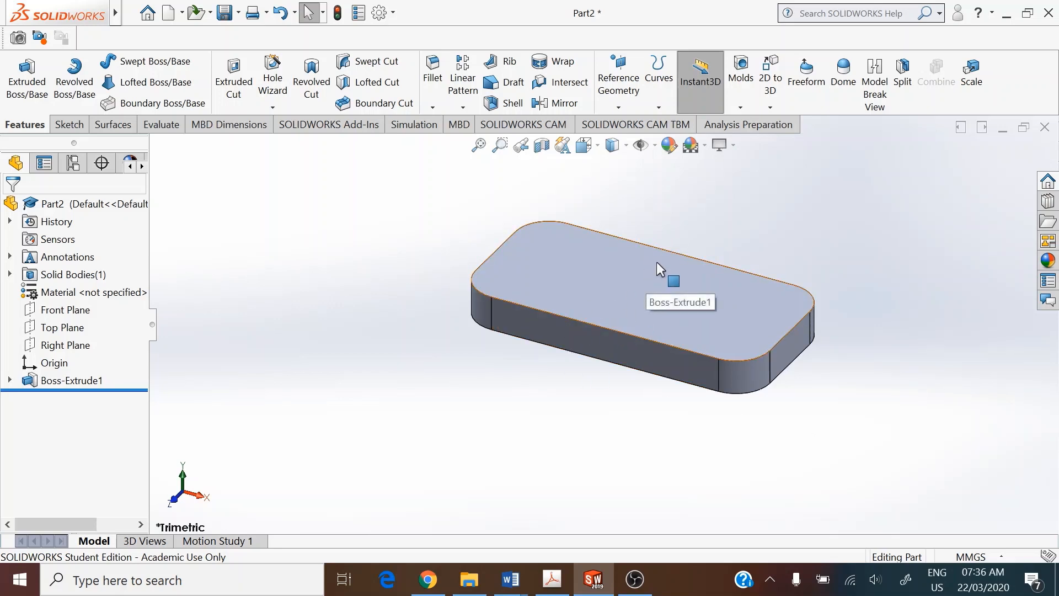
# Step: Create a reference plane offset 140 mm inward from the block's short end face, using the flipped offset direction
pyautogui.click(791, 350)
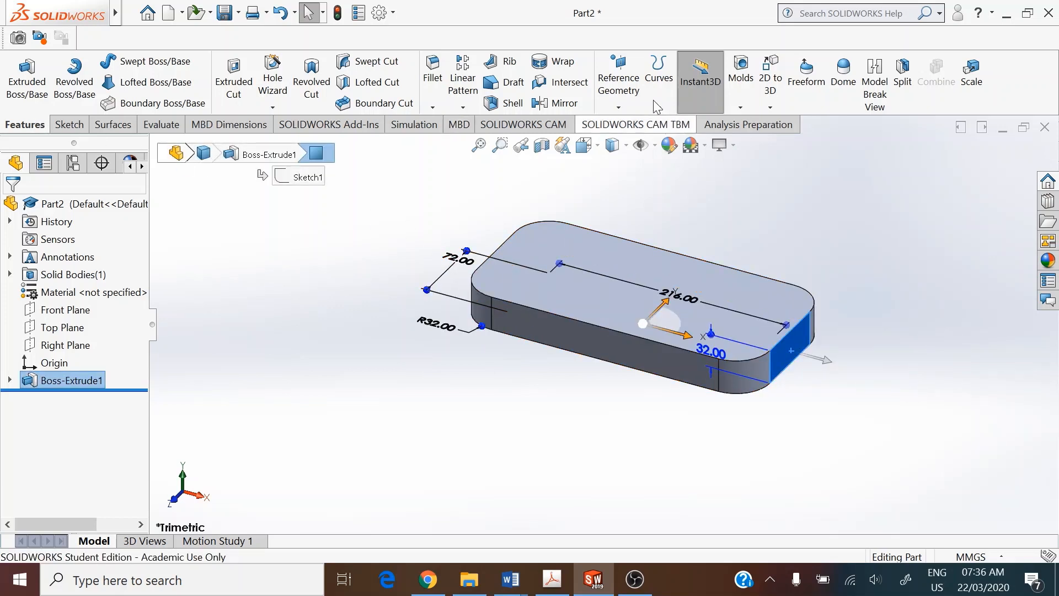
pyautogui.click(631, 95)
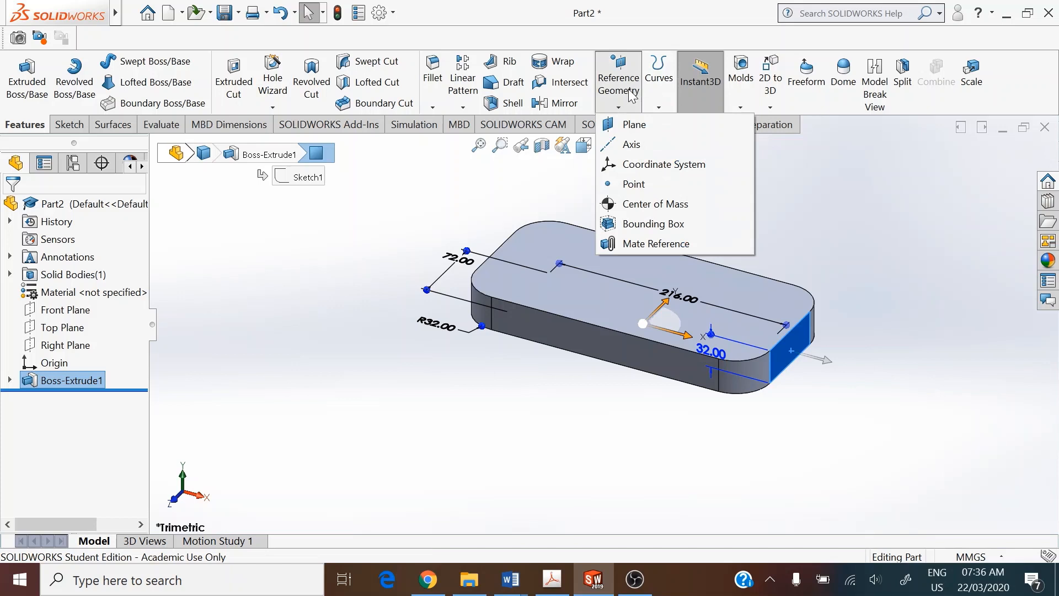
pyautogui.click(632, 126)
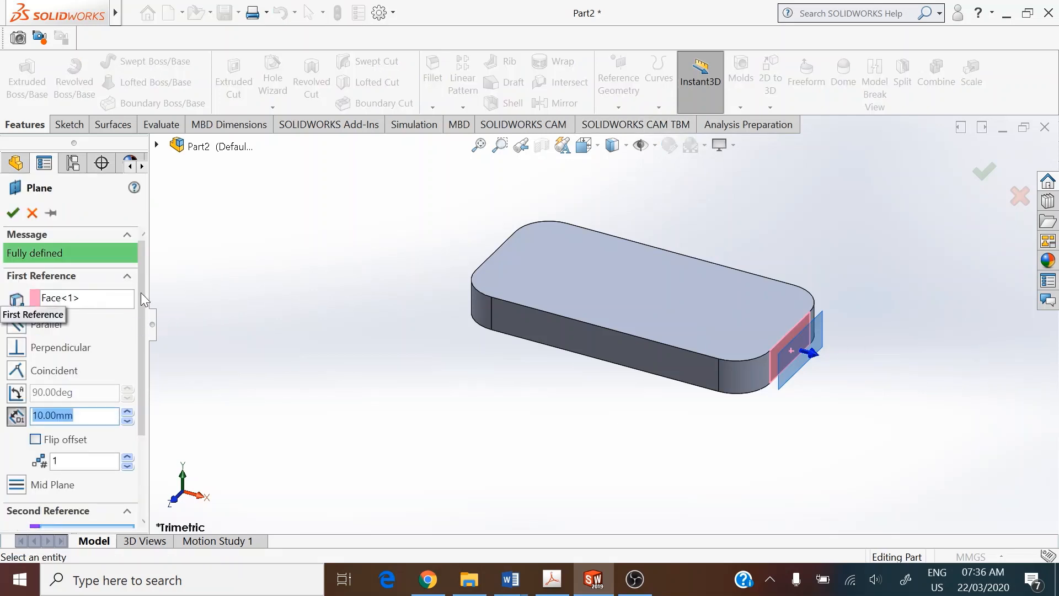
pyautogui.moveTo(145, 284); pyautogui.dragTo(160, 385)
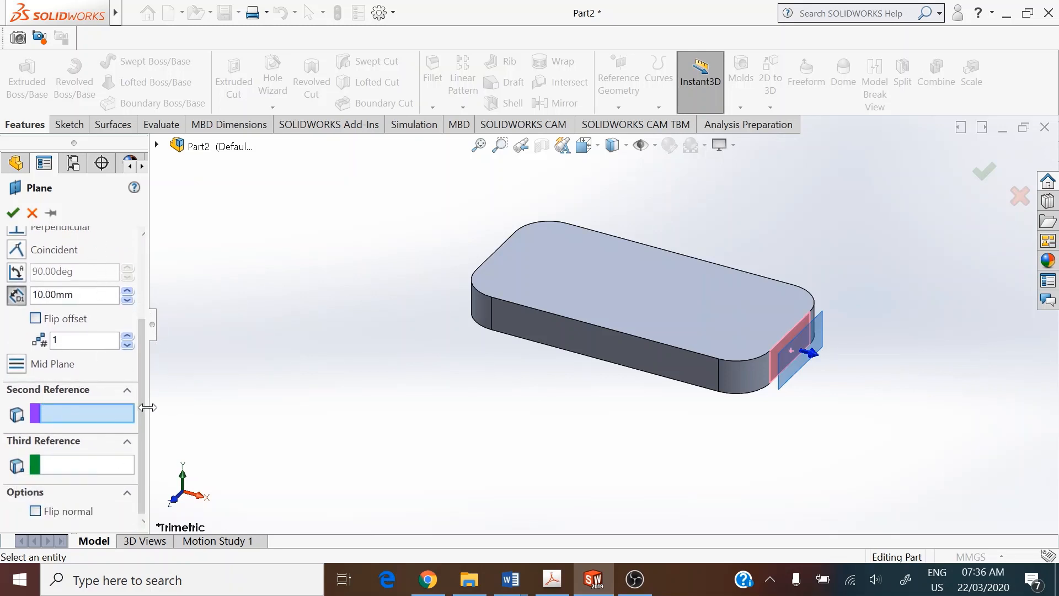
pyautogui.moveTo(146, 411); pyautogui.dragTo(168, 244)
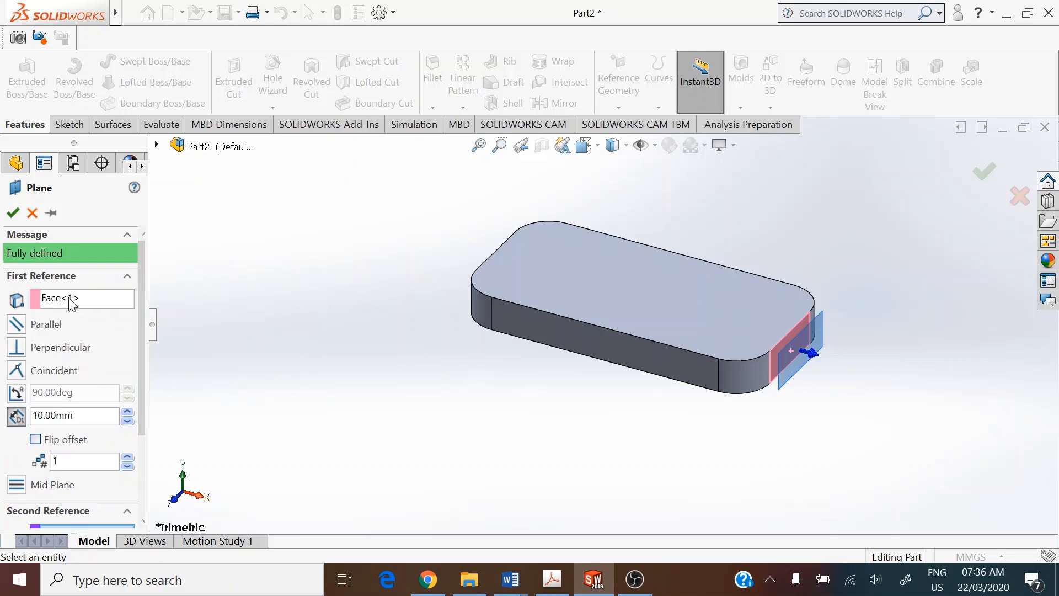
pyautogui.click(71, 303)
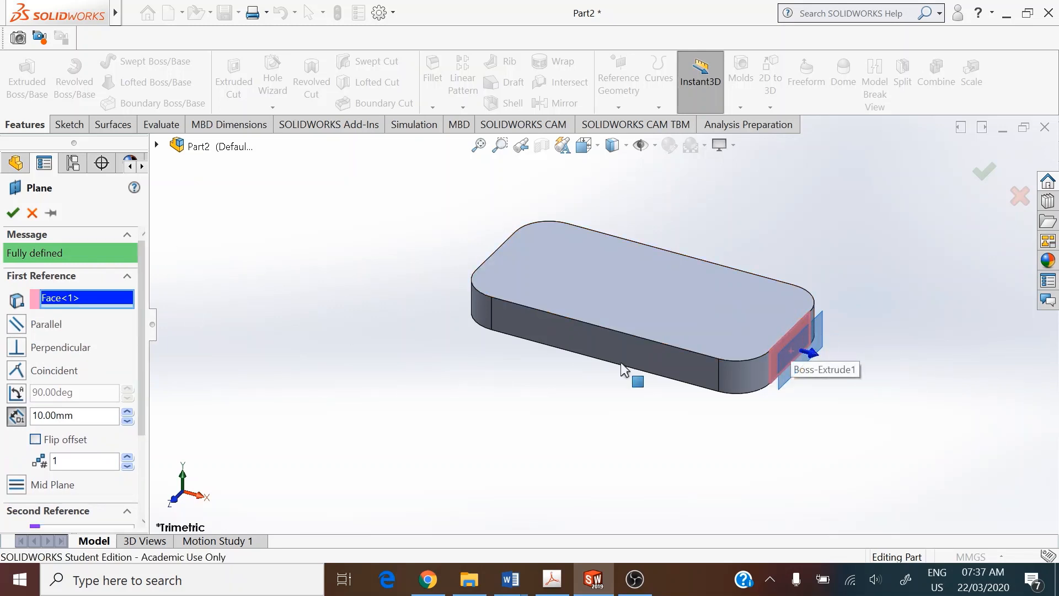
pyautogui.click(35, 439)
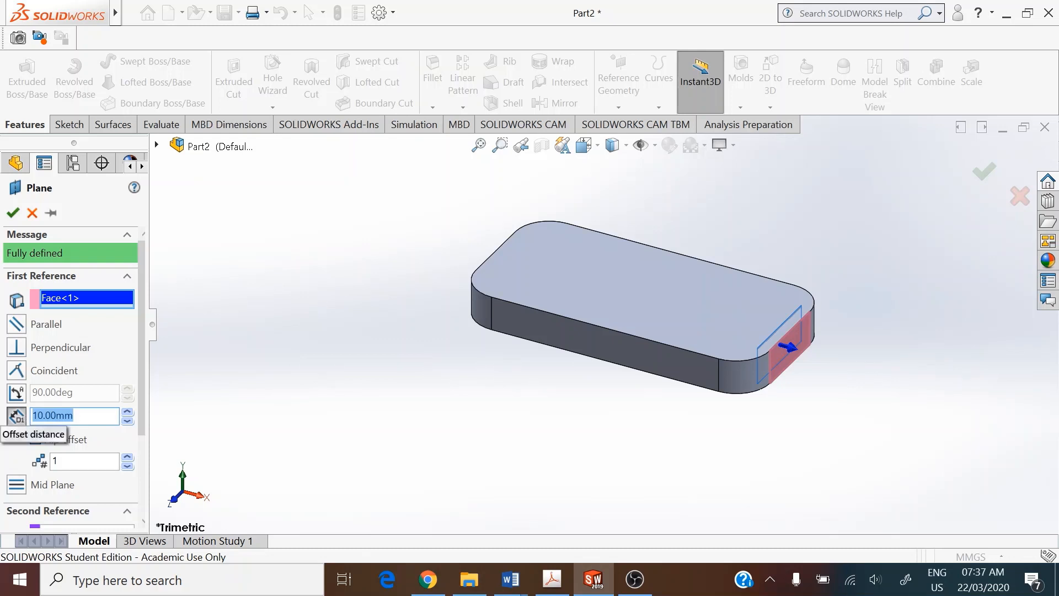
pyautogui.write('140')
pyautogui.press('Return')
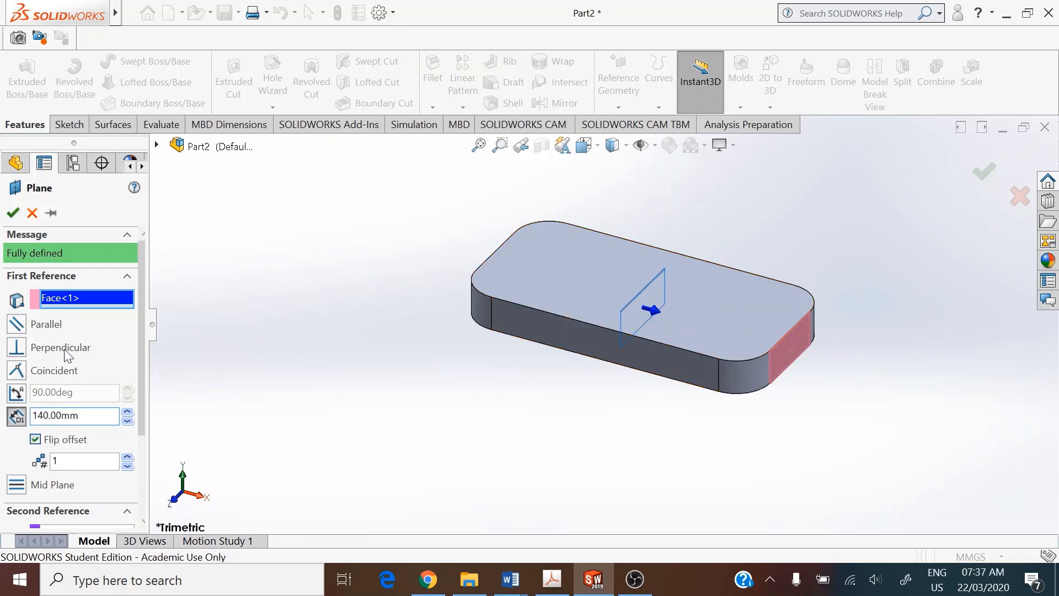
pyautogui.click(13, 213)
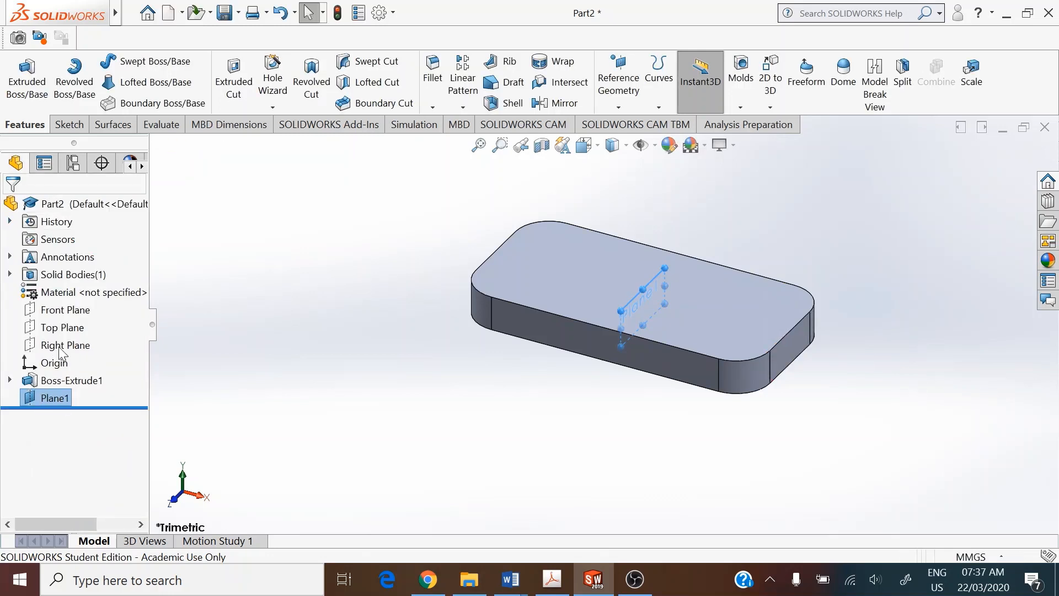
# Step: Start a sketch on the reference plane through the block's middle and face it normal to the view
pyautogui.rightClick(47, 396)
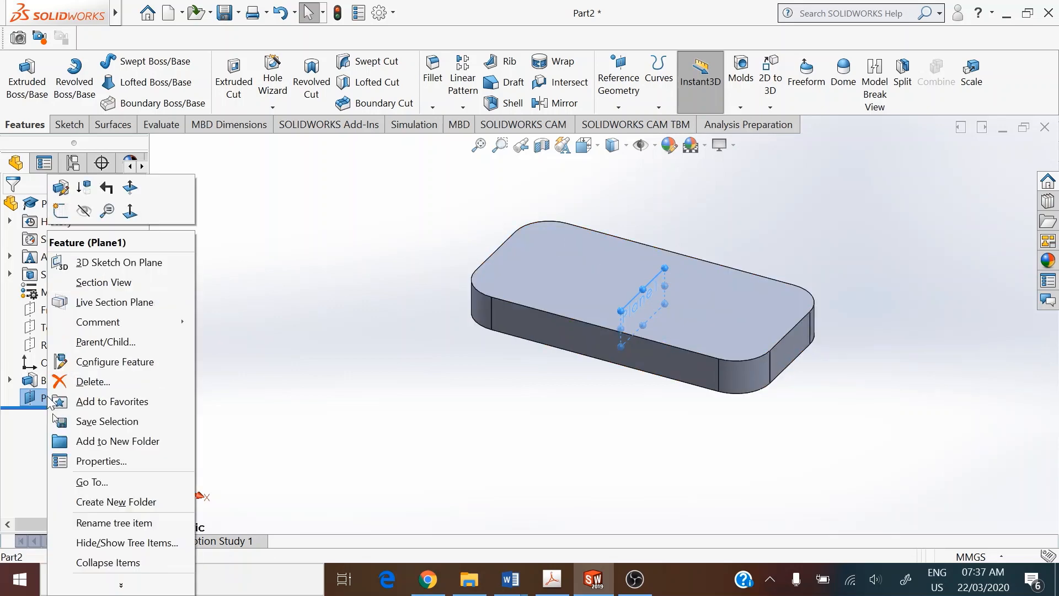
pyautogui.click(60, 212)
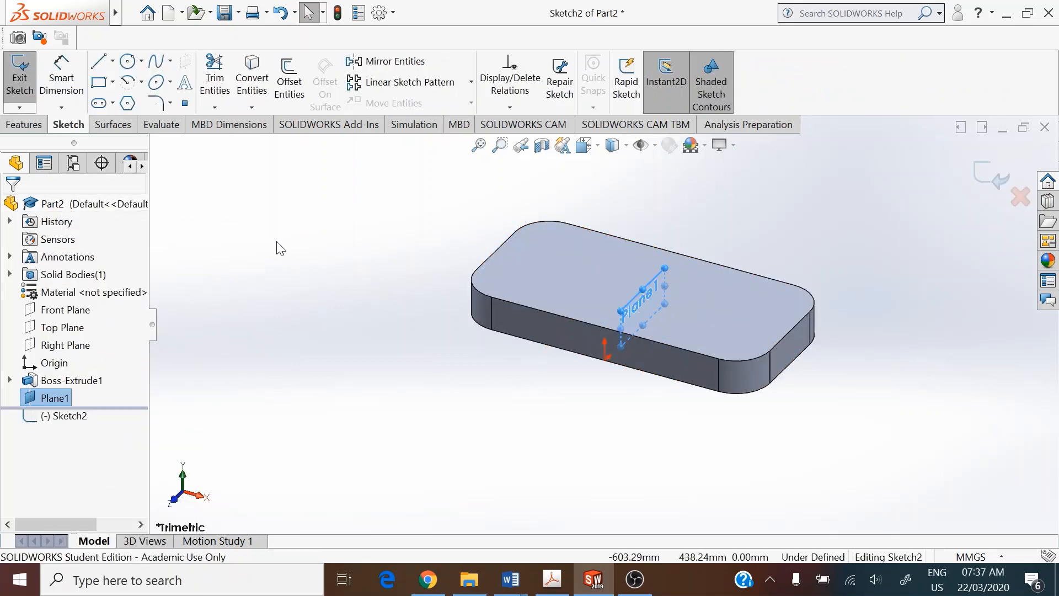
pyautogui.click(586, 145)
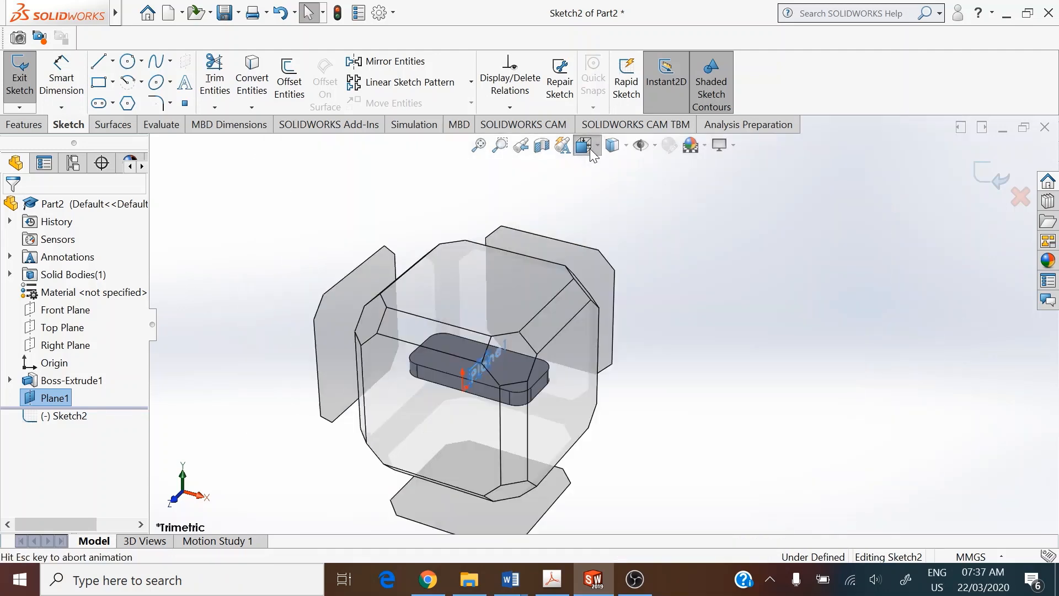
pyautogui.click(673, 234)
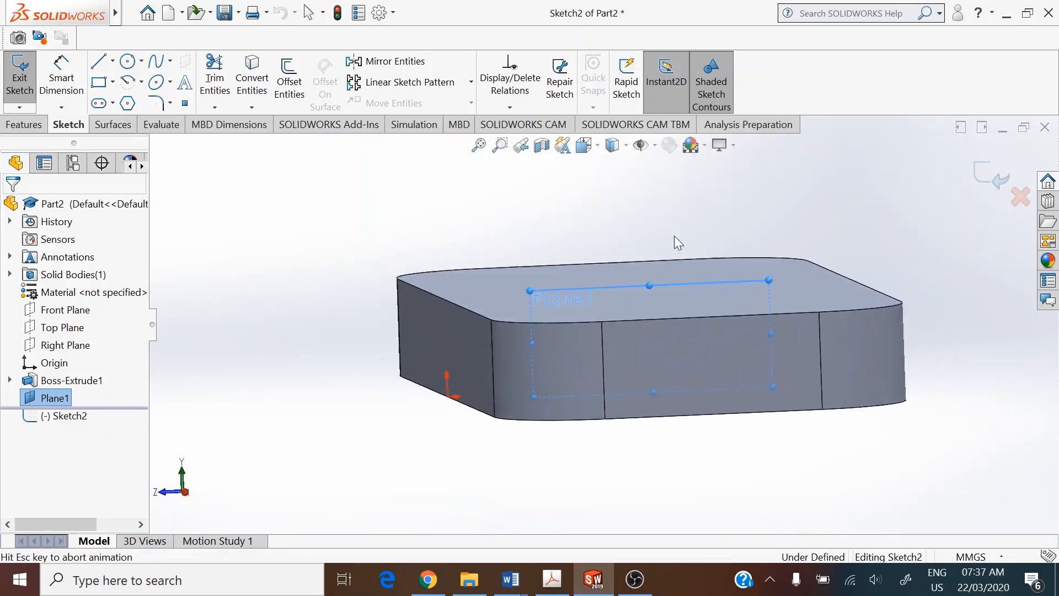
pyautogui.scroll(2, 442, 312)
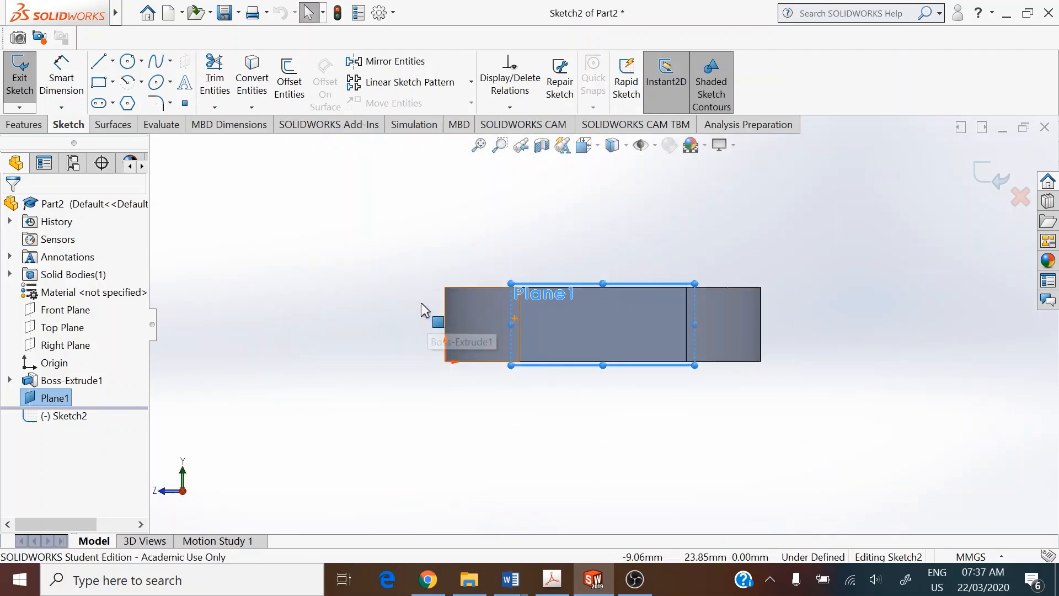
# Step: From the block's lower corner at the origin, sketch a line about 69 mm outward, one about 66 mm up, and a slanted line down to block-top height
pyautogui.click(99, 65)
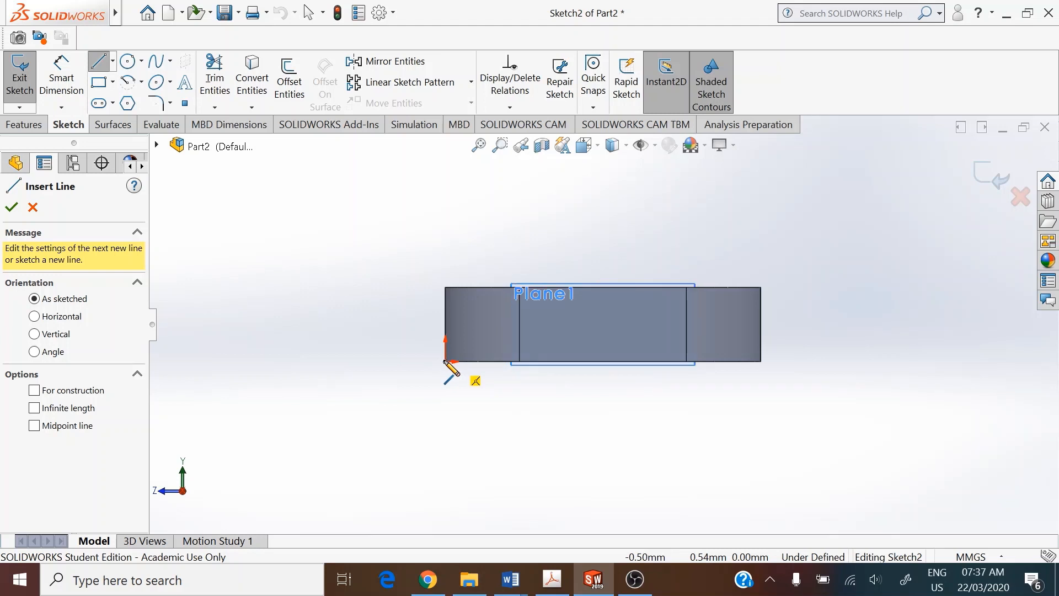
pyautogui.click(444, 362)
pyautogui.click(284, 362)
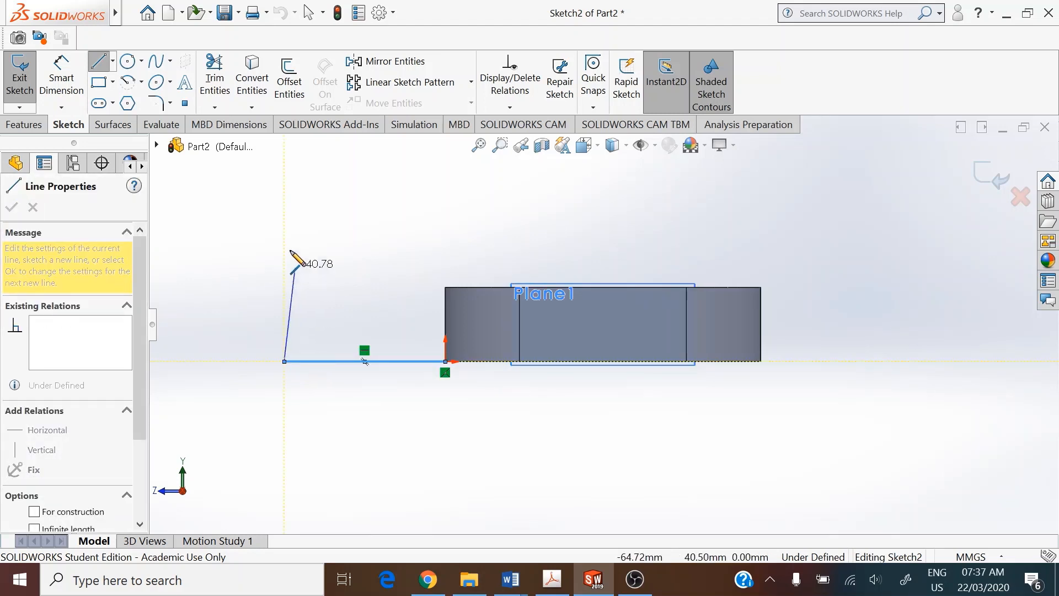
pyautogui.click(284, 208)
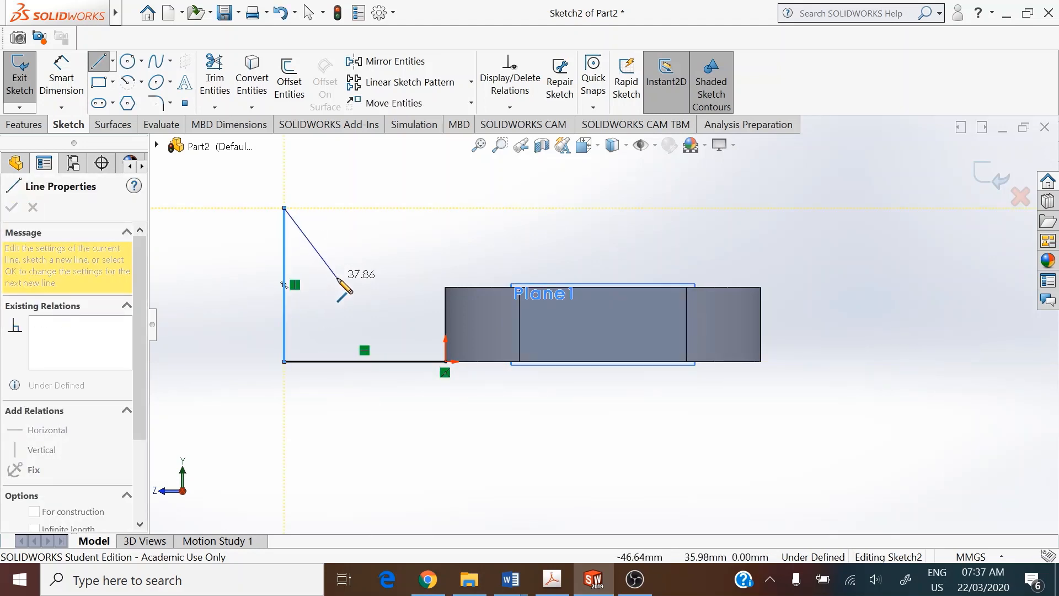
pyautogui.click(320, 285)
pyautogui.rightClick(412, 230)
pyautogui.click(421, 239)
pyautogui.moveTo(321, 286)
pyautogui.mouseDown()
pyautogui.moveTo(338, 323)
pyautogui.moveTo(340, 303)
pyautogui.moveTo(449, 289)
pyautogui.moveTo(330, 286)
pyautogui.mouseUp()
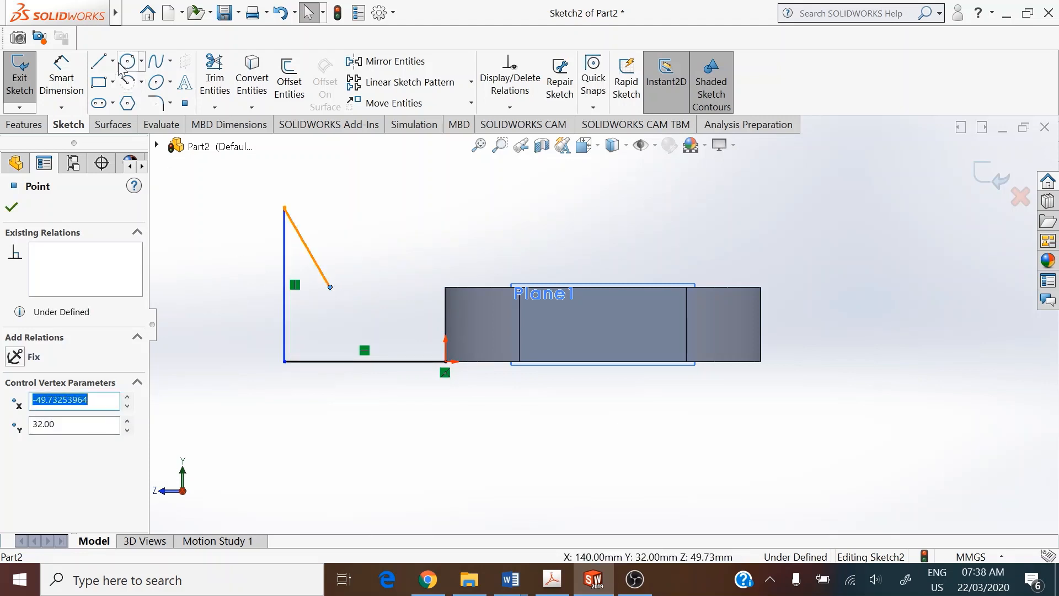
# Step: Close the profile with a horizontal line to the block's upper corner and a vertical line down to the origin
pyautogui.press('l')
pyautogui.click(331, 287)
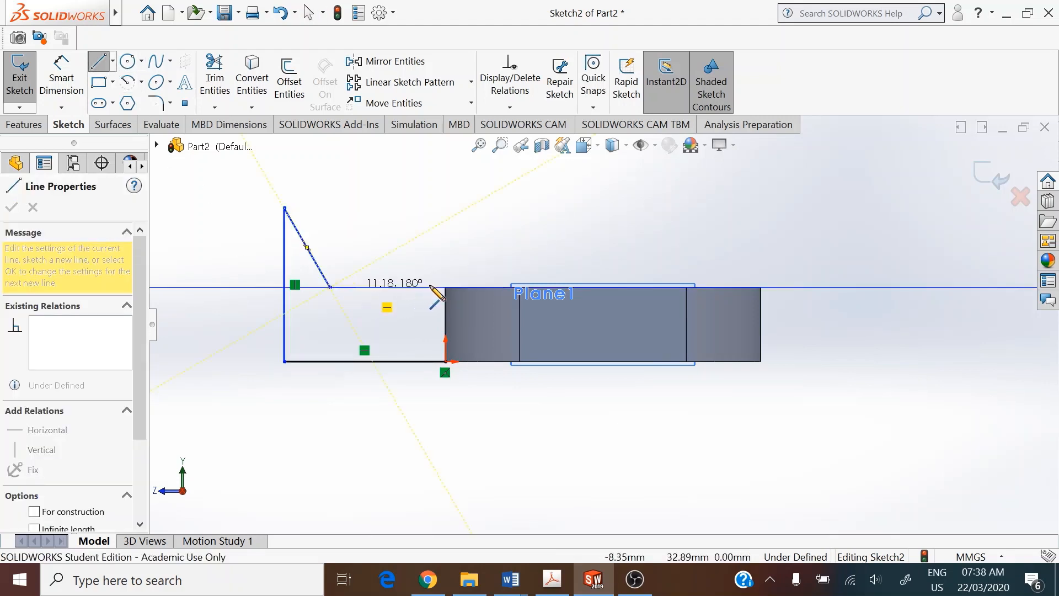
pyautogui.click(445, 287)
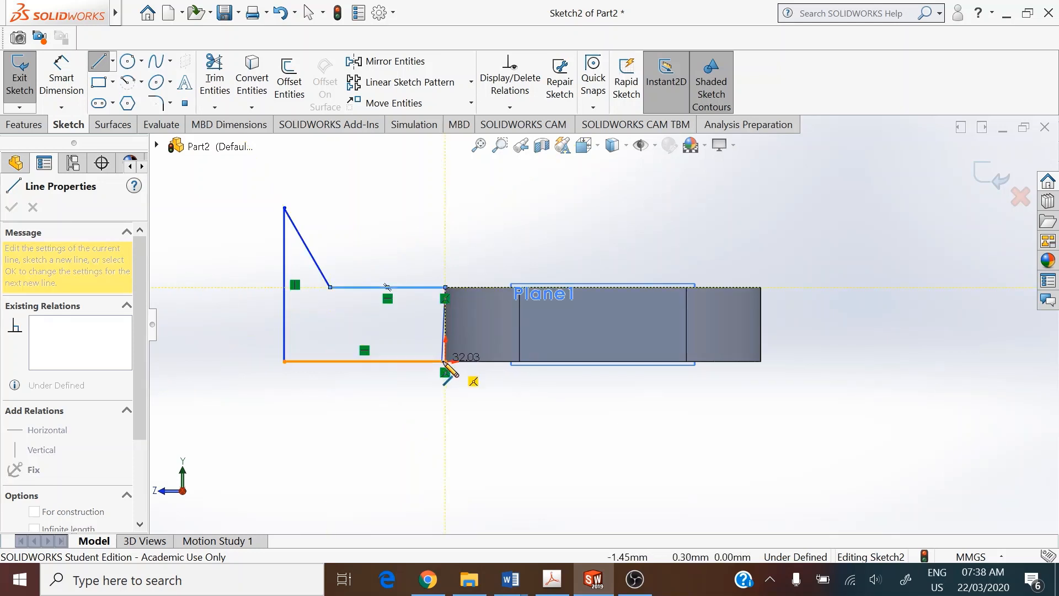
pyautogui.click(445, 361)
pyautogui.rightClick(519, 208)
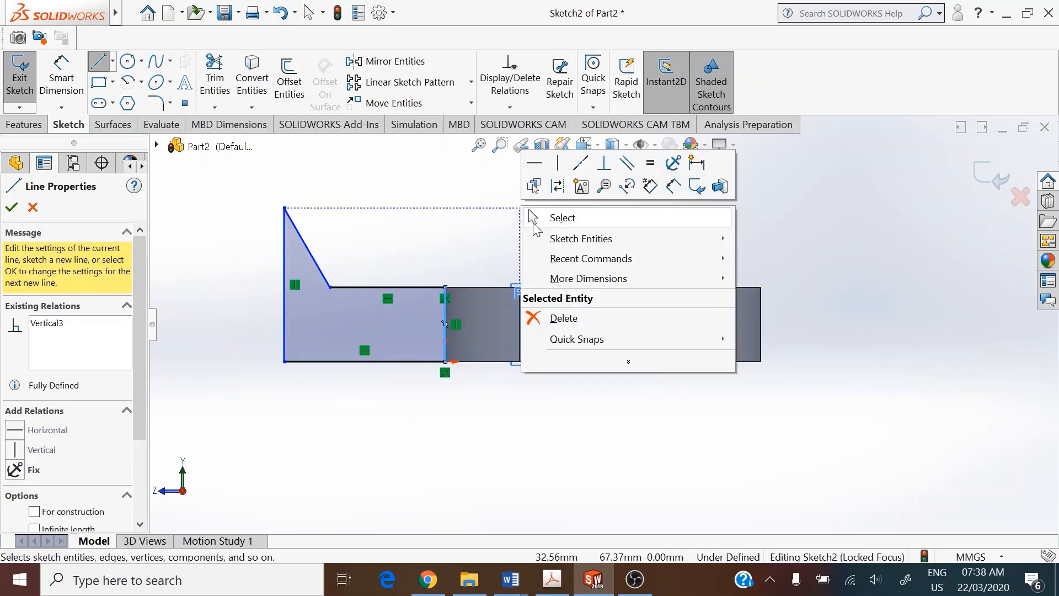
pyautogui.click(538, 220)
# Step: Dimension the horizontal distance from the profile's outer vertical line to the block's far edge as 185 mm
pyautogui.click(61, 77)
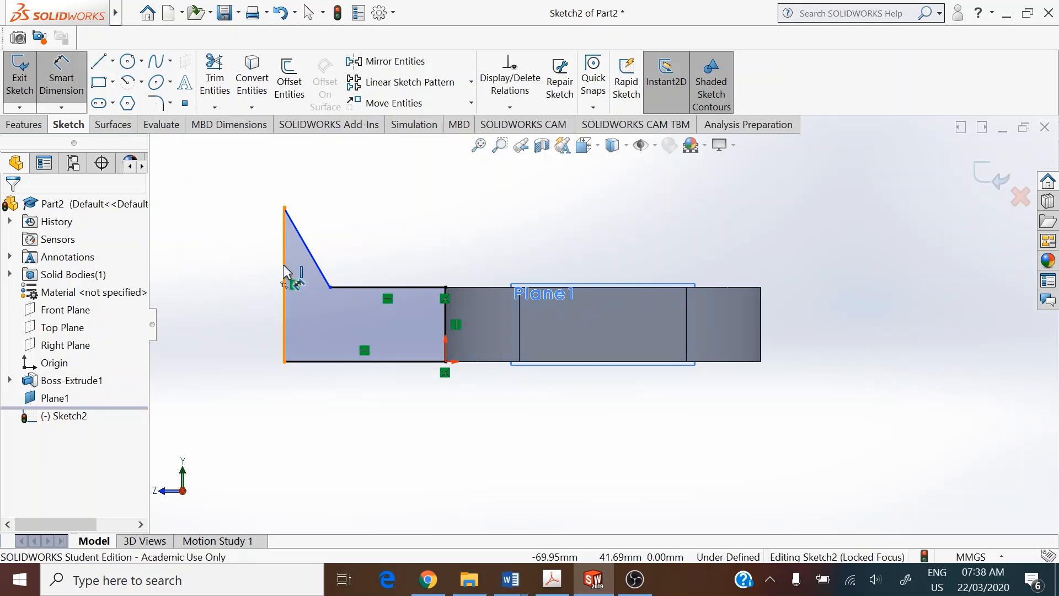
pyautogui.click(285, 272)
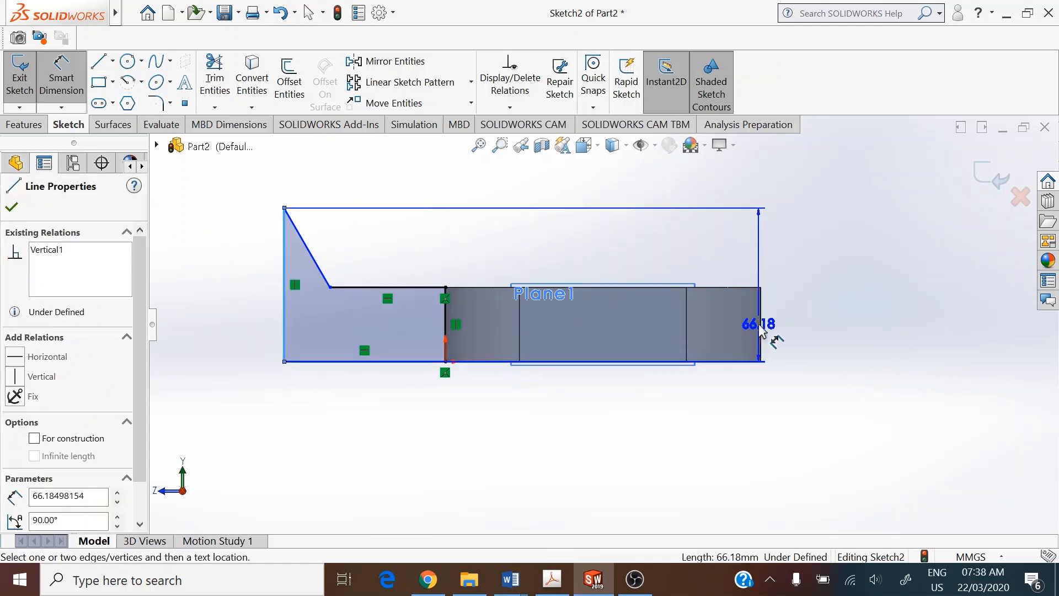
pyautogui.click(762, 330)
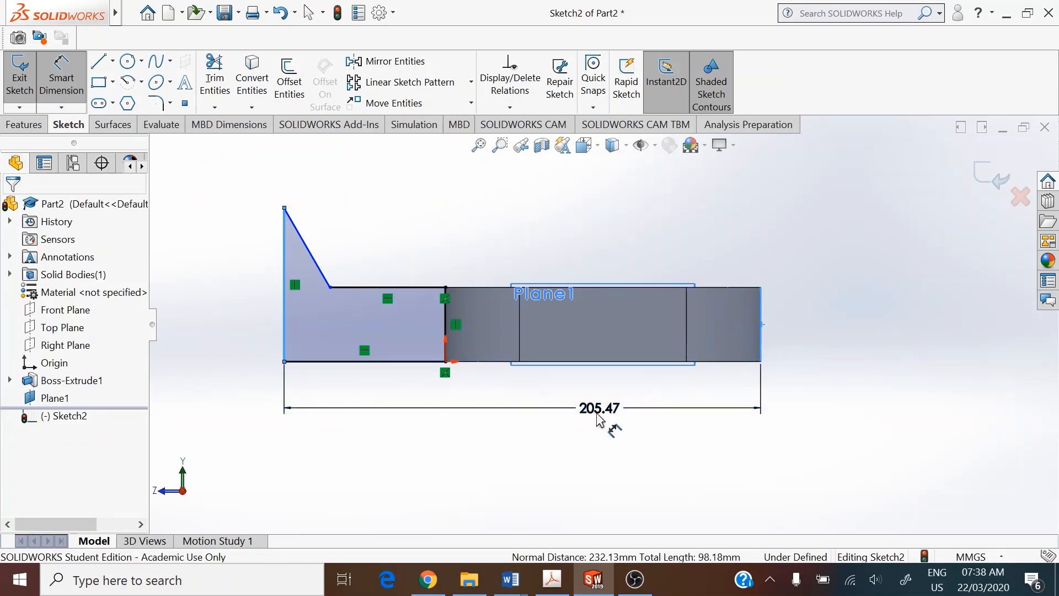
pyautogui.click(610, 424)
pyautogui.write('185')
pyautogui.press('Return')
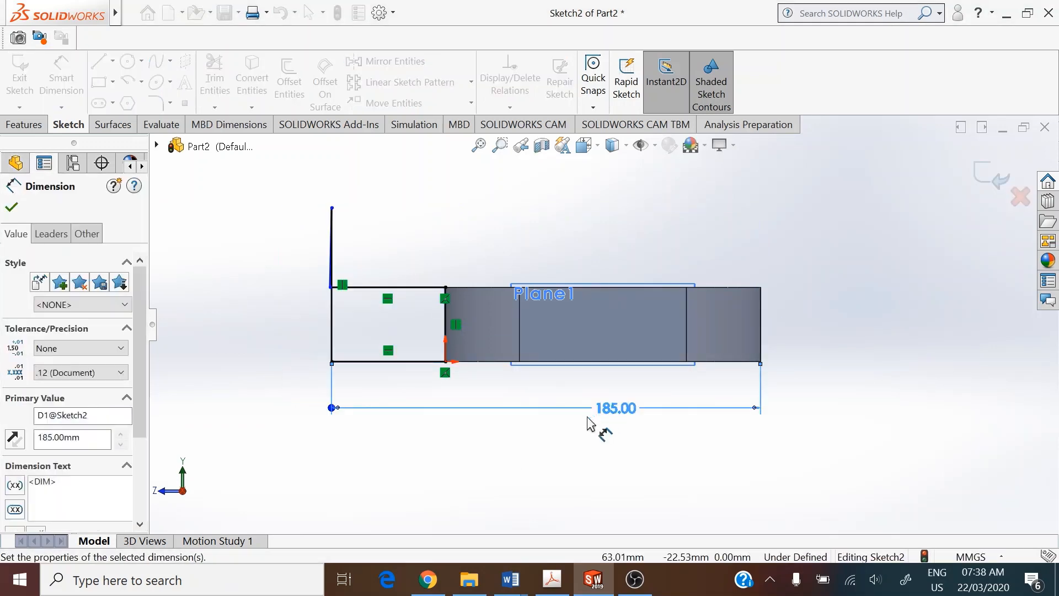
# Step: Move the slanted line's lower endpoint toward the block, to about 22 mm from the origin edge at block-top height
pyautogui.rightClick(259, 254)
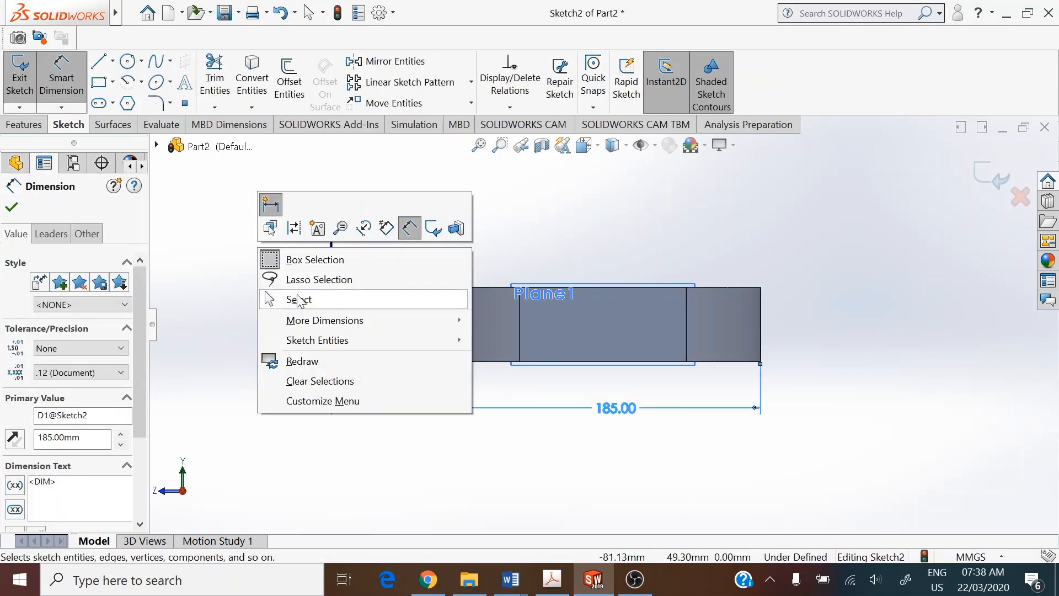
pyautogui.click(298, 301)
pyautogui.scroll(-1, 334, 291)
pyautogui.moveTo(343, 291); pyautogui.dragTo(419, 291)
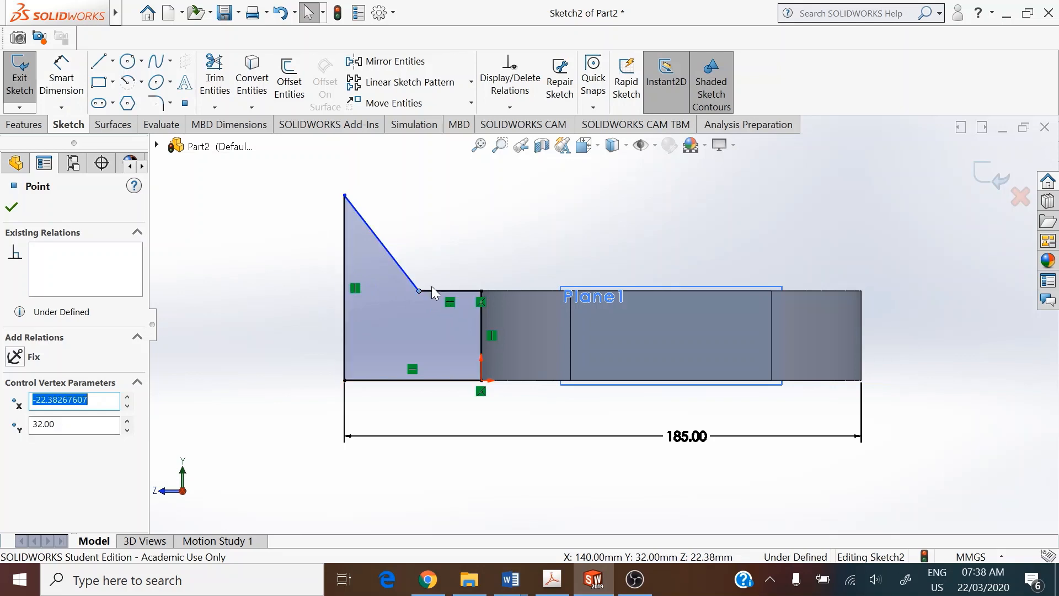
# Step: Dimension the angle between the outer vertical line and the slanted line as 60°
pyautogui.click(61, 77)
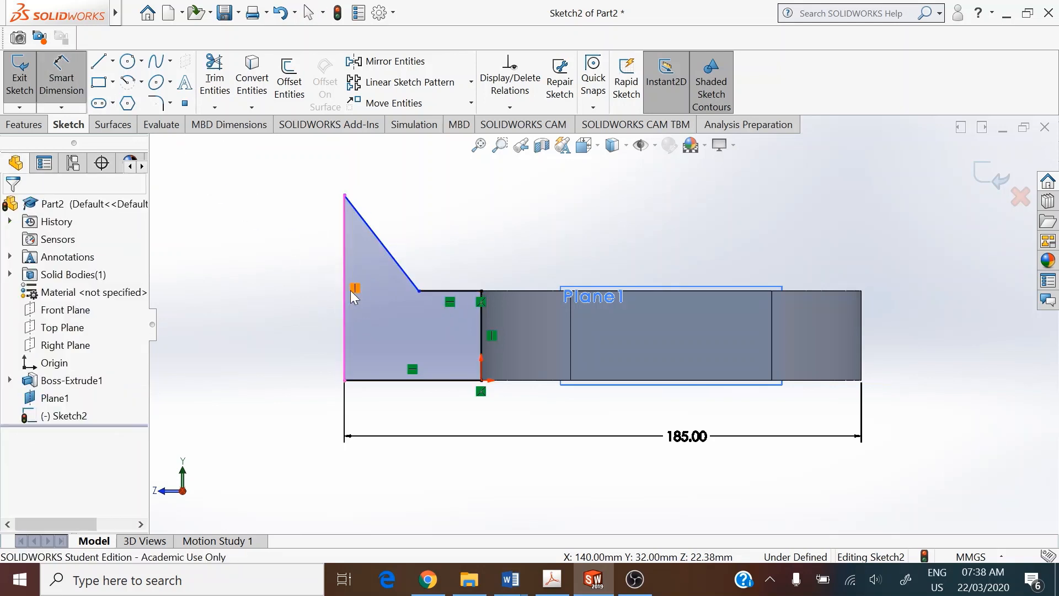
pyautogui.click(347, 270)
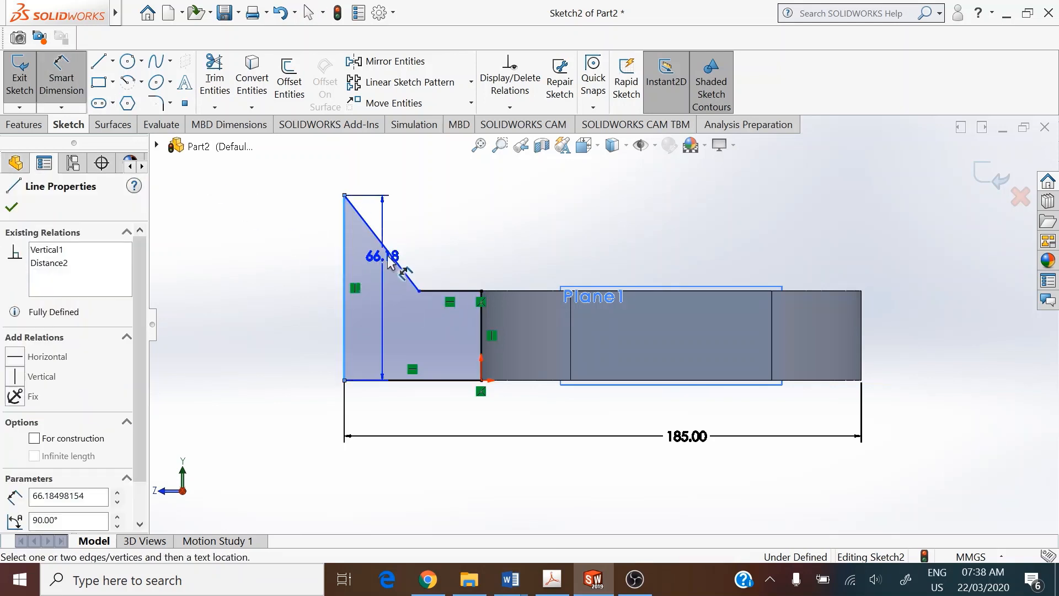
pyautogui.click(397, 263)
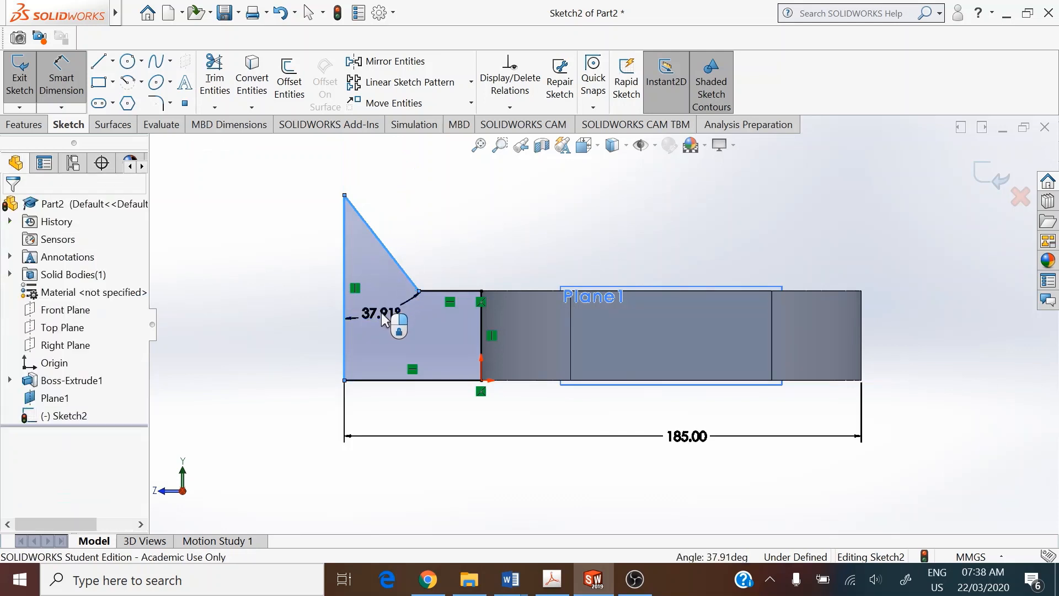
pyautogui.click(385, 320)
pyautogui.write('60')
pyautogui.press('Return')
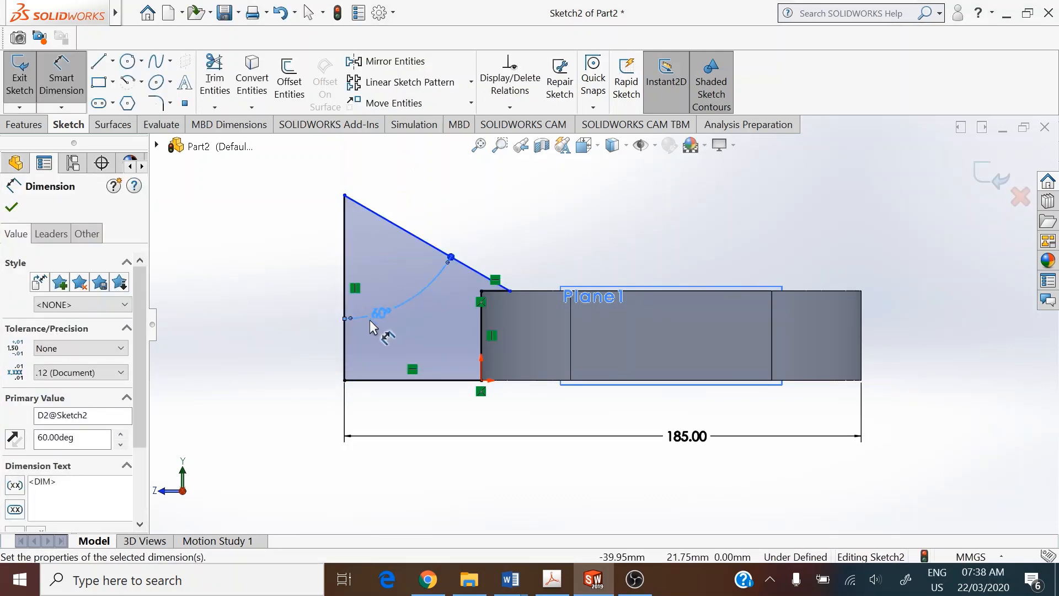
# Step: Dimension the height of the profile's outer vertical line as 35 mm
pyautogui.click(344, 260)
pyautogui.click(257, 270)
pyautogui.write('3')
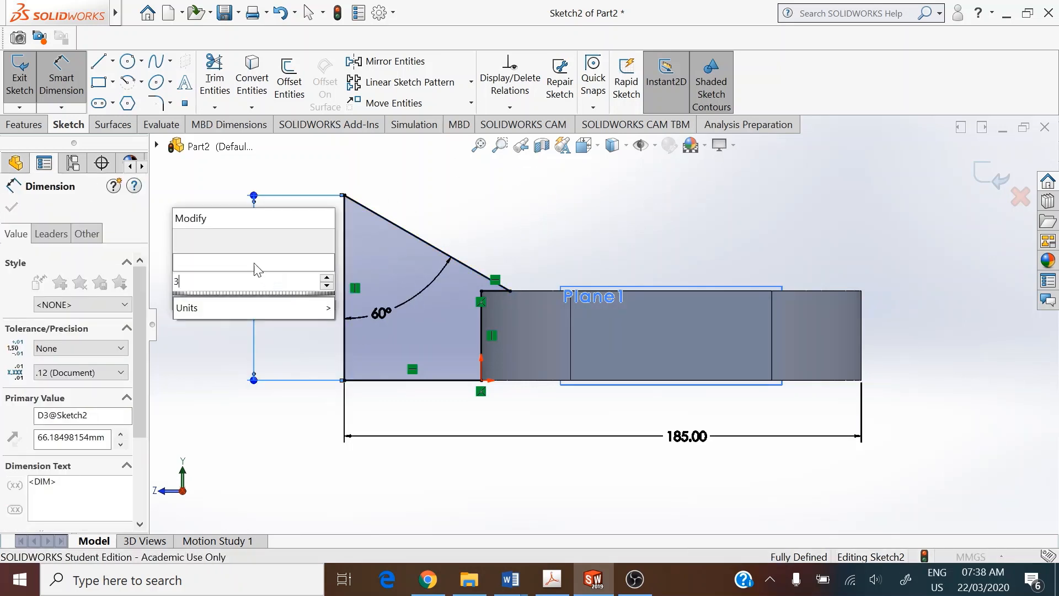
pyautogui.write('2')
pyautogui.press('BackSpace')
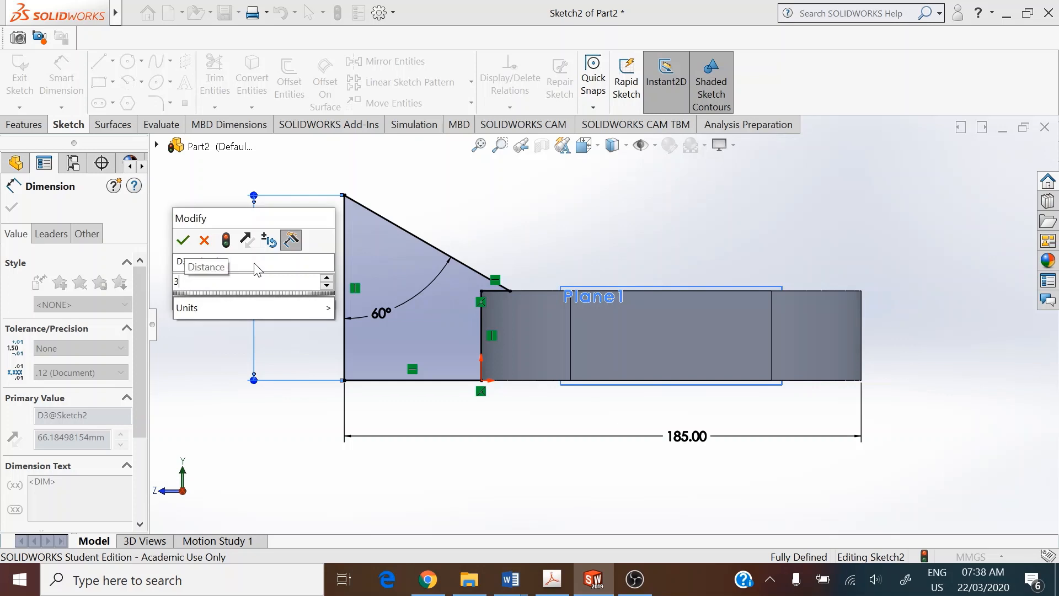
pyautogui.write('5')
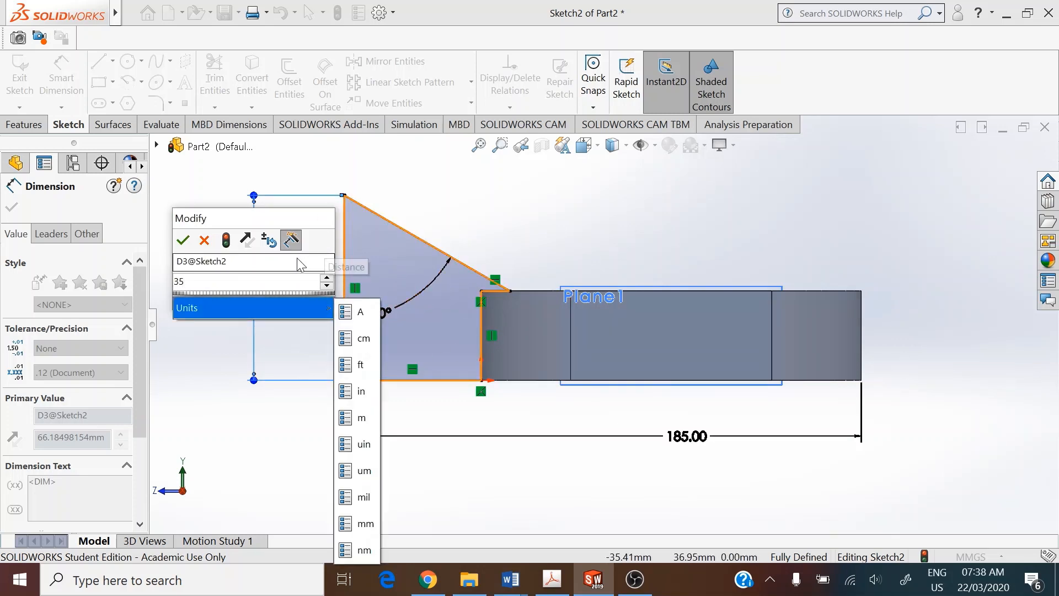
pyautogui.click(231, 165)
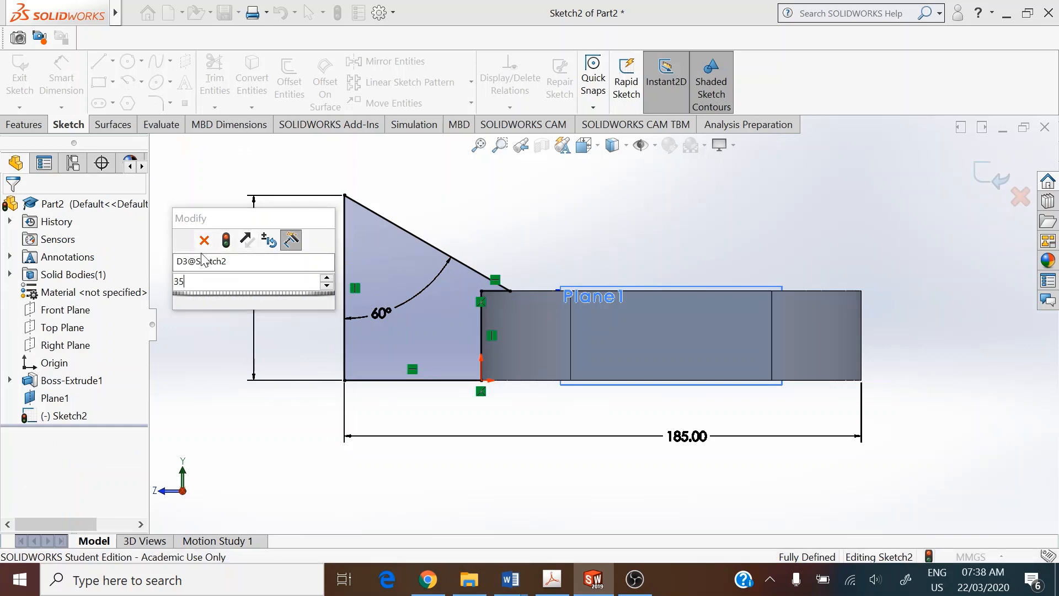
pyautogui.click(184, 241)
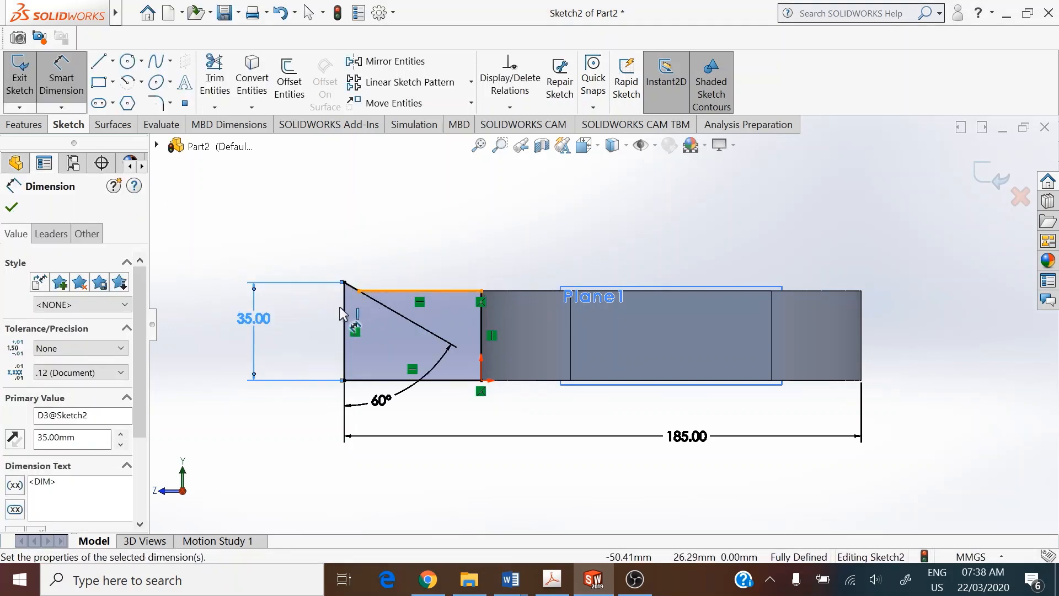
# Step: Reposition the 60° angle dimension above the profile's lower edge, close to the short slanted line
pyautogui.rightClick(279, 232)
pyautogui.click(323, 282)
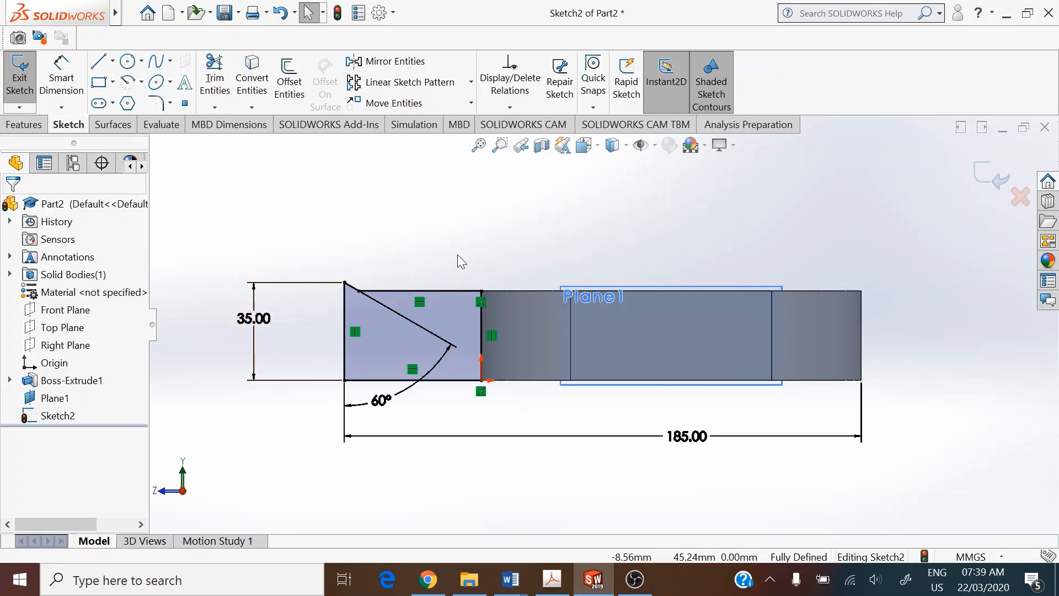
pyautogui.scroll(2, 436, 330)
pyautogui.moveTo(381, 409)
pyautogui.mouseDown()
pyautogui.moveTo(342, 319)
pyautogui.moveTo(366, 292)
pyautogui.mouseUp()
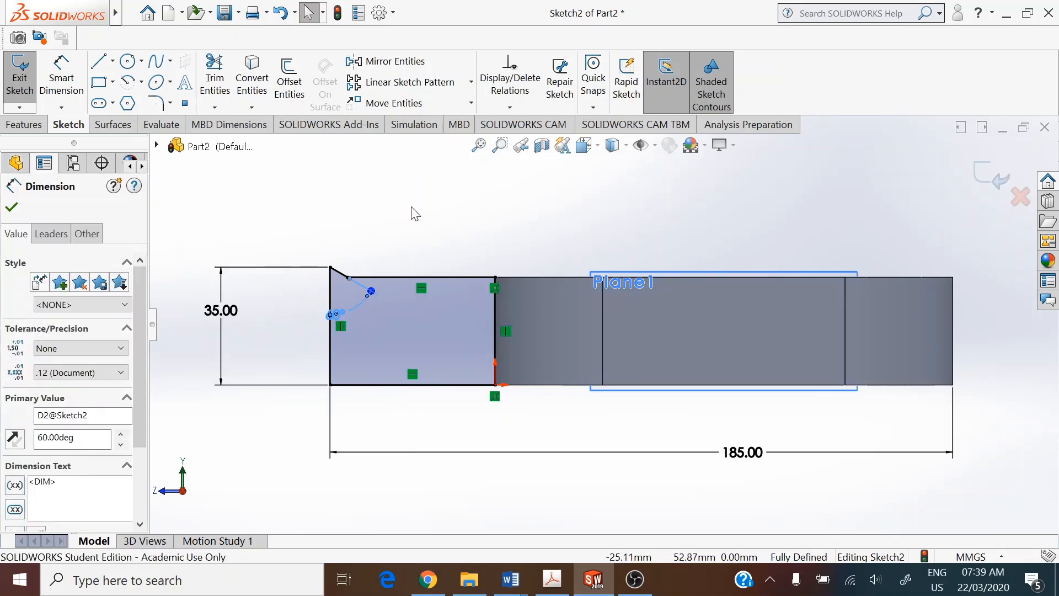
# Step: Extrude the 185 mm long, 35 mm high profile sketch as a Mid Plane boss with a depth of 130 mm
pyautogui.click(588, 145)
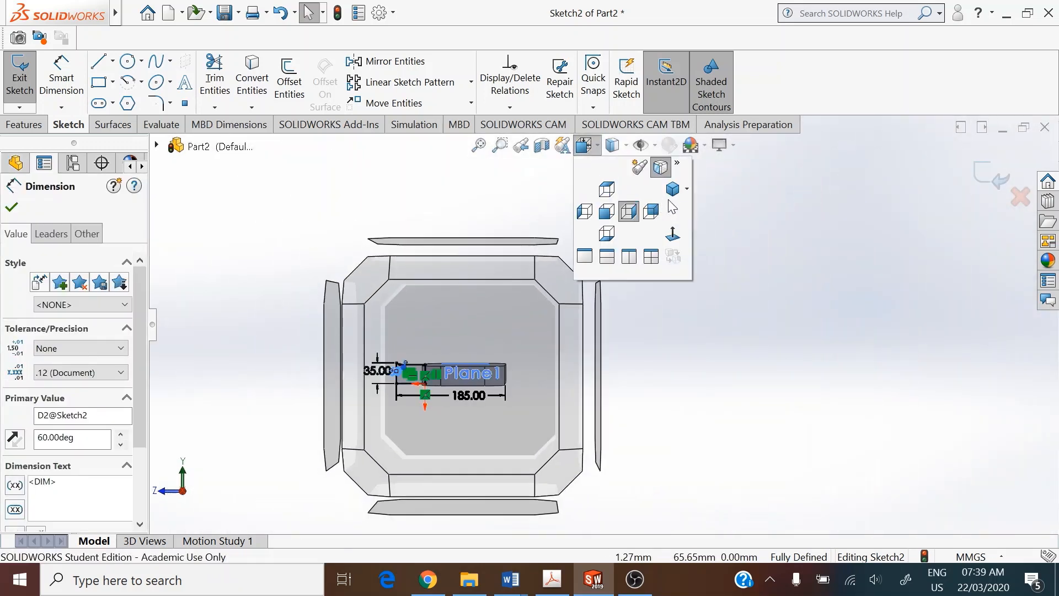
pyautogui.click(674, 190)
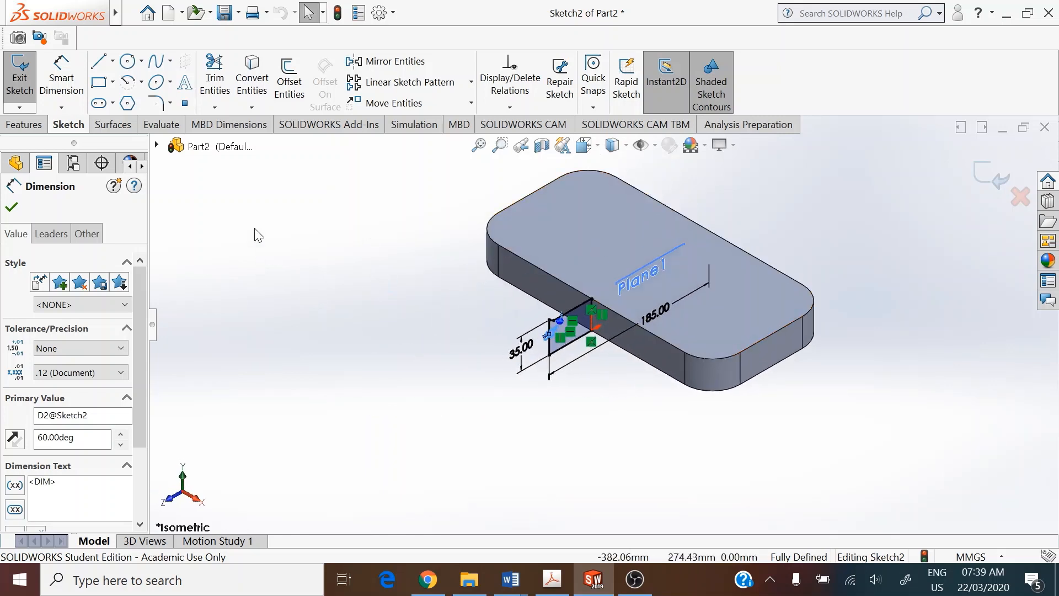
pyautogui.click(25, 125)
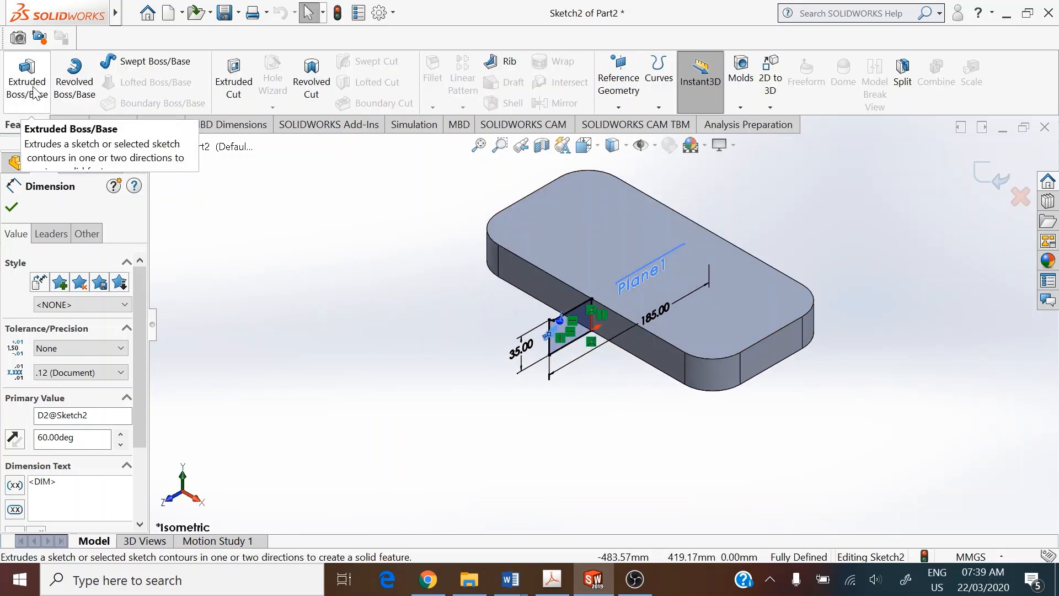
pyautogui.click(33, 89)
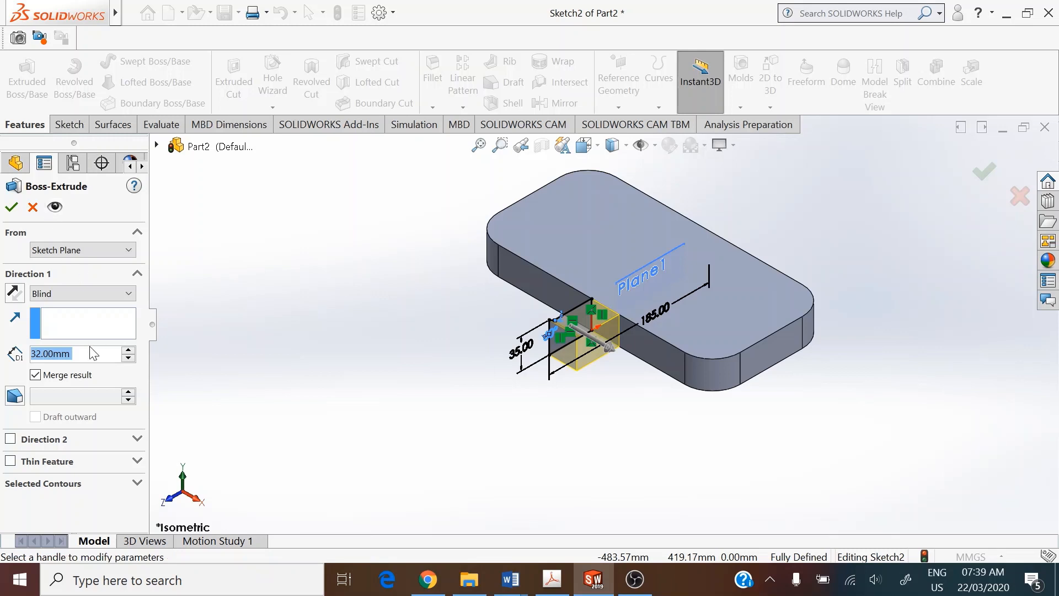
pyautogui.click(78, 293)
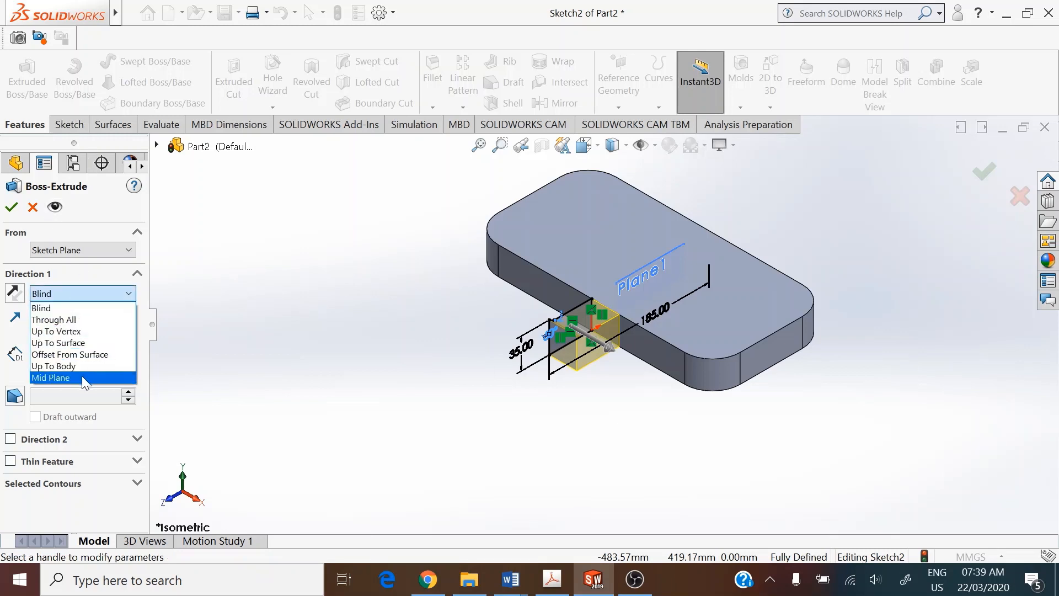
pyautogui.click(82, 376)
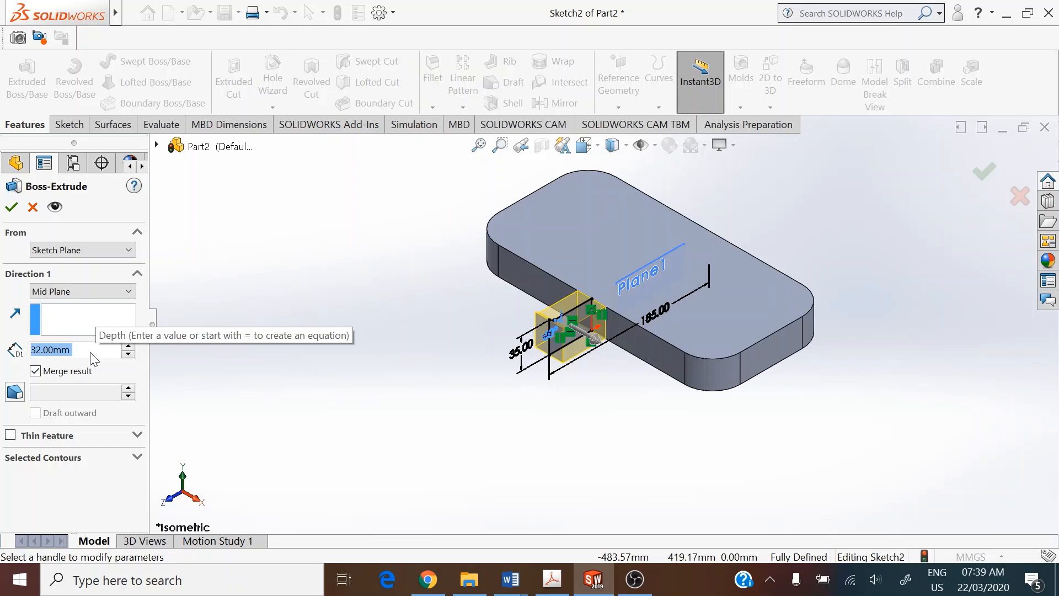
pyautogui.write('130')
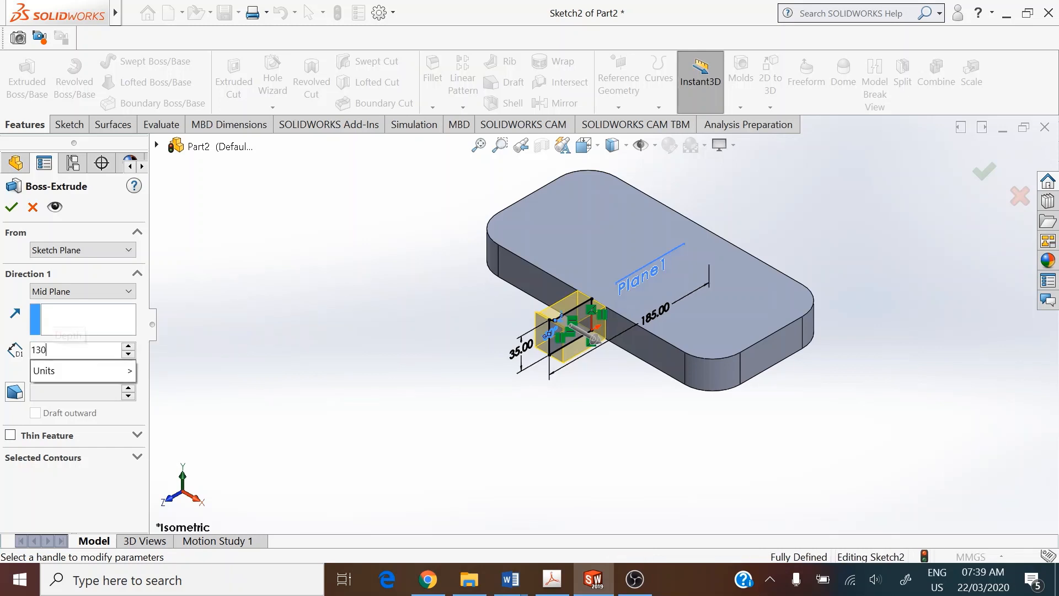
pyautogui.press('Return')
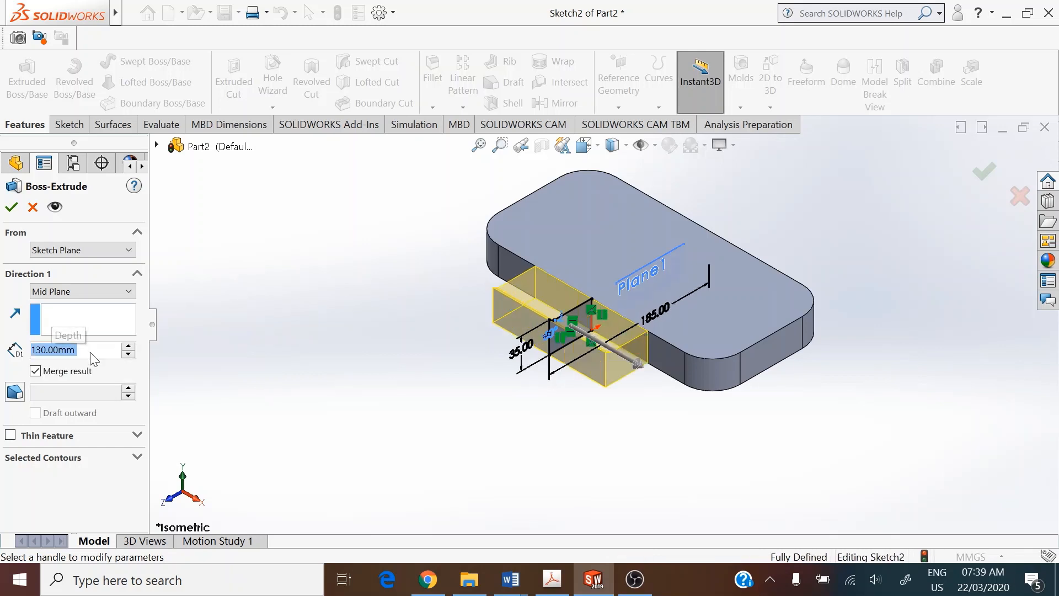
pyautogui.click(13, 209)
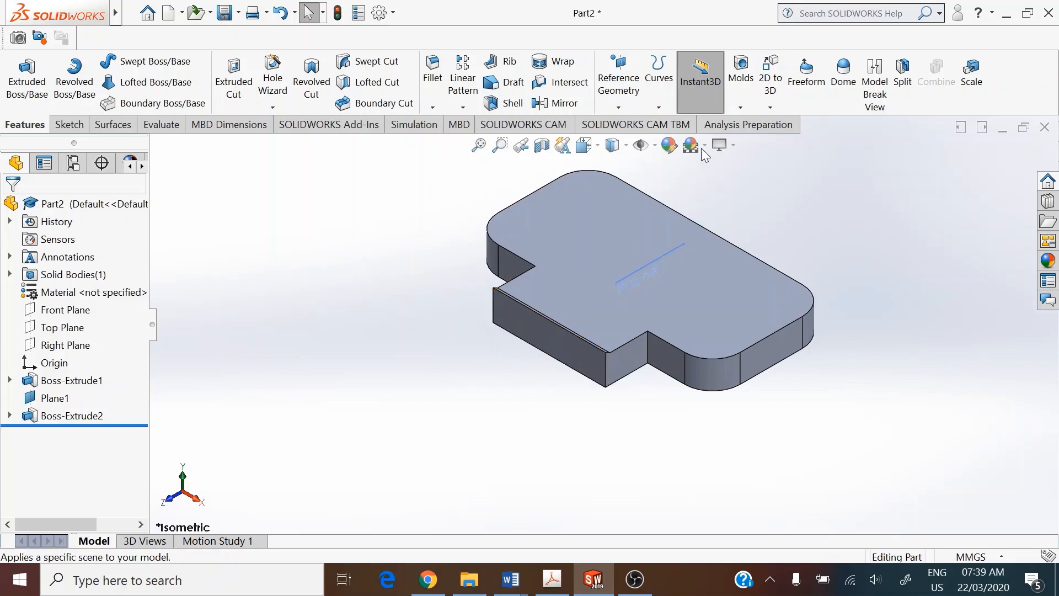
# Step: Define a new reference plane through the projection's top outer edge and at an angle to its vertical end face
pyautogui.click(615, 102)
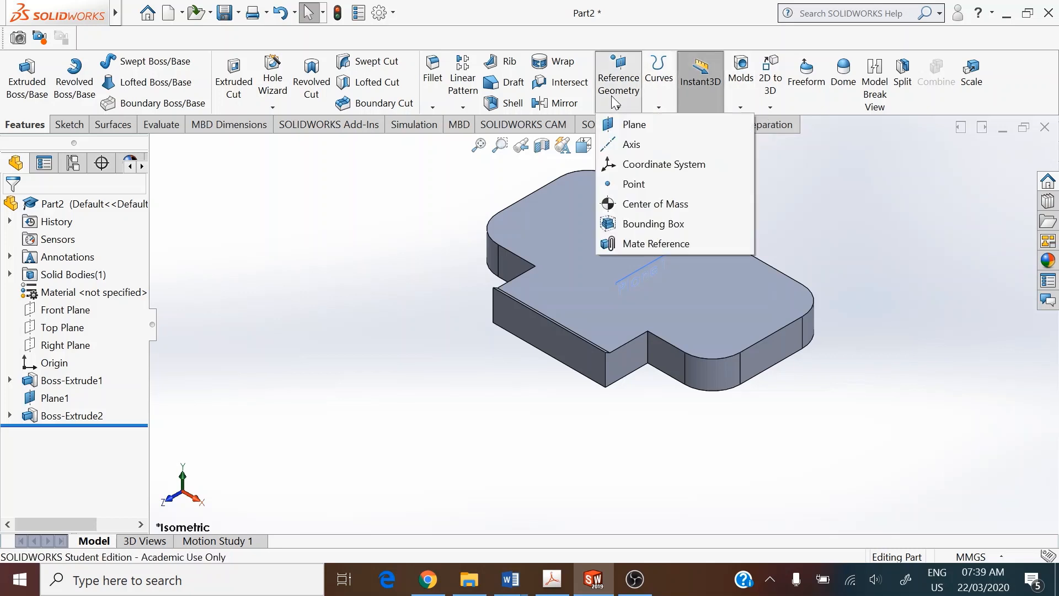
pyautogui.click(627, 127)
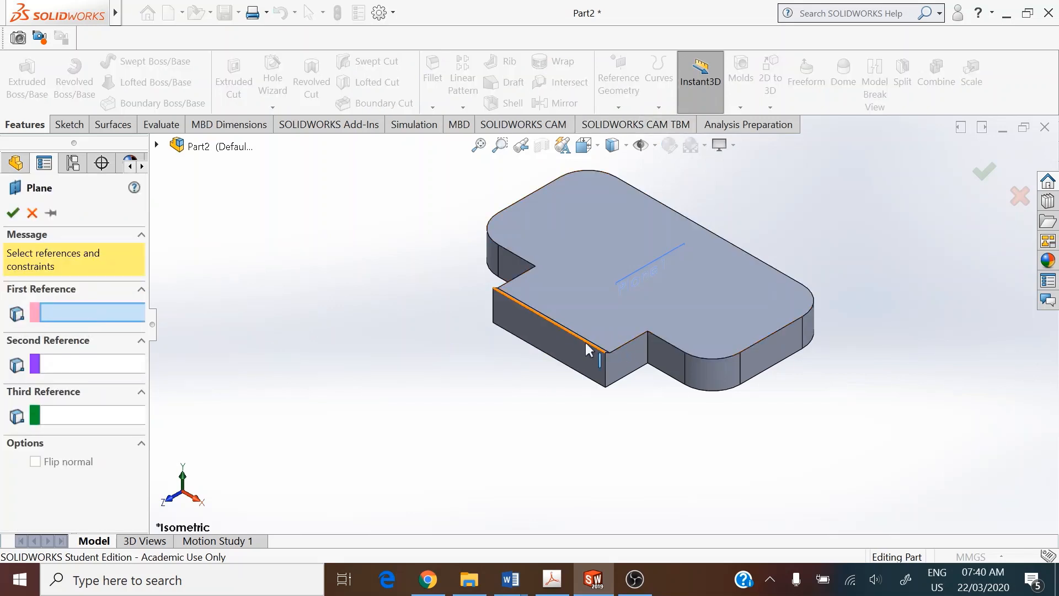
pyautogui.moveTo(657, 426); pyautogui.dragTo(612, 428, button='middle')
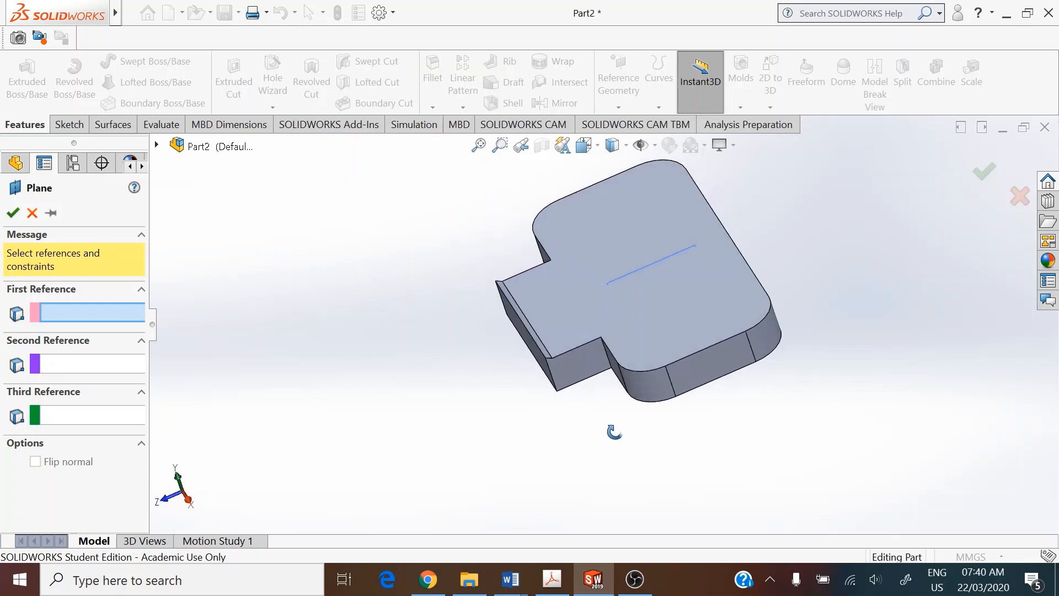
pyautogui.click(531, 346)
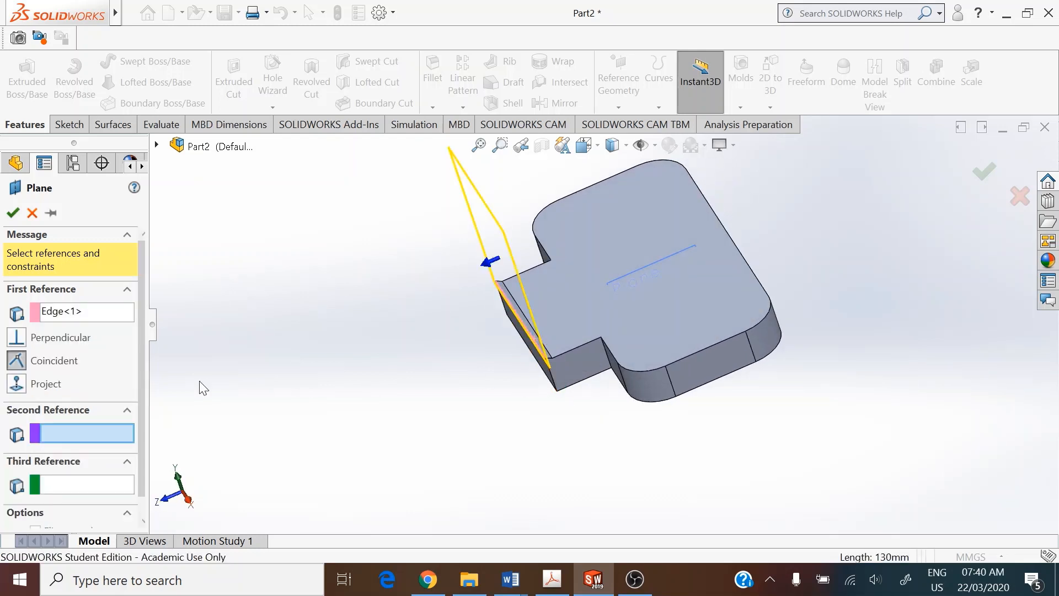
pyautogui.moveTo(406, 387); pyautogui.dragTo(456, 364, button='middle')
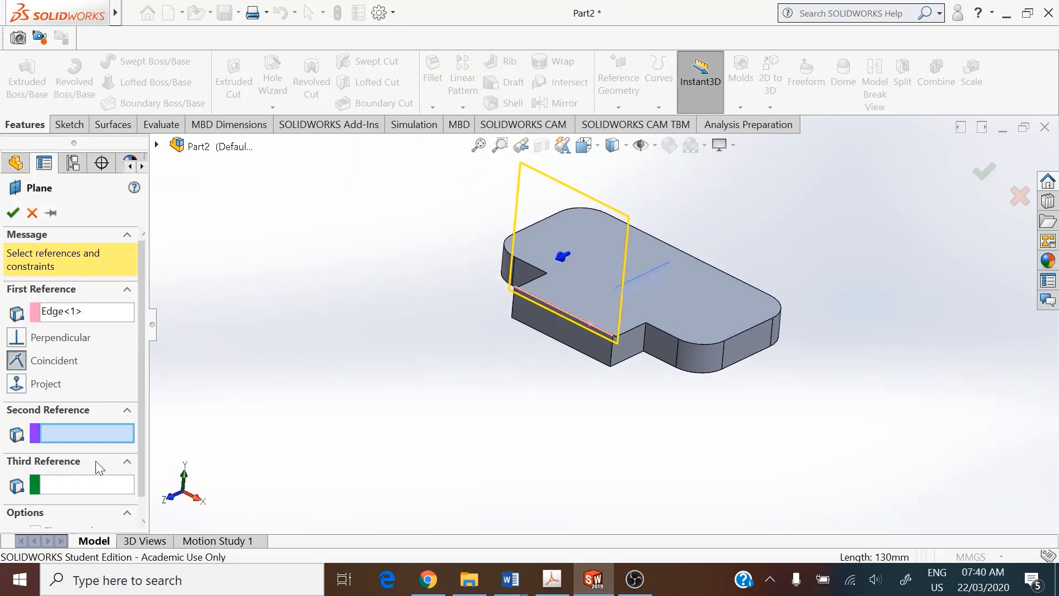
pyautogui.click(583, 336)
pyautogui.moveTo(624, 409); pyautogui.dragTo(615, 398, button='middle')
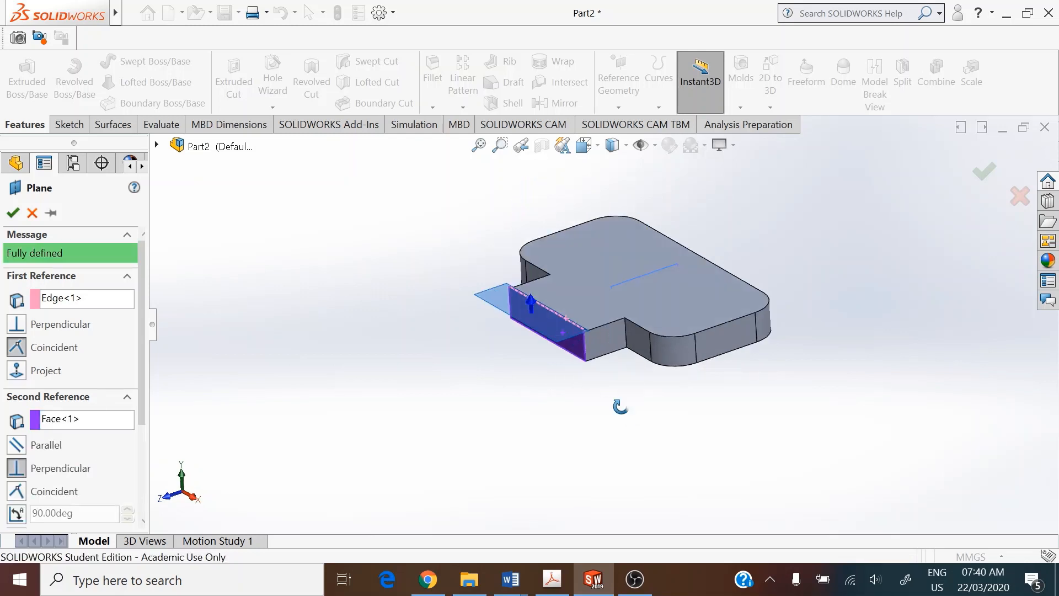
pyautogui.scroll(-4, 591, 310)
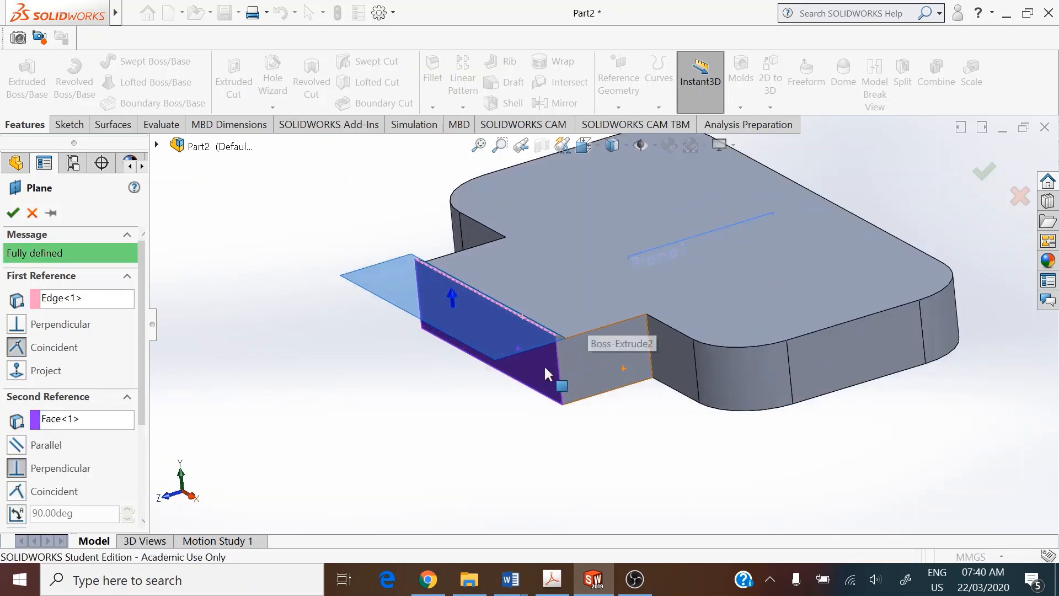
pyautogui.moveTo(141, 371); pyautogui.dragTo(145, 444)
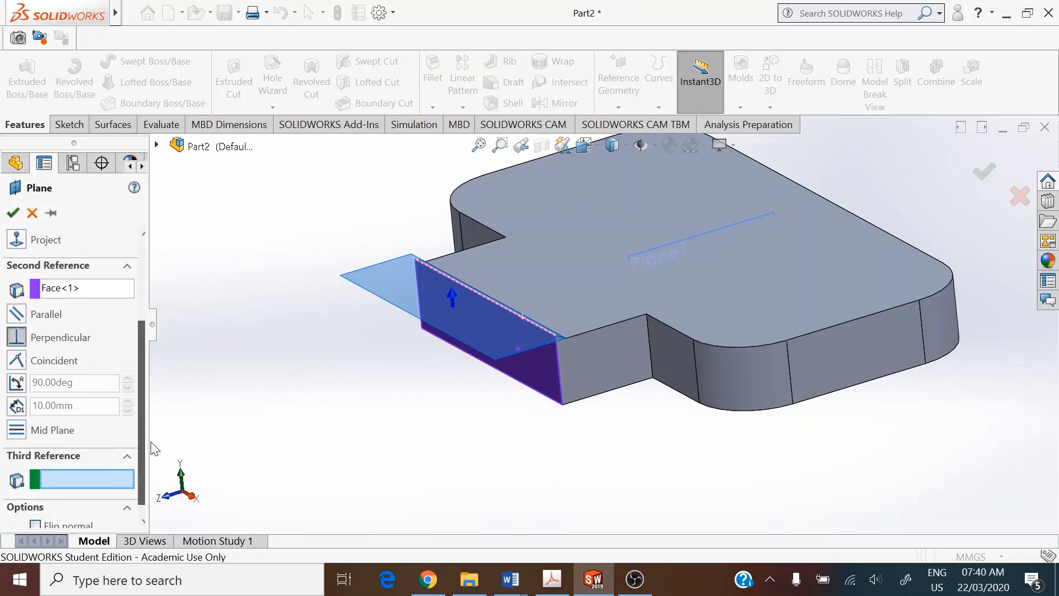
pyautogui.click(17, 382)
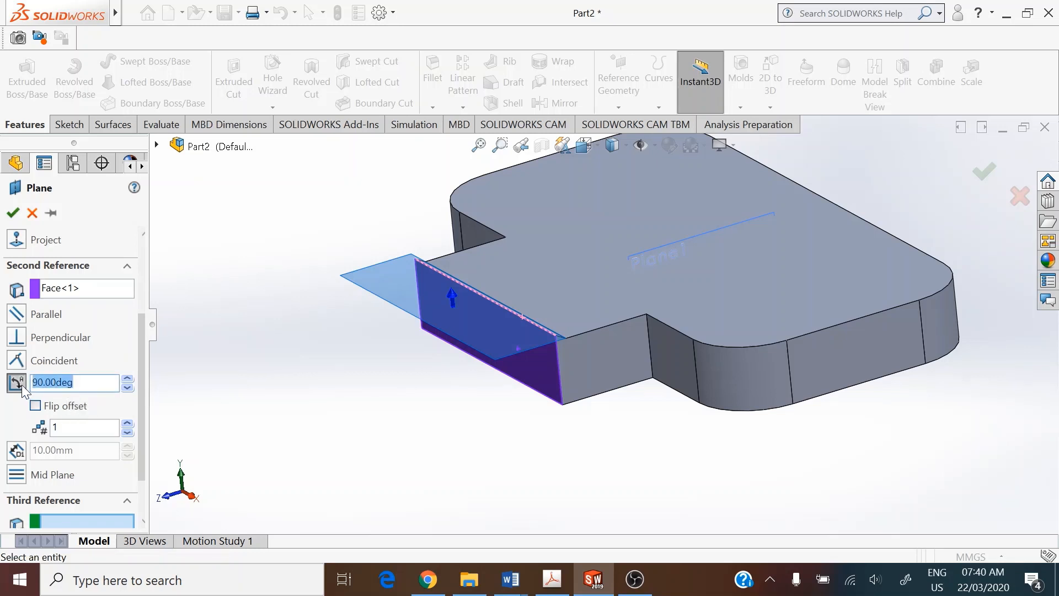
# Step: Lower the reference plane's angle in small increments while checking its tilt against the projection's end face
pyautogui.click(128, 387)
pyautogui.click(128, 387)
pyautogui.click(127, 388)
pyautogui.click(127, 387)
pyautogui.moveTo(695, 402); pyautogui.dragTo(650, 362, button='middle')
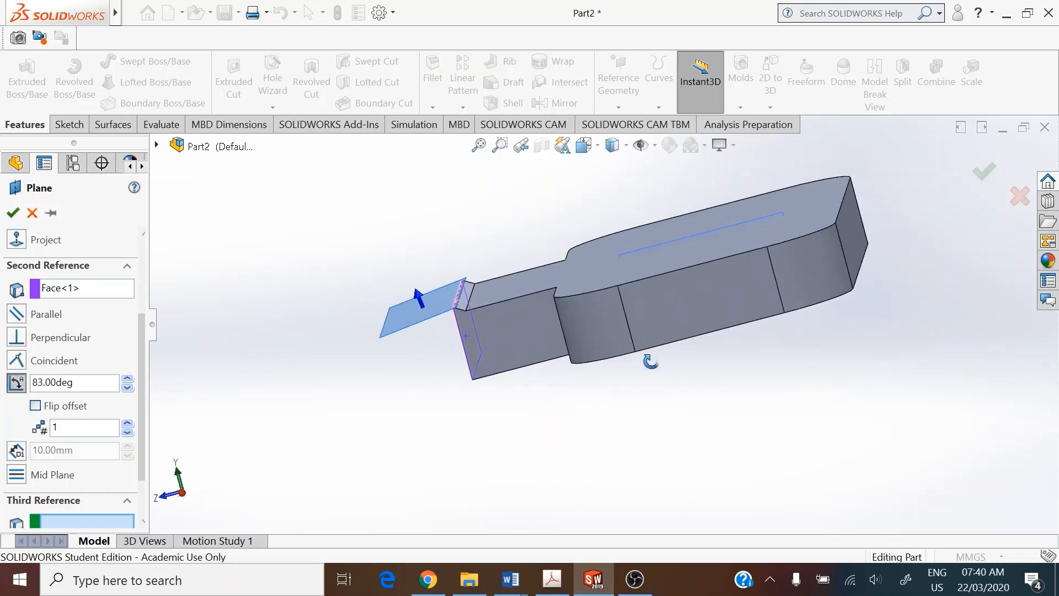
pyautogui.click(127, 387)
pyautogui.click(127, 387)
pyautogui.click(127, 387)
pyautogui.click(127, 388)
pyautogui.click(127, 387)
pyautogui.click(127, 387)
pyautogui.click(127, 387)
pyautogui.click(128, 387)
pyautogui.click(127, 387)
pyautogui.click(128, 387)
pyautogui.click(127, 387)
# Step: Set the reference plane's angle to the end face to 30° and create the plane
pyautogui.moveTo(78, 381); pyautogui.dragTo(19, 379)
pyautogui.write('30')
pyautogui.press('Return')
pyautogui.moveTo(433, 402); pyautogui.dragTo(479, 386, button='middle')
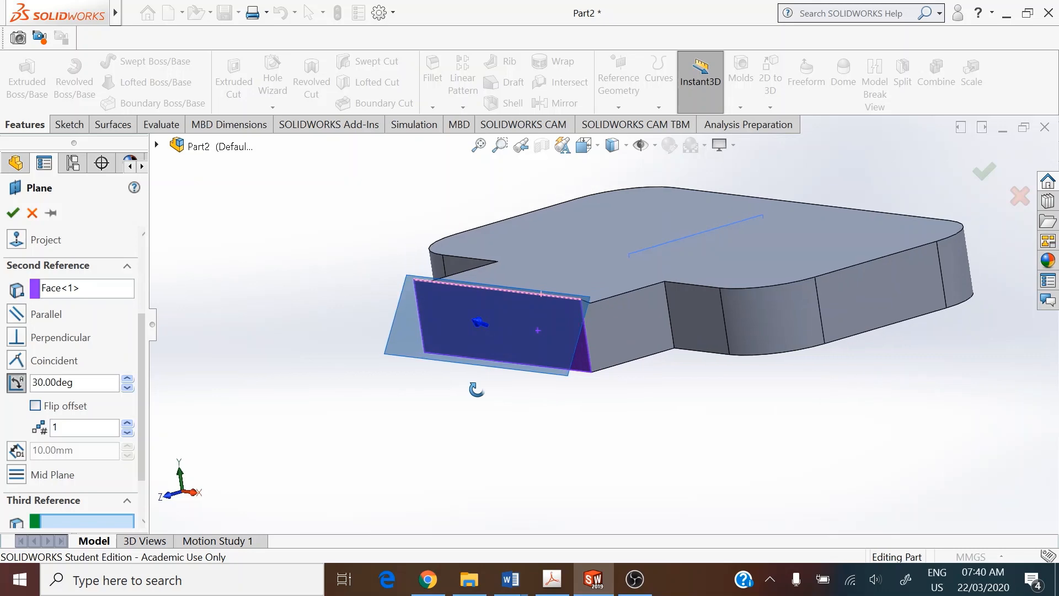
pyautogui.click(11, 214)
# Step: Open a new sketch on the 30° reference plane at the projection's outer edge
pyautogui.click(584, 145)
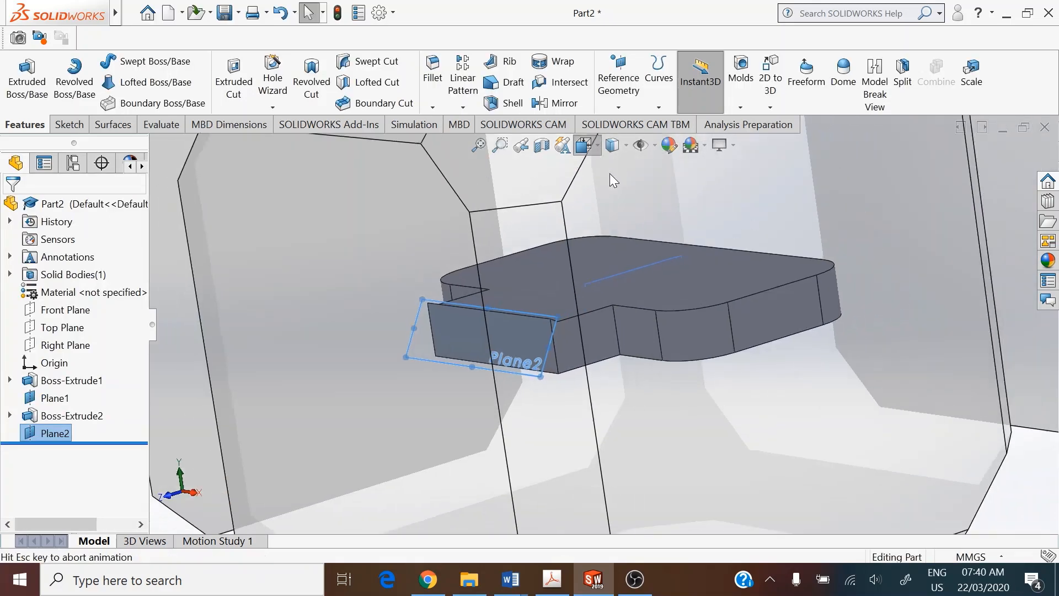
pyautogui.click(674, 189)
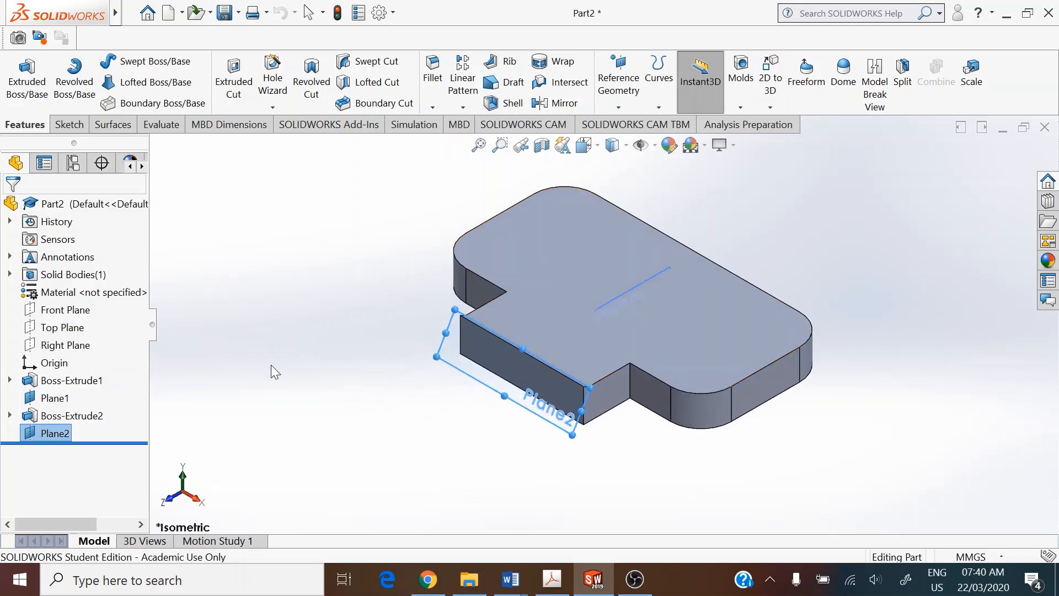
pyautogui.rightClick(62, 436)
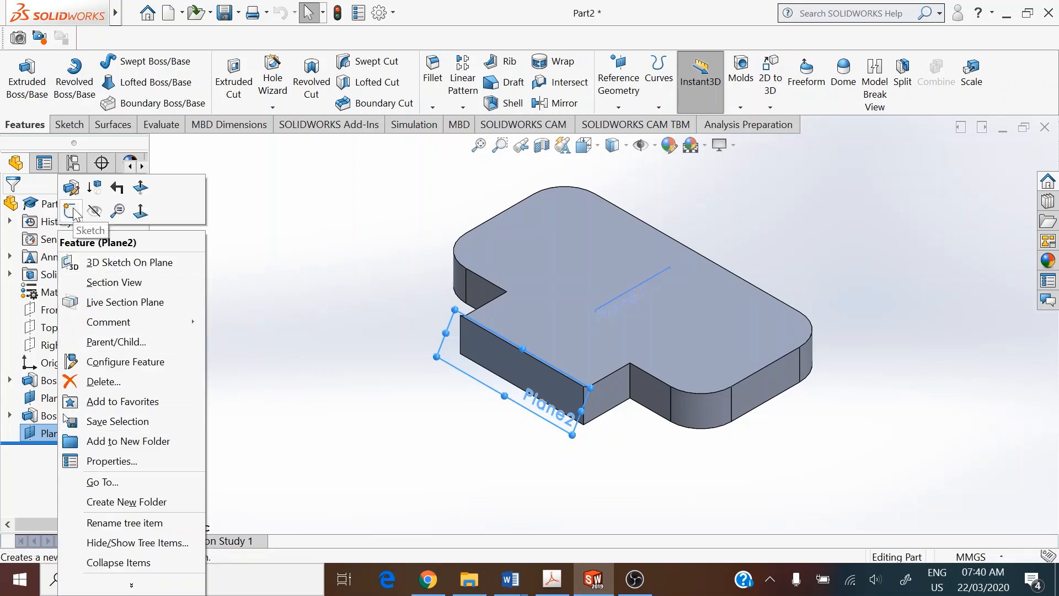
pyautogui.click(70, 210)
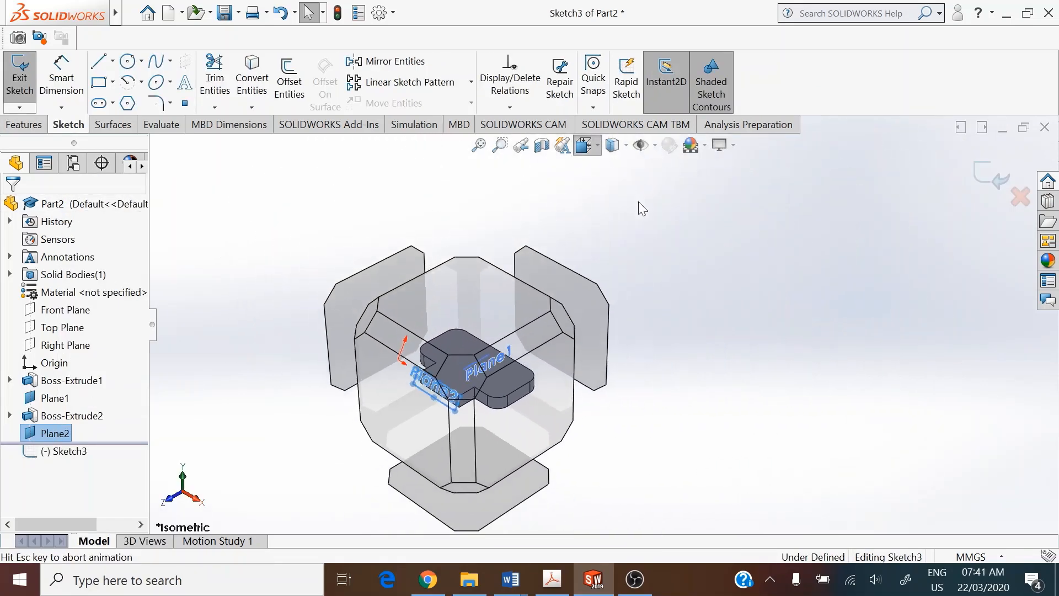
pyautogui.click(679, 230)
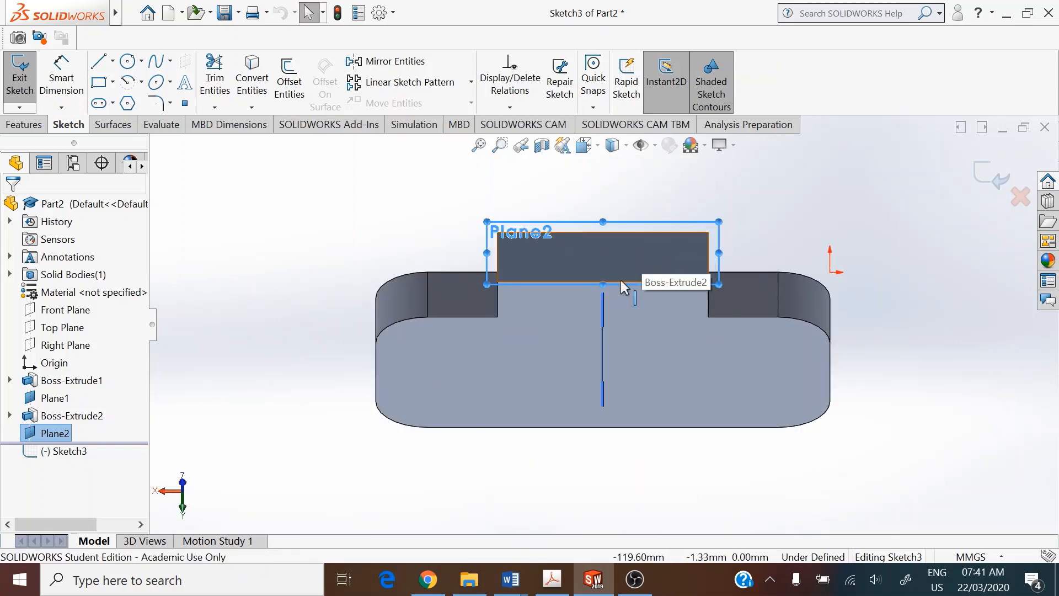
pyautogui.click(591, 148)
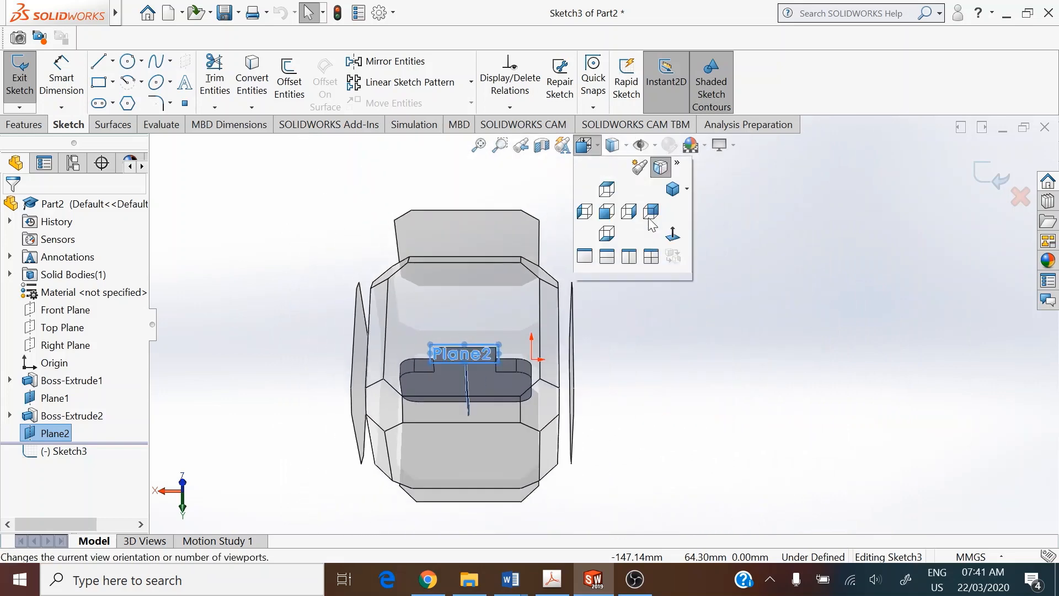
pyautogui.click(655, 211)
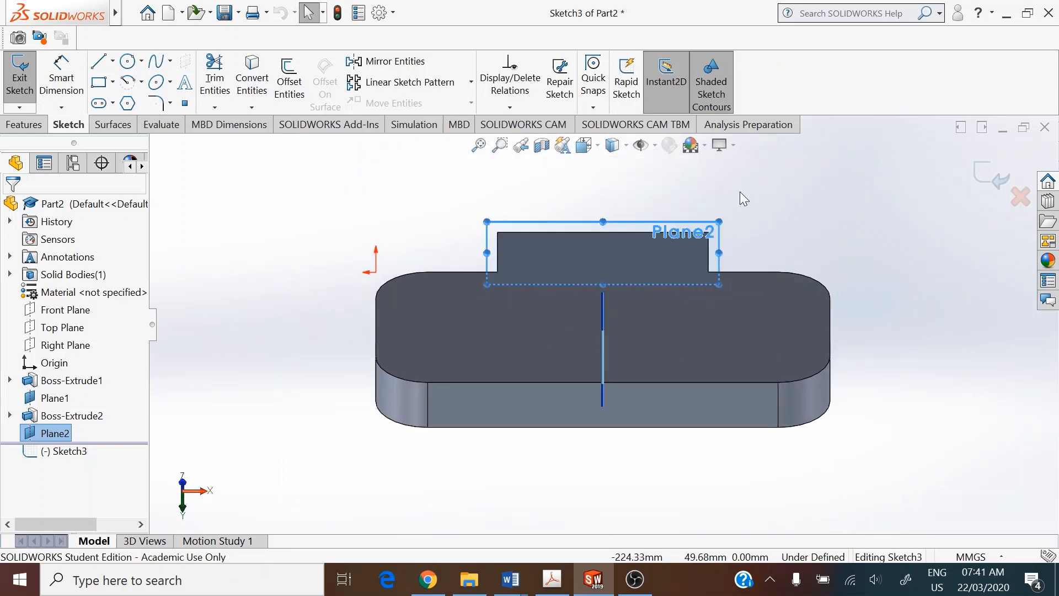
pyautogui.moveTo(756, 192); pyautogui.dragTo(594, 191, button='middle')
pyautogui.moveTo(541, 407); pyautogui.dragTo(756, 472, button='middle')
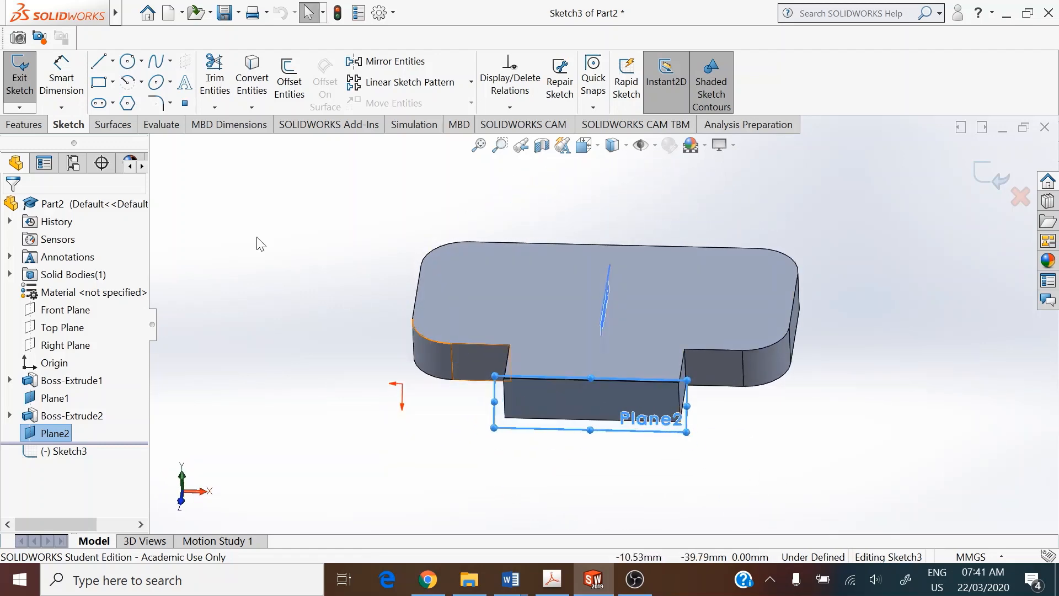
# Step: Sketch a corner rectangle about 125 mm wide upward from one end of the projection's top outer edge
pyautogui.click(100, 85)
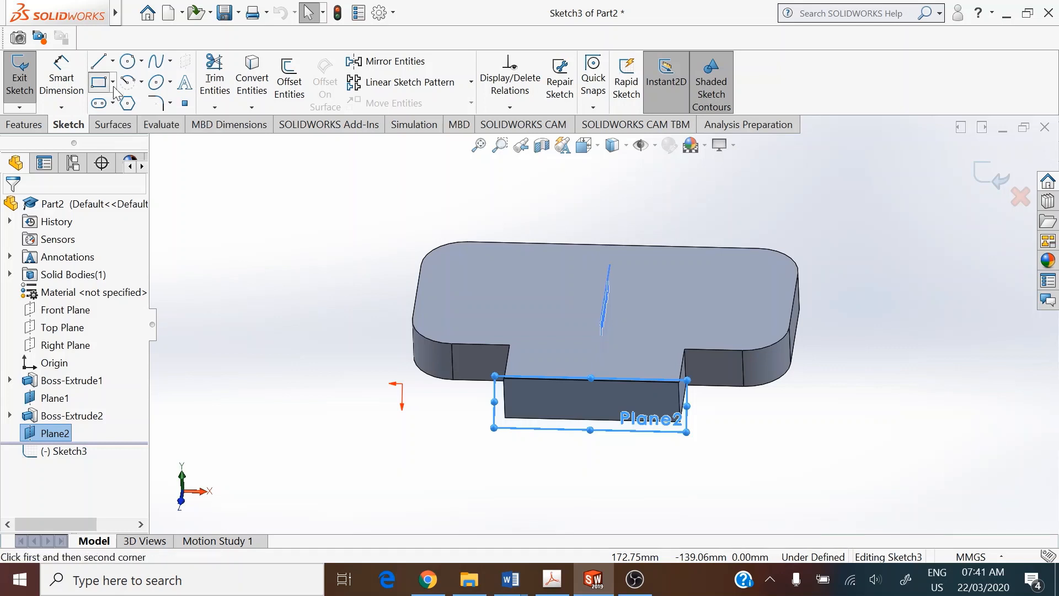
pyautogui.scroll(-5, 699, 368)
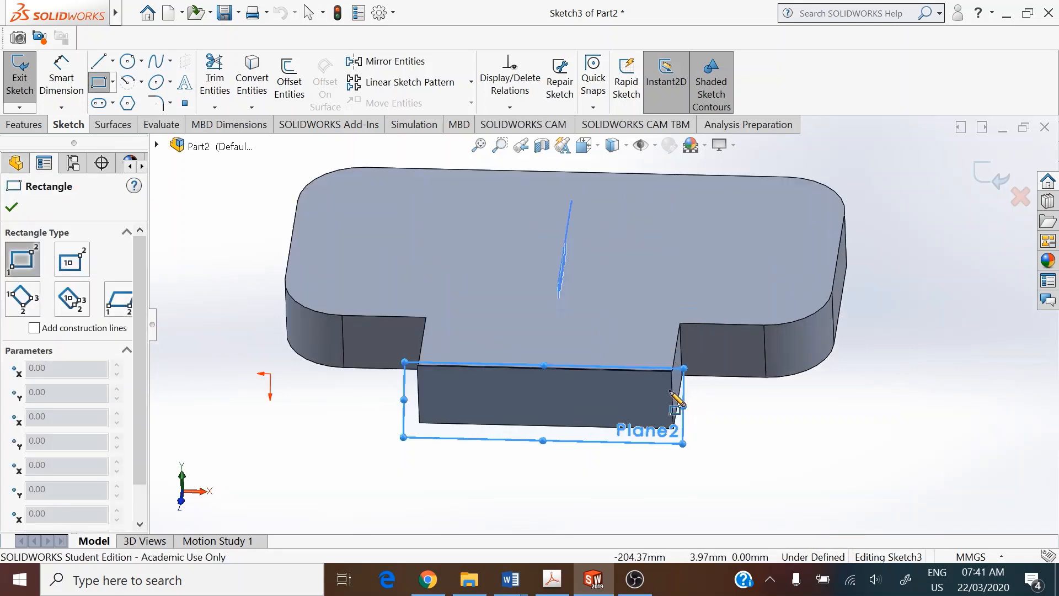
pyautogui.scroll(-2, 677, 359)
pyautogui.scroll(-2, 664, 362)
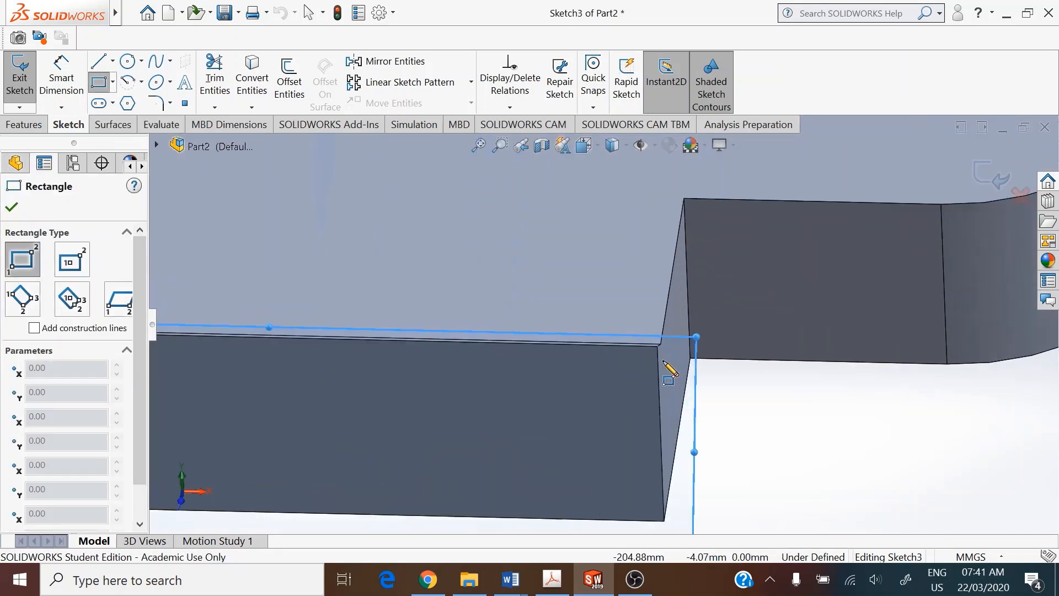
pyautogui.click(658, 347)
pyautogui.scroll(5, 406, 303)
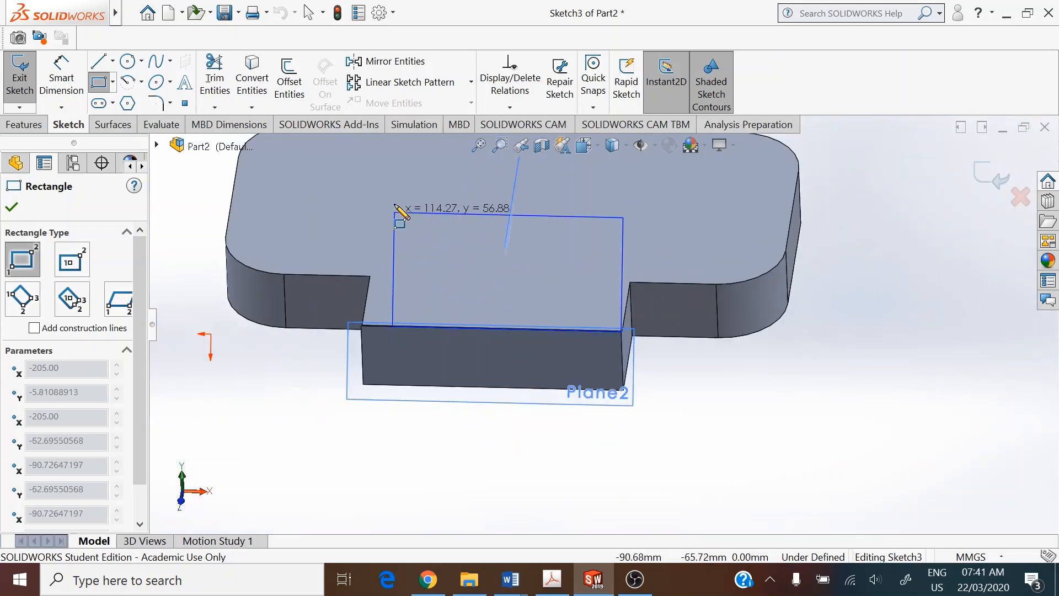
pyautogui.click(374, 168)
pyautogui.rightClick(260, 208)
pyautogui.click(288, 216)
# Step: Make the rectangle's free lower corner coincident with the vertex at the other end of the projection's top outer edge
pyautogui.scroll(-4, 367, 329)
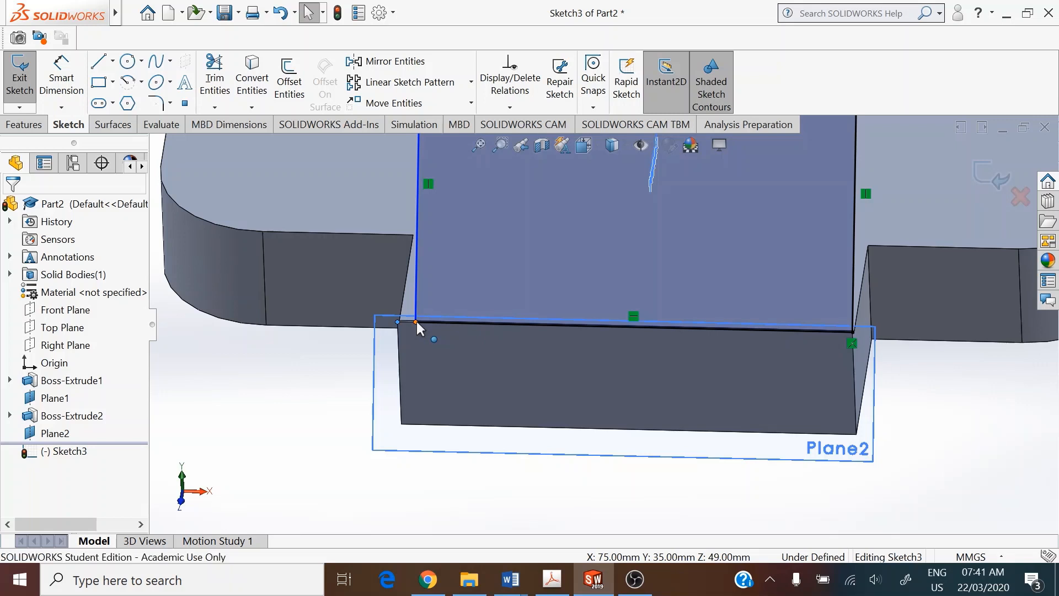
pyautogui.click(416, 321)
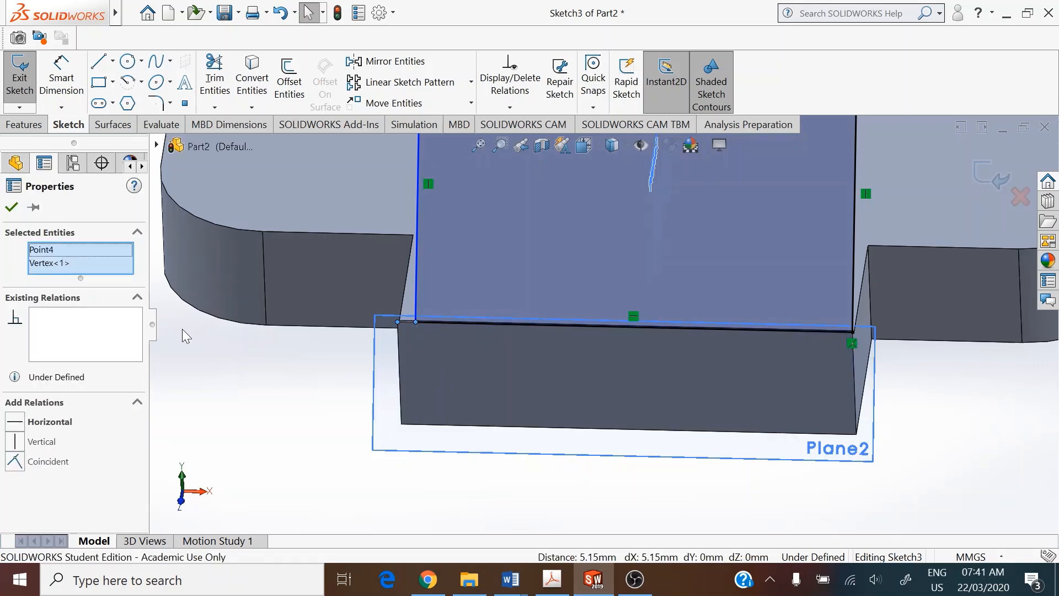
pyautogui.click(15, 461)
pyautogui.scroll(3, 425, 325)
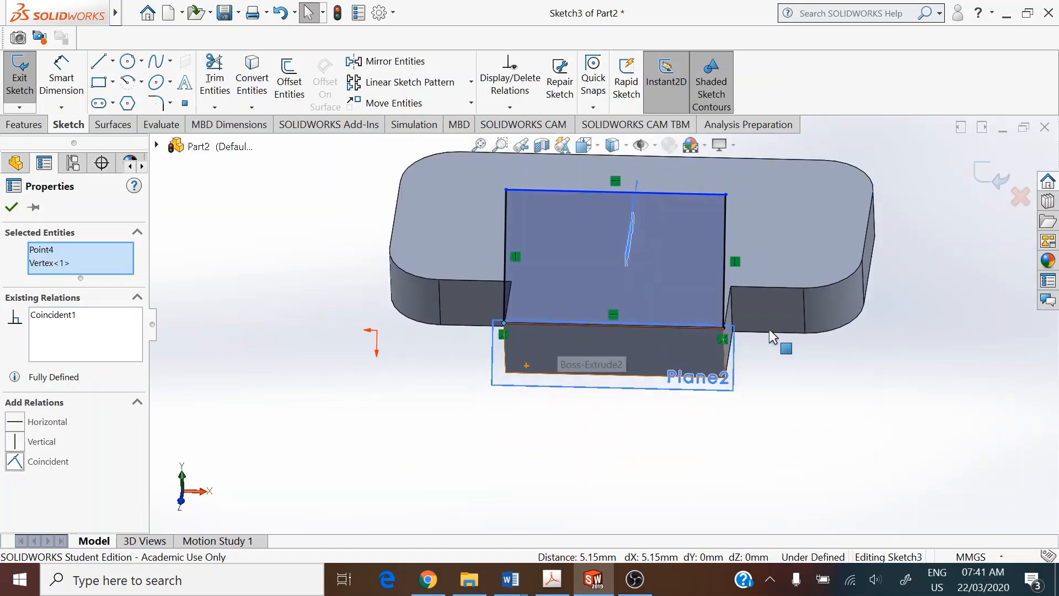
# Step: Dimension the height of the rectangle on the angled plane to 97 mm, placing the dimension clear of the base
pyautogui.click(62, 77)
pyautogui.click(506, 235)
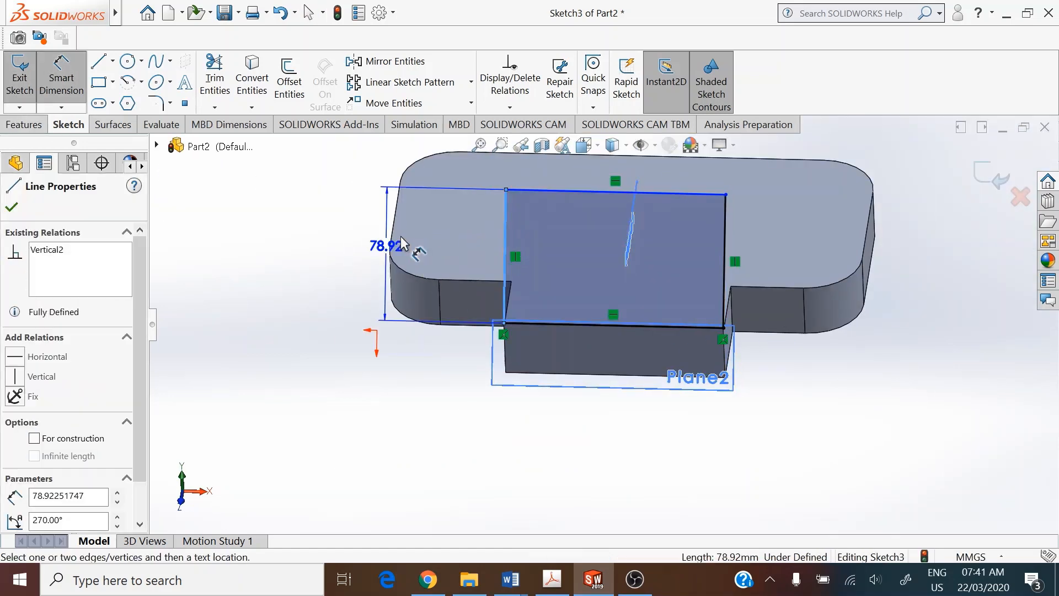
pyautogui.click(402, 238)
pyautogui.write('97')
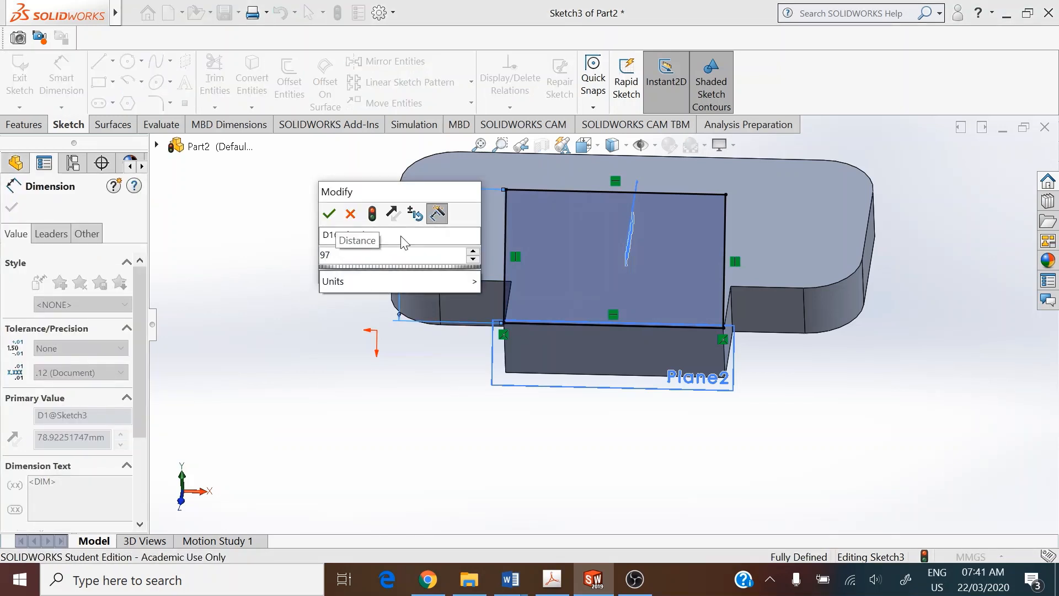
pyautogui.press('Return')
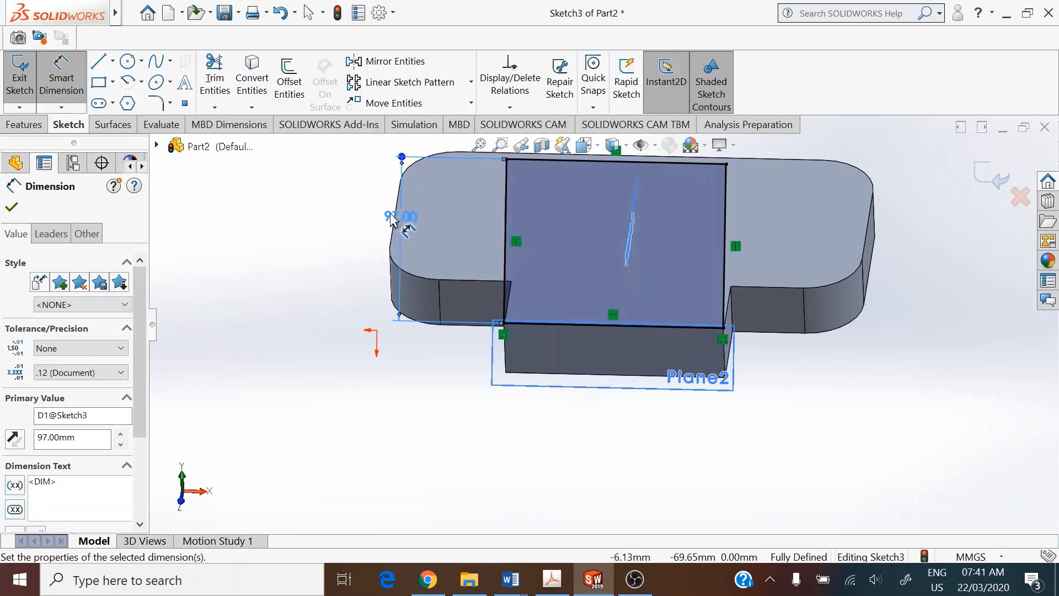
pyautogui.moveTo(391, 218); pyautogui.dragTo(359, 224)
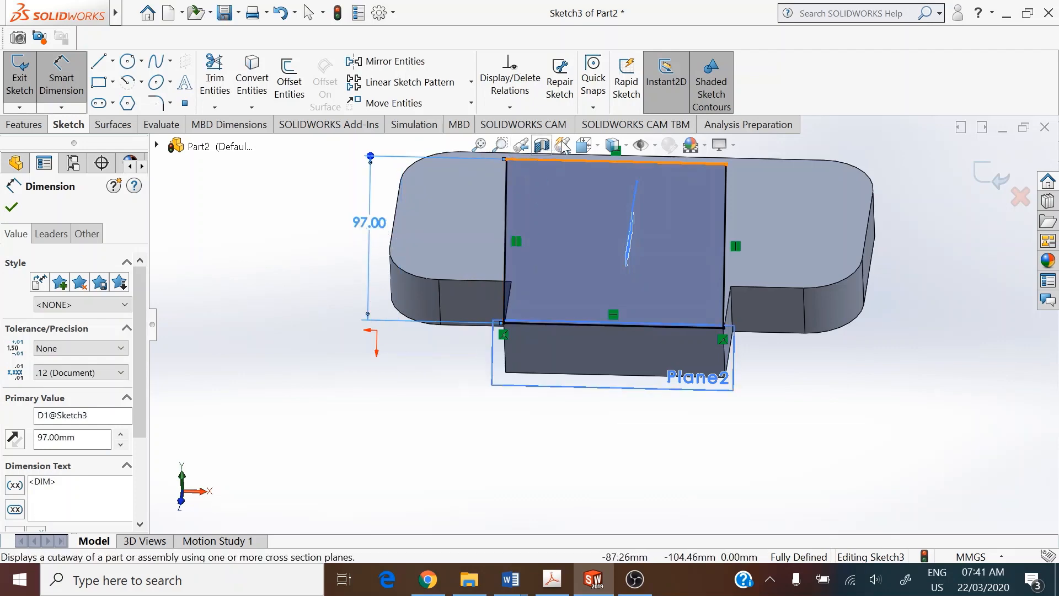
pyautogui.click(585, 145)
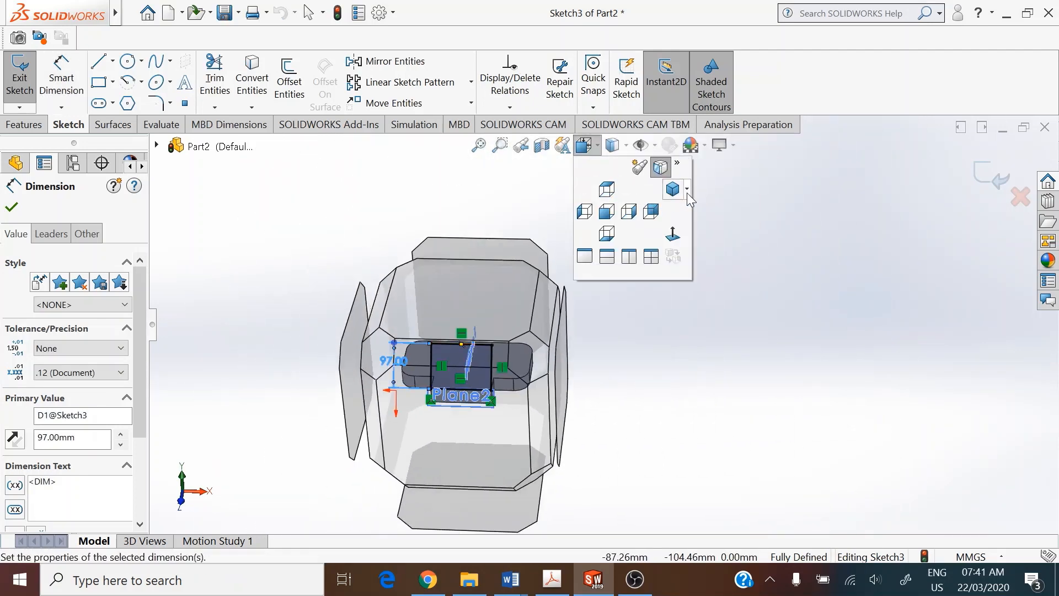
pyautogui.click(673, 189)
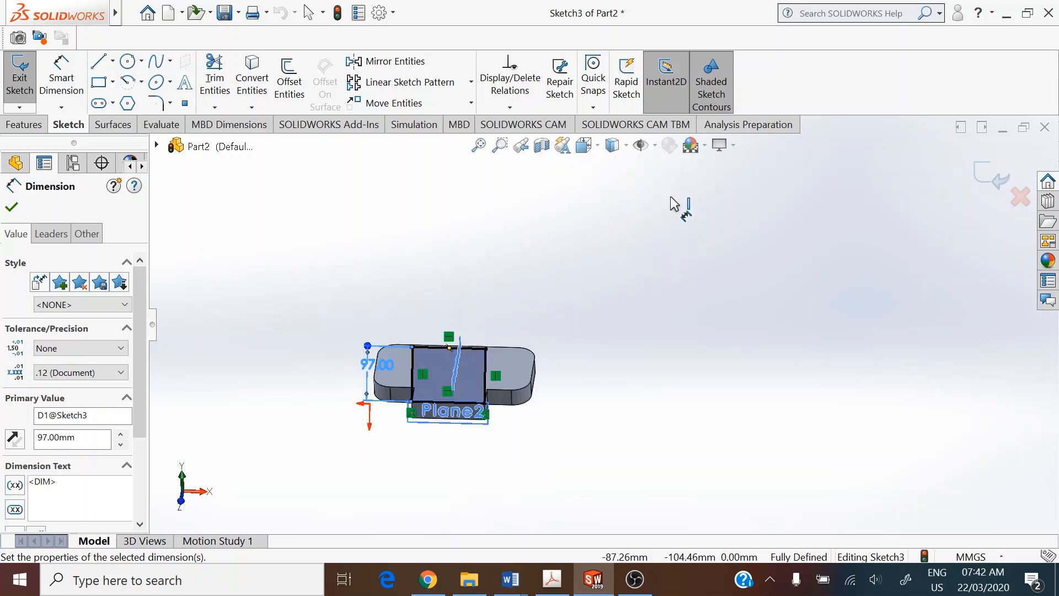
pyautogui.rightClick(379, 288)
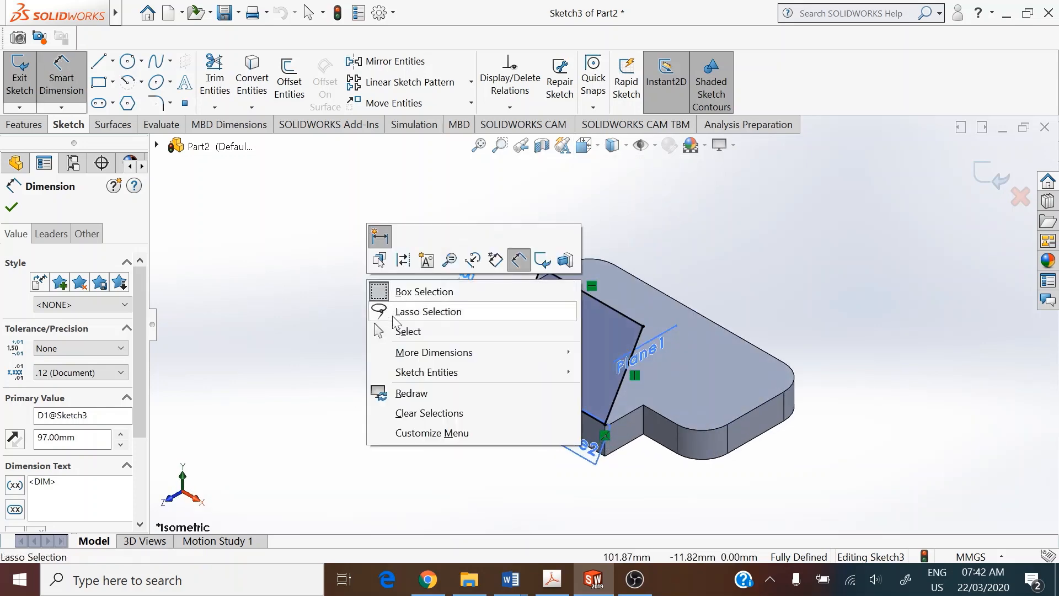
pyautogui.click(400, 330)
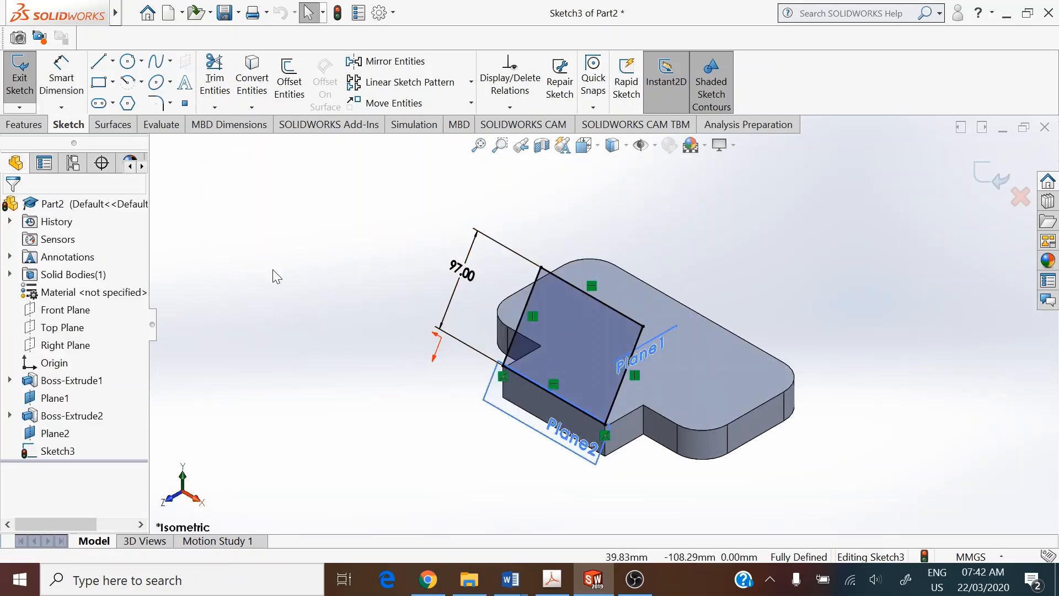
# Step: Start a blind boss extrusion of the angled rectangle with a depth of 32 mm
pyautogui.click(32, 130)
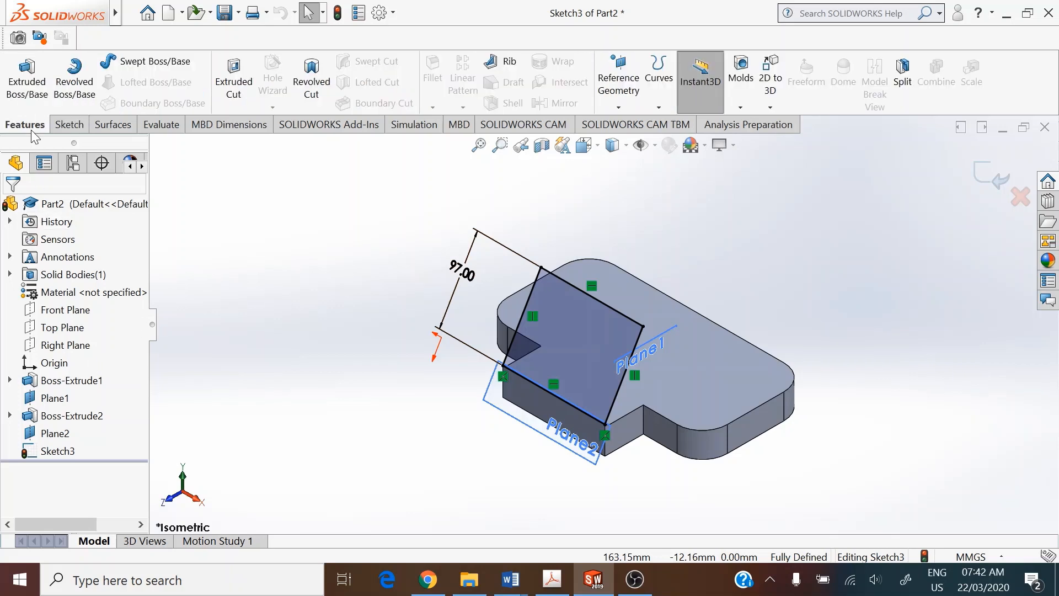
pyautogui.click(26, 77)
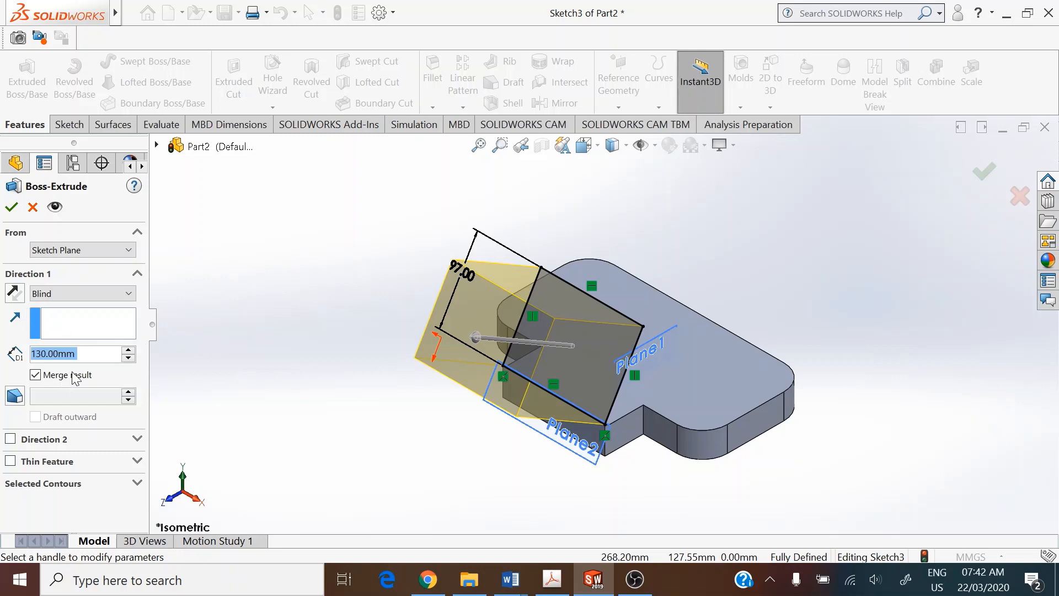
pyautogui.write('32')
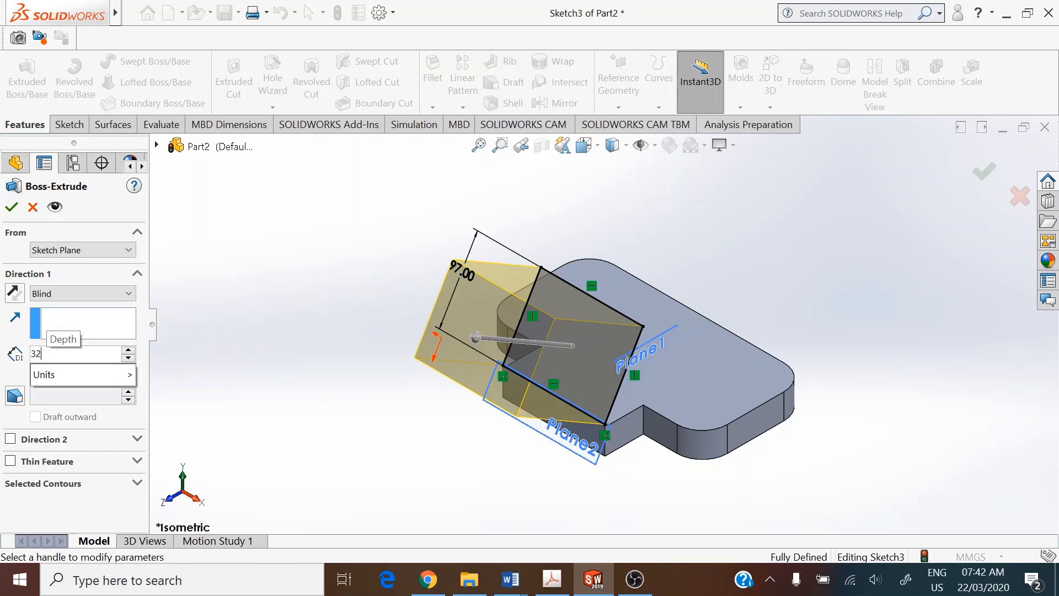
pyautogui.press('Return')
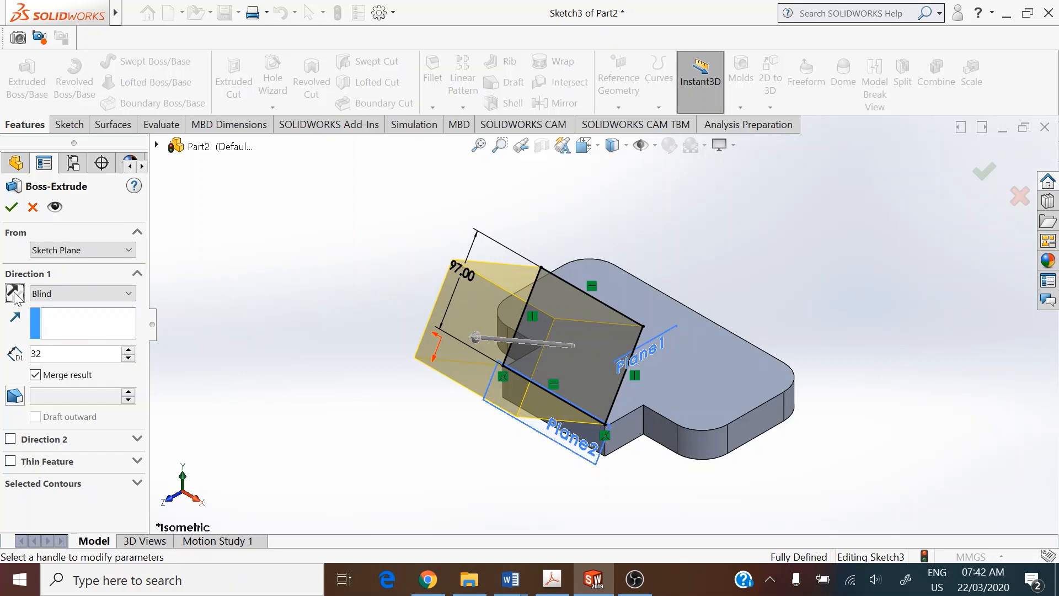
# Step: Reverse the extrusion direction toward the base, check it from the side, and create the merged boss
pyautogui.moveTo(433, 403); pyautogui.dragTo(385, 380, button='middle')
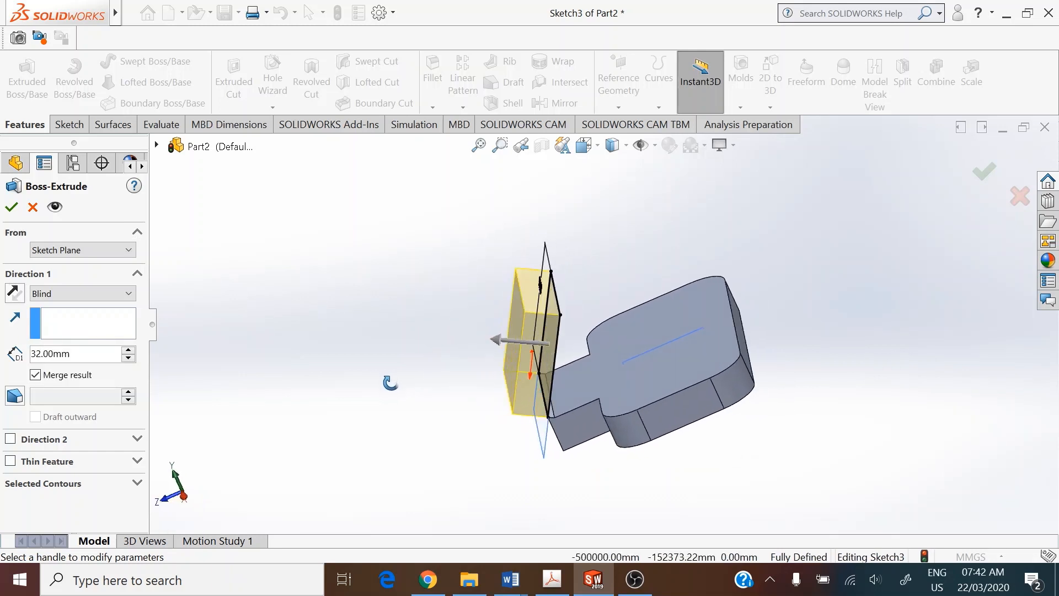
pyautogui.click(15, 292)
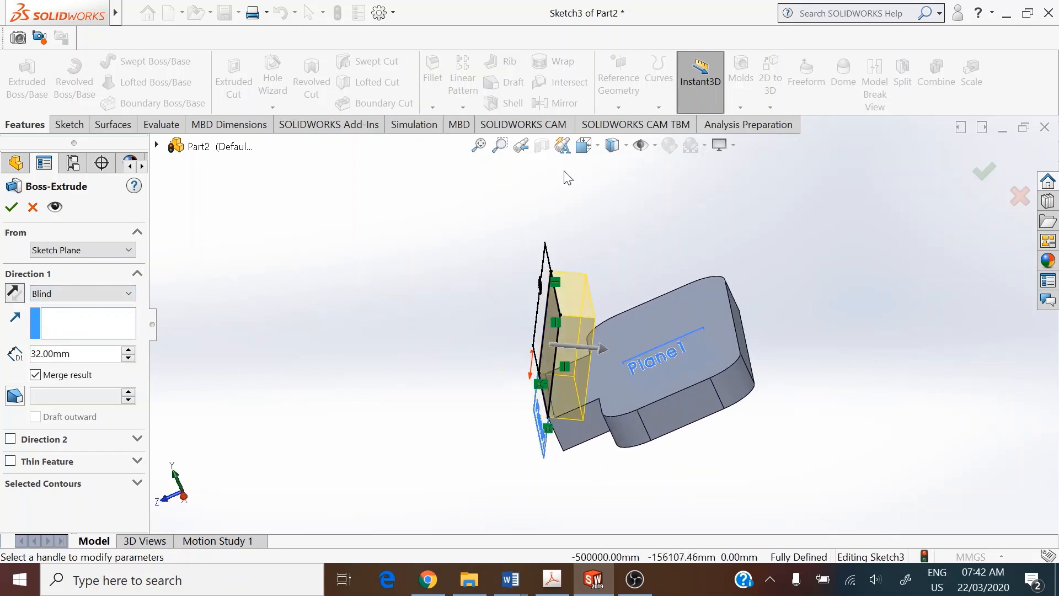
pyautogui.click(585, 145)
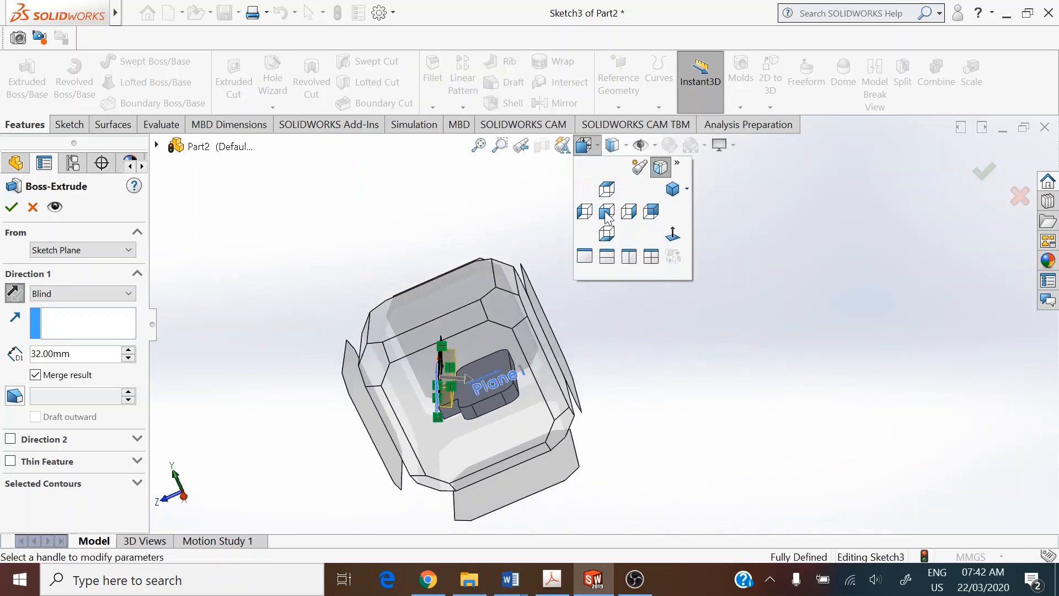
pyautogui.click(629, 212)
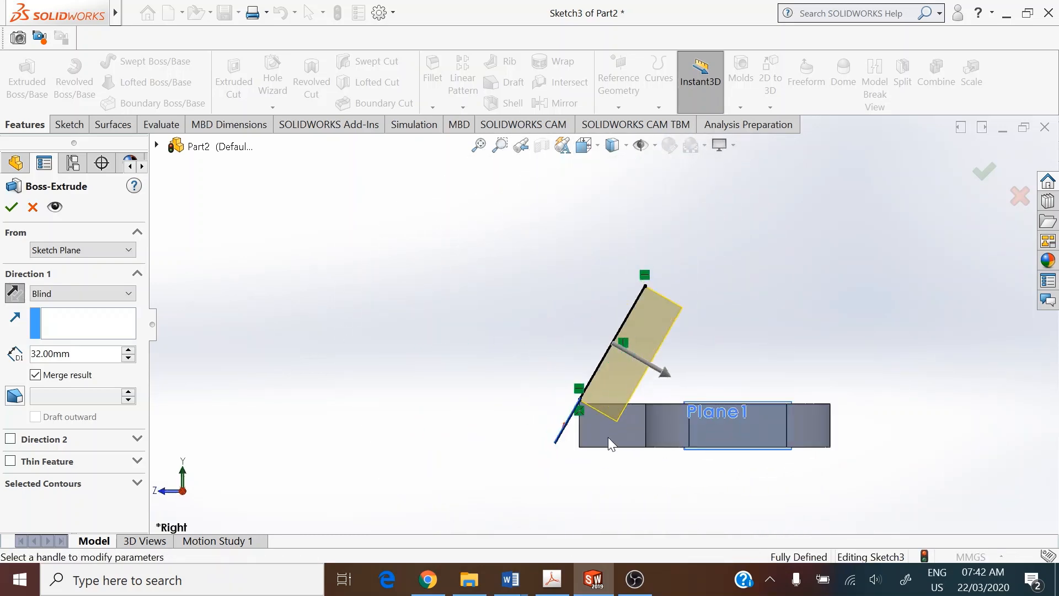
pyautogui.scroll(-4, 592, 412)
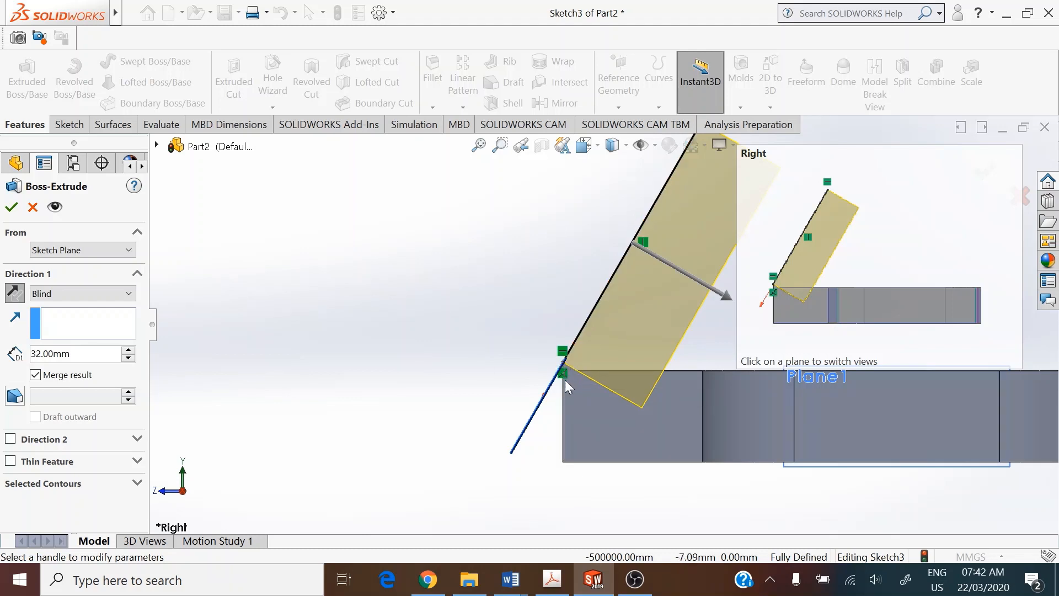
pyautogui.scroll(-3, 574, 375)
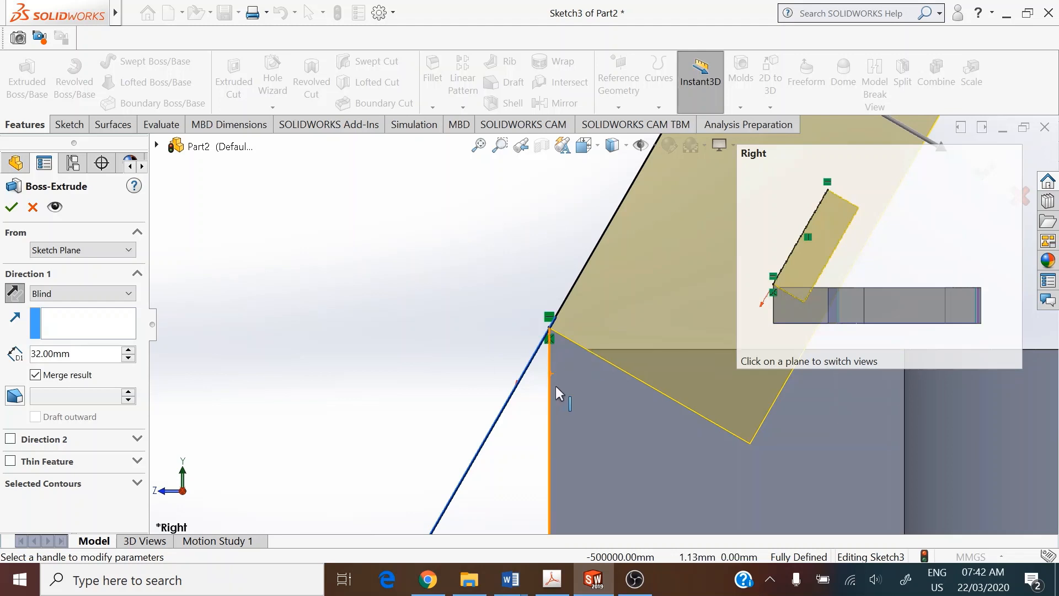
pyautogui.scroll(1, 541, 368)
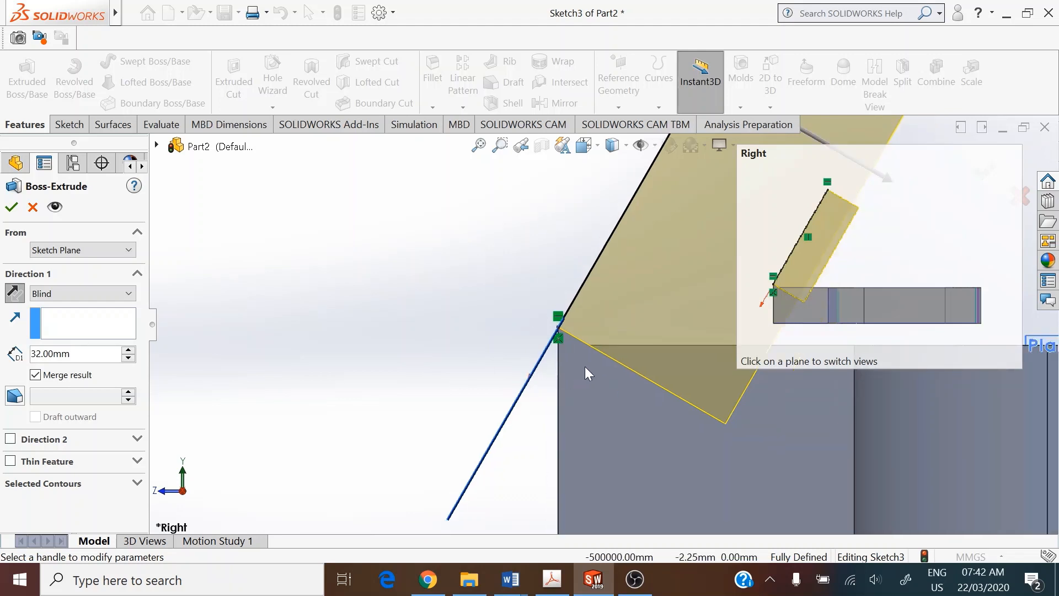
pyautogui.click(584, 145)
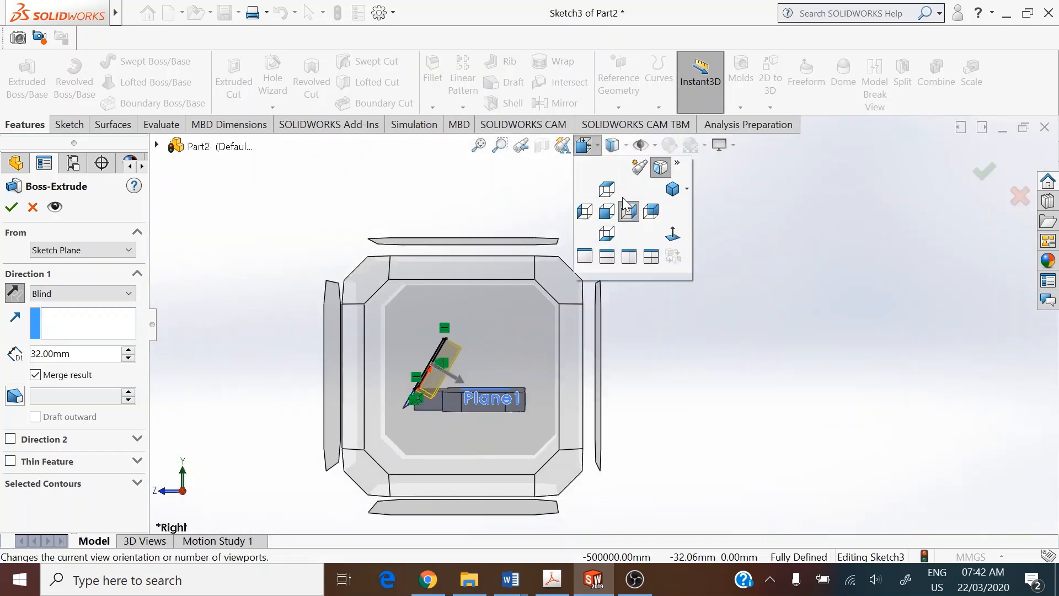
pyautogui.click(672, 189)
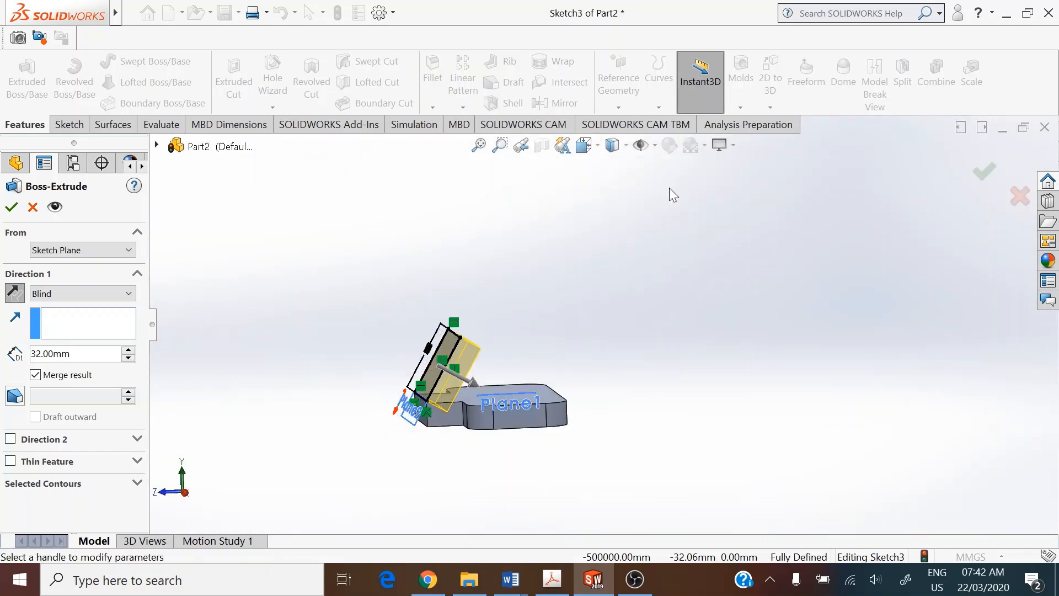
pyautogui.click(983, 172)
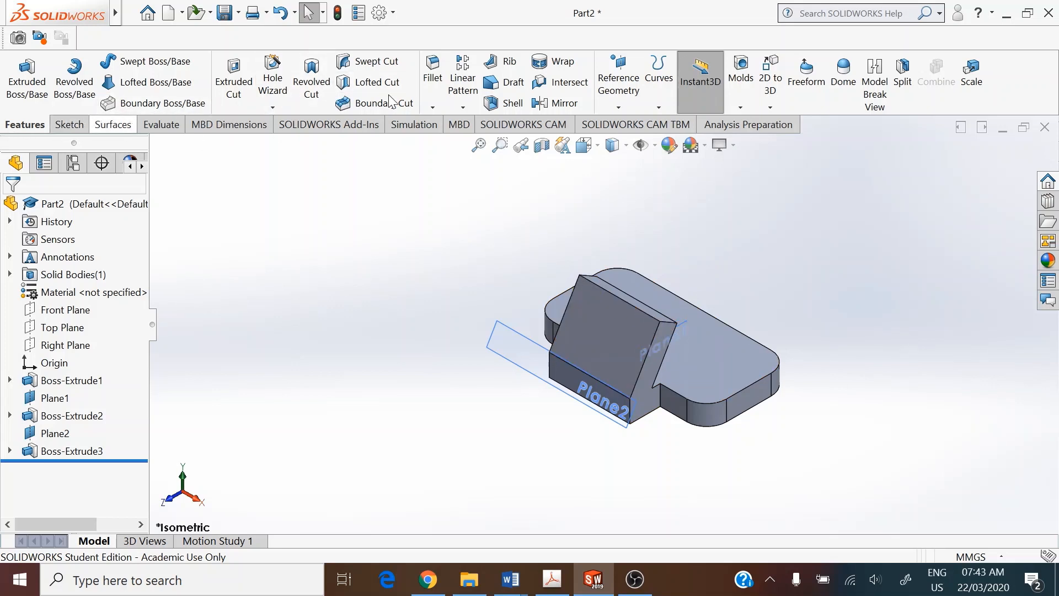
# Step: Fillet the two short upper corner edges of the inclined block with a 20 mm radius
pyautogui.click(439, 76)
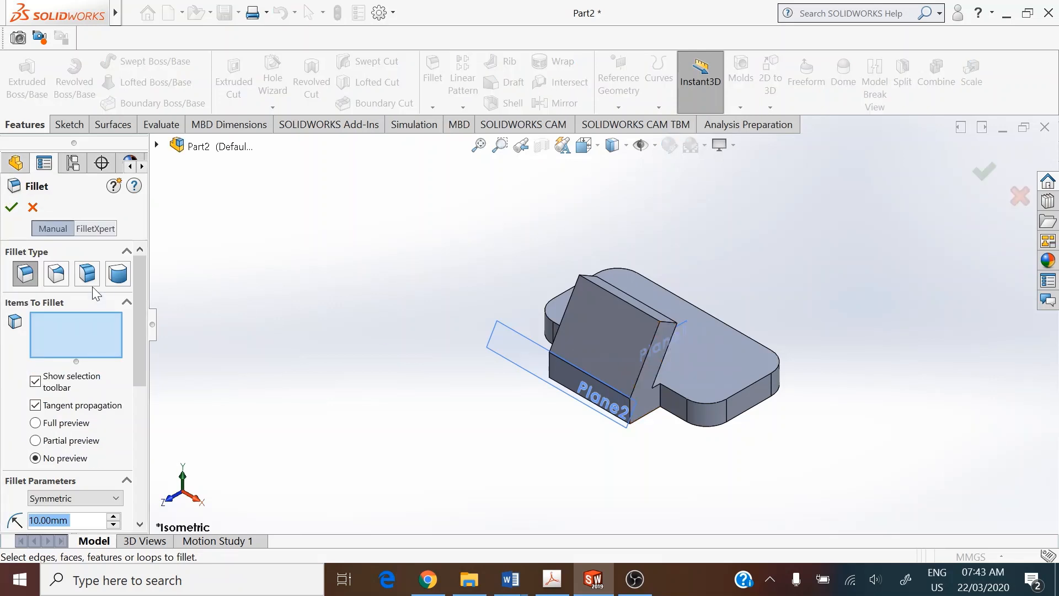
pyautogui.click(666, 324)
pyautogui.moveTo(536, 222); pyautogui.dragTo(656, 321, button='middle')
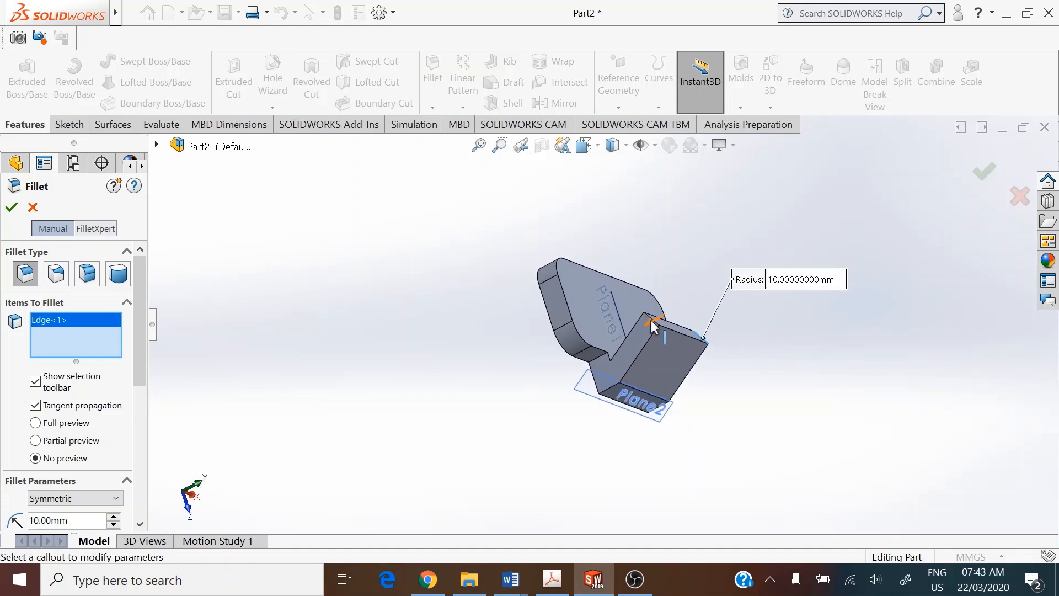
pyautogui.click(651, 322)
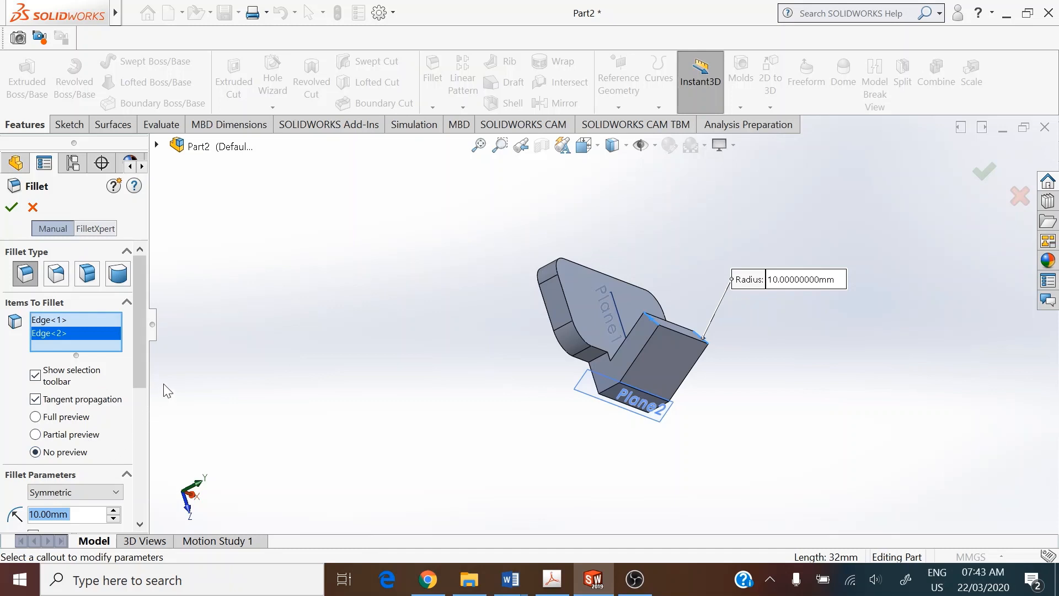
pyautogui.moveTo(142, 336); pyautogui.dragTo(145, 415)
pyautogui.moveTo(76, 335); pyautogui.dragTo(7, 336)
pyautogui.write('20')
pyautogui.press('Return')
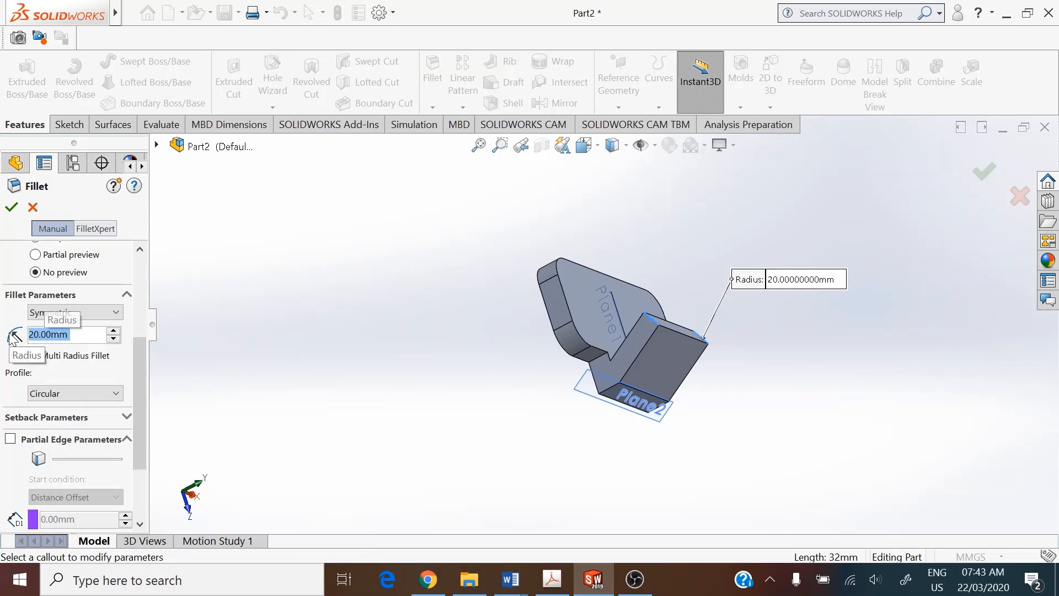
pyautogui.click(11, 207)
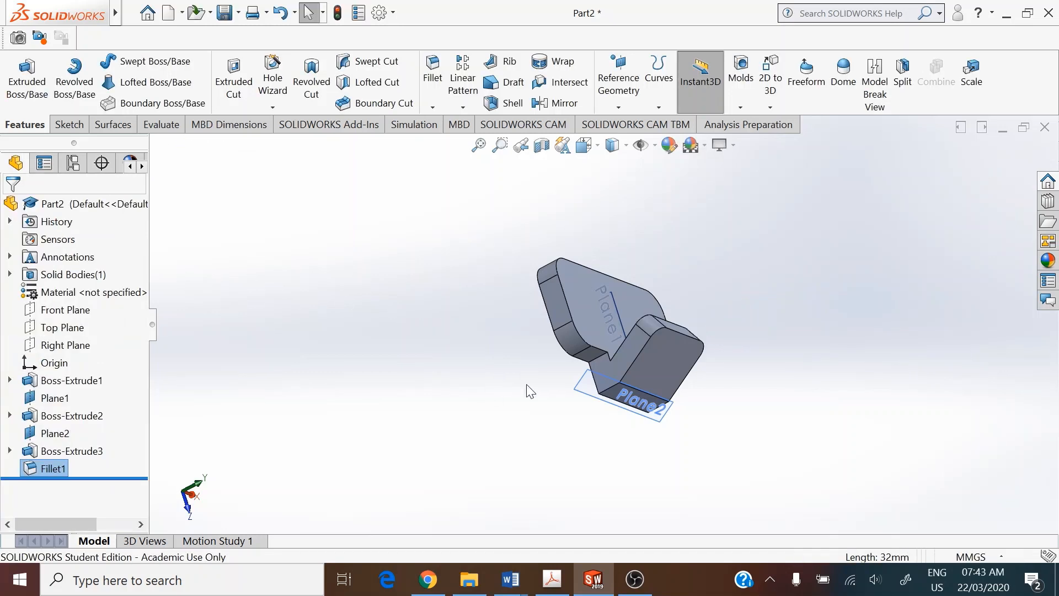
# Step: Hide the reference planes Plane2 and Plane1
pyautogui.moveTo(527, 386); pyautogui.dragTo(459, 331, button='middle')
pyautogui.click(587, 144)
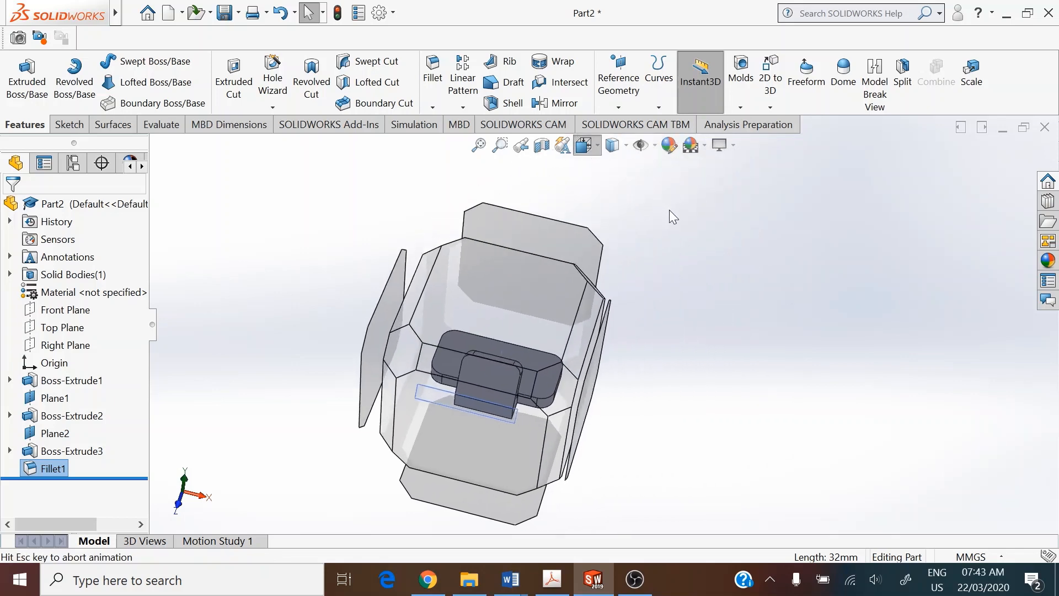
pyautogui.click(673, 189)
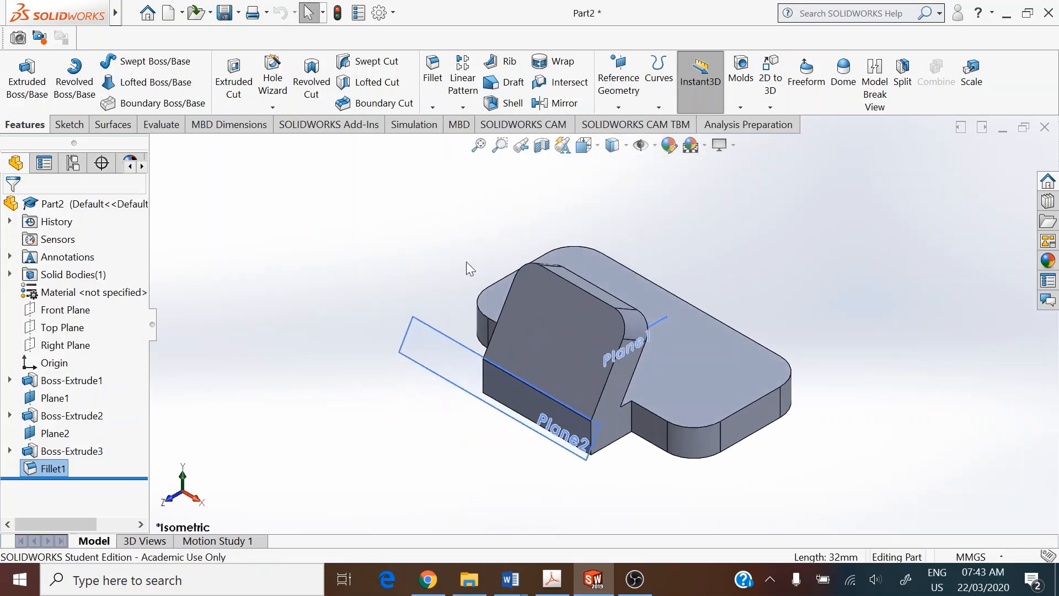
pyautogui.click(304, 398)
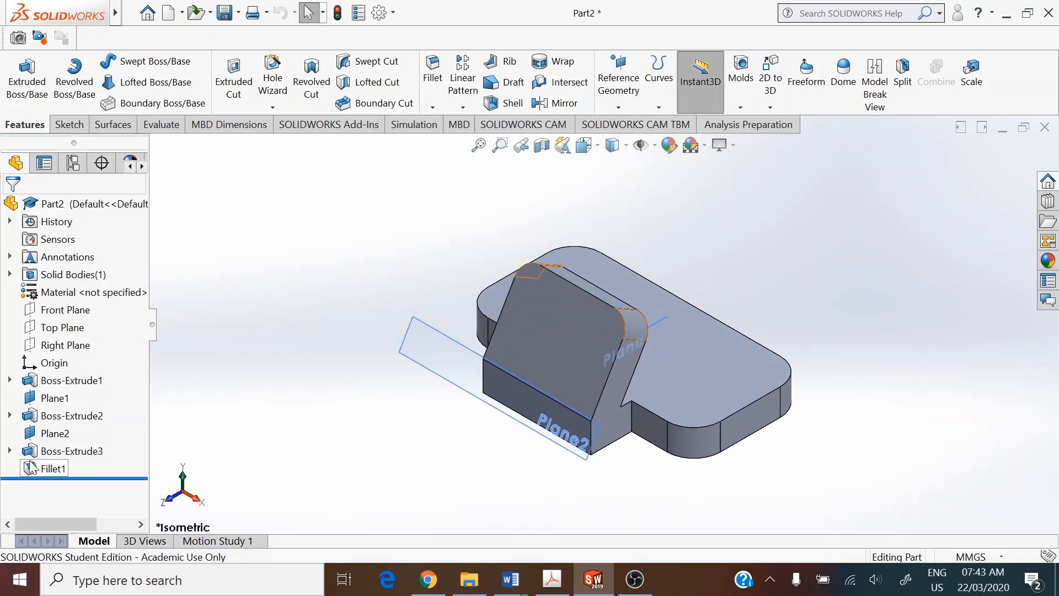
pyautogui.rightClick(55, 439)
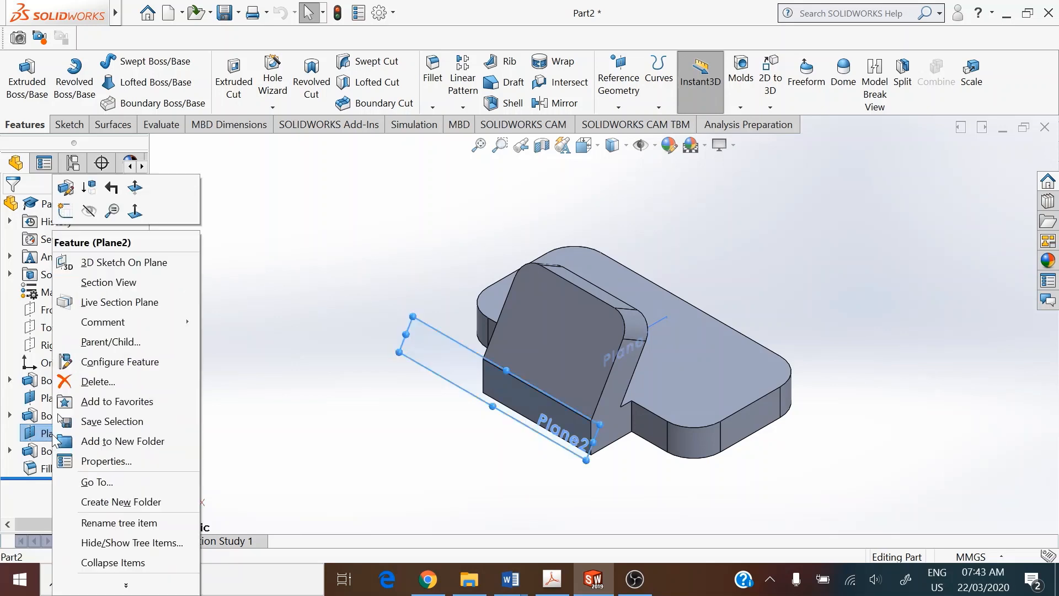
pyautogui.click(90, 212)
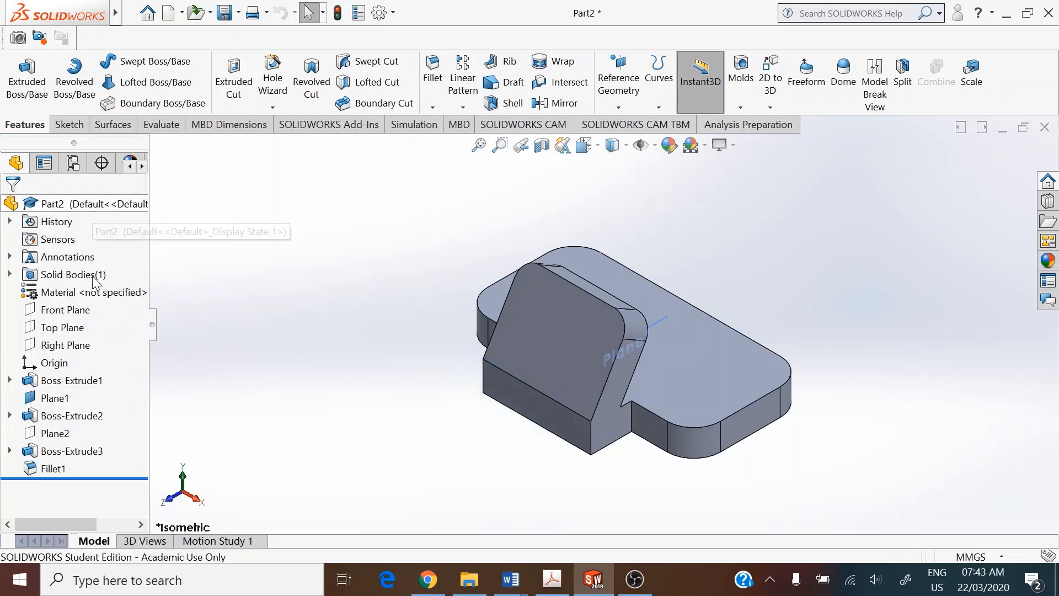
pyautogui.rightClick(48, 397)
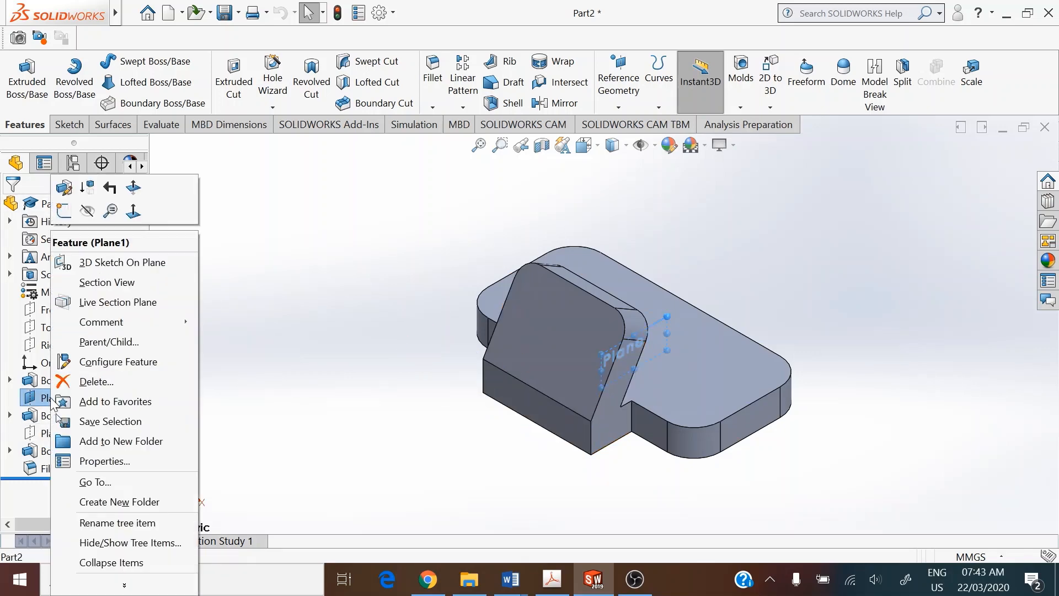
pyautogui.click(87, 212)
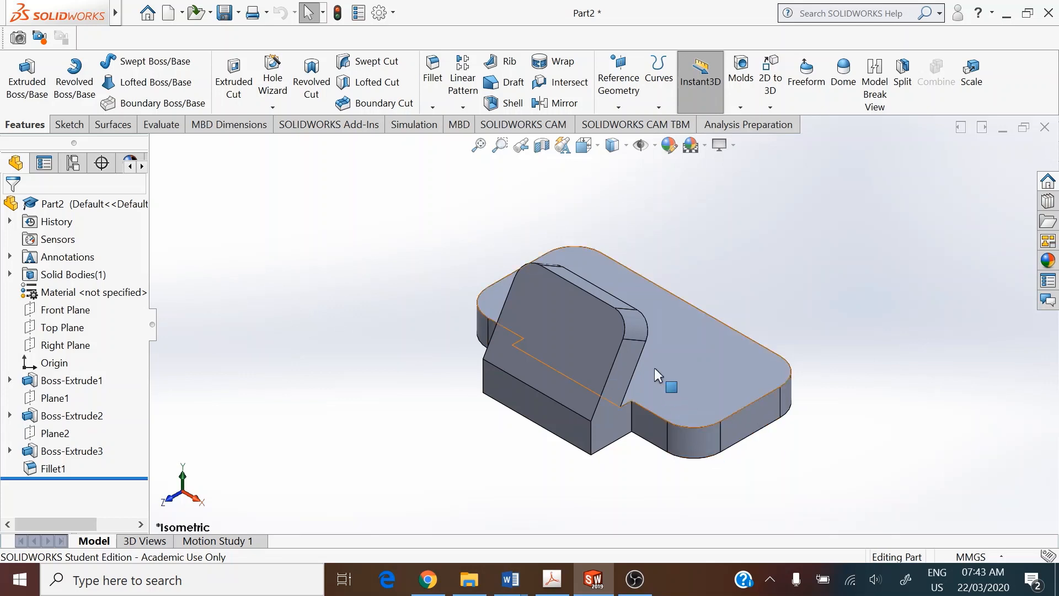
pyautogui.moveTo(661, 249); pyautogui.dragTo(616, 361, button='middle')
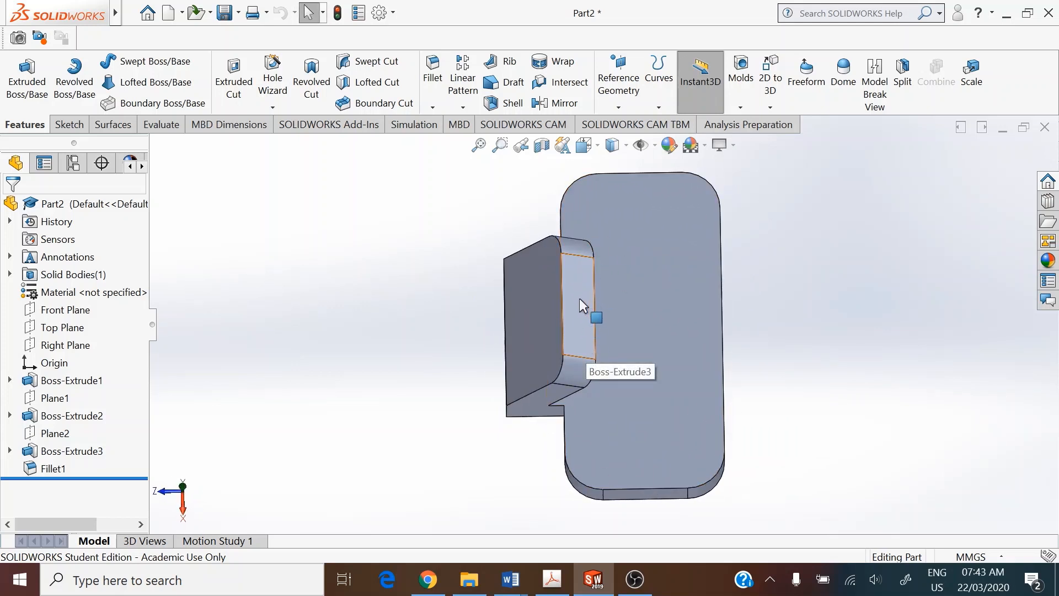
# Step: Start a sketch on the flat face between the two fillets of the inclined block and view it face-on
pyautogui.click(577, 317)
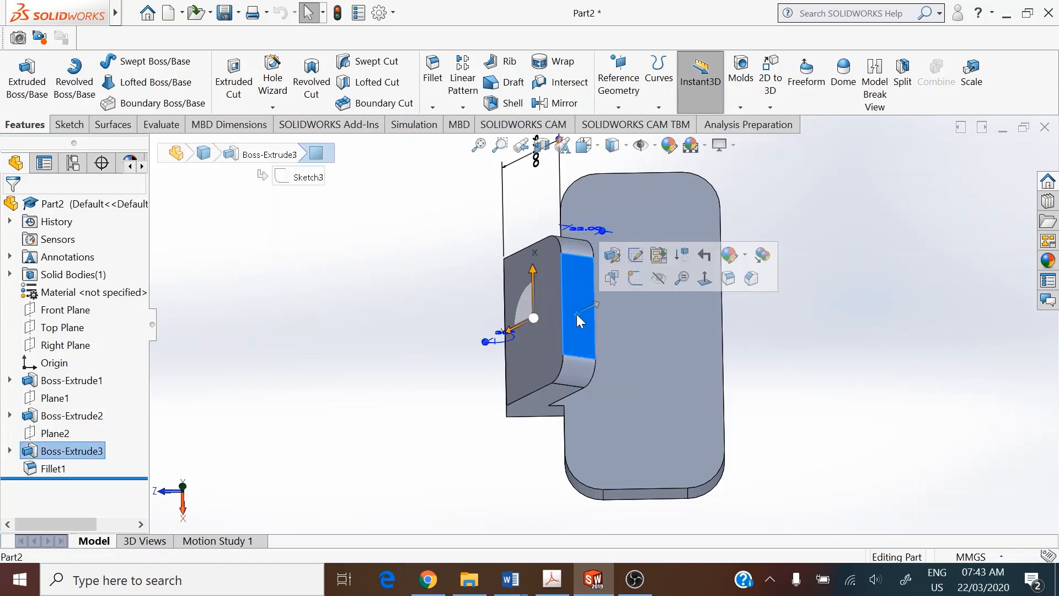
pyautogui.click(635, 278)
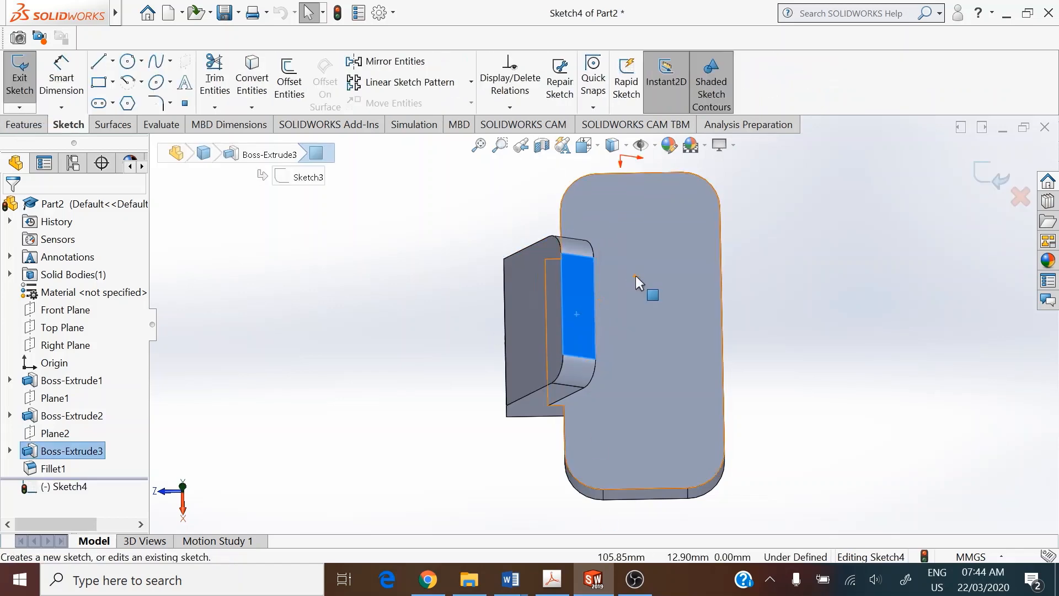
pyautogui.click(612, 145)
pyautogui.click(683, 237)
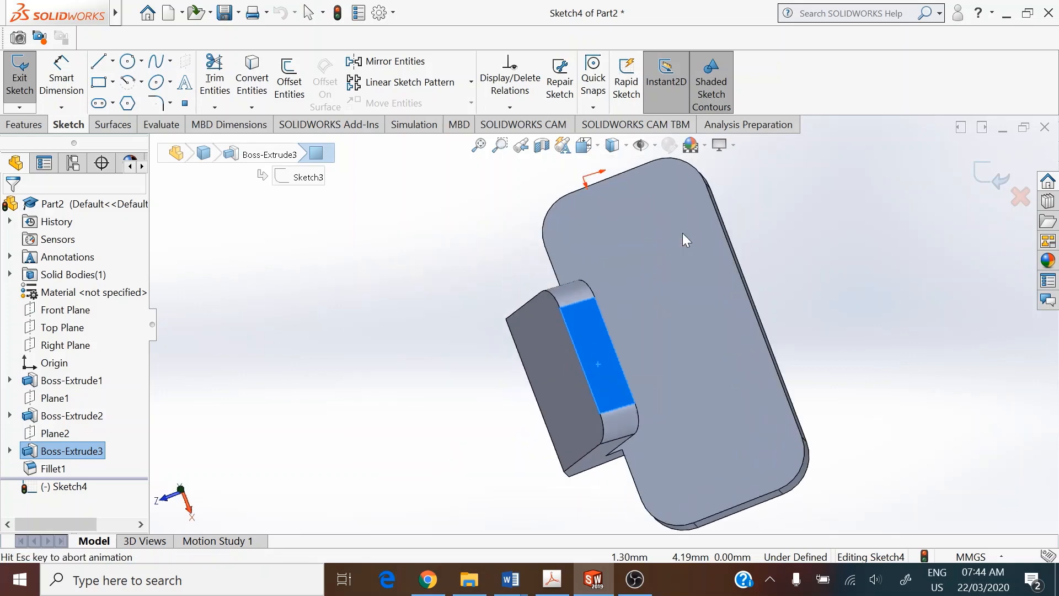
# Step: Sketch a closed stepped profile on the face's outer long edge, about 74 mm wide with a raised middle section about 45 mm wide
pyautogui.click(99, 63)
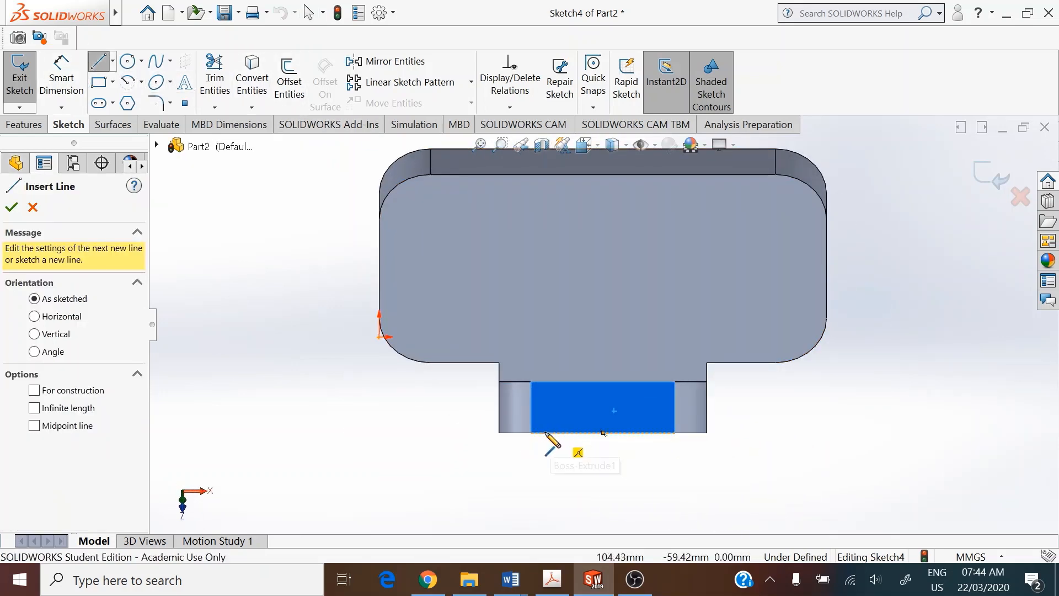
pyautogui.moveTo(544, 433); pyautogui.dragTo(545, 407)
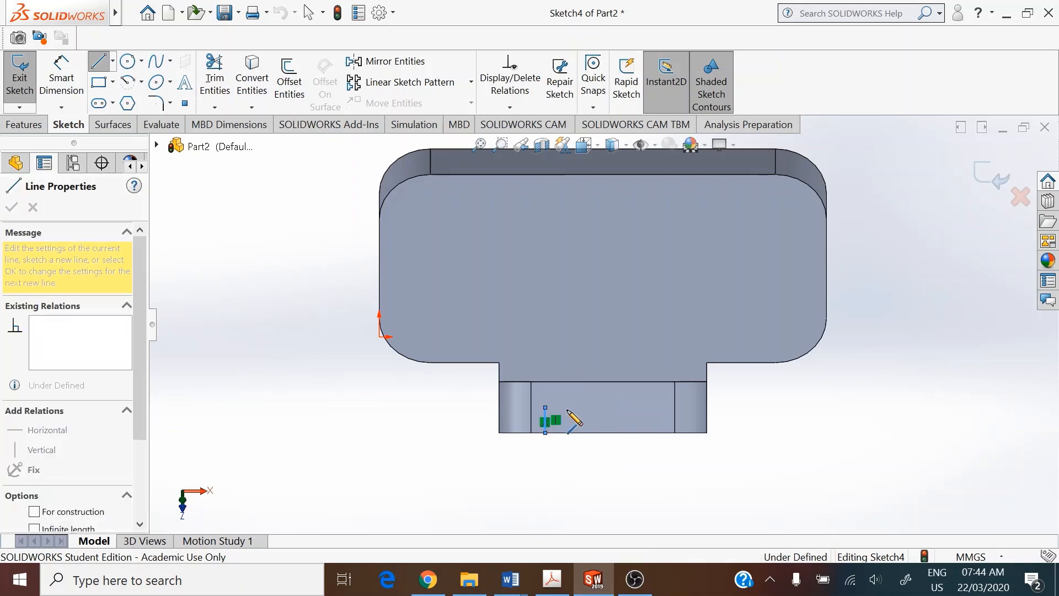
pyautogui.click(570, 408)
pyautogui.click(570, 396)
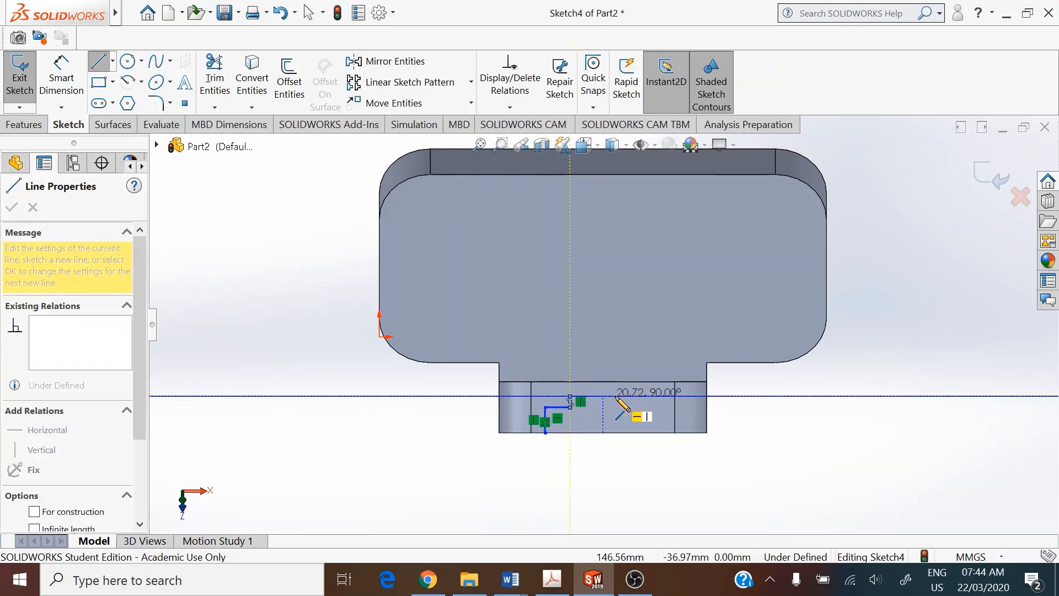
pyautogui.click(641, 396)
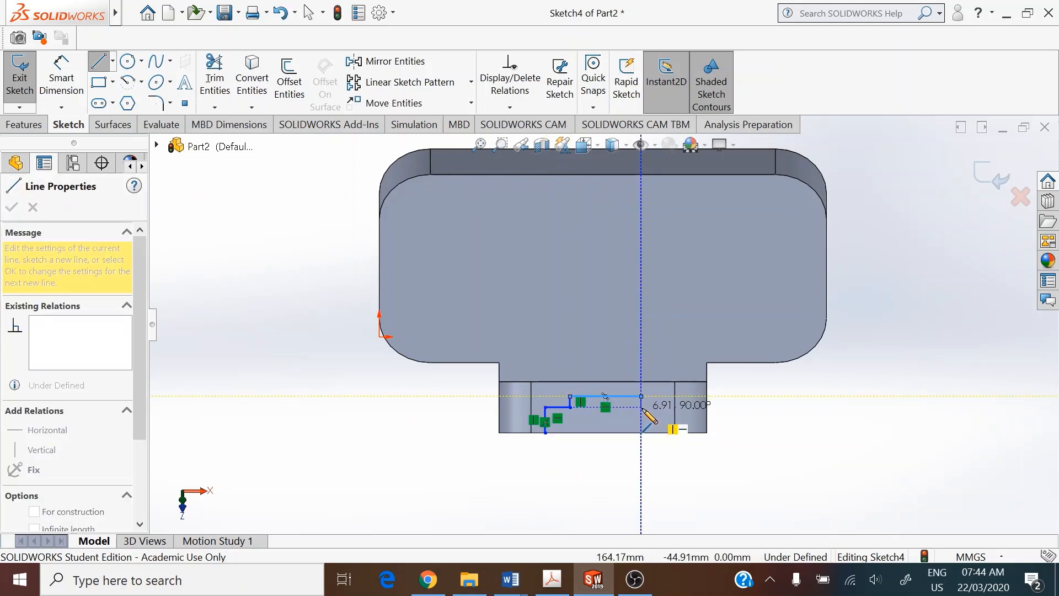
pyautogui.click(640, 407)
pyautogui.click(662, 407)
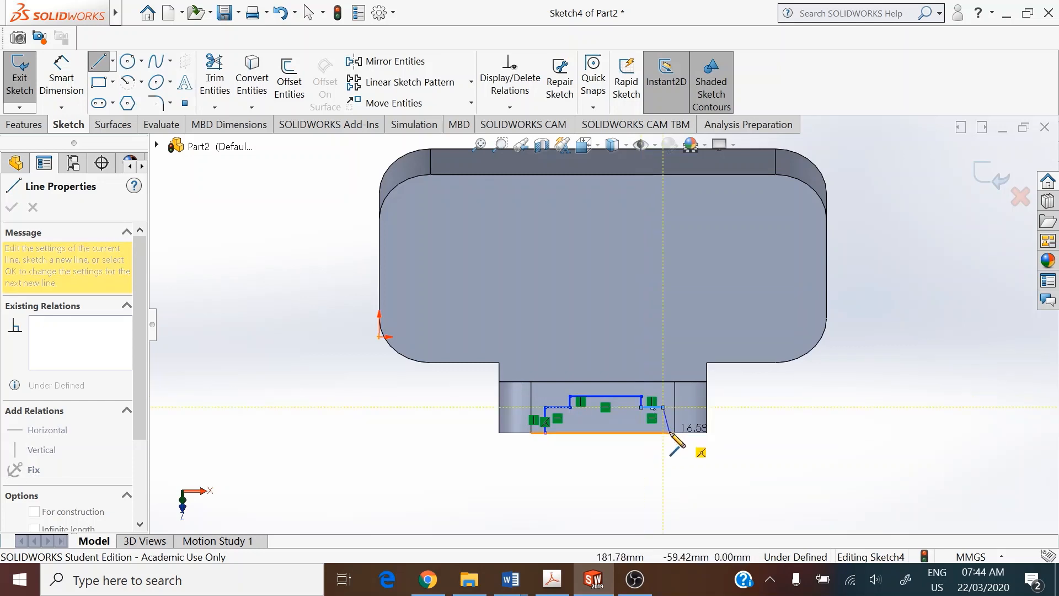
pyautogui.click(663, 432)
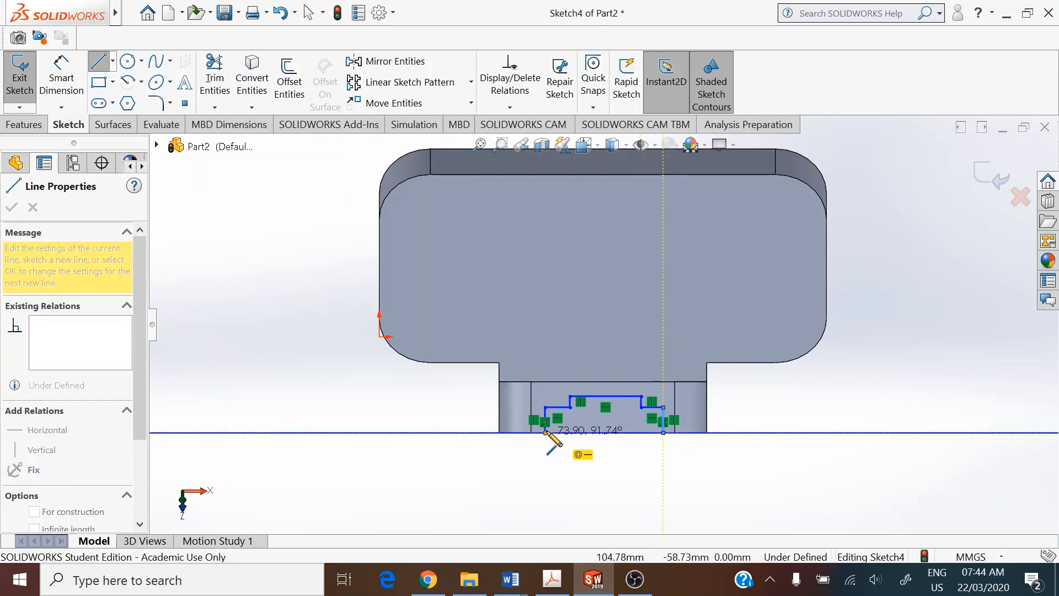
pyautogui.click(545, 432)
pyautogui.rightClick(591, 432)
pyautogui.click(624, 440)
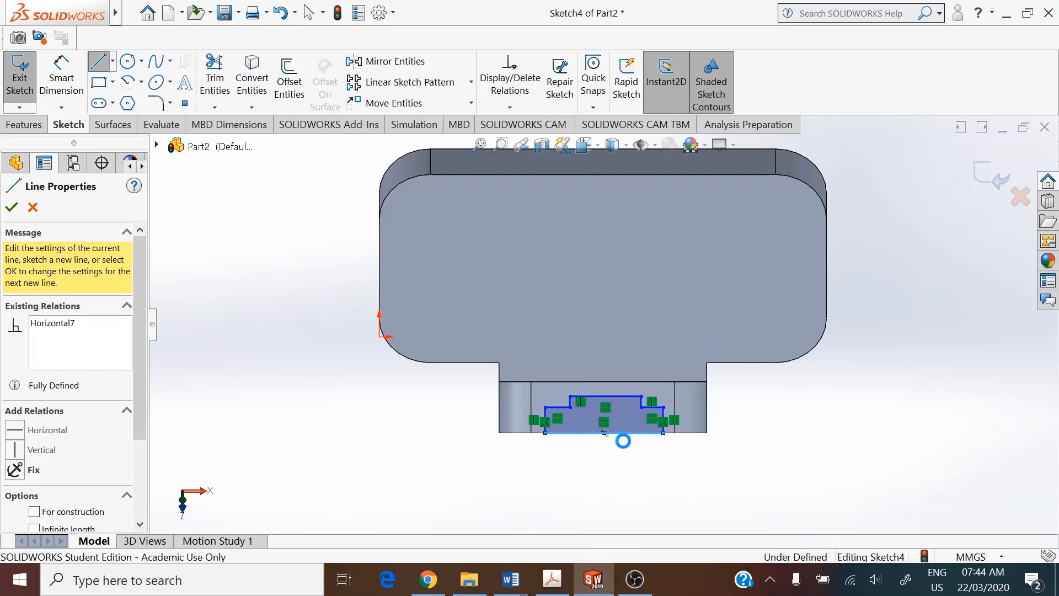
# Step: Draw a vertical centerline through the stepped profile, extending beyond both long edges of the block
pyautogui.click(112, 61)
pyautogui.click(132, 89)
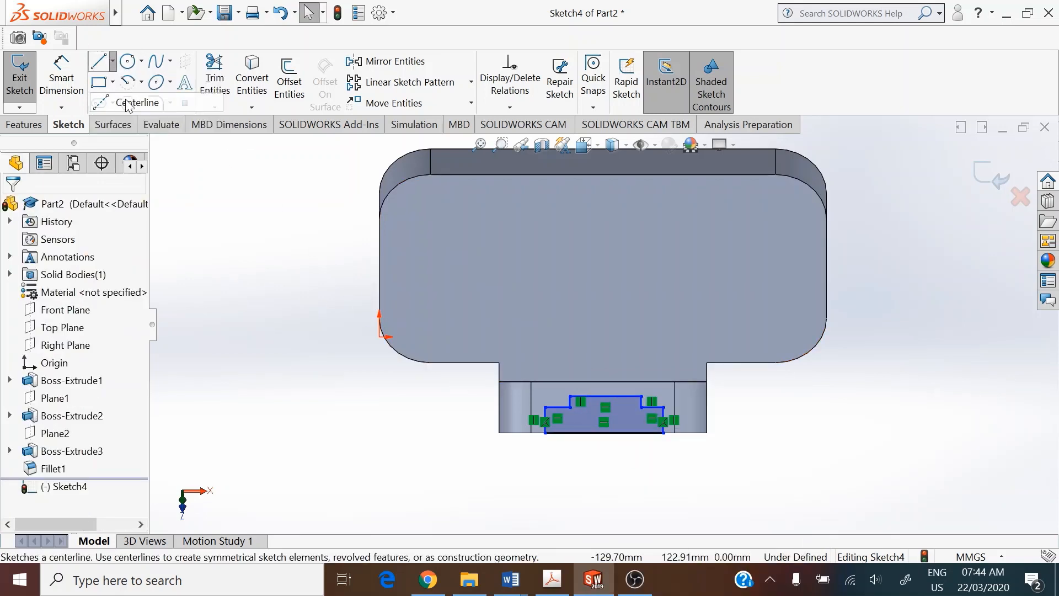
pyautogui.click(610, 354)
pyautogui.click(610, 480)
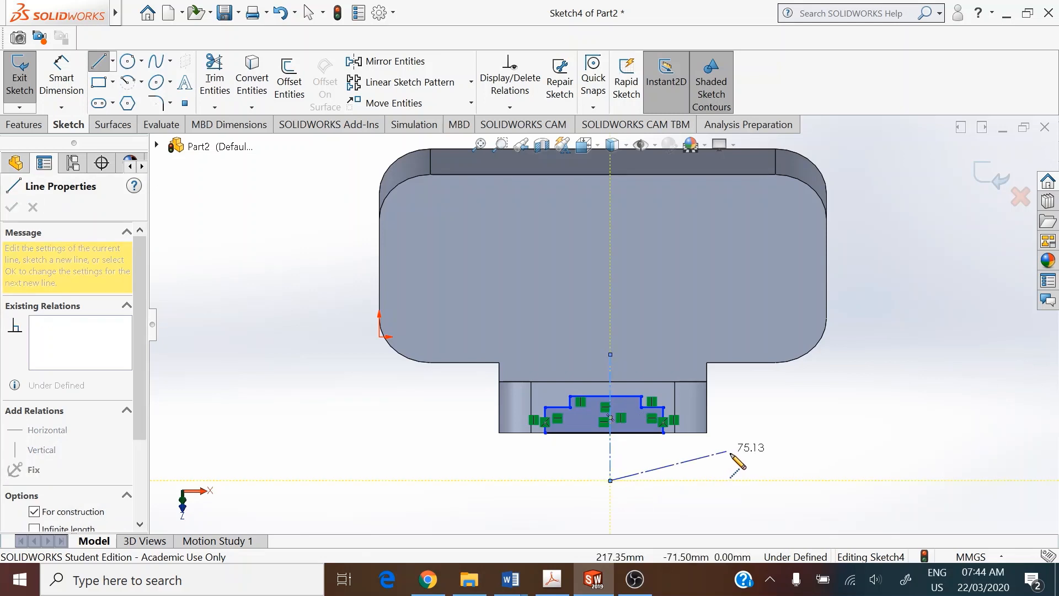
pyautogui.rightClick(727, 451)
pyautogui.click(770, 403)
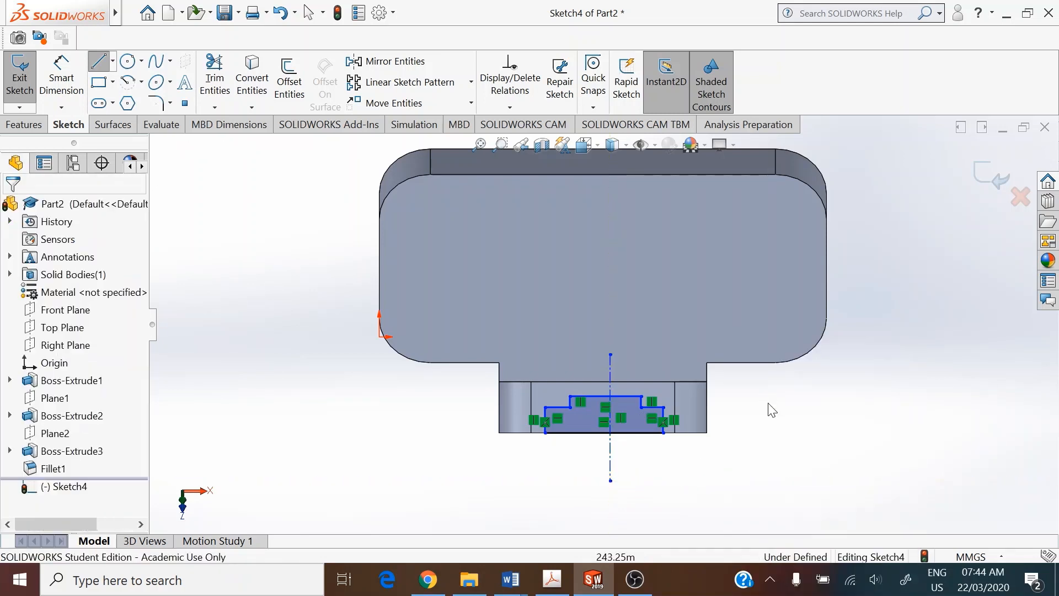
# Step: Make the two outer side edges of the block symmetric about the centerline
pyautogui.click(706, 408)
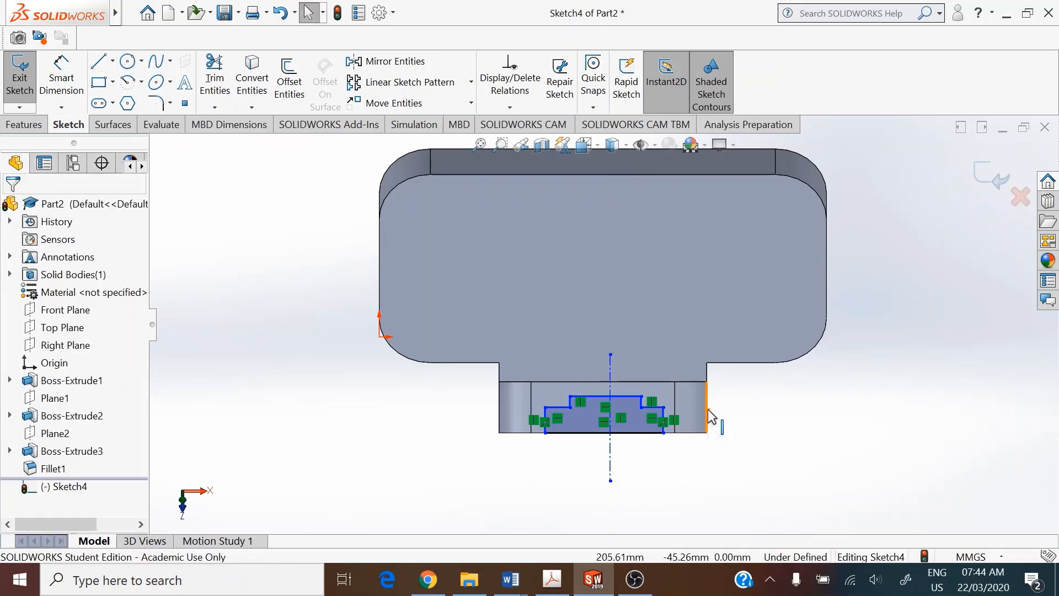
pyautogui.keyDown('ctrl'); pyautogui.click(610, 370); pyautogui.keyUp('ctrl')
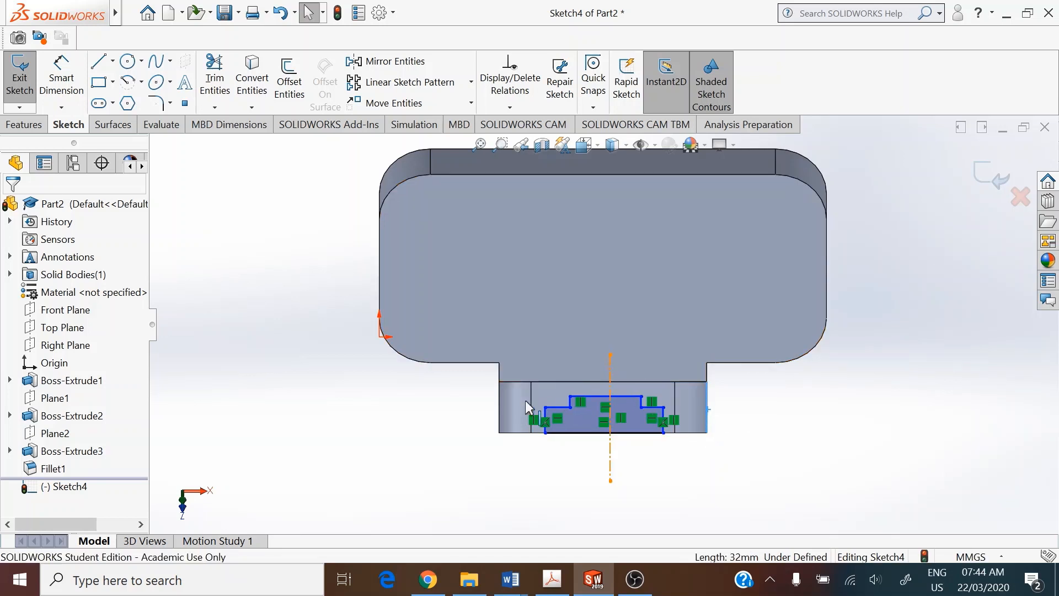
pyautogui.keyDown('ctrl'); pyautogui.click(500, 419); pyautogui.keyUp('ctrl')
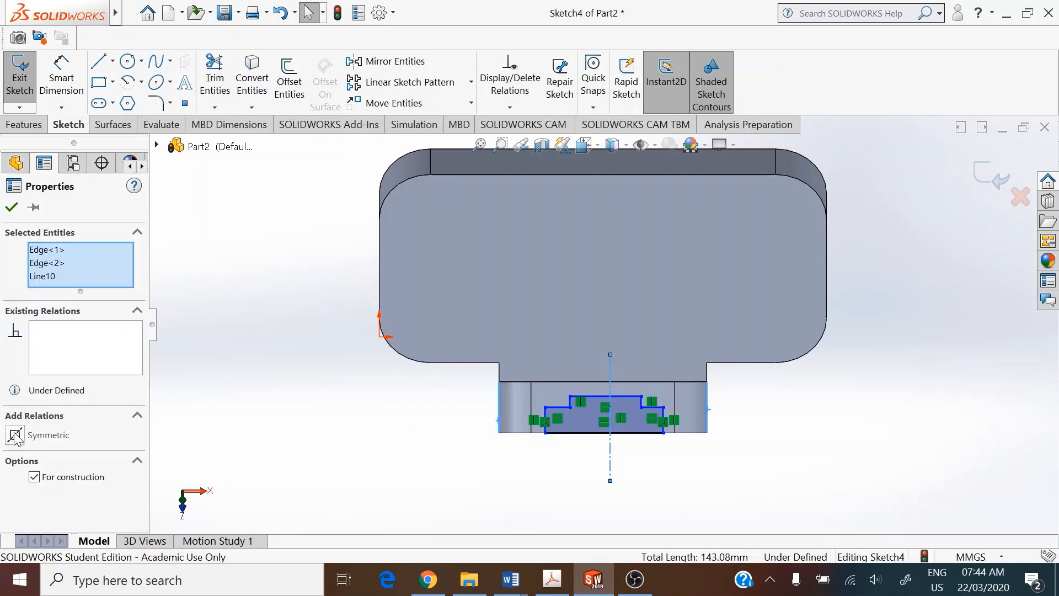
pyautogui.click(15, 435)
pyautogui.click(11, 209)
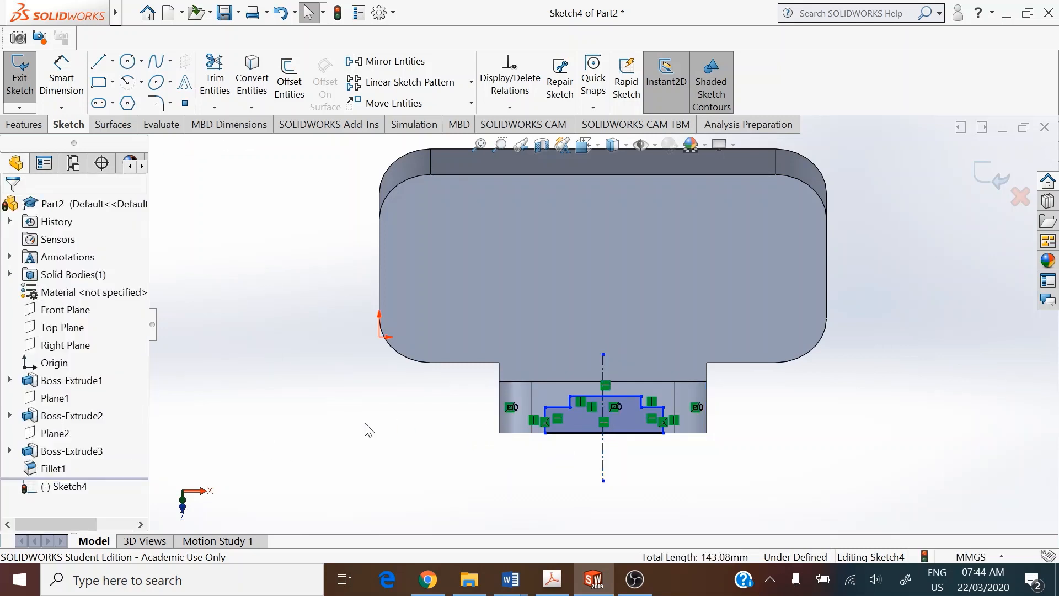
# Step: Dimension the width of the profile's raised middle section as 26 mm
pyautogui.click(59, 77)
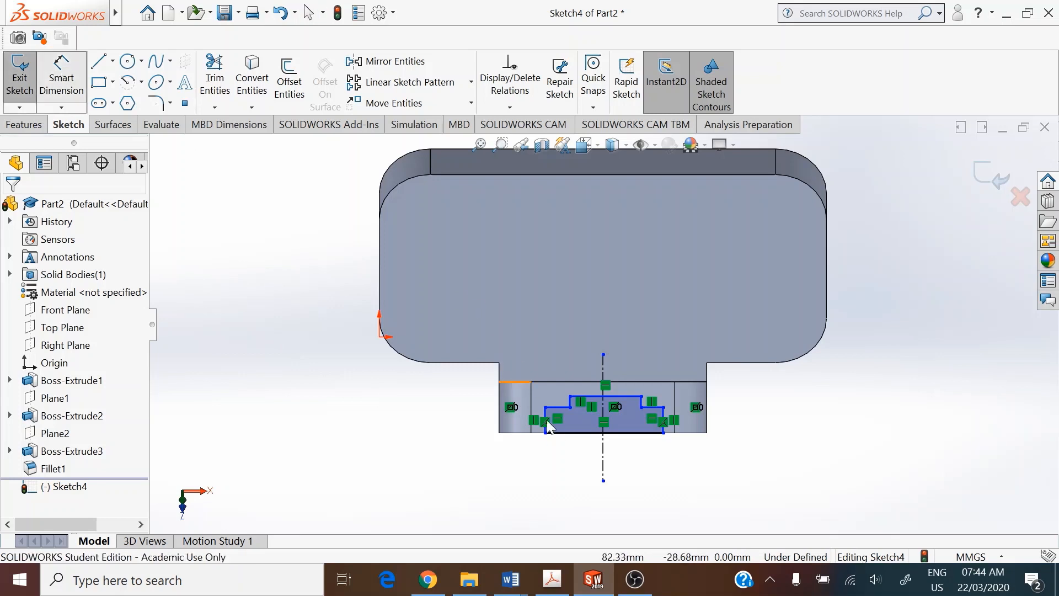
pyautogui.scroll(-5, 635, 398)
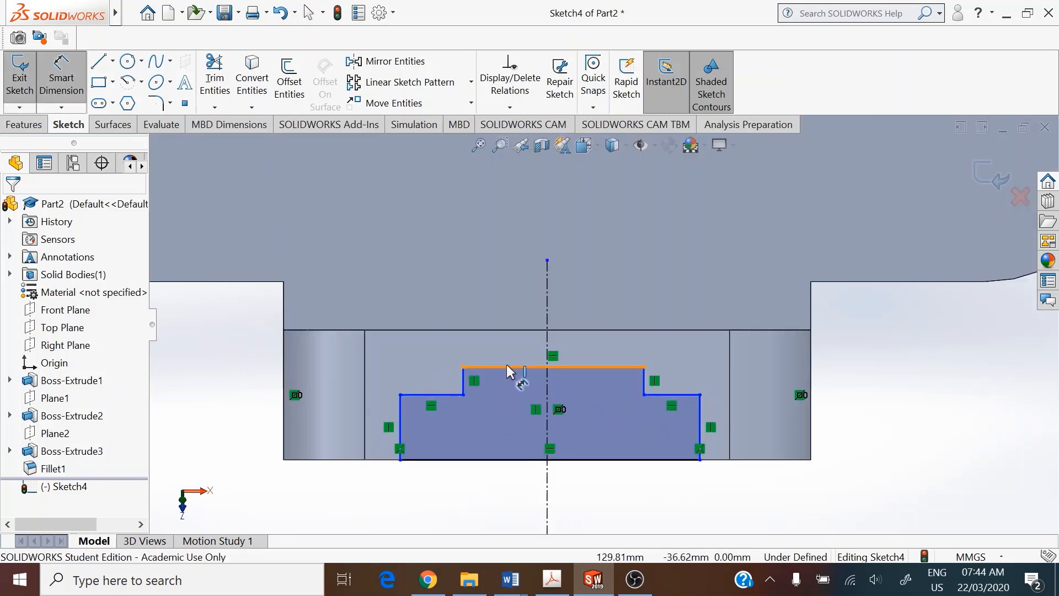
pyautogui.click(510, 367)
pyautogui.click(509, 293)
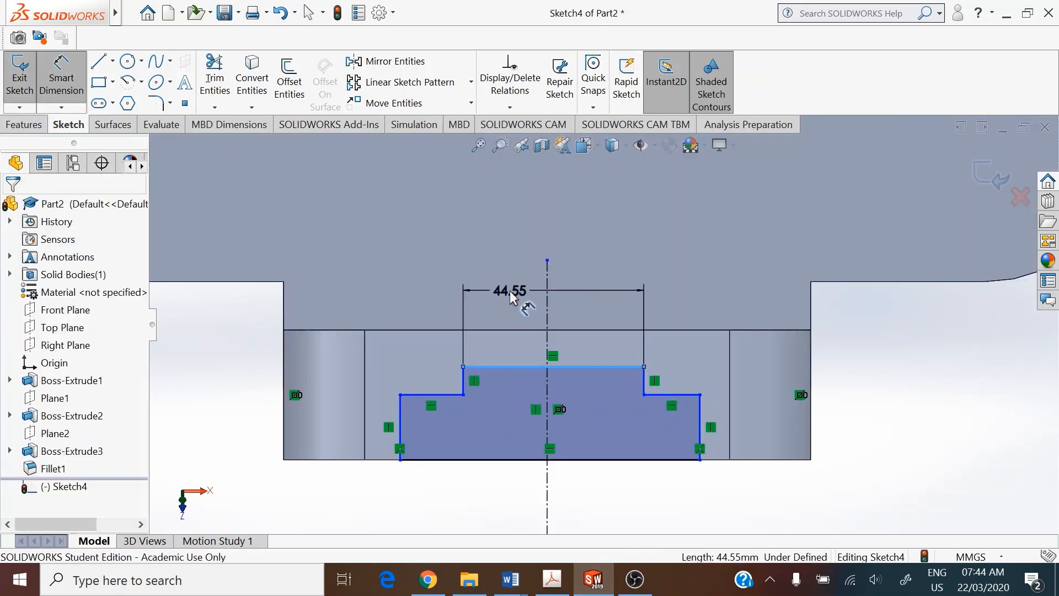
pyautogui.write('26')
pyautogui.press('Return')
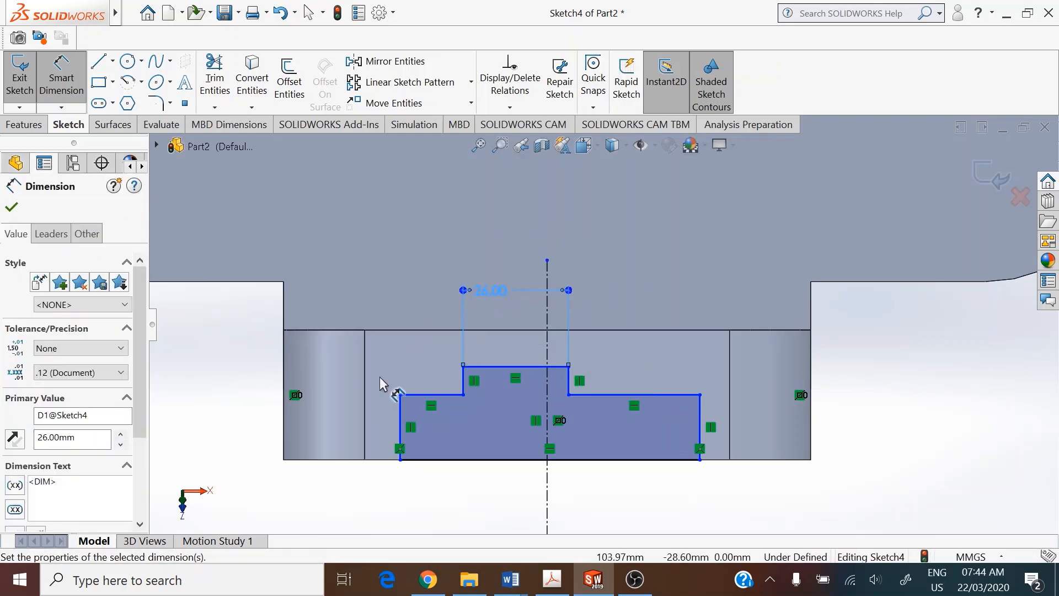
# Step: Dimension the overall width between the profile's outer vertical sides as 52 mm
pyautogui.click(431, 445)
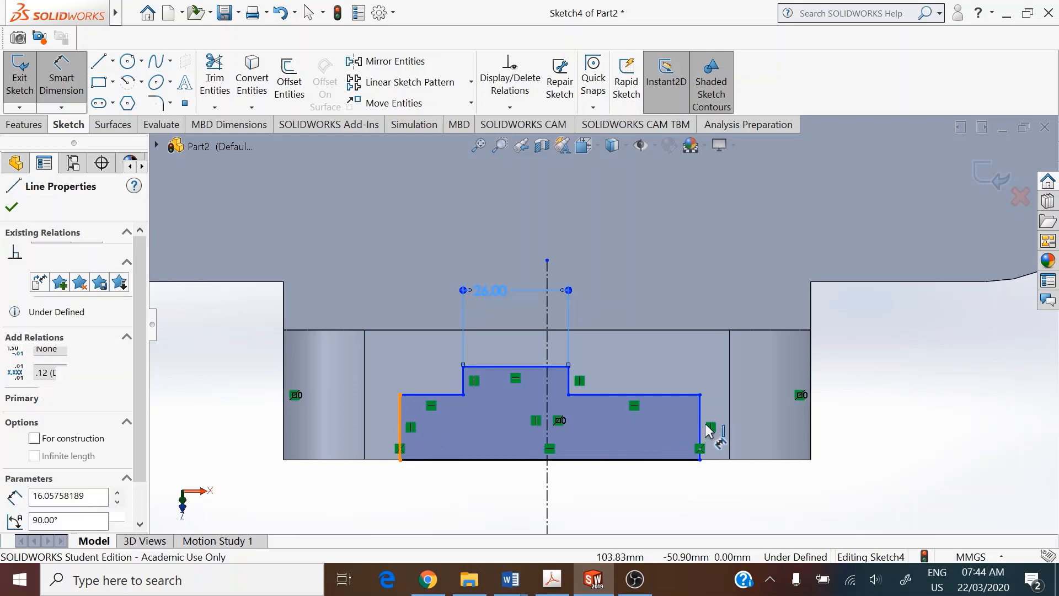
pyautogui.click(700, 428)
pyautogui.click(602, 493)
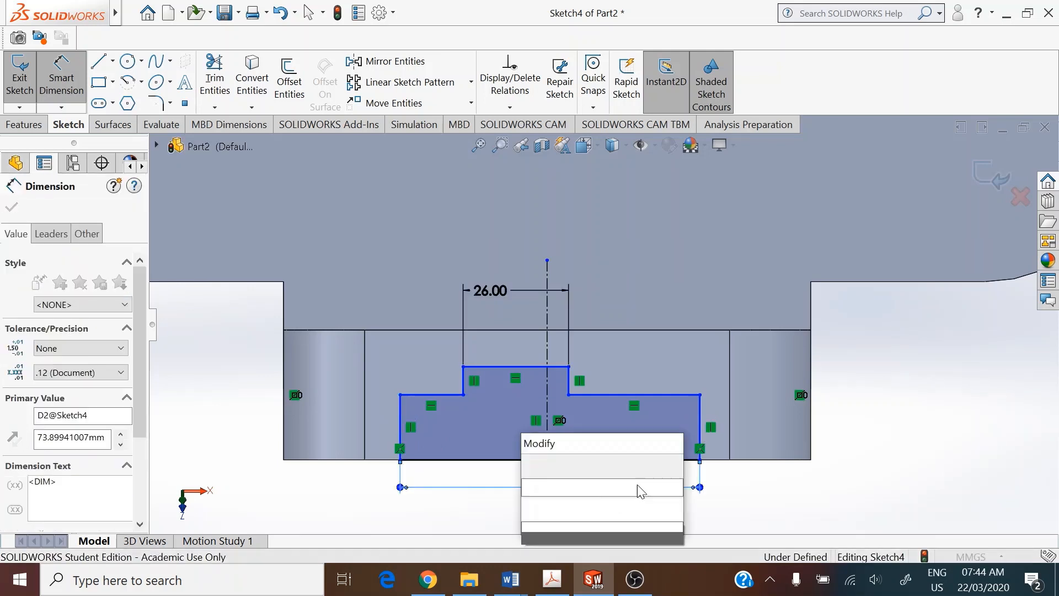
pyautogui.press('Return')
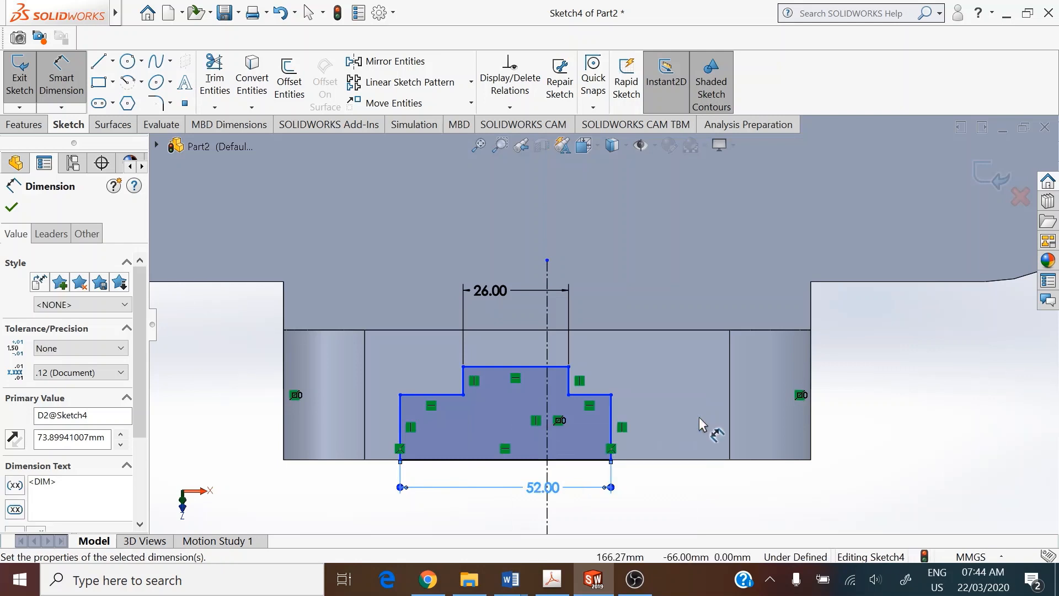
# Step: Dimension the height of the profile's short outer vertical side as 10 mm
pyautogui.click(616, 426)
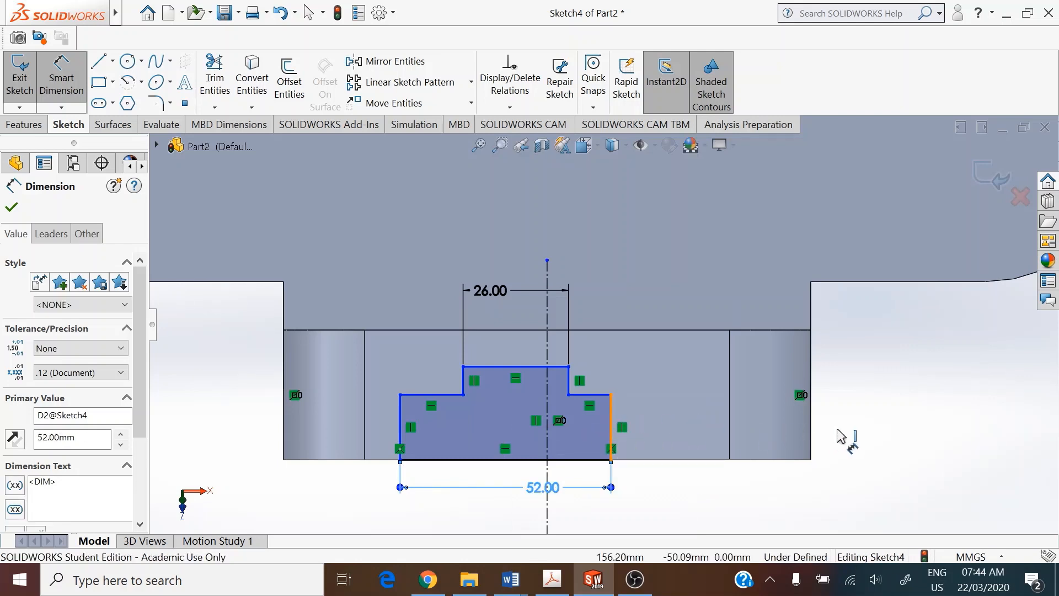
pyautogui.click(857, 434)
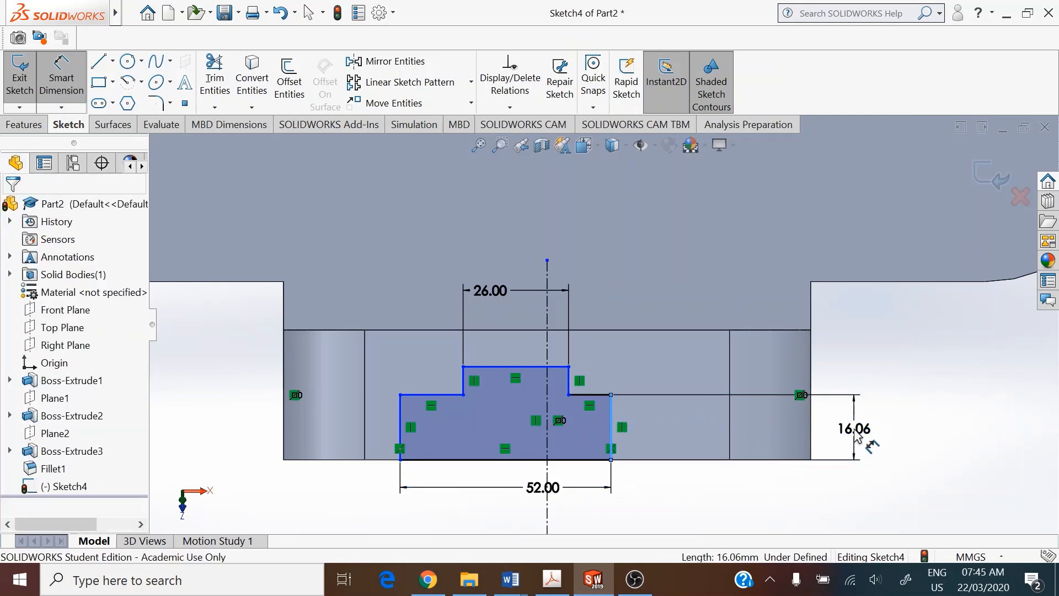
pyautogui.write('10')
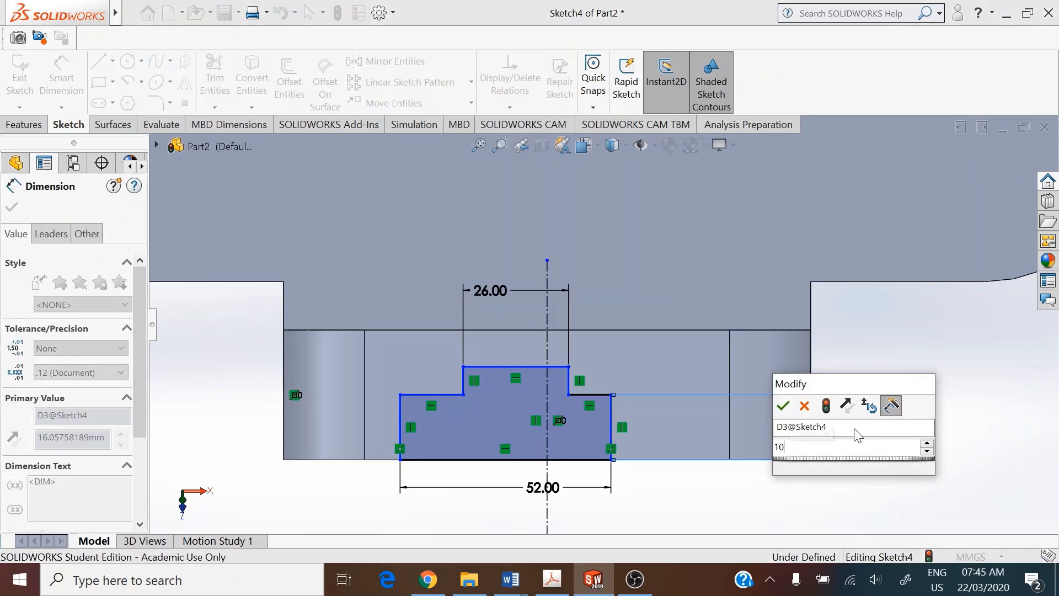
pyautogui.press('Return')
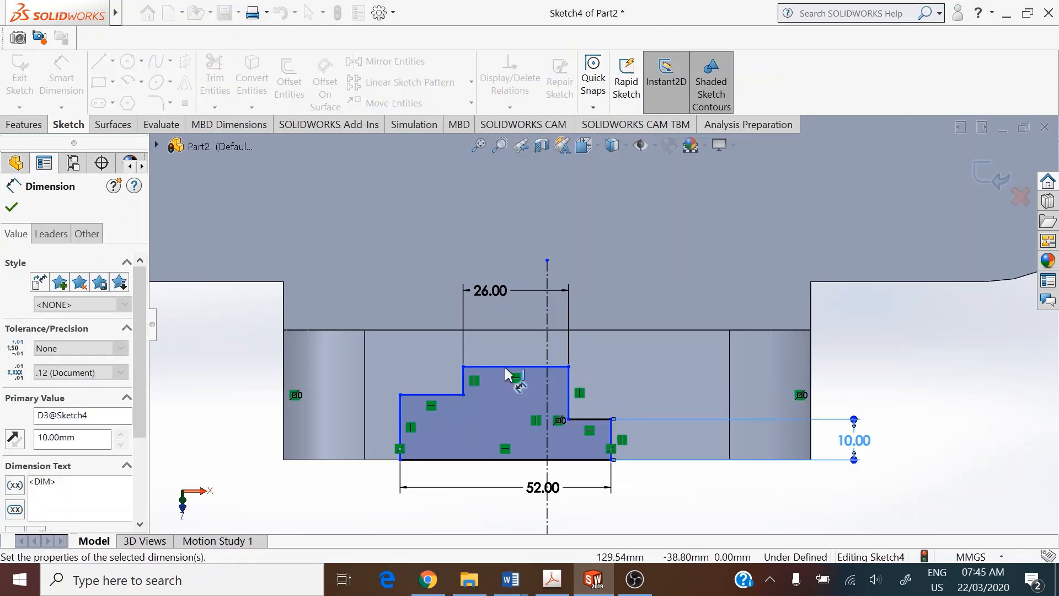
# Step: Dimension the step between the raised middle line and the adjacent shoulder line as 3 mm
pyautogui.click(510, 368)
pyautogui.click(594, 418)
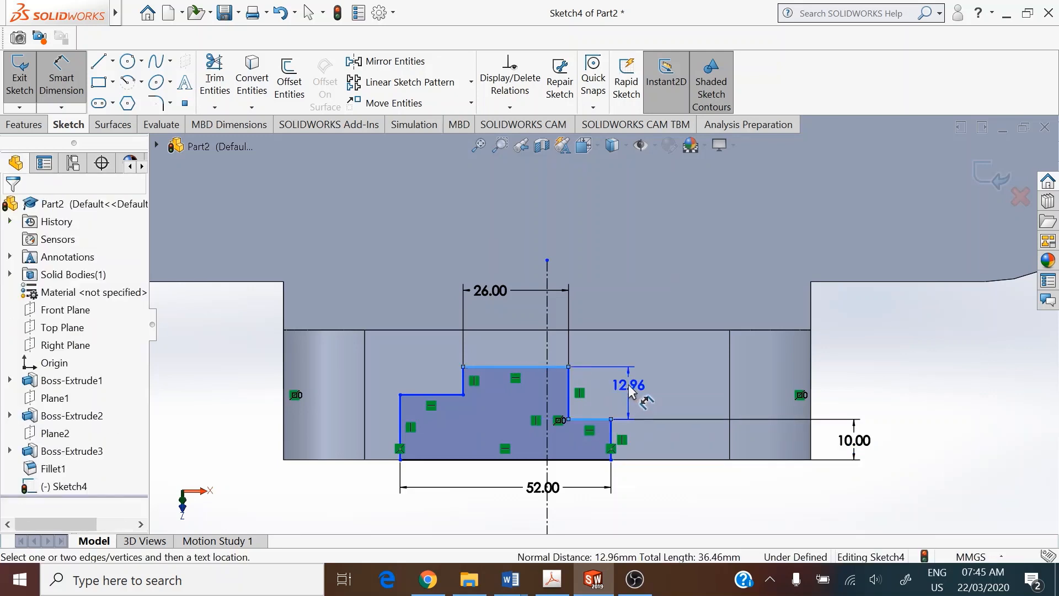
pyautogui.click(632, 391)
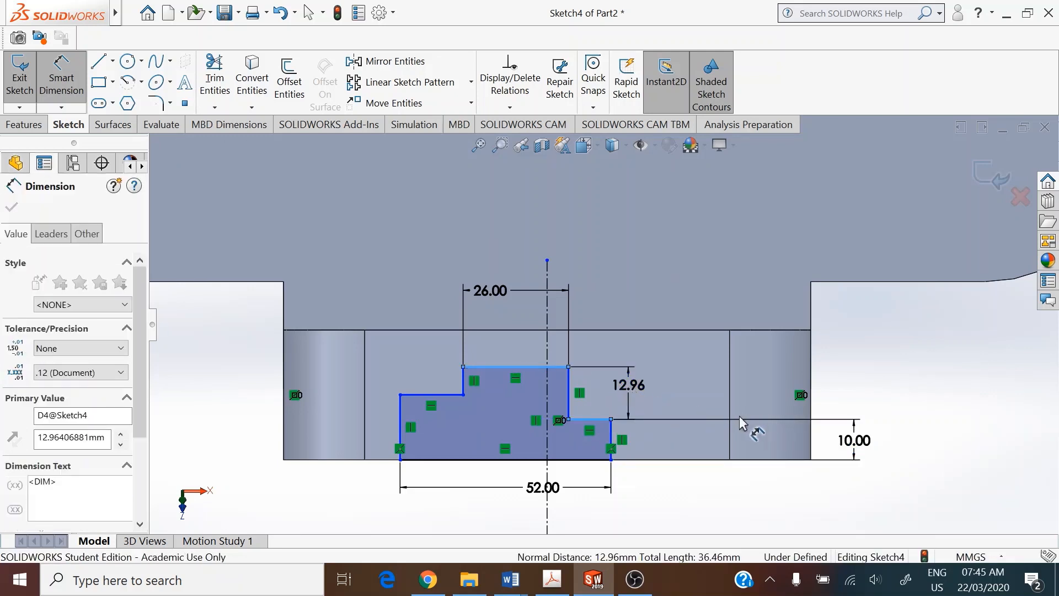
pyautogui.write('3')
pyautogui.press('Return')
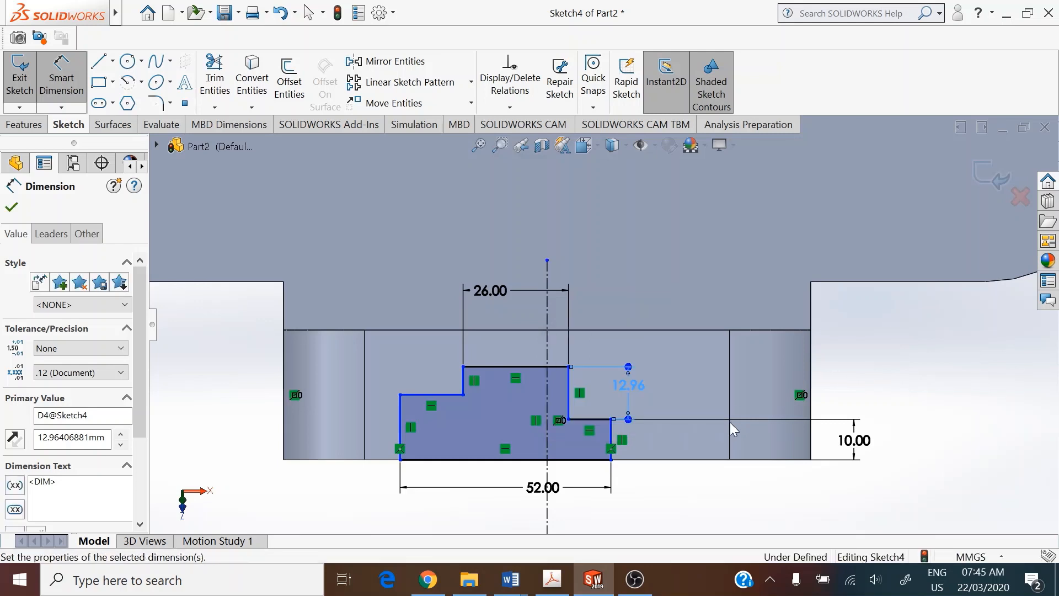
pyautogui.rightClick(962, 320)
pyautogui.click(877, 349)
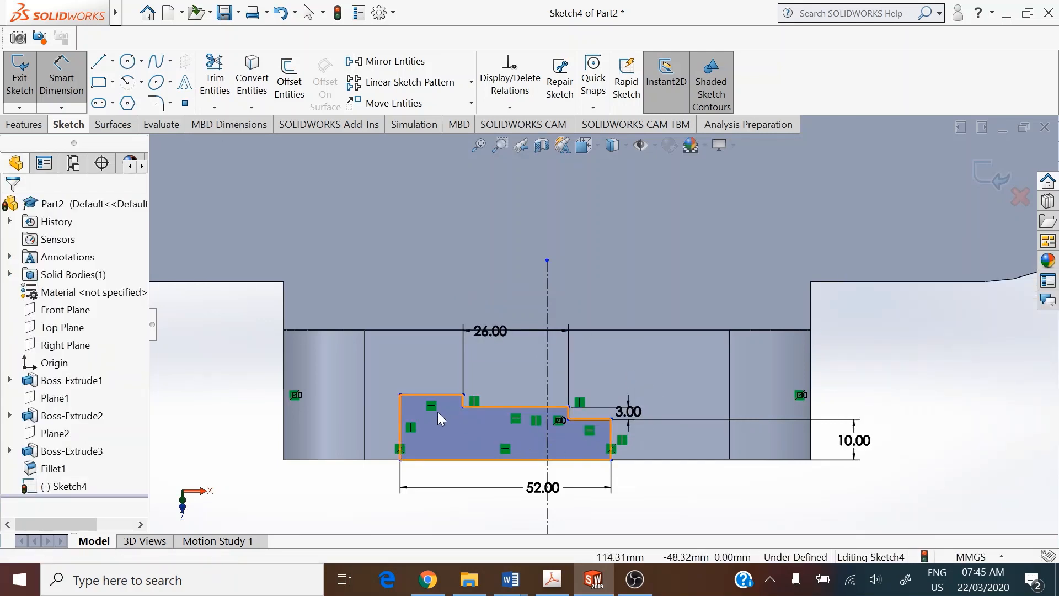
# Step: Make the profile's two horizontal shoulder lines collinear
pyautogui.click(419, 395)
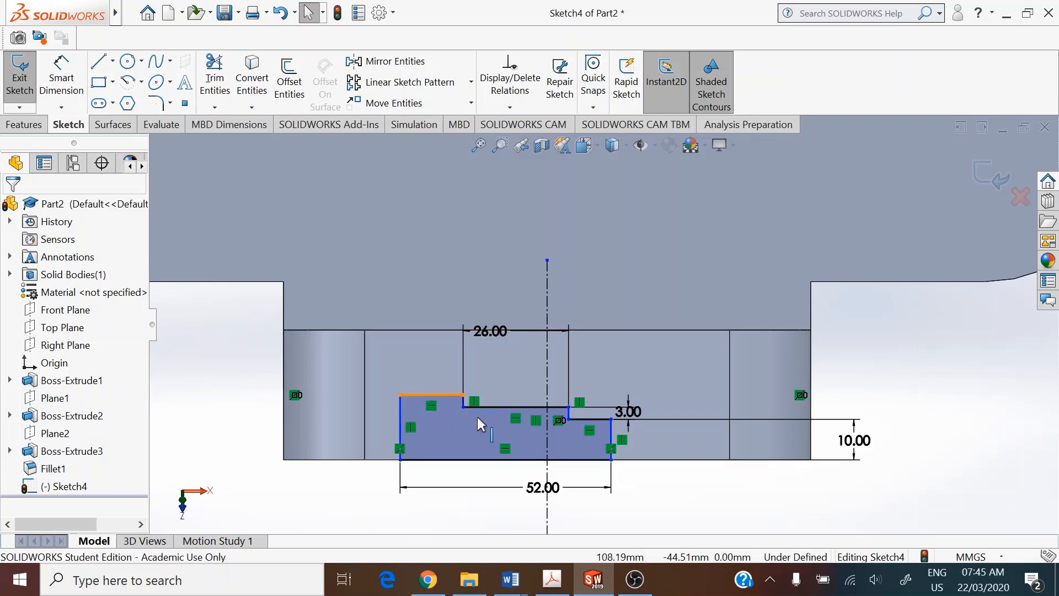
pyautogui.keyDown('ctrl'); pyautogui.click(594, 416); pyautogui.keyUp('ctrl')
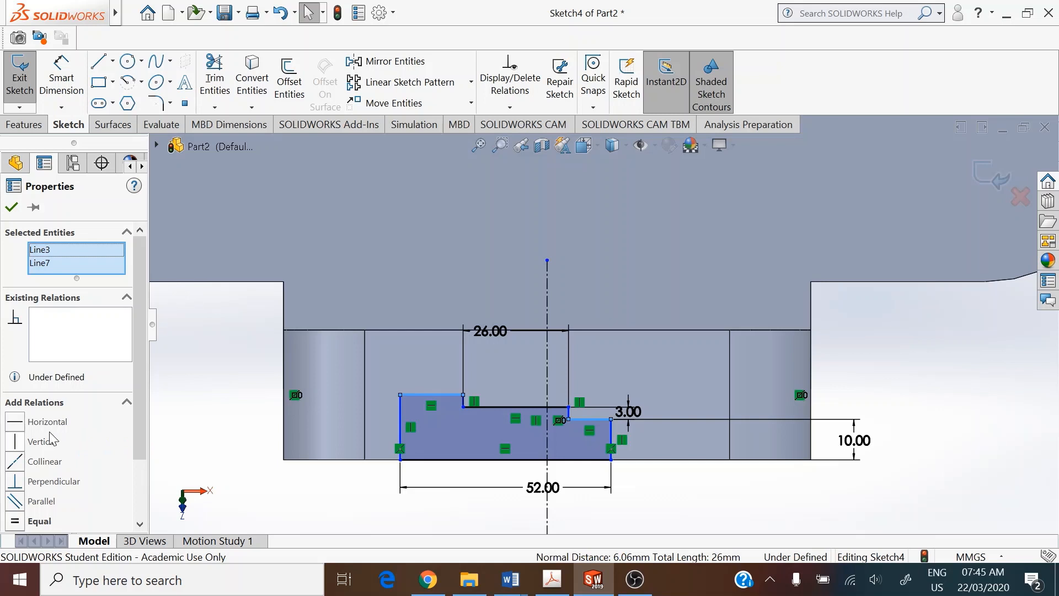
pyautogui.click(14, 461)
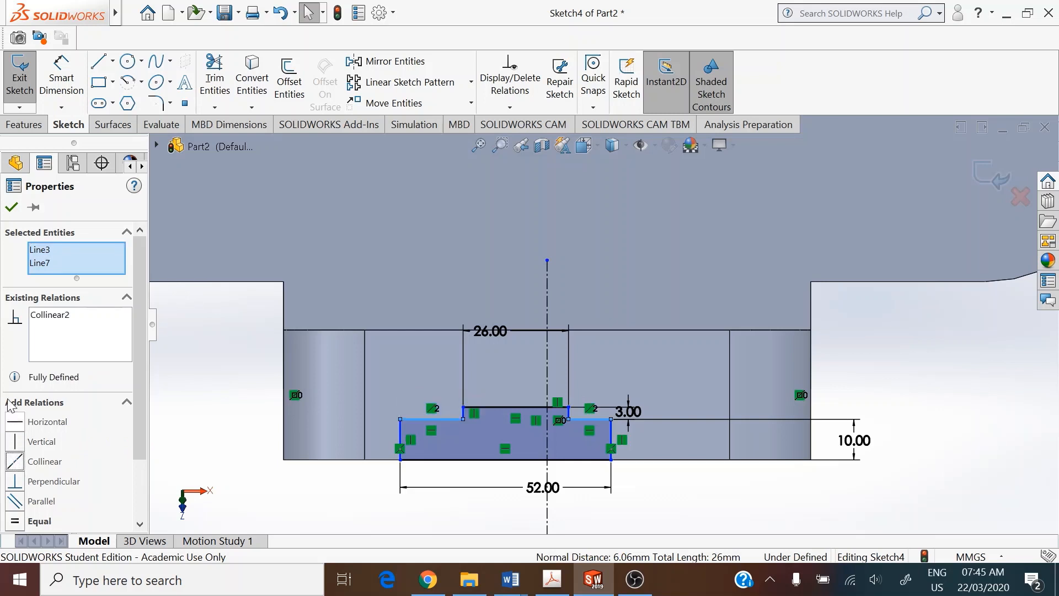
# Step: Make the raised middle section's two short vertical lines symmetric about the vertical centreline
pyautogui.click(7, 208)
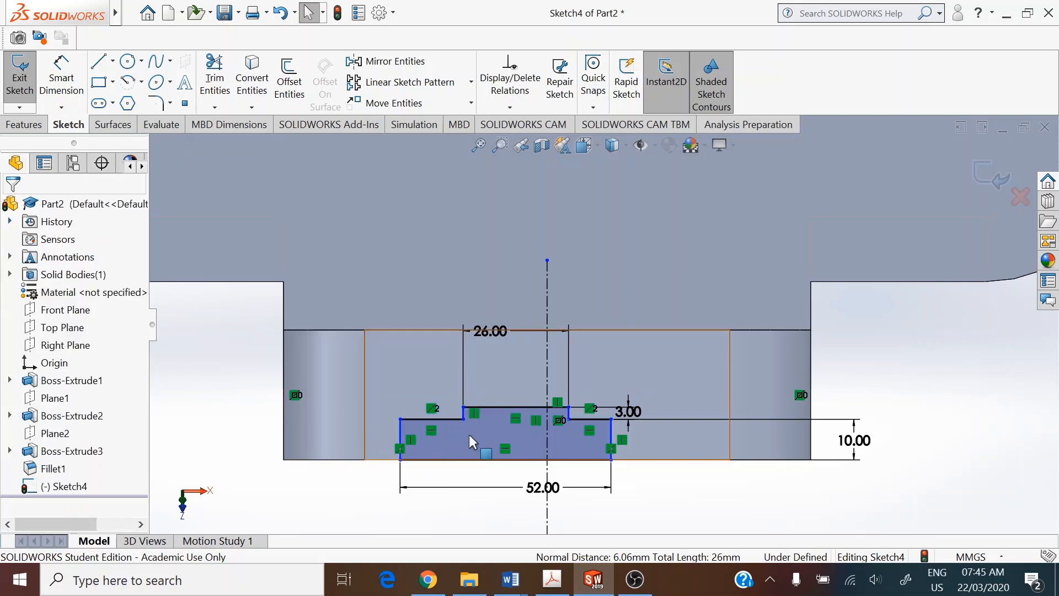
pyautogui.scroll(-3, 464, 413)
pyautogui.scroll(-1, 465, 412)
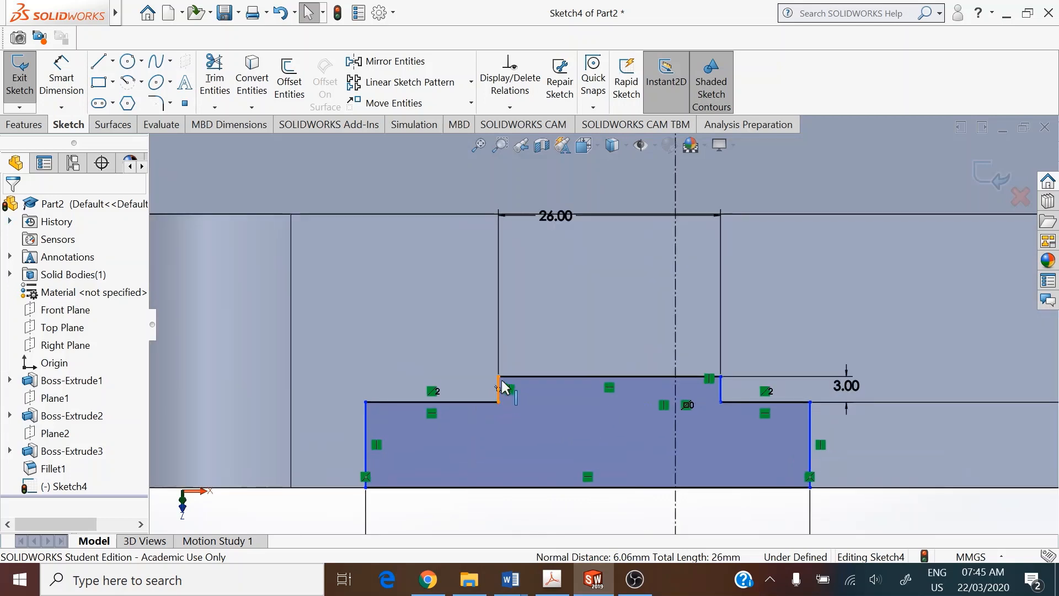
pyautogui.click(501, 380)
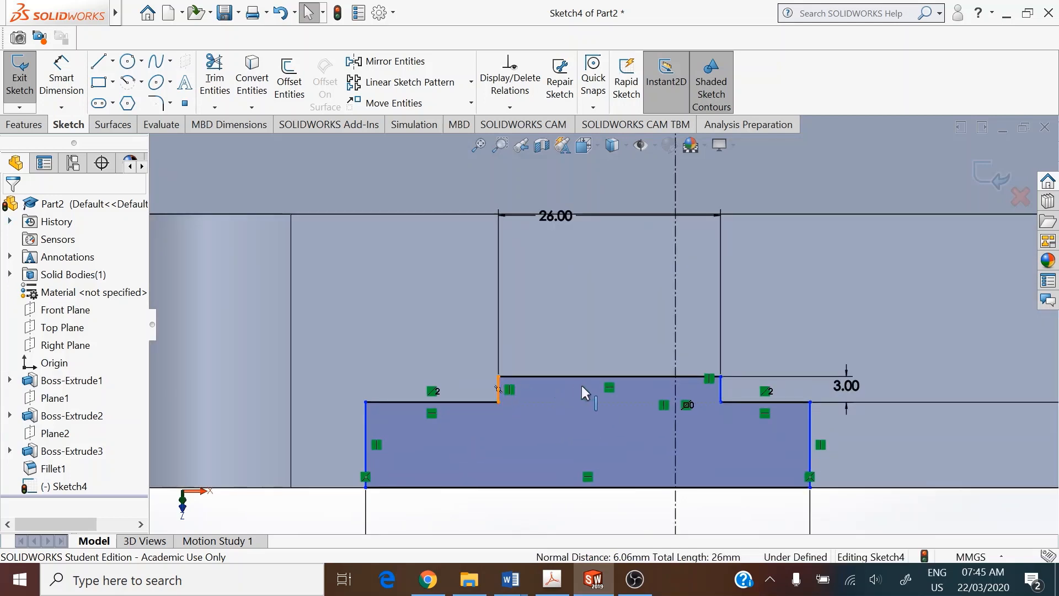
pyautogui.keyDown('ctrl'); pyautogui.click(719, 385); pyautogui.keyUp('ctrl')
pyautogui.keyDown('ctrl'); pyautogui.click(674, 333); pyautogui.keyUp('ctrl')
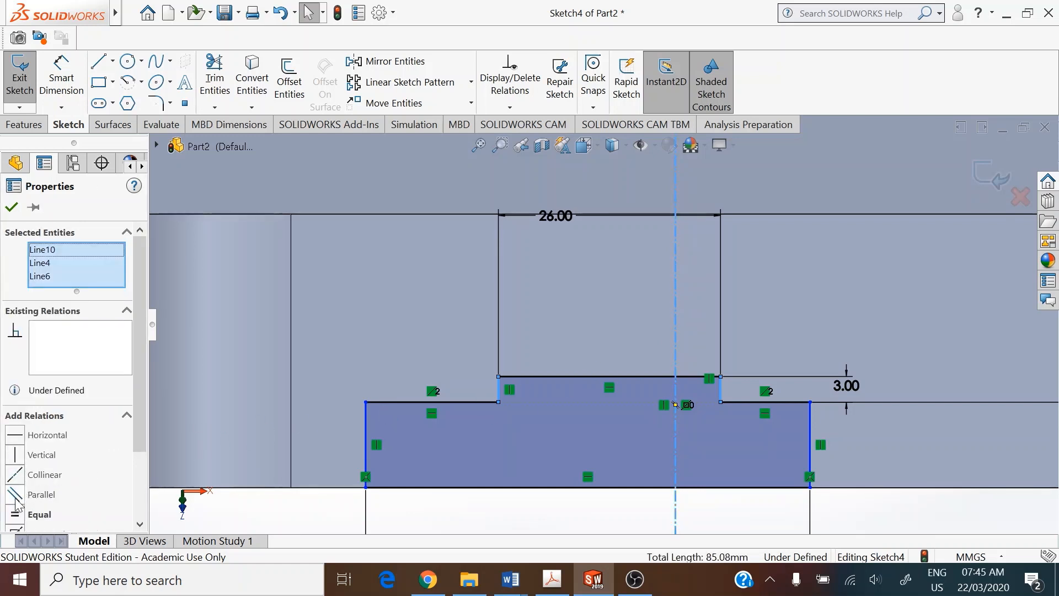
pyautogui.moveTo(143, 415); pyautogui.dragTo(143, 488)
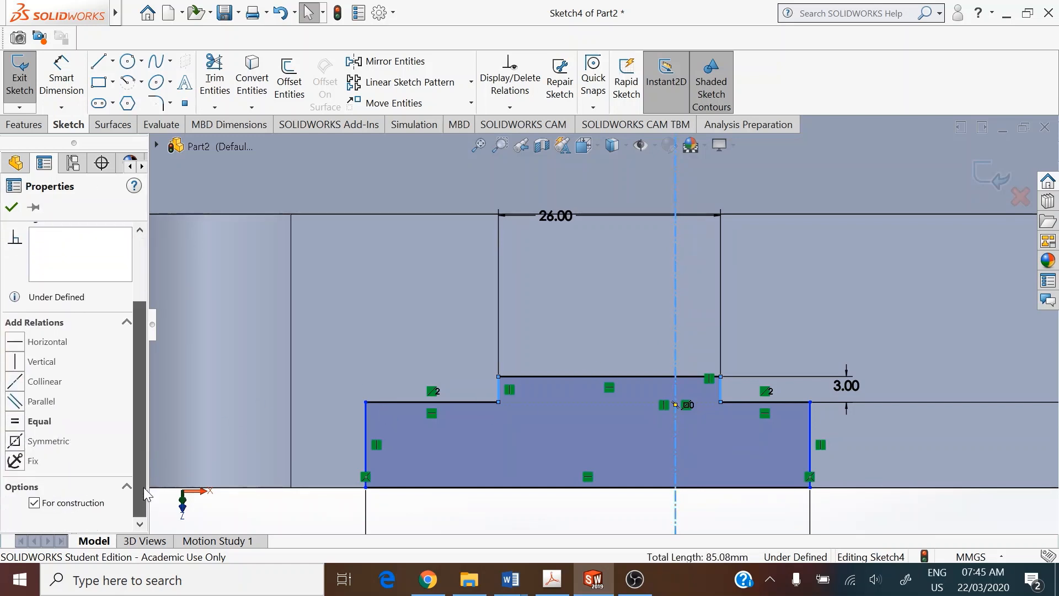
pyautogui.click(19, 441)
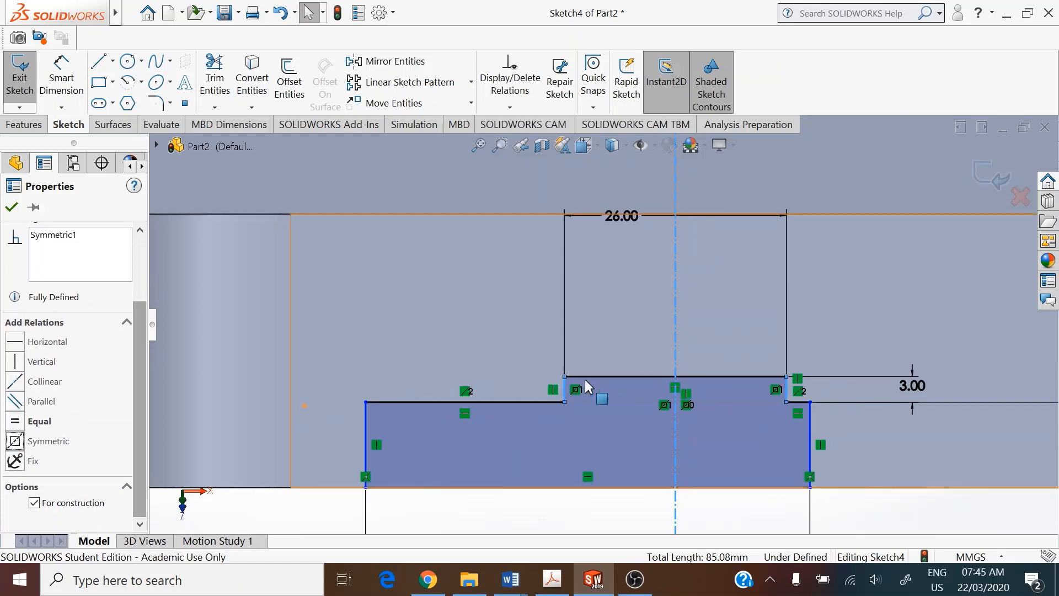
pyautogui.click(10, 209)
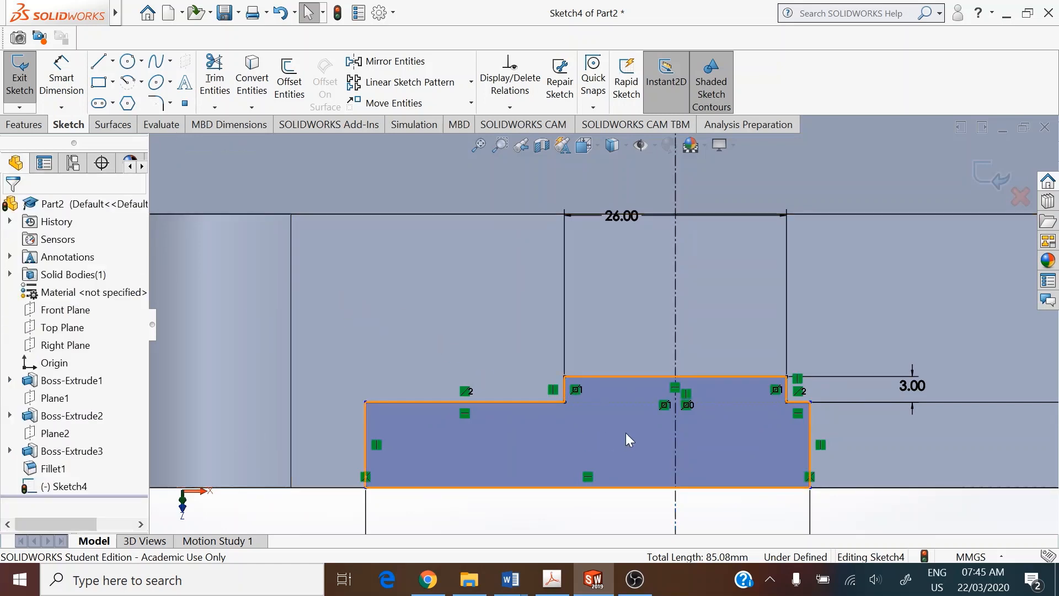
# Step: Make the profile's two outer vertical lines symmetric about the vertical centreline
pyautogui.click(809, 438)
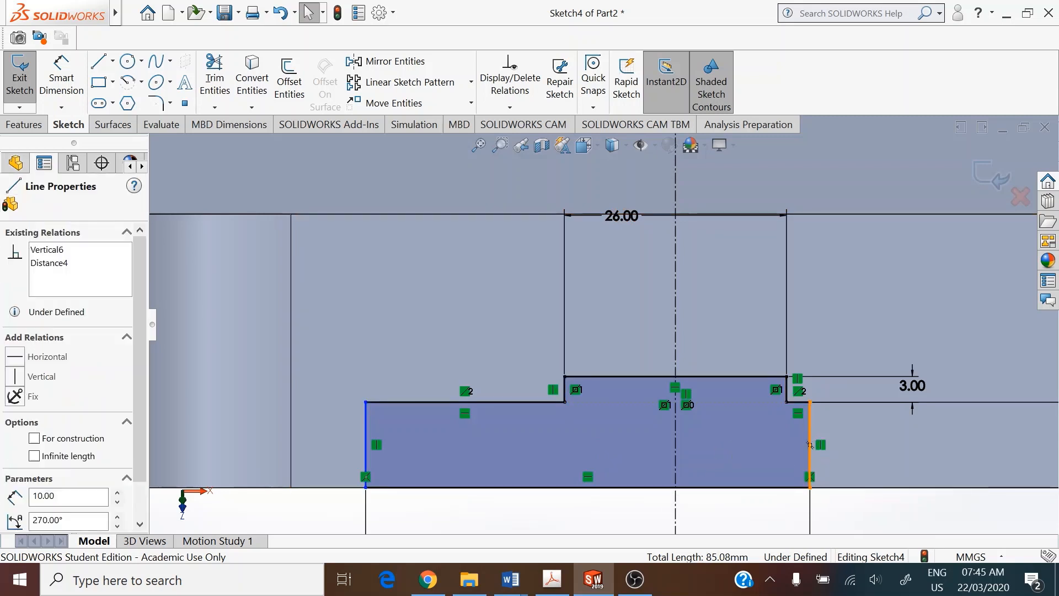
pyautogui.keyDown('ctrl'); pyautogui.click(675, 444); pyautogui.keyUp('ctrl')
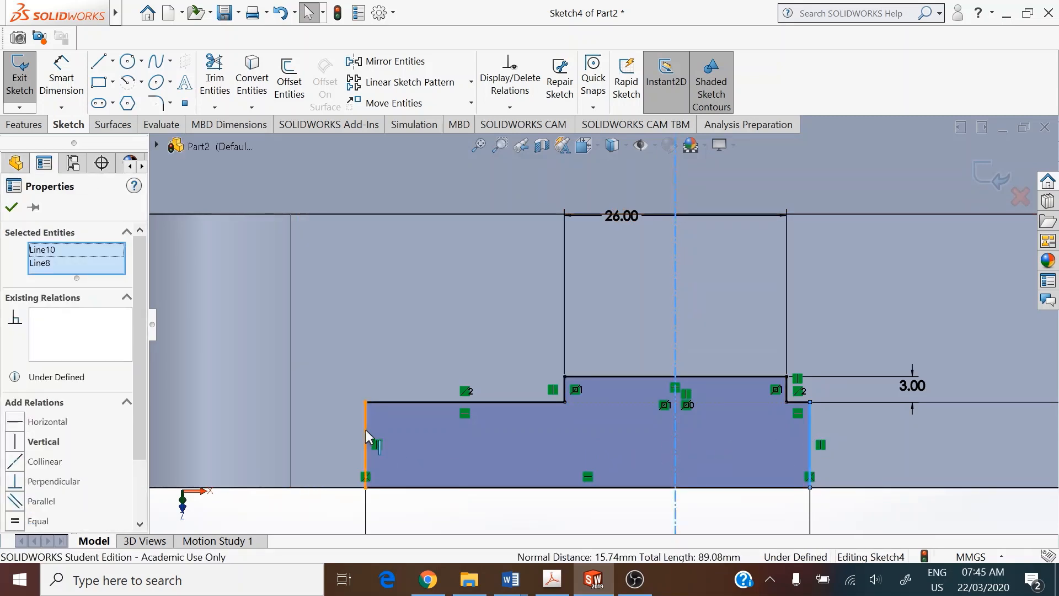
pyautogui.keyDown('ctrl'); pyautogui.click(366, 433); pyautogui.keyUp('ctrl')
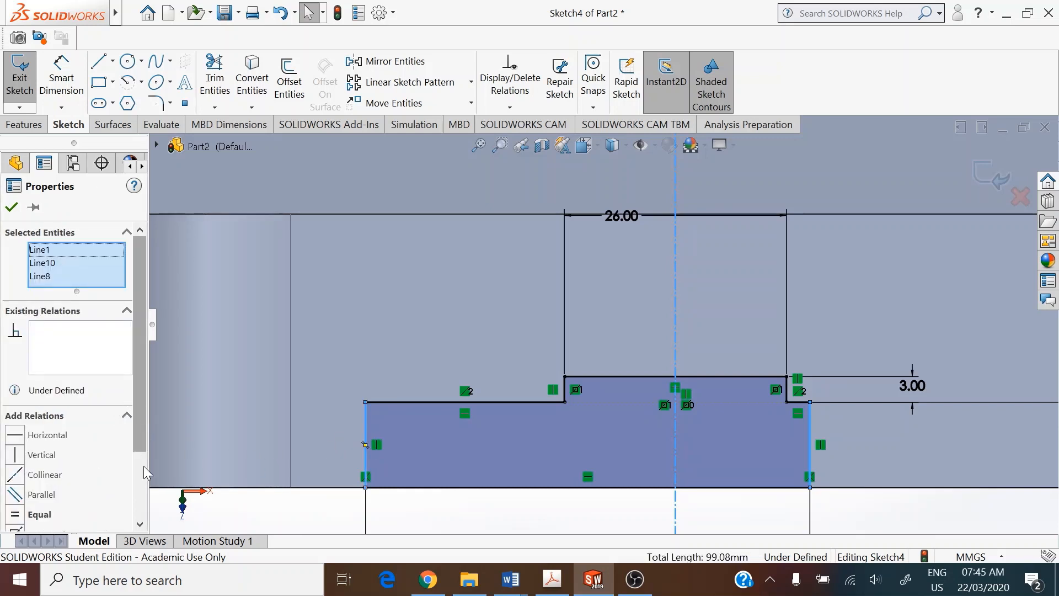
pyautogui.scroll(-3, 144, 487)
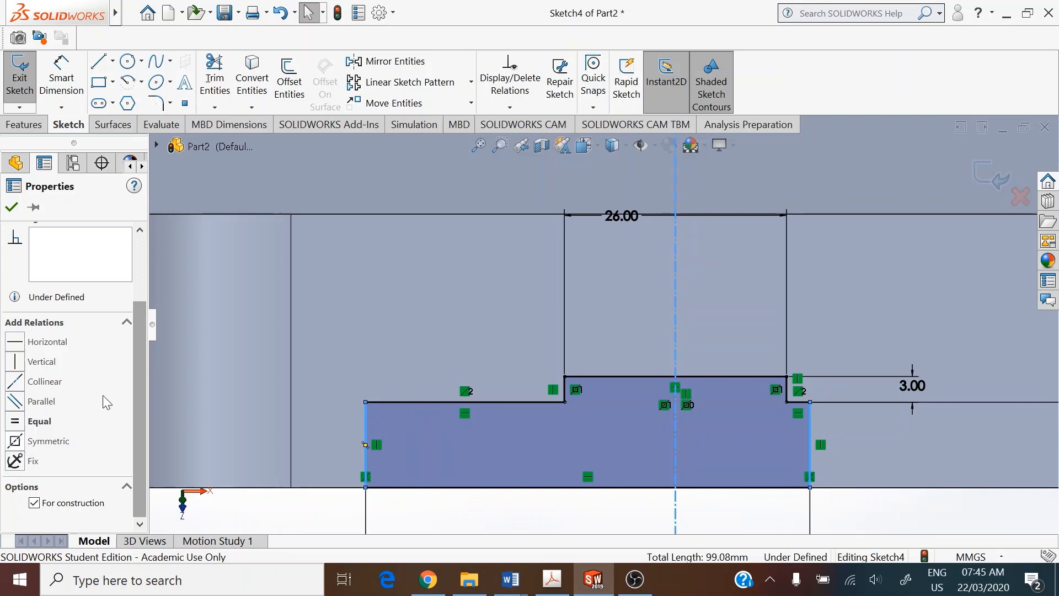
pyautogui.click(510, 108)
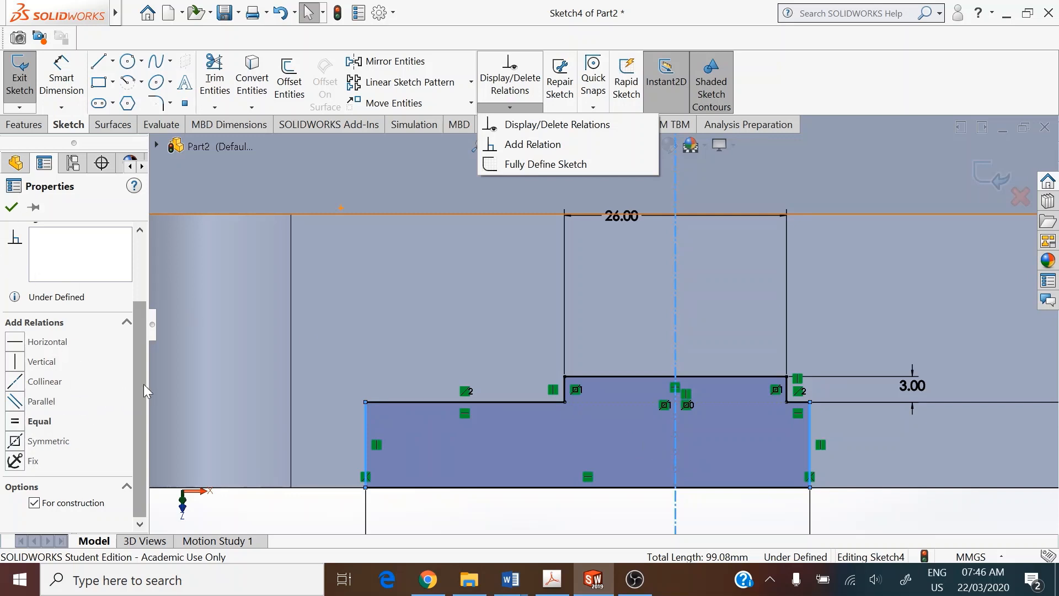
pyautogui.click(21, 437)
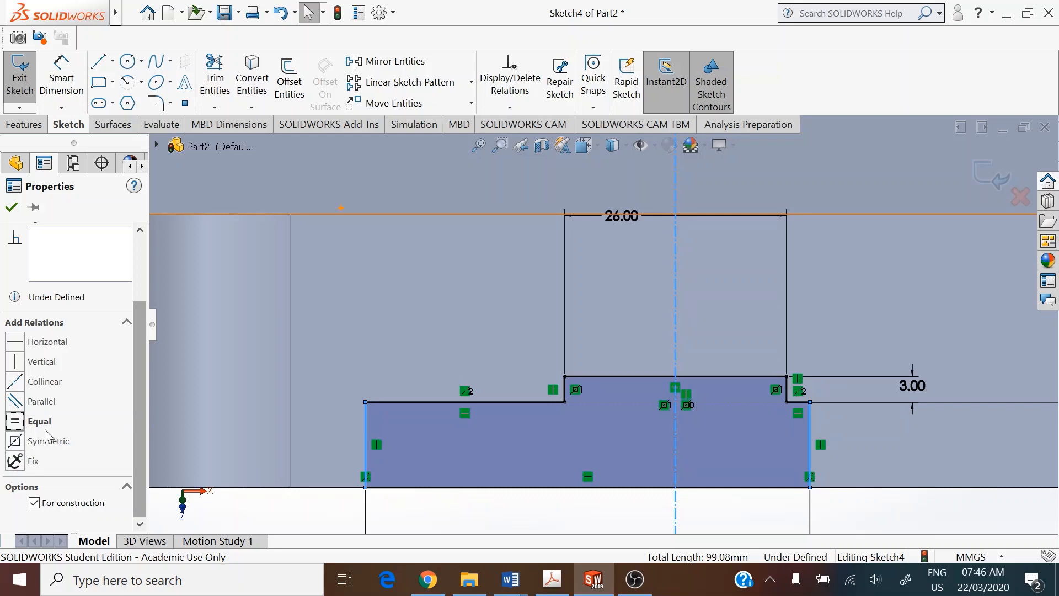
pyautogui.click(16, 441)
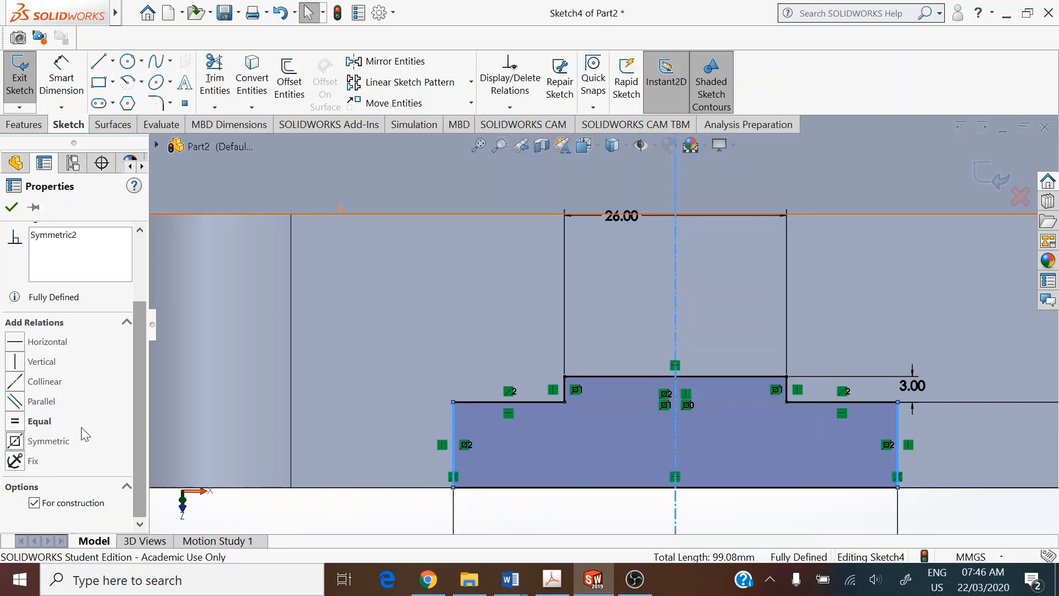
pyautogui.click(12, 207)
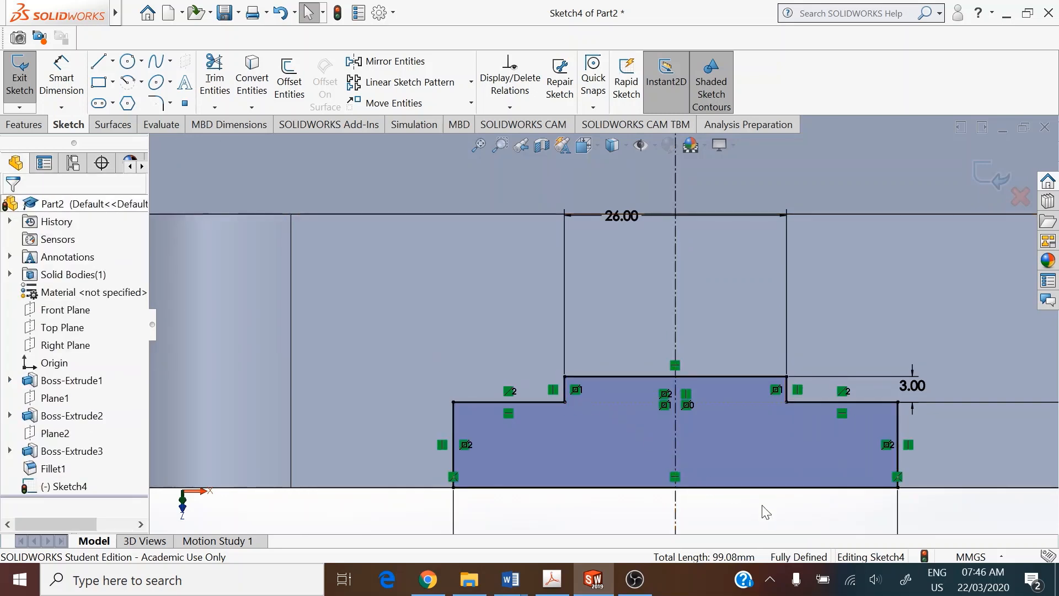
# Step: Cut the stepped profile through the inclined block with an Extruded Cut set to Through All
pyautogui.press('f')
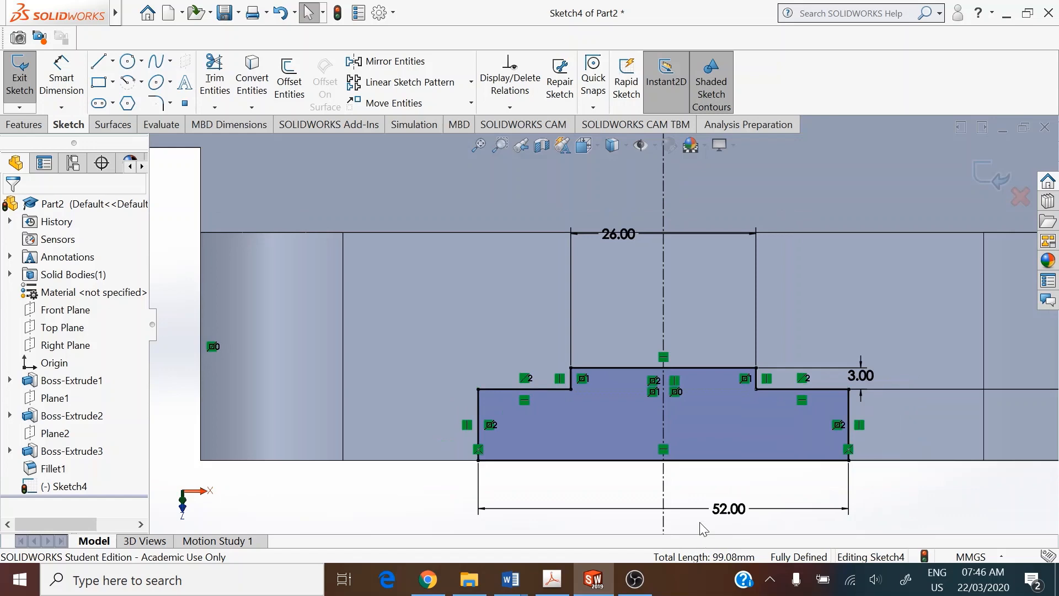
pyautogui.click(583, 145)
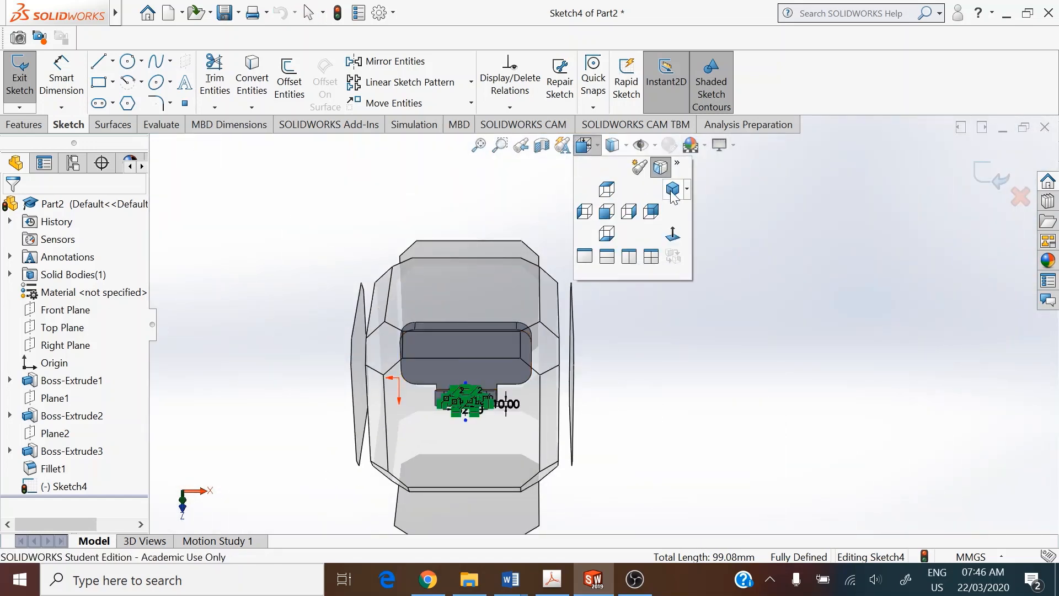
pyautogui.click(672, 190)
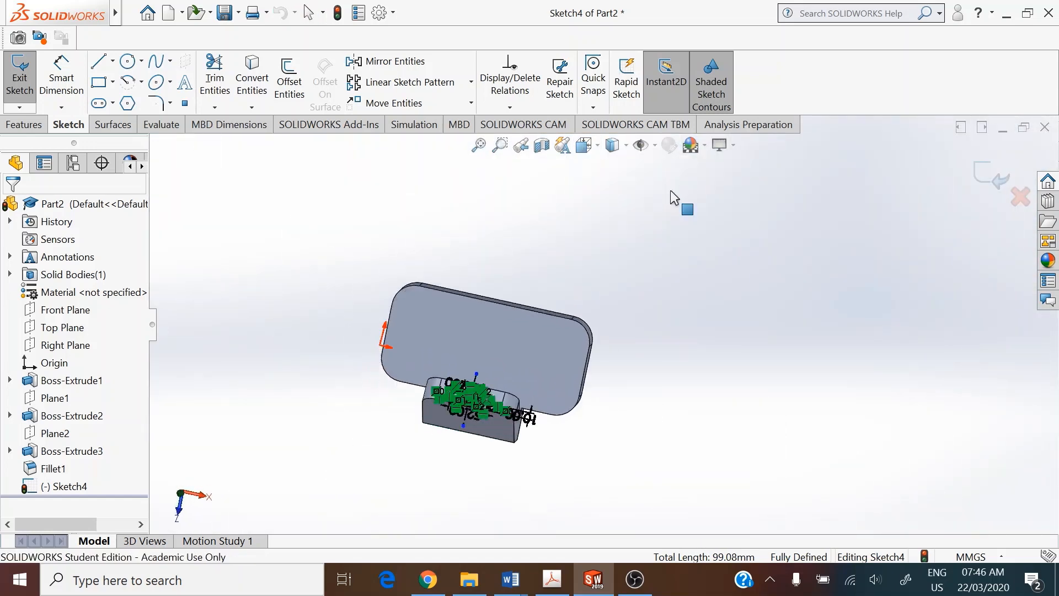
pyautogui.click(35, 126)
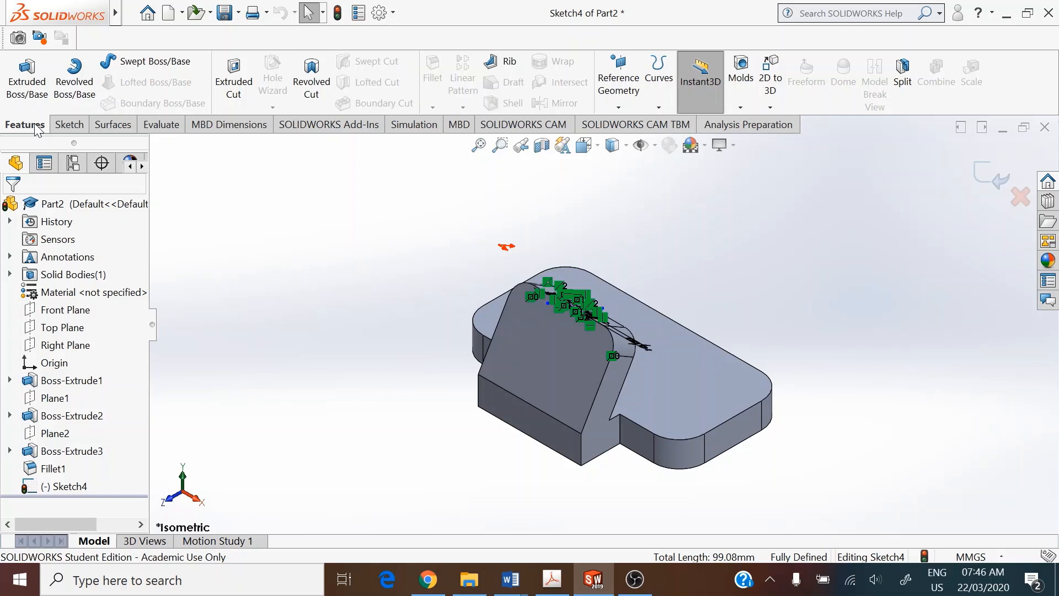
pyautogui.click(234, 90)
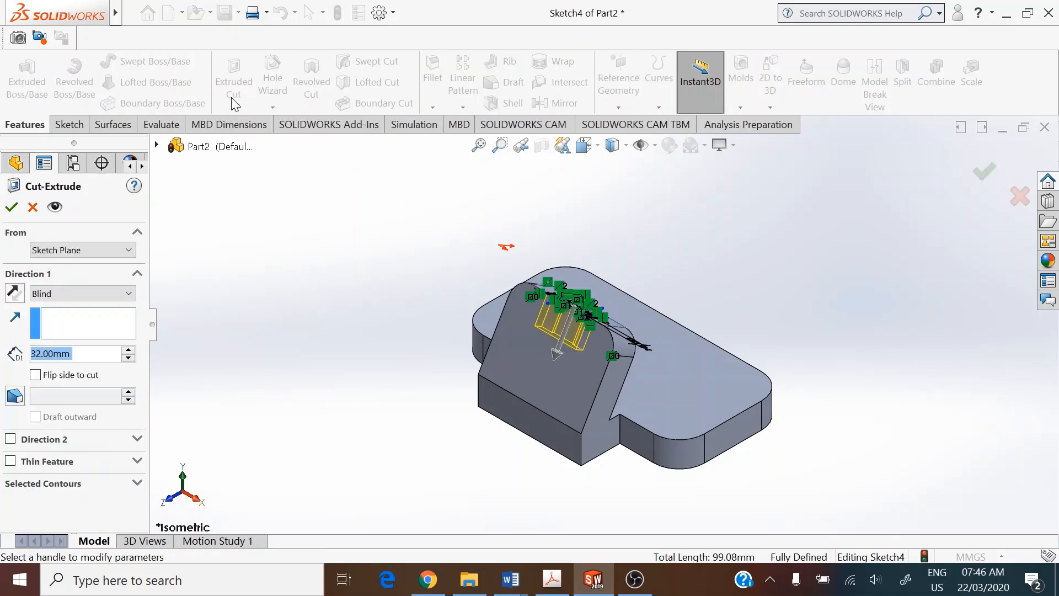
pyautogui.click(89, 296)
pyautogui.click(92, 321)
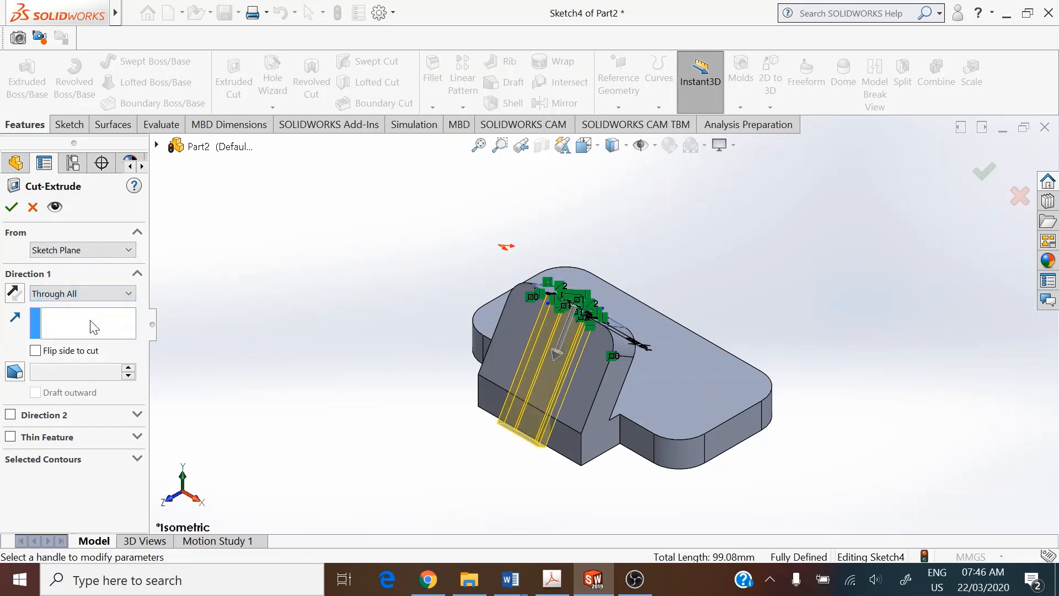
pyautogui.click(14, 209)
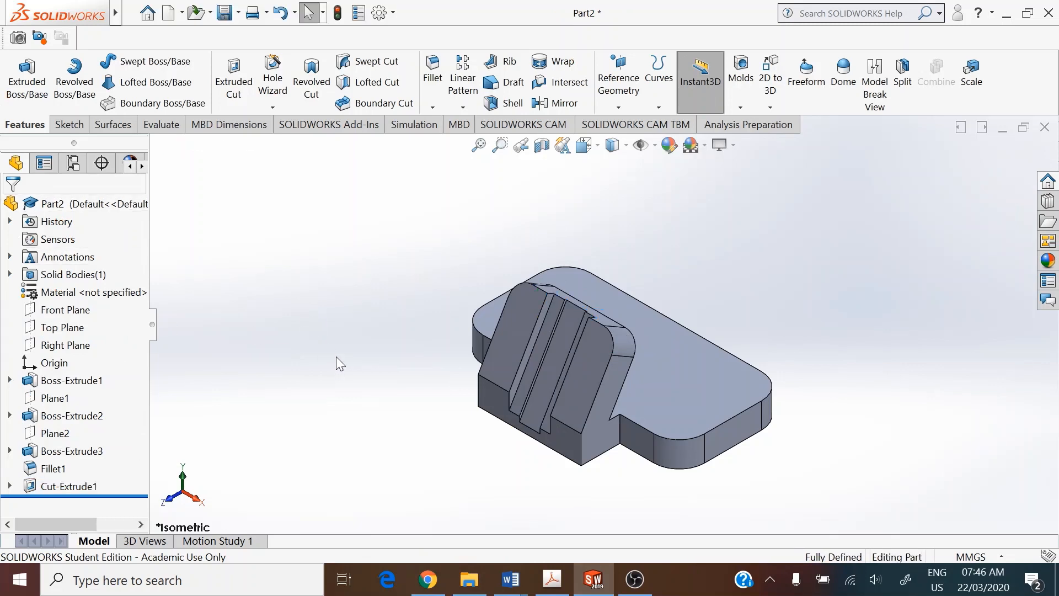
# Step: Start a new sketch on the base's long flat side face behind the inclined block, viewed normal to the face
pyautogui.moveTo(621, 492); pyautogui.dragTo(482, 400, button='middle')
pyautogui.click(653, 388)
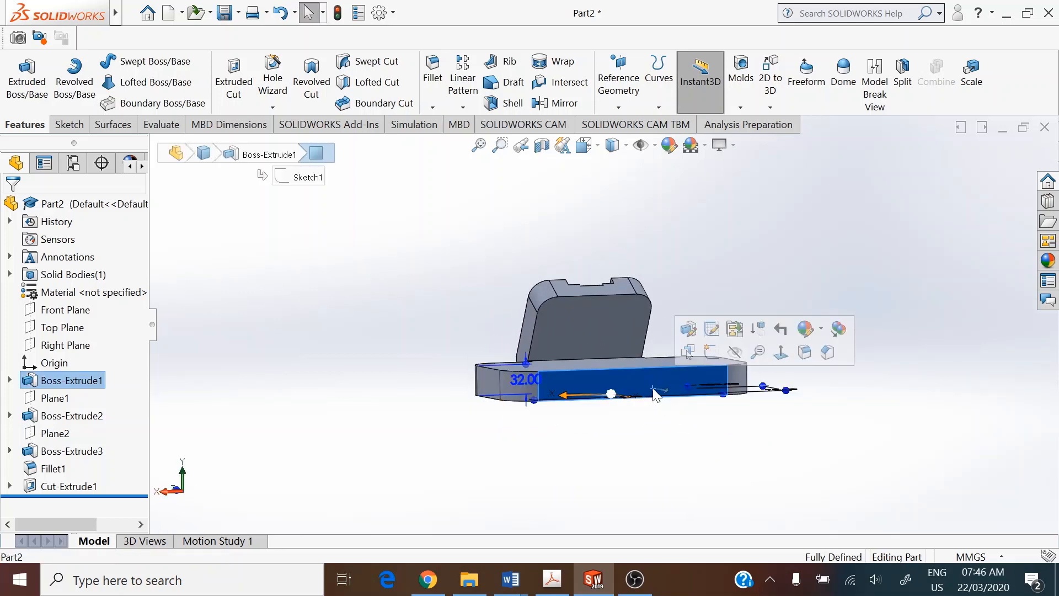
pyautogui.click(711, 352)
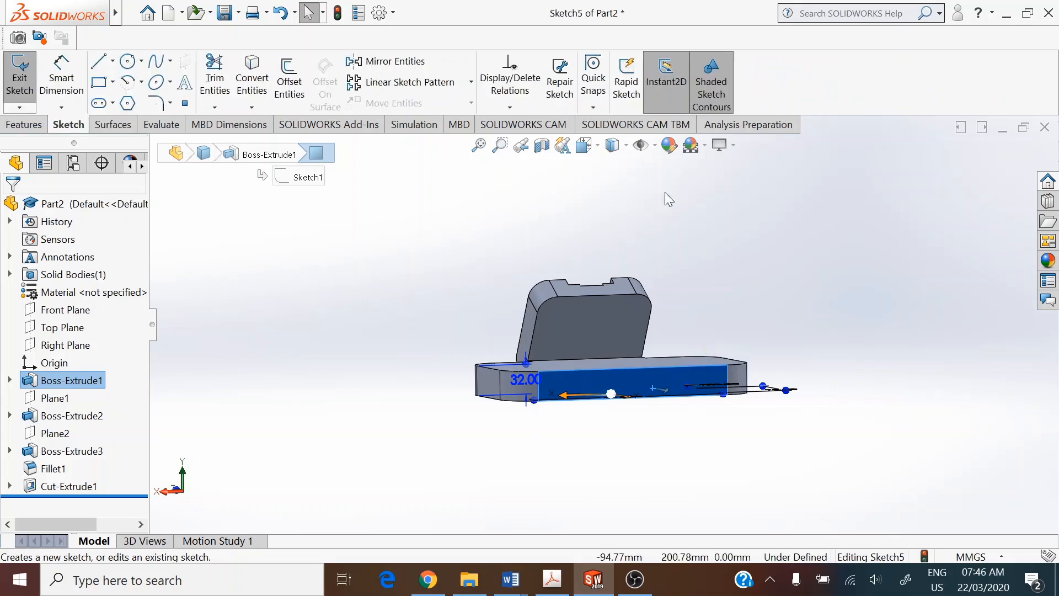
pyautogui.click(585, 145)
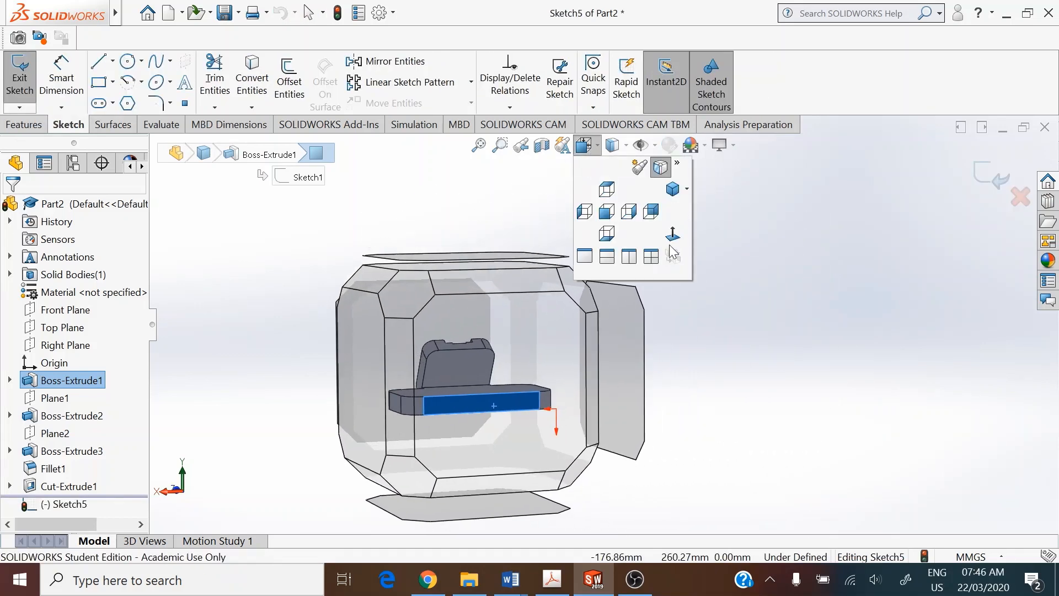
pyautogui.click(673, 235)
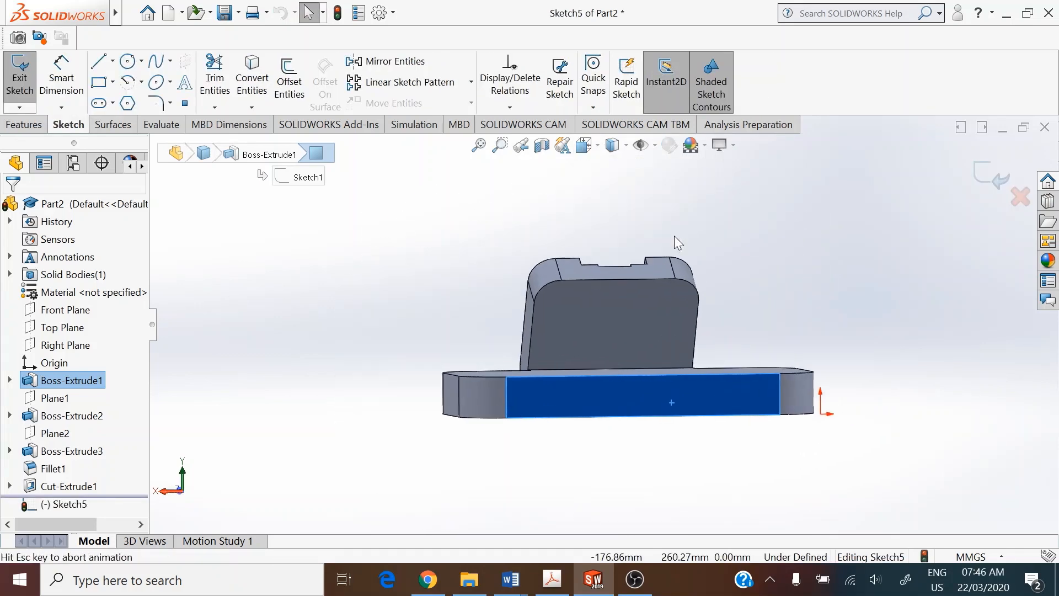
# Step: Draw a closed trapezoid with two slanted sides, its base about 145 mm long on the side face's lower edge
pyautogui.click(96, 65)
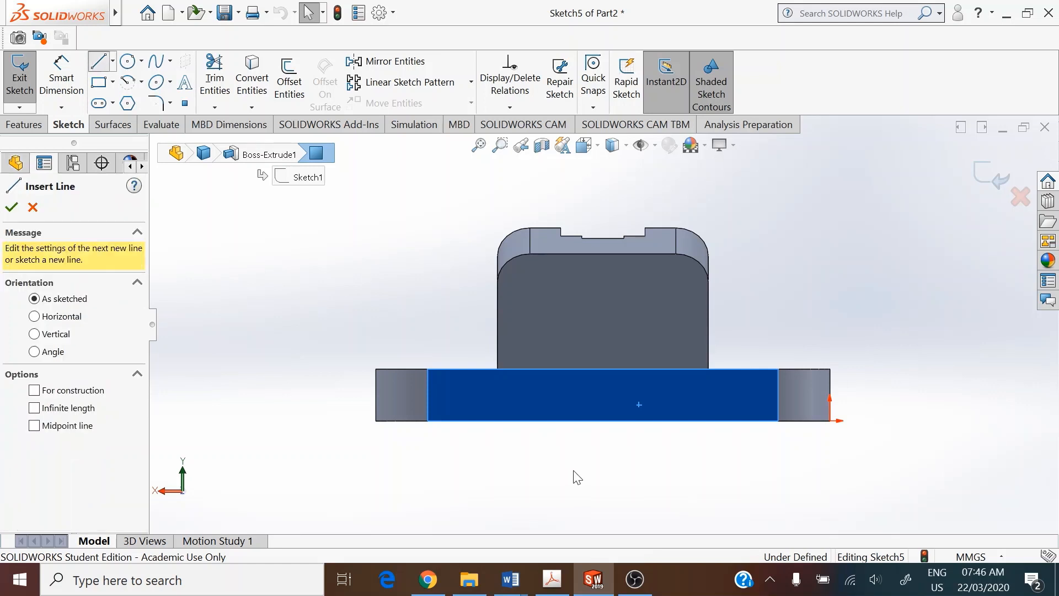
pyautogui.click(466, 421)
pyautogui.click(477, 401)
pyautogui.click(675, 400)
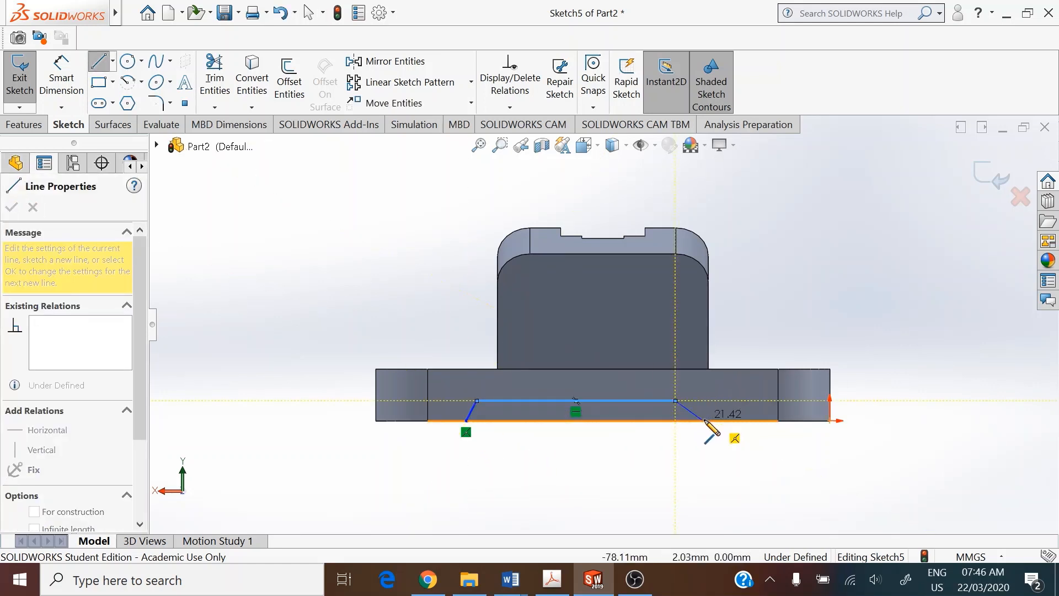
pyautogui.click(704, 420)
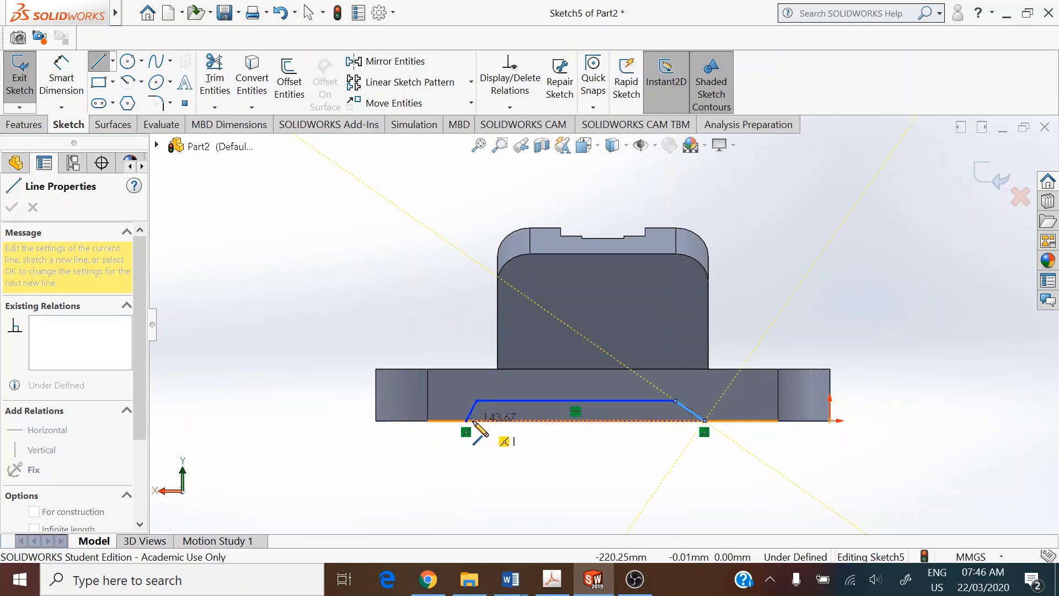
pyautogui.click(466, 421)
pyautogui.rightClick(508, 435)
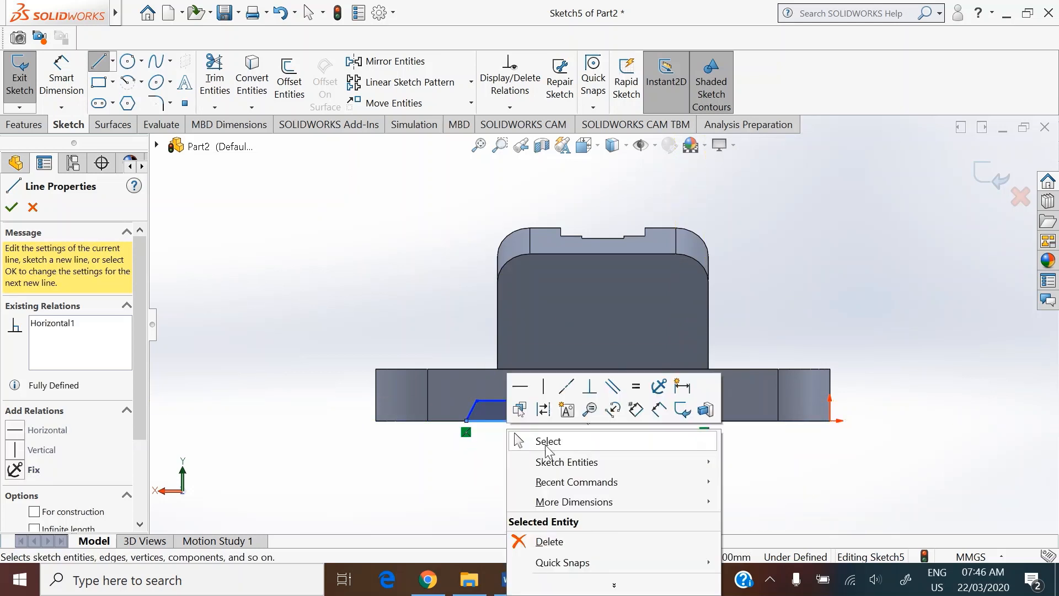
pyautogui.click(545, 439)
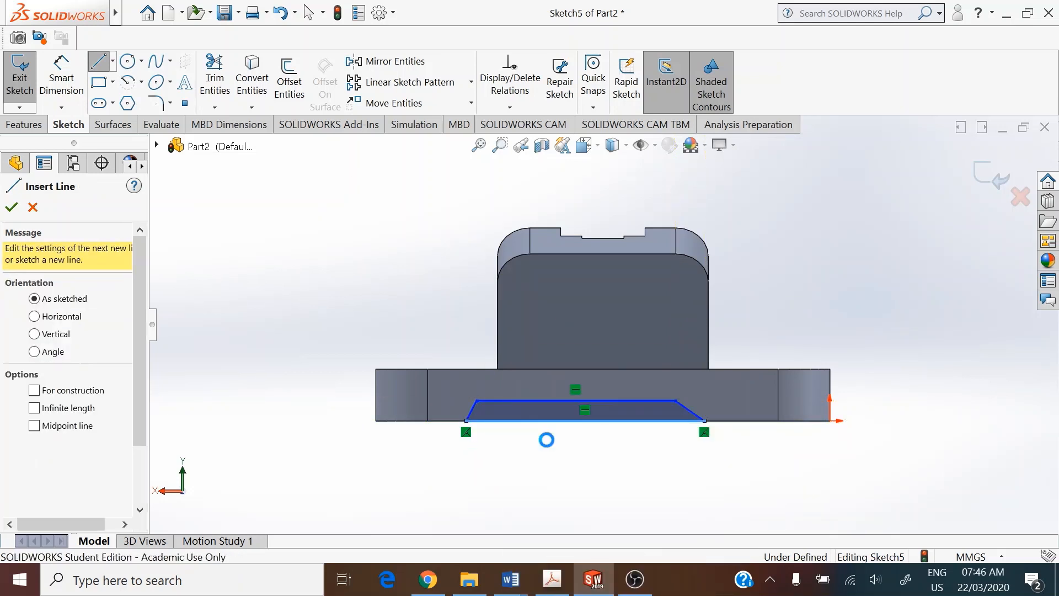
# Step: Draw a vertical centreline about 87 mm long crossing the trapezoid, extending above and below the base
pyautogui.click(112, 61)
pyautogui.click(128, 102)
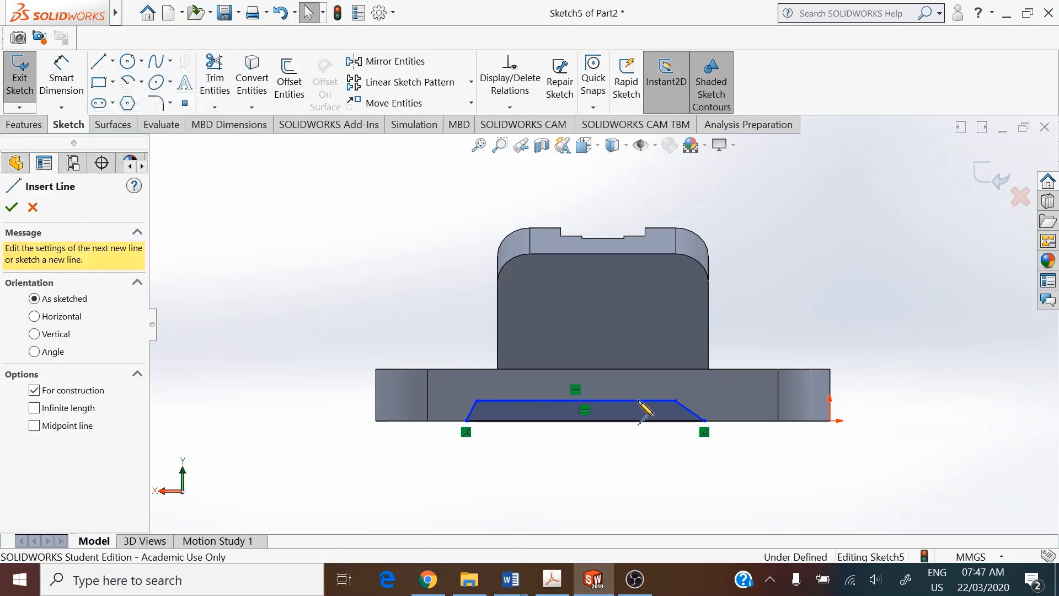
pyautogui.click(611, 341)
pyautogui.click(610, 481)
pyautogui.rightClick(656, 377)
pyautogui.click(675, 380)
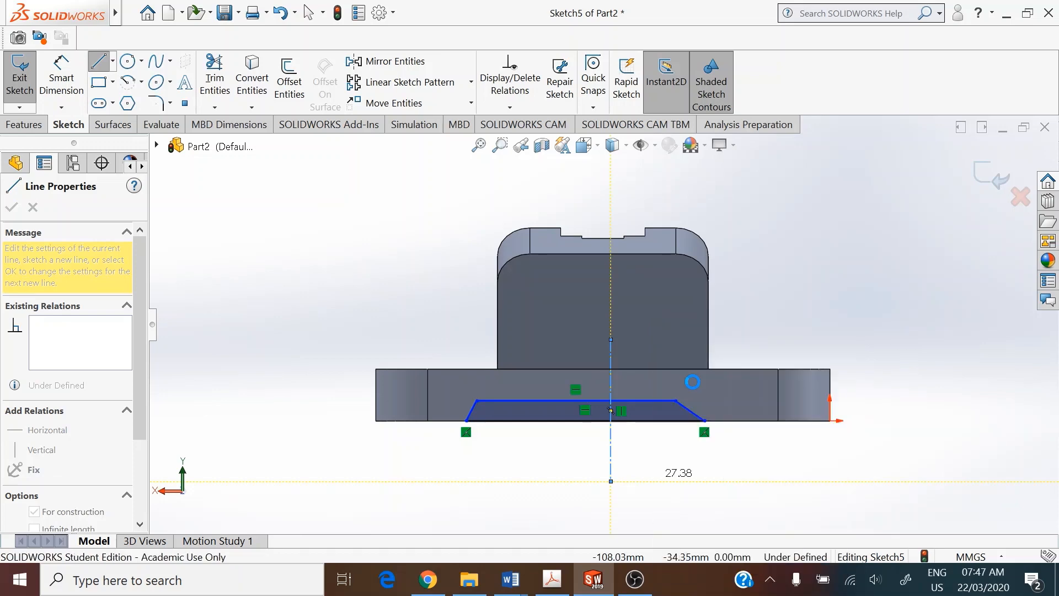
# Step: Make the base's two short end edges symmetric about the vertical centreline with a Symmetric relation
pyautogui.click(610, 365)
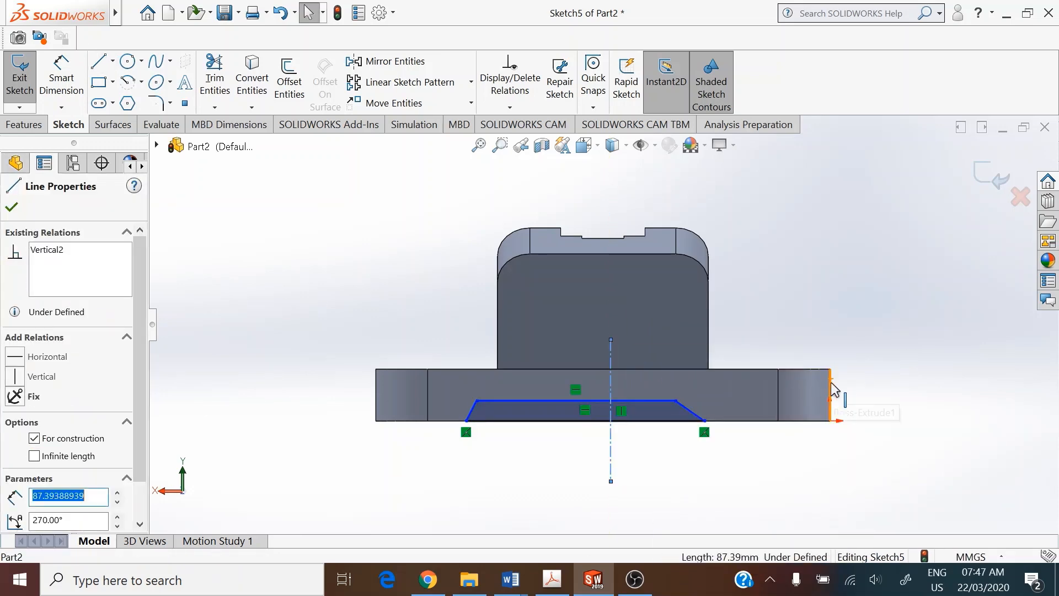
pyautogui.keyDown('ctrl'); pyautogui.click(831, 386); pyautogui.keyUp('ctrl')
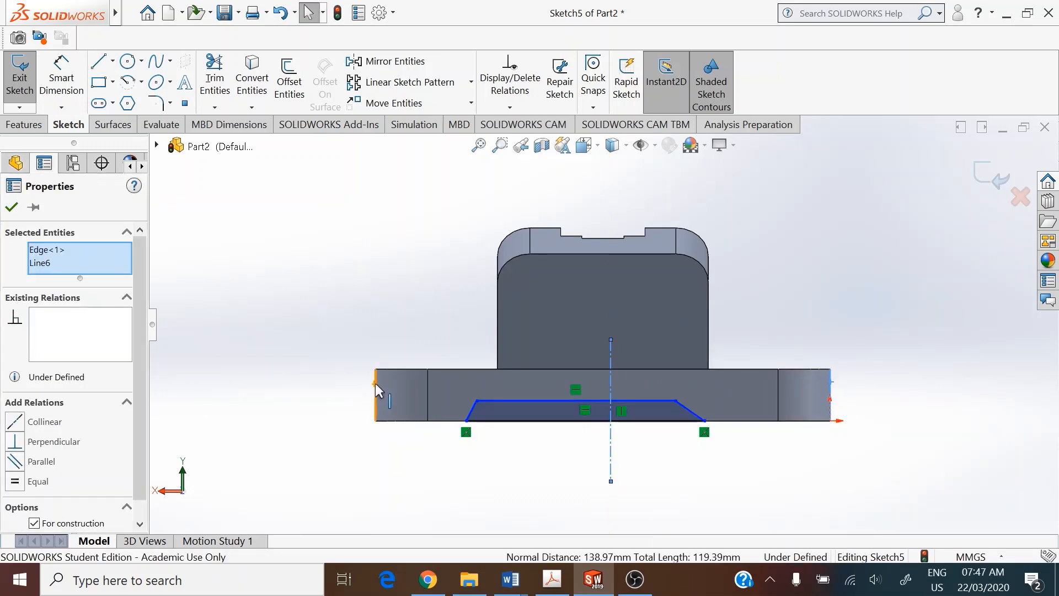
pyautogui.keyDown('ctrl'); pyautogui.click(375, 382); pyautogui.keyUp('ctrl')
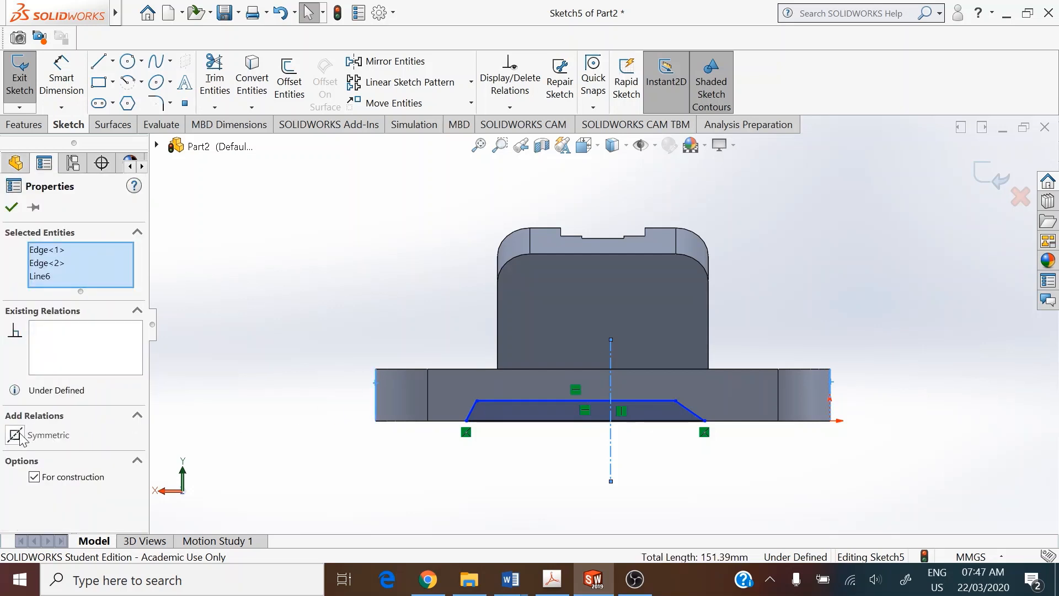
pyautogui.click(15, 435)
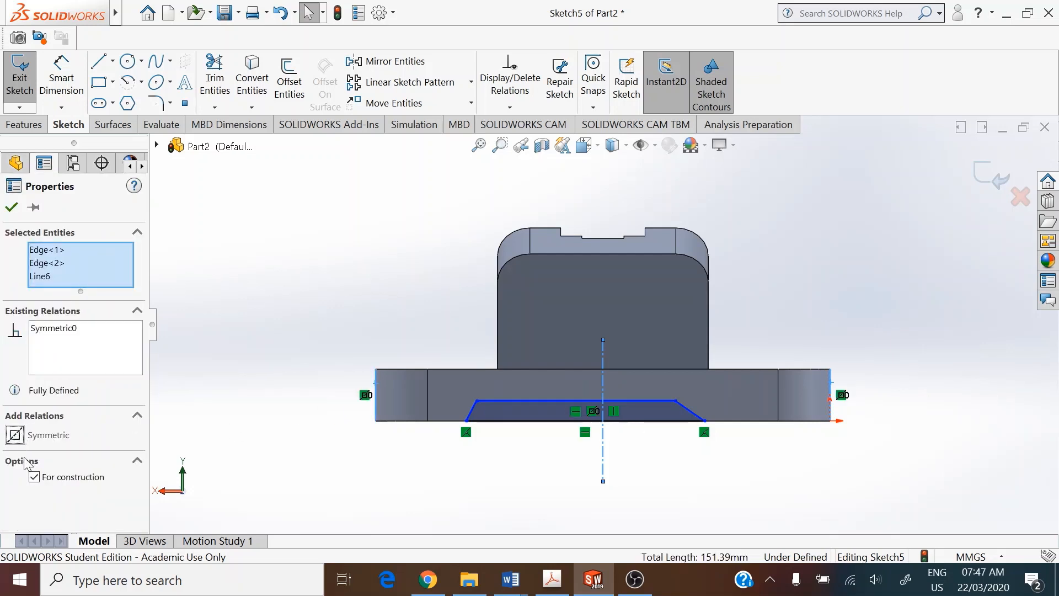
pyautogui.click(11, 208)
# Step: Dimension the angle between the trapezoid's slanted side farthest from the origin and its bottom line as 45 degrees
pyautogui.scroll(-2, 462, 440)
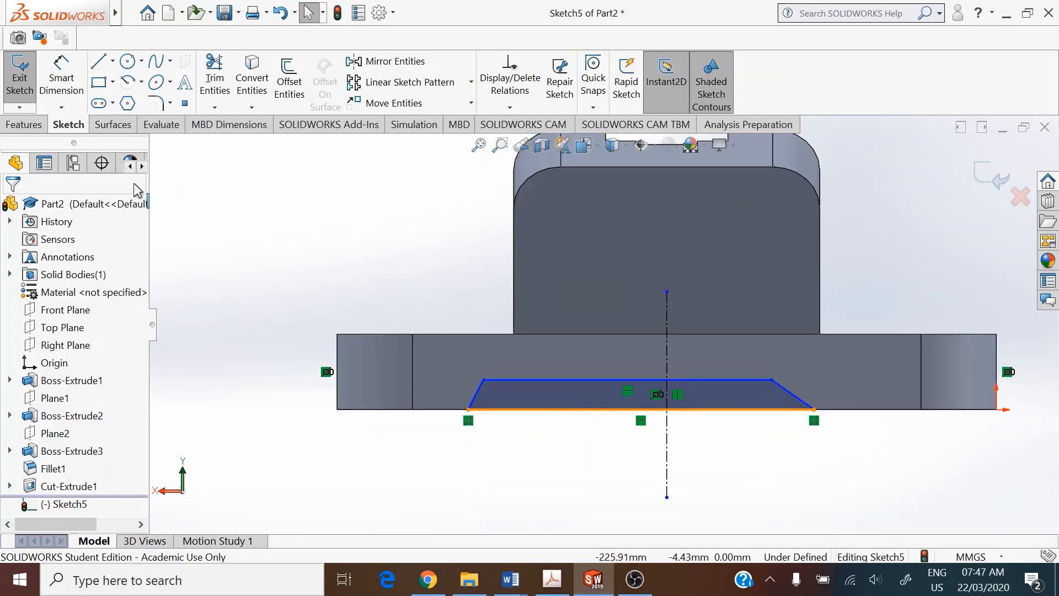
pyautogui.click(62, 84)
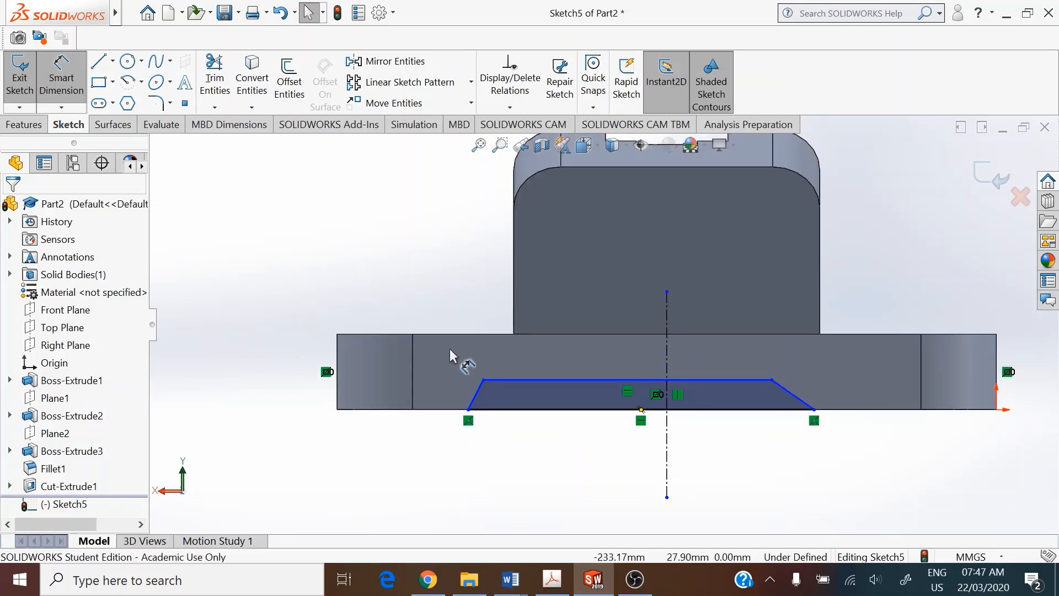
pyautogui.click(478, 392)
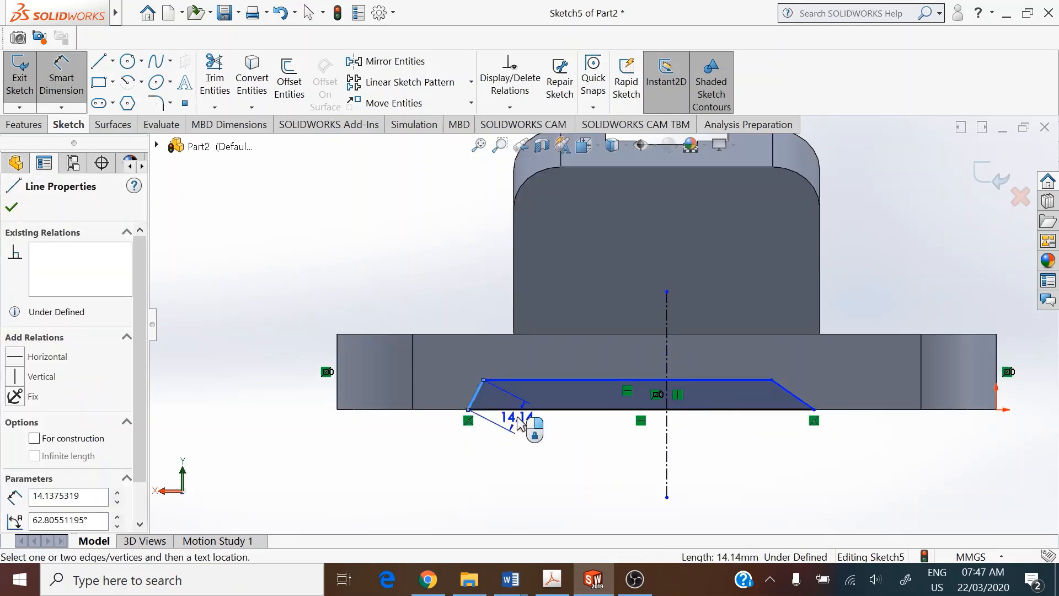
pyautogui.click(523, 409)
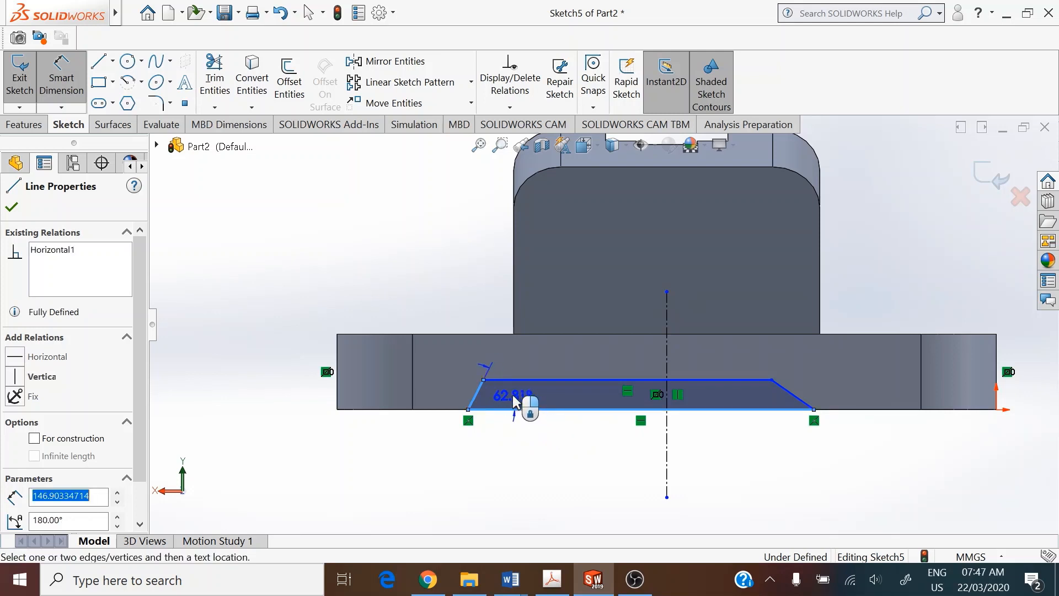
pyautogui.click(514, 401)
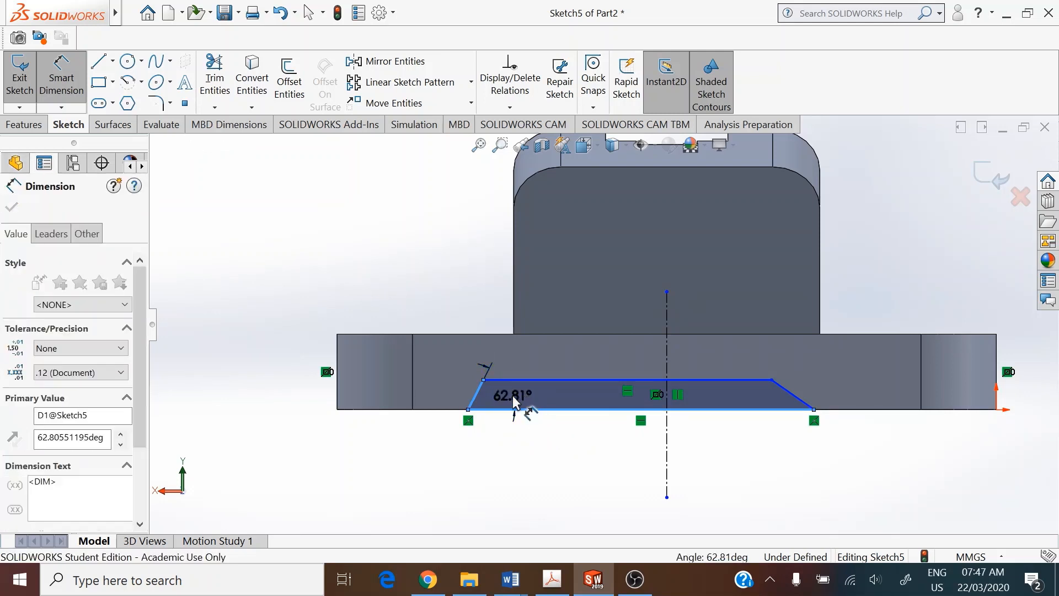
pyautogui.write('45')
pyautogui.press('Return')
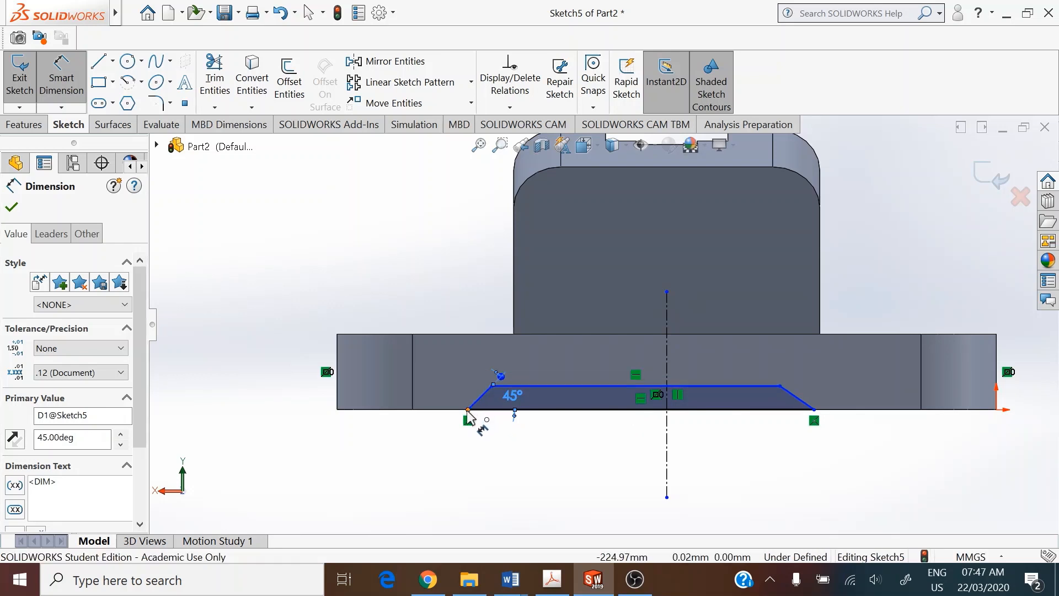
# Step: Dimension the trapezoid's bottom width between its two lower corner points as 152 mm
pyautogui.click(815, 411)
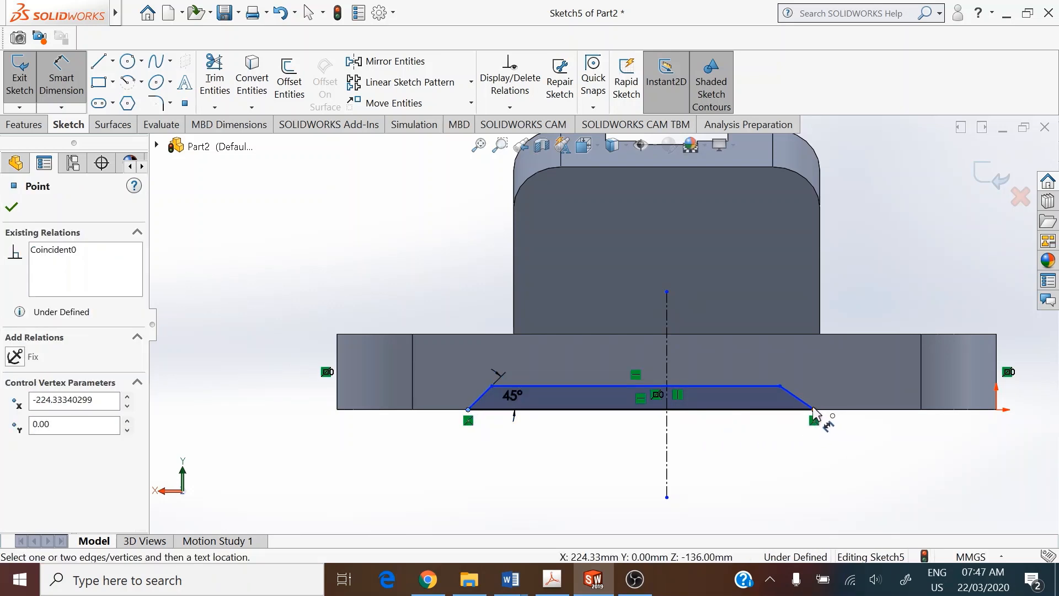
pyautogui.click(810, 409)
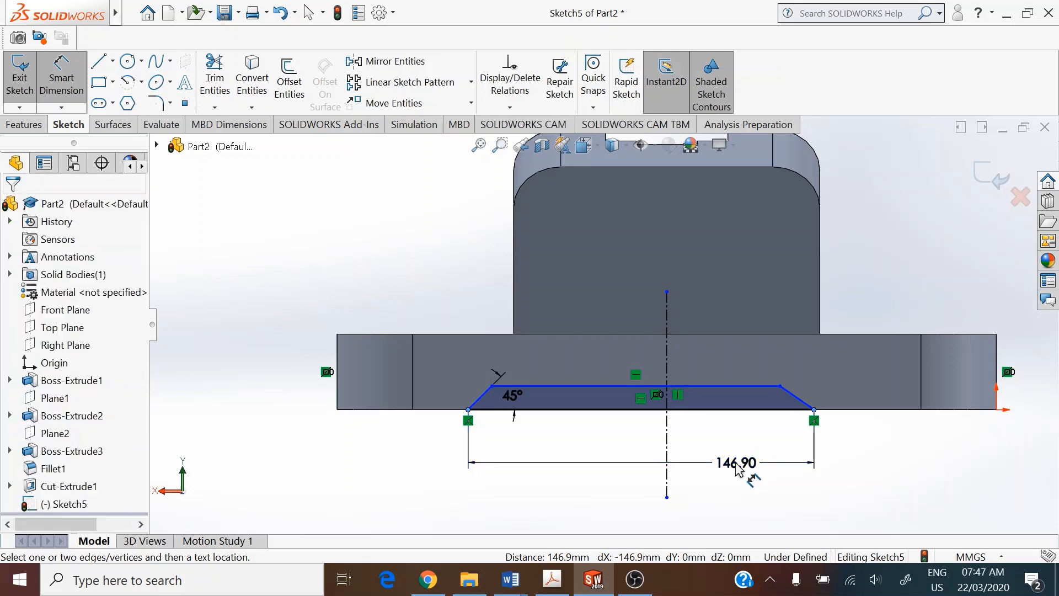
pyautogui.click(737, 466)
pyautogui.write('152')
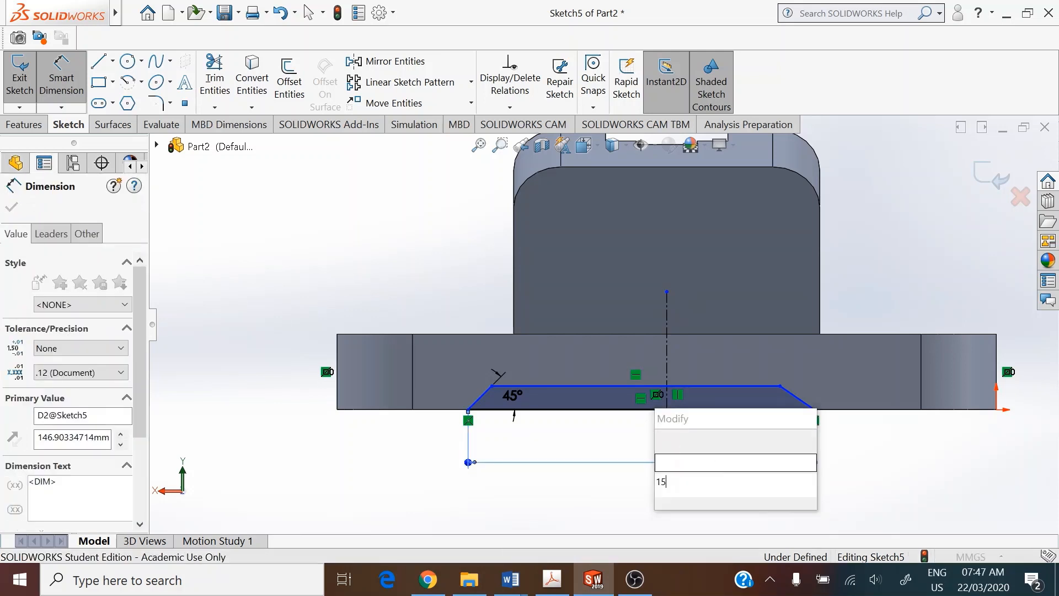
pyautogui.press('Escape')
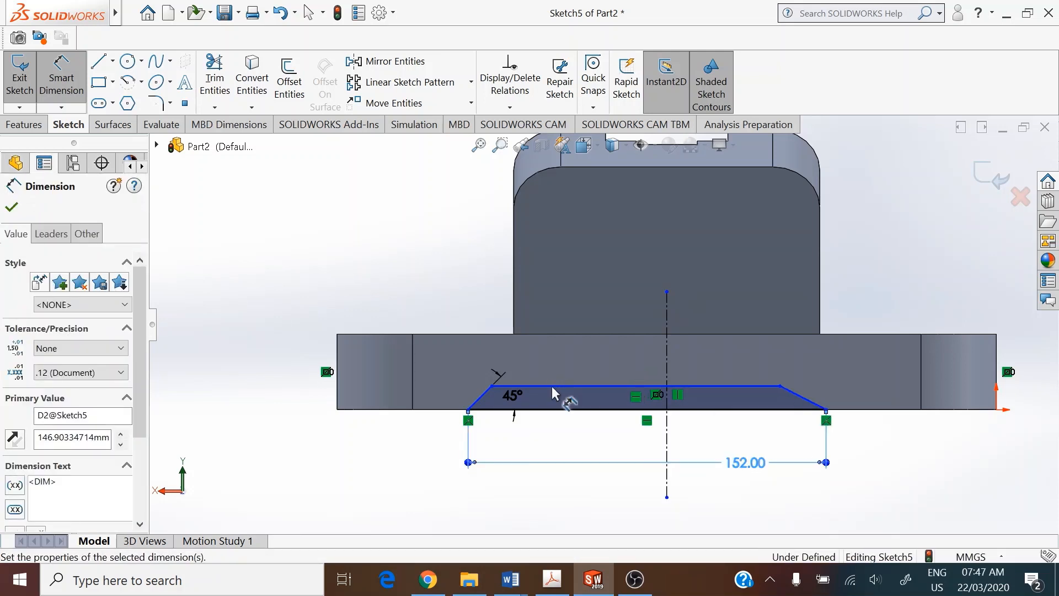
# Step: Dimension the trapezoid's height between its upper and lower horizontal lines as 3 mm
pyautogui.click(555, 387)
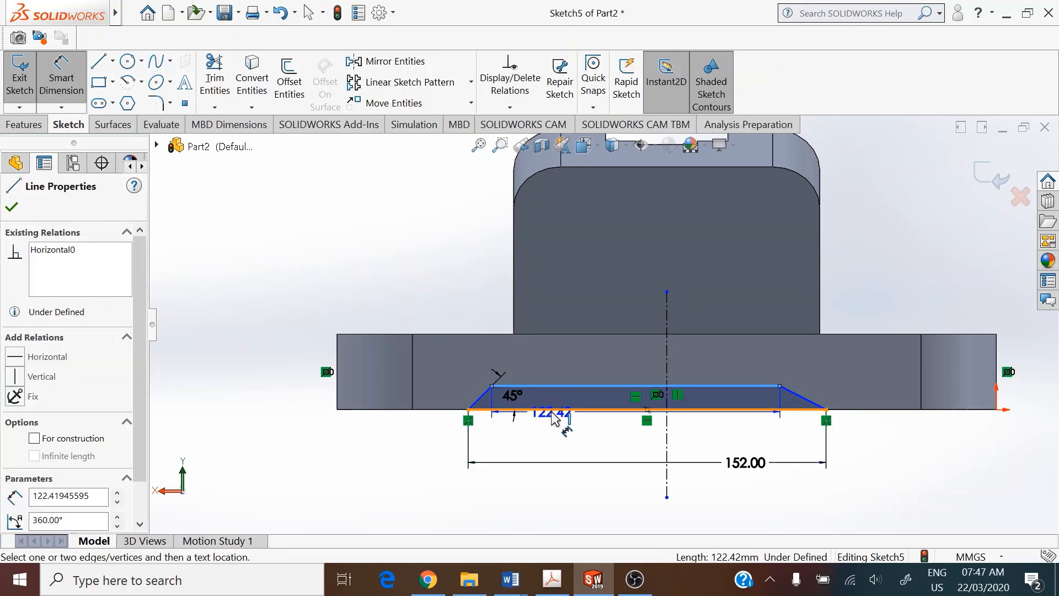
pyautogui.click(545, 410)
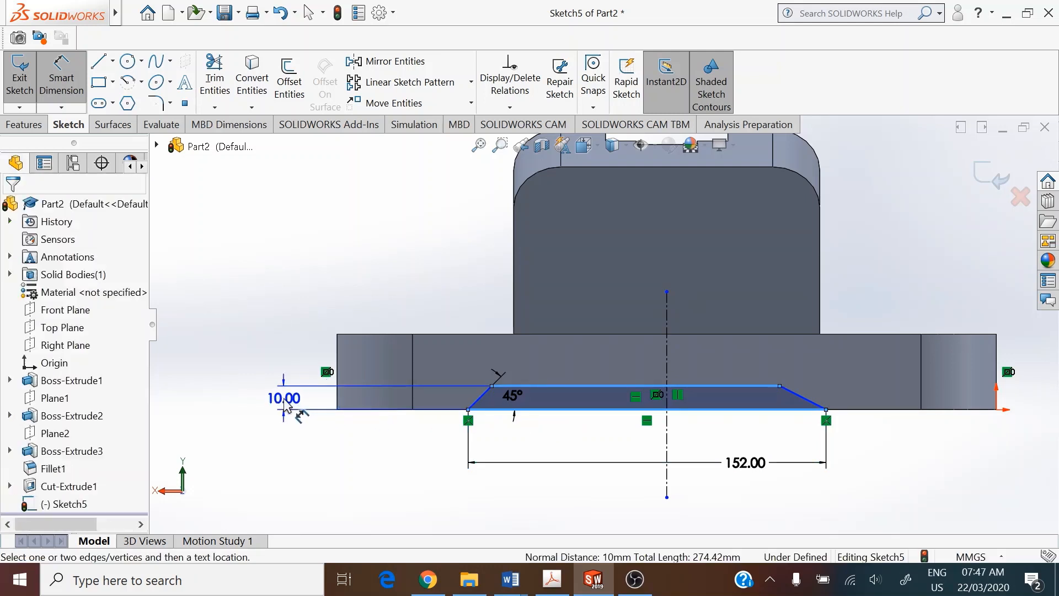
pyautogui.click(285, 405)
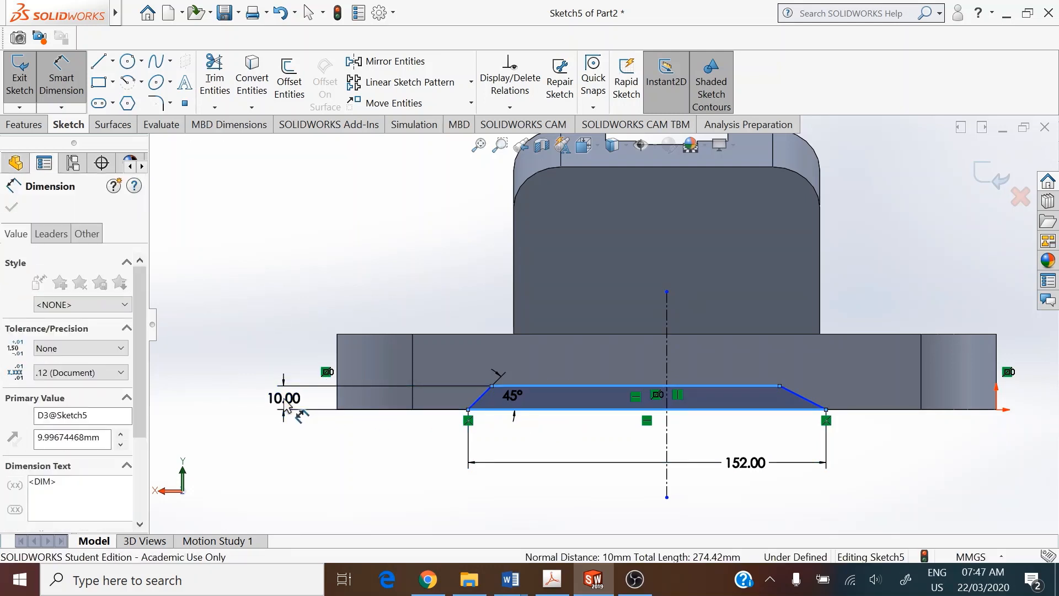
pyautogui.write('3')
pyautogui.press('Return')
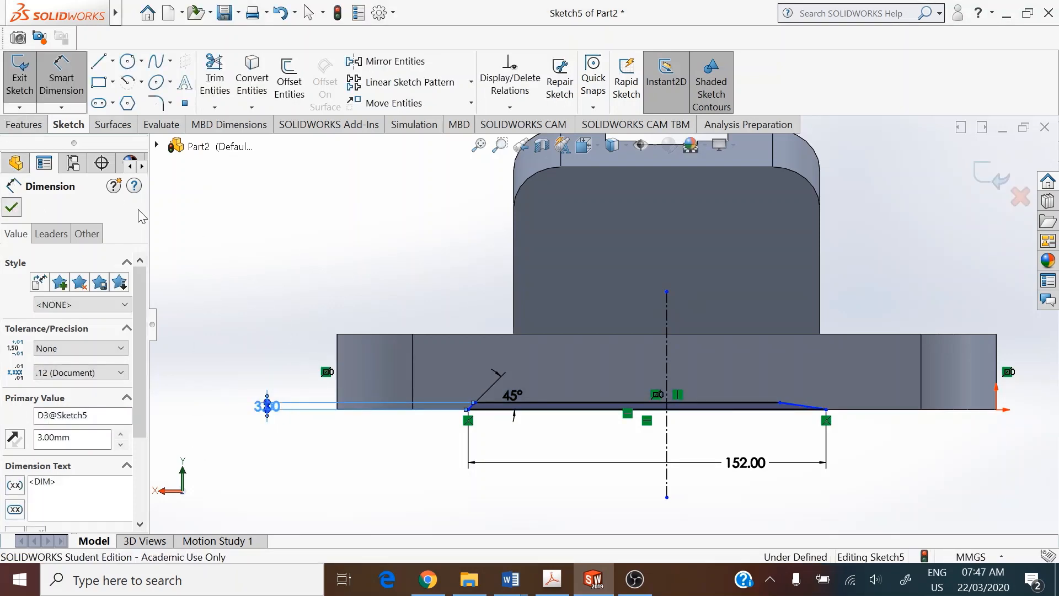
pyautogui.press('Escape')
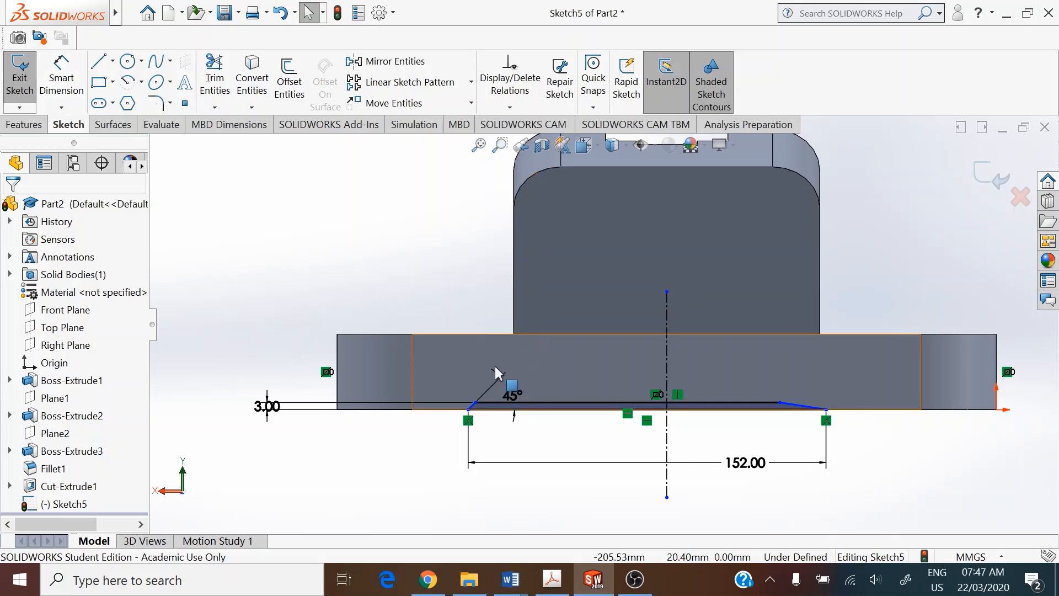
# Step: Make the trapezoid's two slanted sides symmetric about the vertical centreline with a Symmetric relation
pyautogui.scroll(-2, 470, 408)
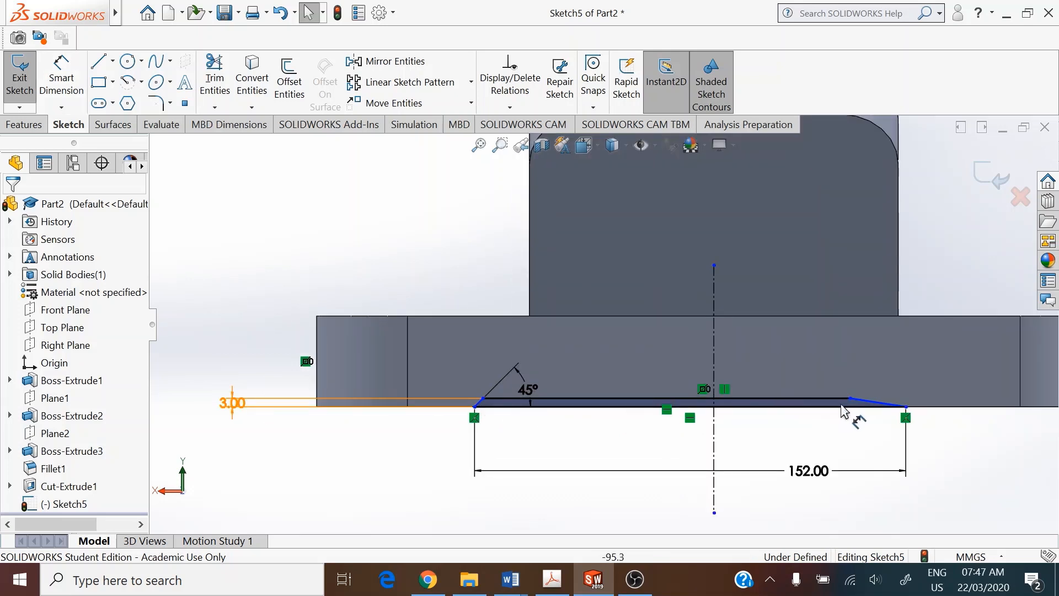
pyautogui.click(865, 400)
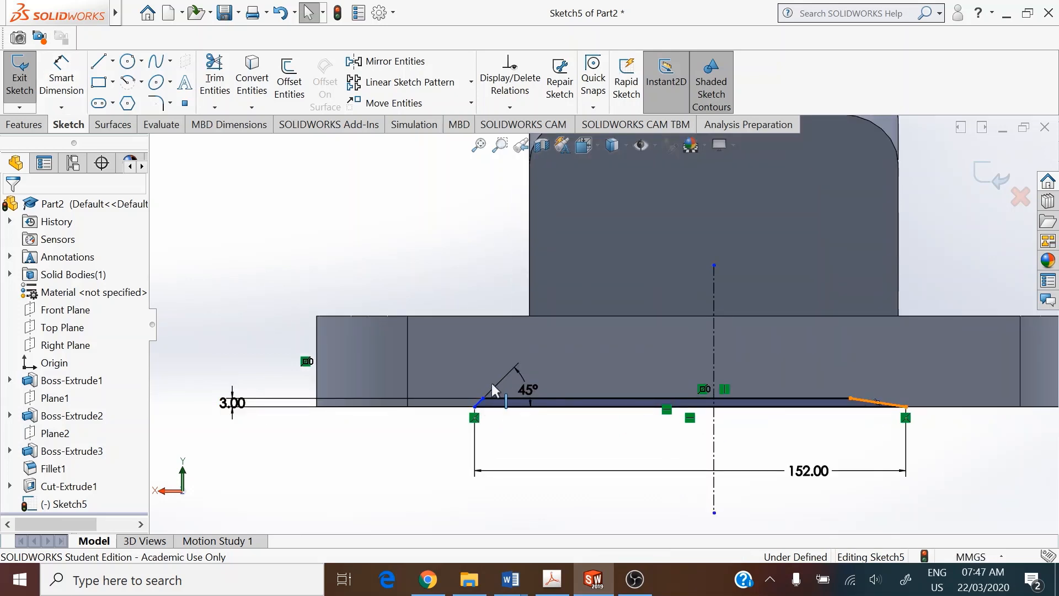
pyautogui.keyDown('ctrl'); pyautogui.click(478, 400); pyautogui.keyUp('ctrl')
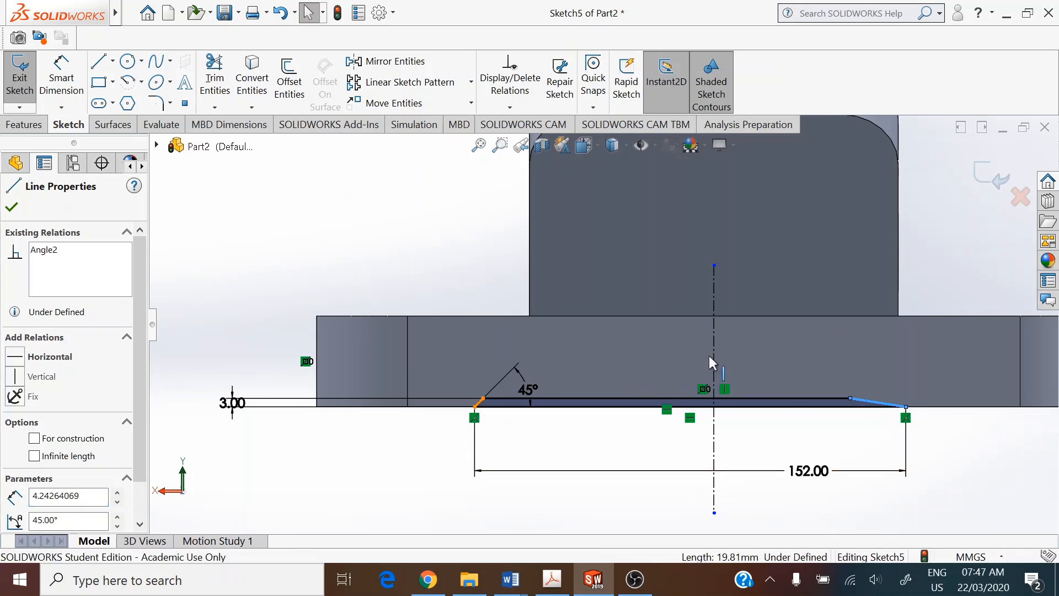
pyautogui.keyDown('ctrl'); pyautogui.click(715, 359); pyautogui.keyUp('ctrl')
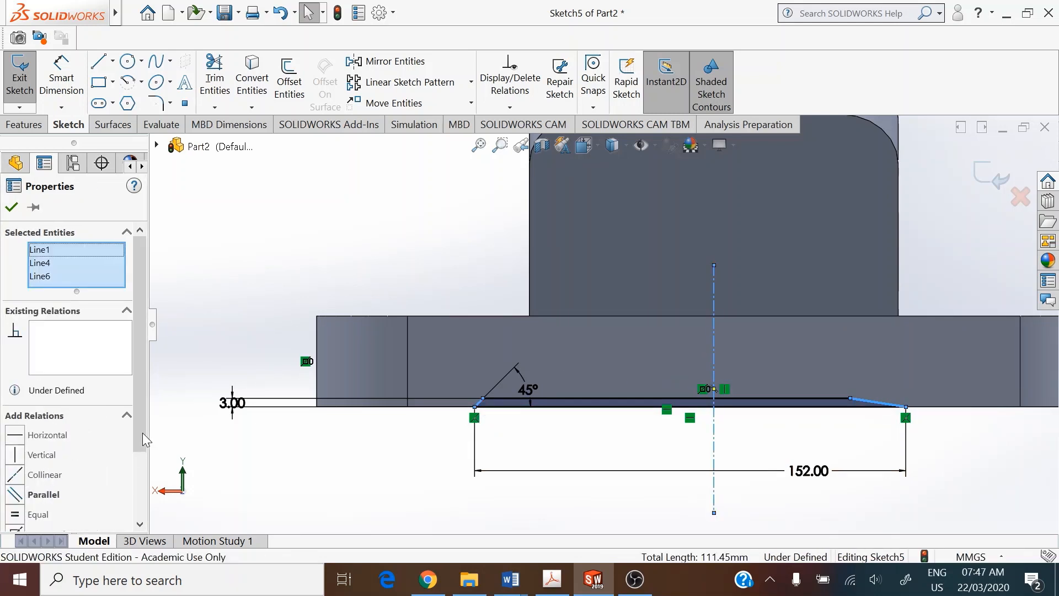
pyautogui.scroll(-3, 145, 440)
pyautogui.click(15, 447)
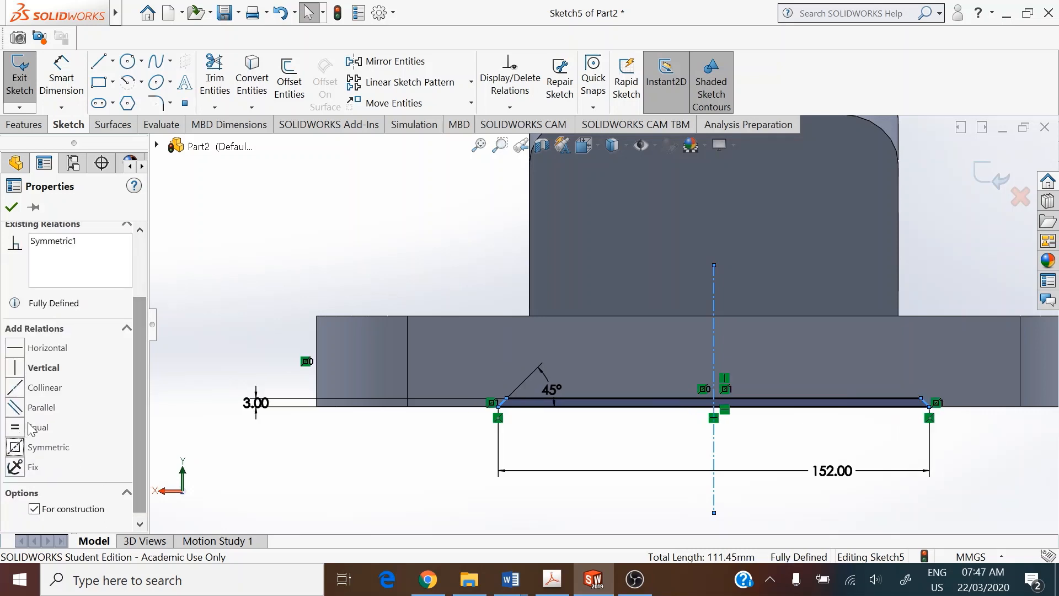
pyautogui.click(12, 208)
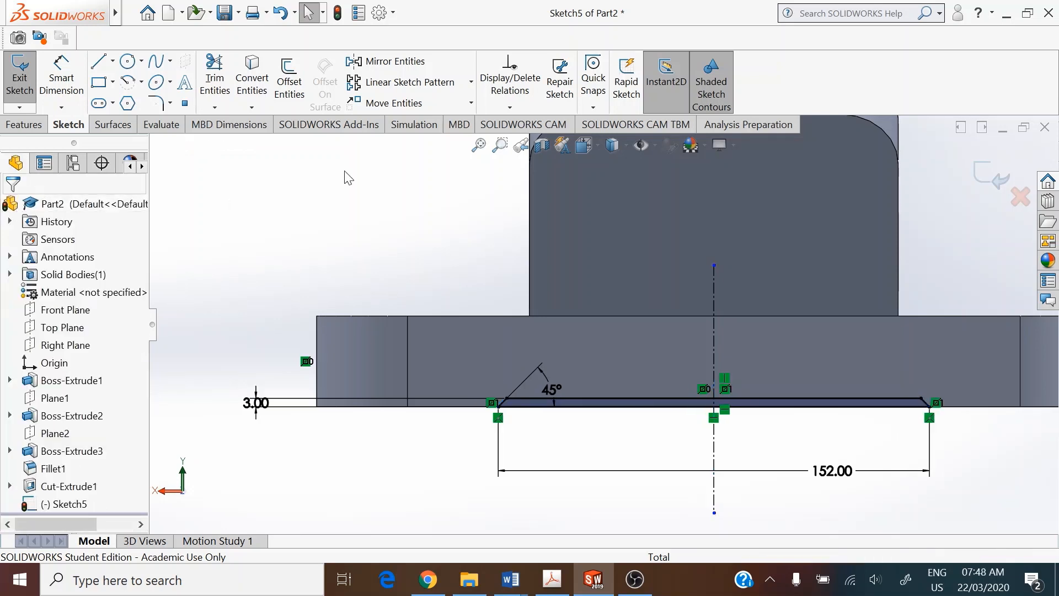
# Step: Cut the trapezoidal profile along the underside of the base with an Extruded Cut set to Through All, seen in isometric view
pyautogui.click(583, 144)
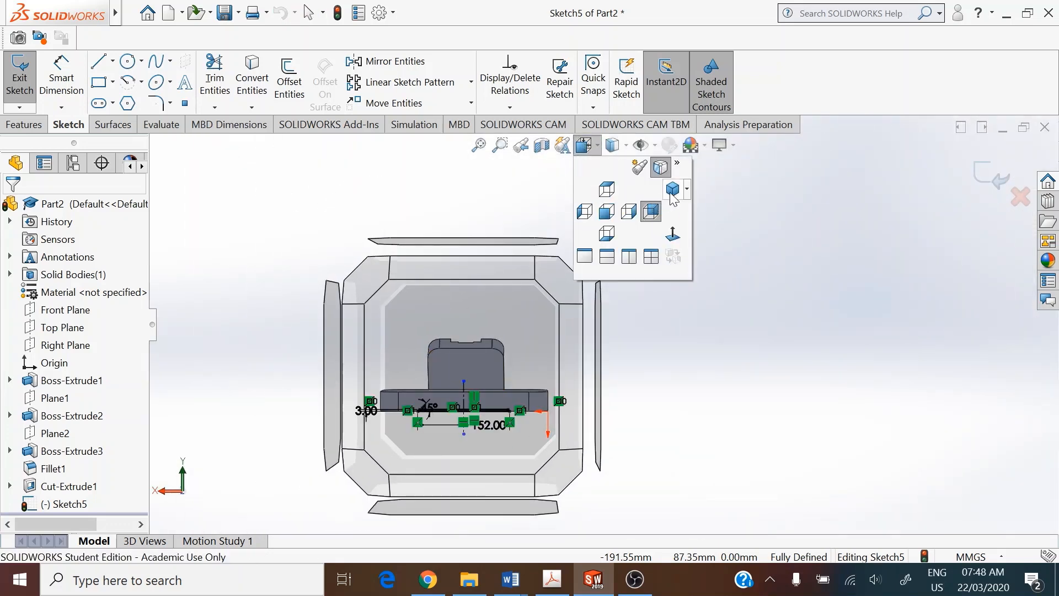
pyautogui.click(672, 189)
pyautogui.click(24, 124)
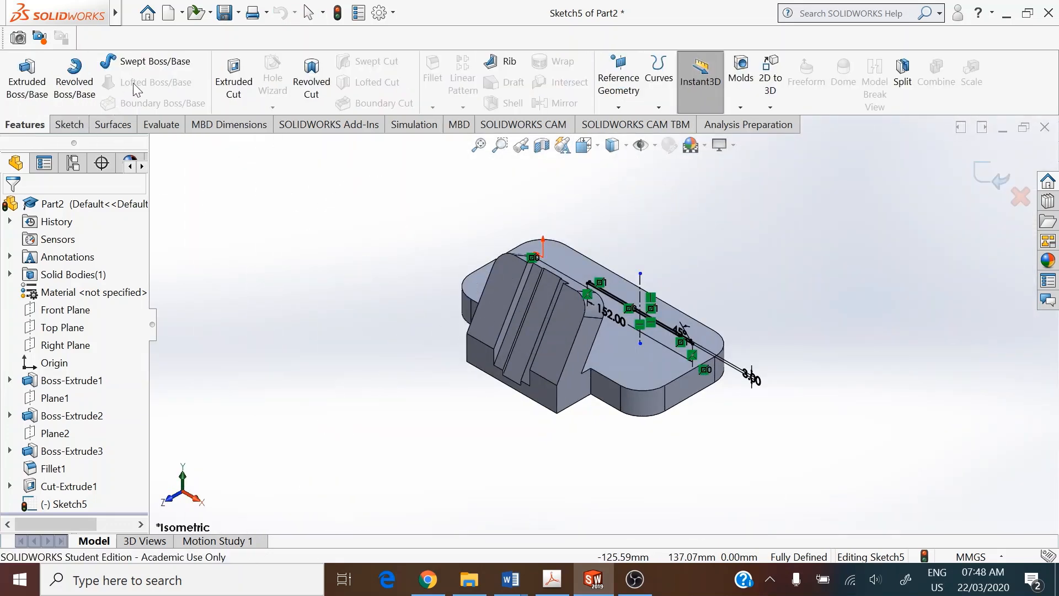
pyautogui.click(233, 82)
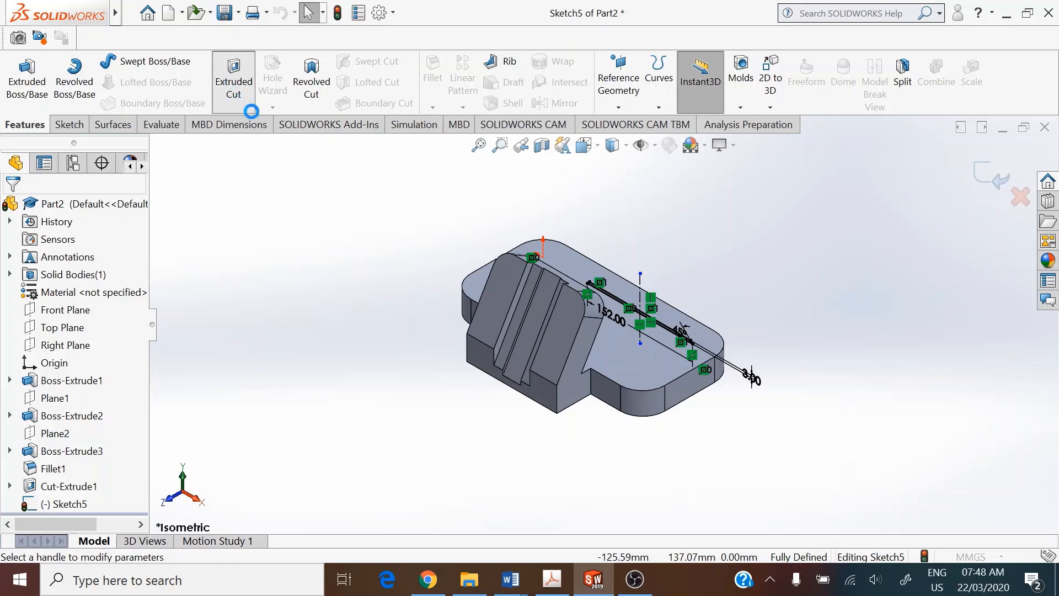
pyautogui.click(72, 294)
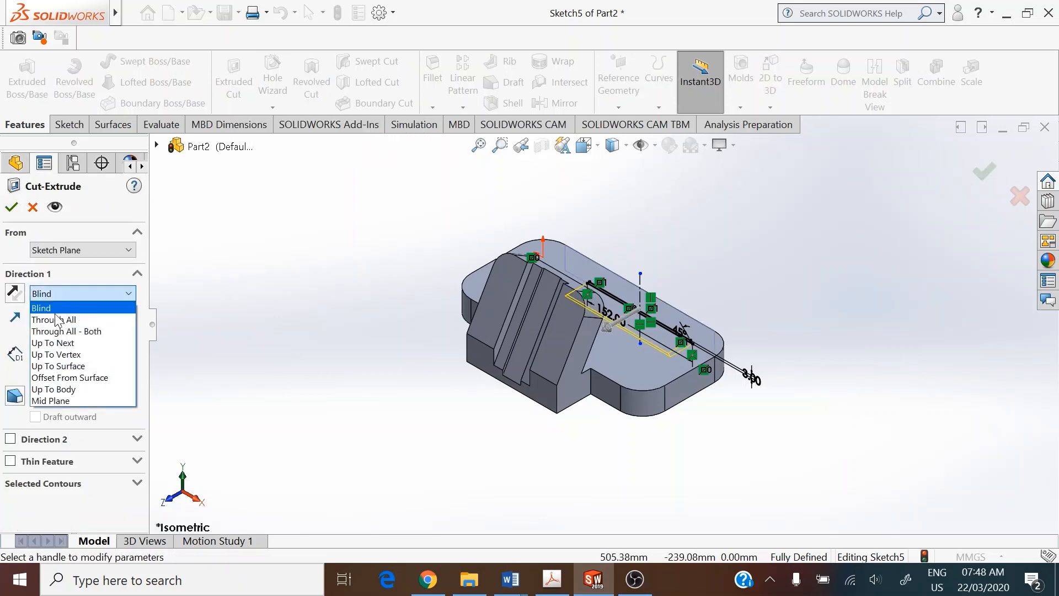
pyautogui.click(75, 320)
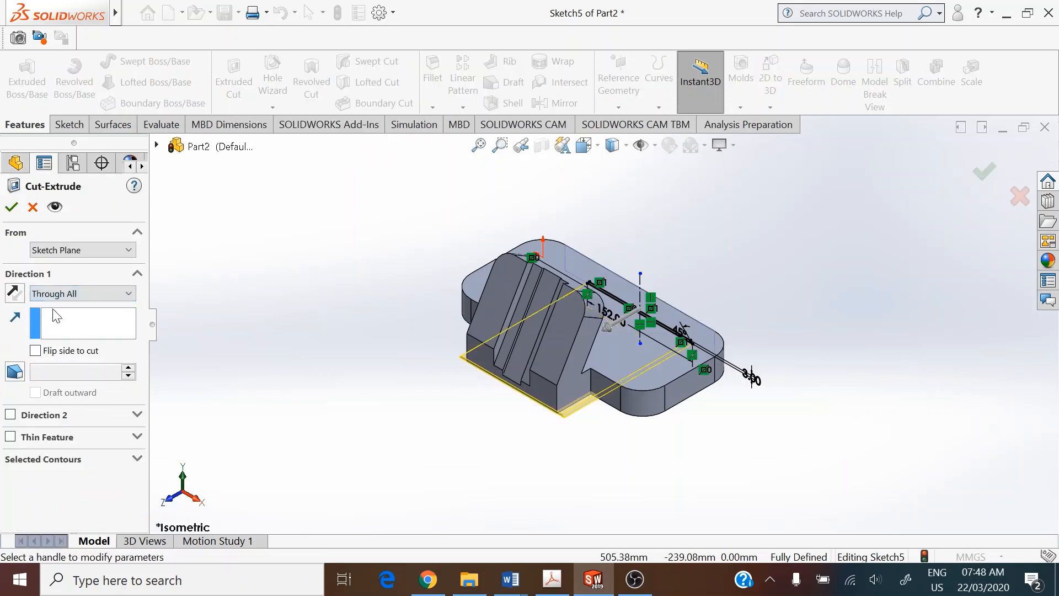
pyautogui.click(11, 208)
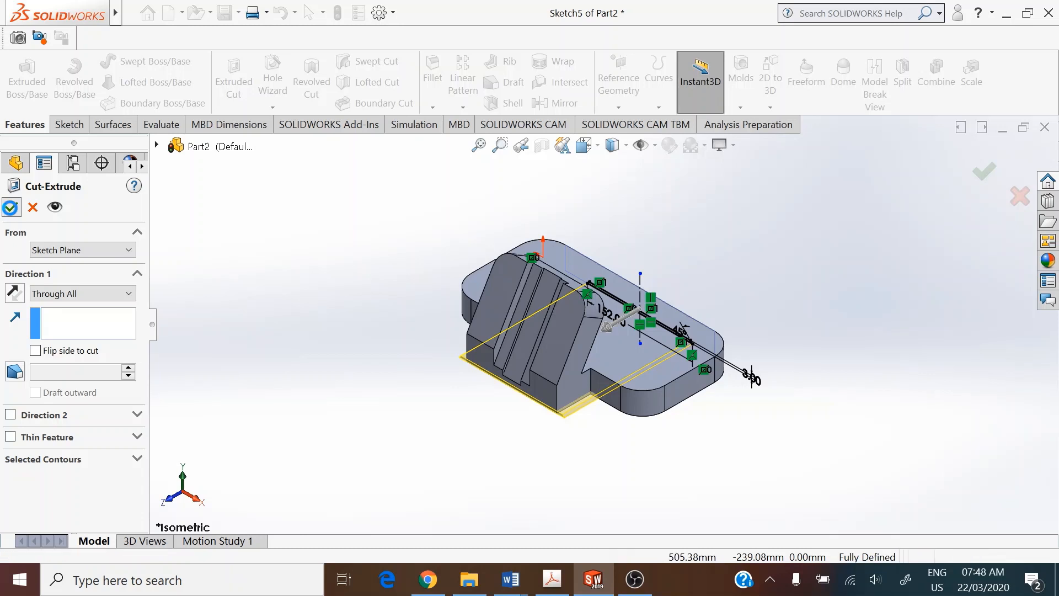
pyautogui.click(356, 408)
# Step: Start a new sketch on the base's top face and view it normal to the sketch plane
pyautogui.moveTo(371, 490)
pyautogui.mouseDown(button='middle')
pyautogui.moveTo(409, 373)
pyautogui.moveTo(400, 255)
pyautogui.moveTo(412, 413)
pyautogui.moveTo(377, 412)
pyautogui.mouseUp(button='middle')
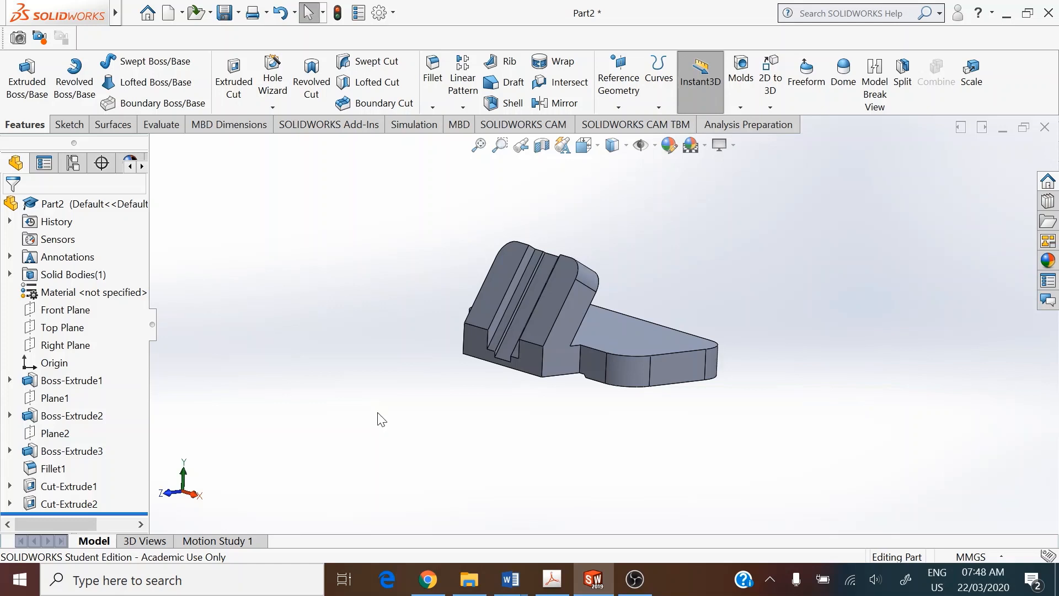
pyautogui.moveTo(534, 401)
pyautogui.mouseDown(button='middle')
pyautogui.moveTo(524, 380)
pyautogui.moveTo(508, 383)
pyautogui.moveTo(522, 398)
pyautogui.mouseUp(button='middle')
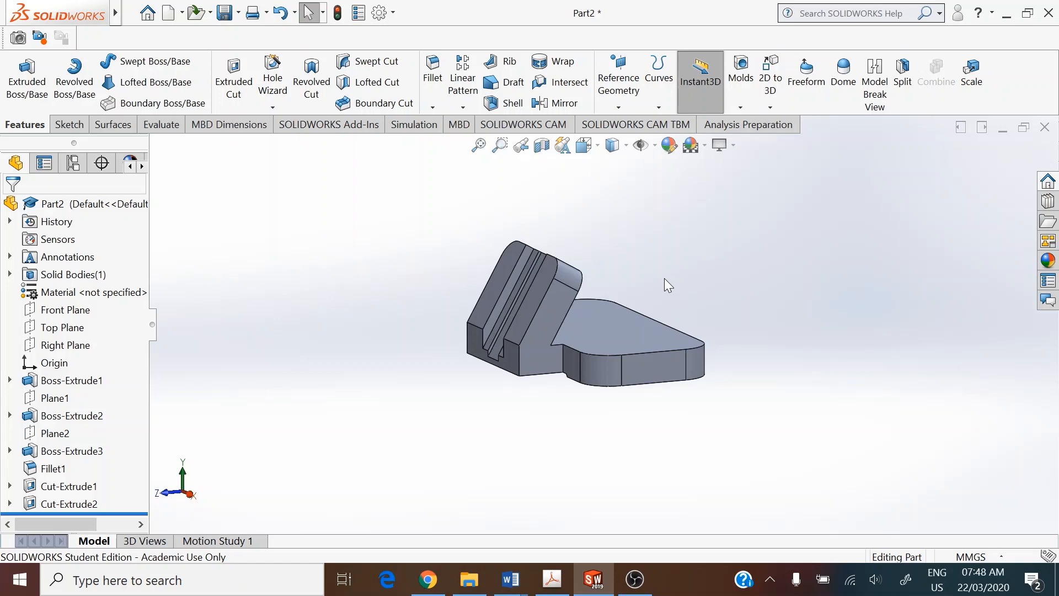
pyautogui.moveTo(652, 298); pyautogui.dragTo(688, 360, button='middle')
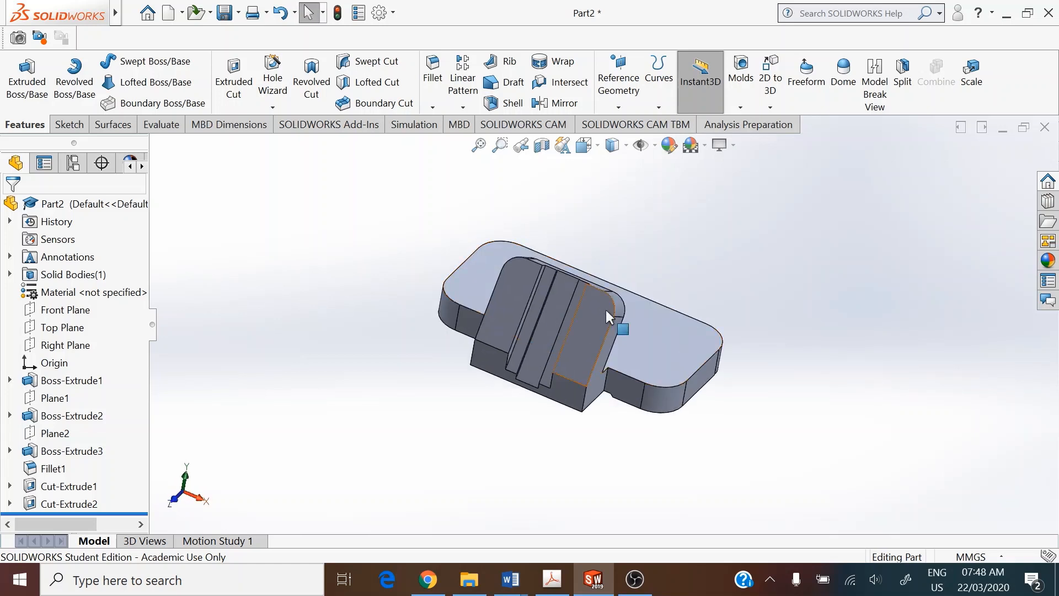
pyautogui.click(681, 351)
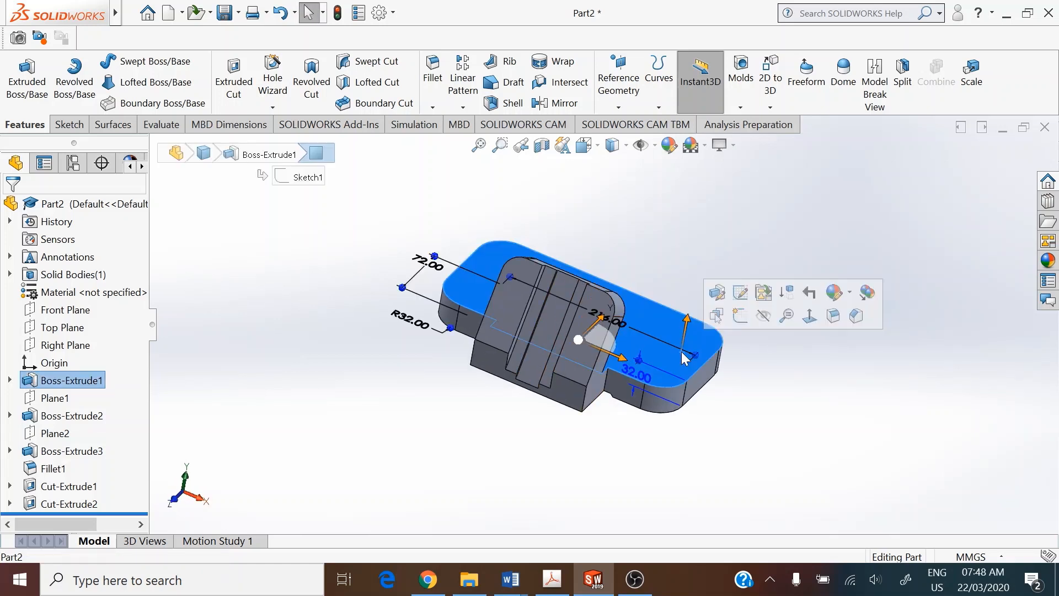
pyautogui.click(741, 319)
pyautogui.click(592, 145)
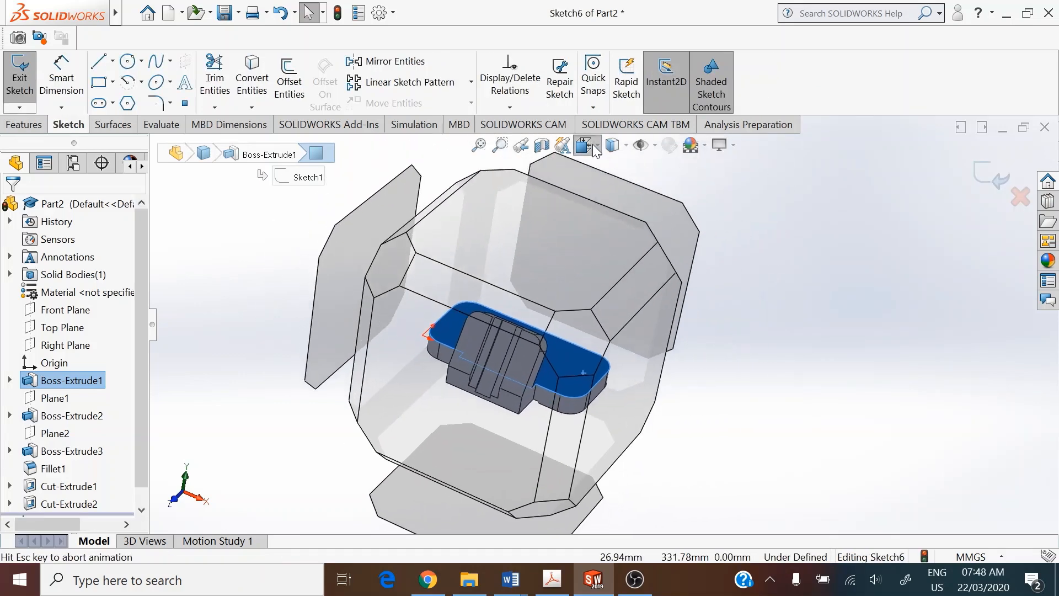
pyautogui.click(676, 242)
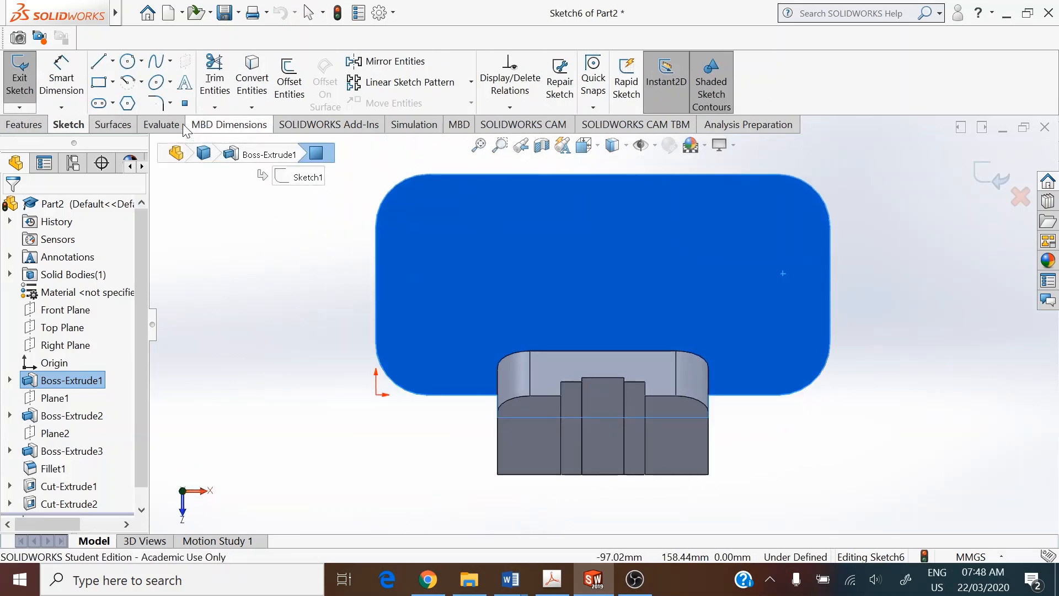
# Step: Sketch a vertical straight slot about 48 mm wide near the right end of the base's top face
pyautogui.click(102, 104)
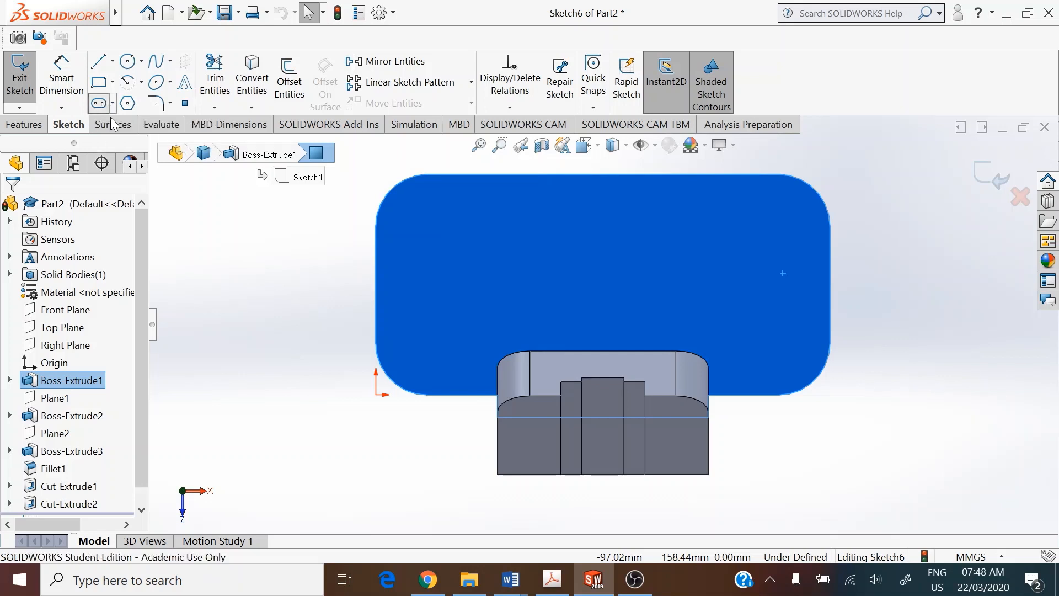
pyautogui.click(754, 229)
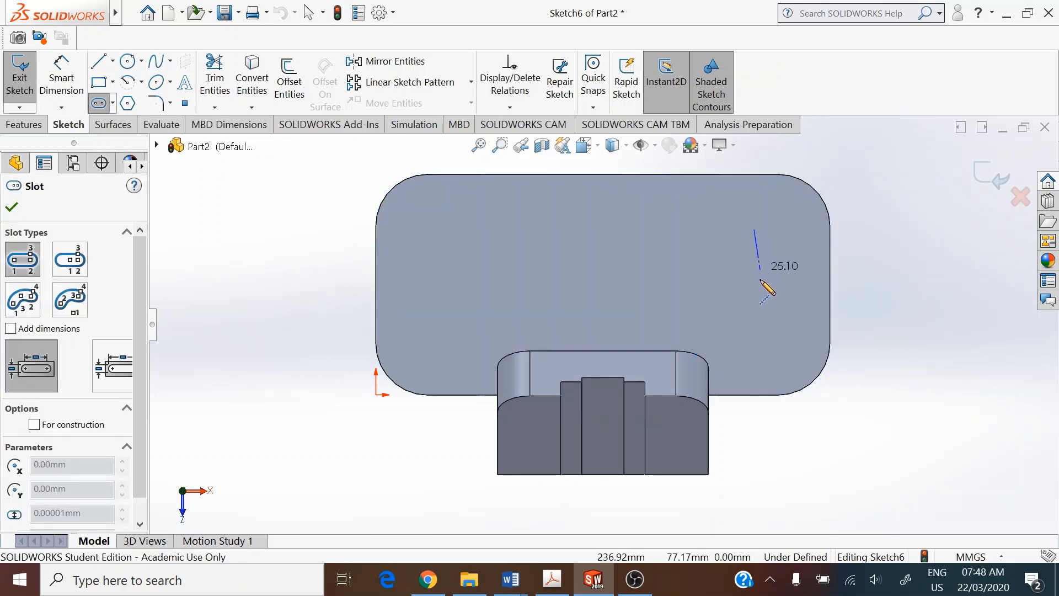
pyautogui.click(755, 329)
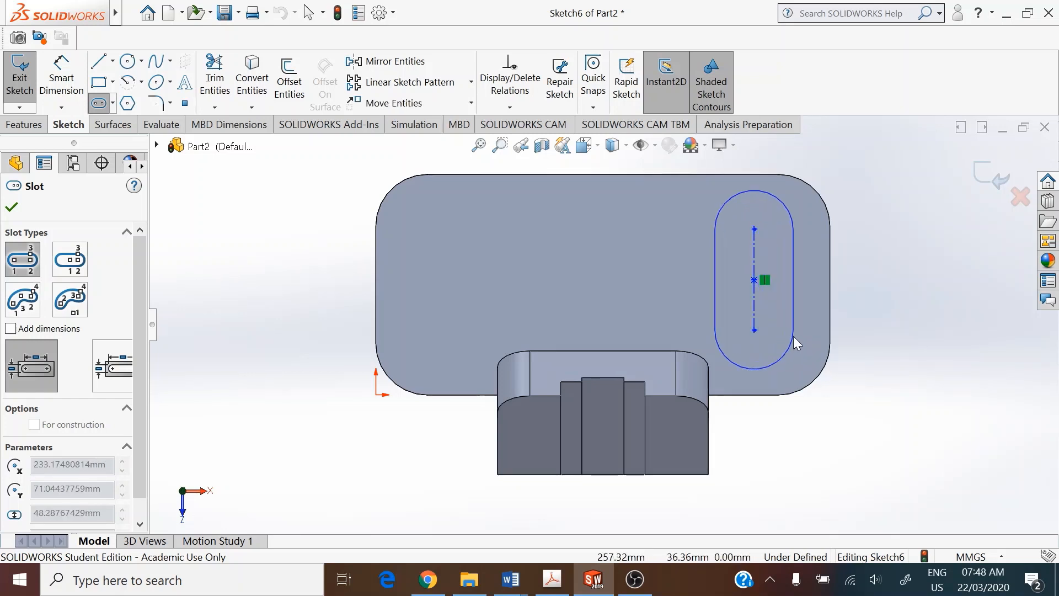
pyautogui.click(793, 336)
pyautogui.rightClick(904, 298)
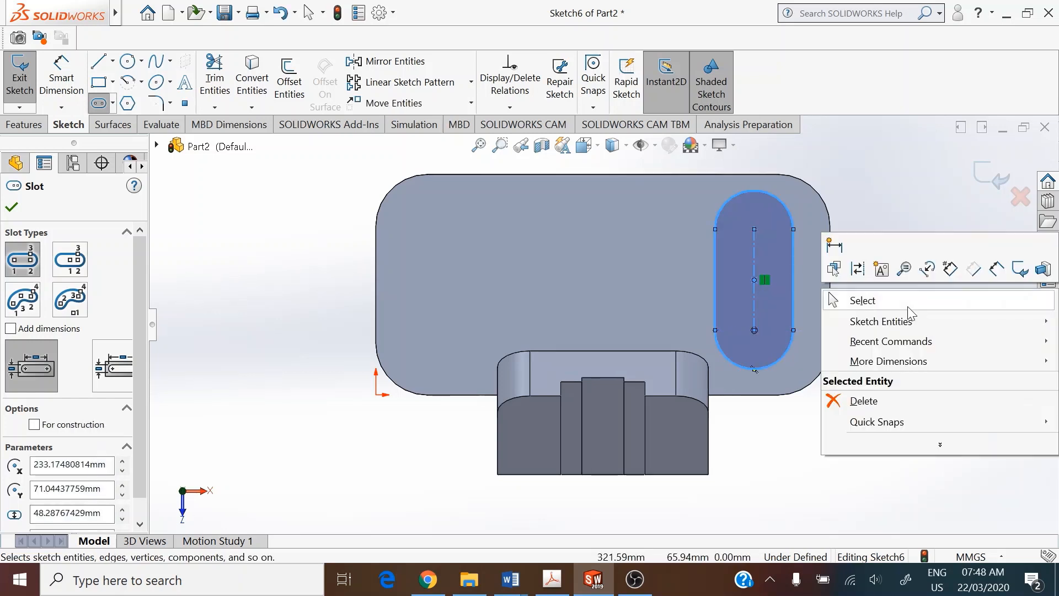
pyautogui.click(908, 303)
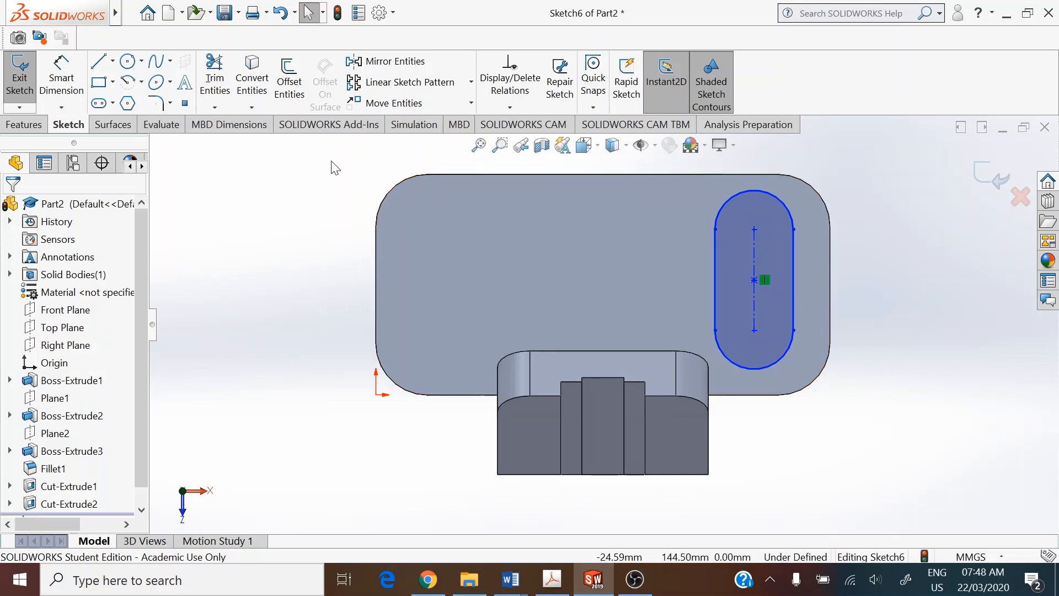
# Step: Dimension the radius of the slot's lower end arc as 22 mm
pyautogui.click(65, 84)
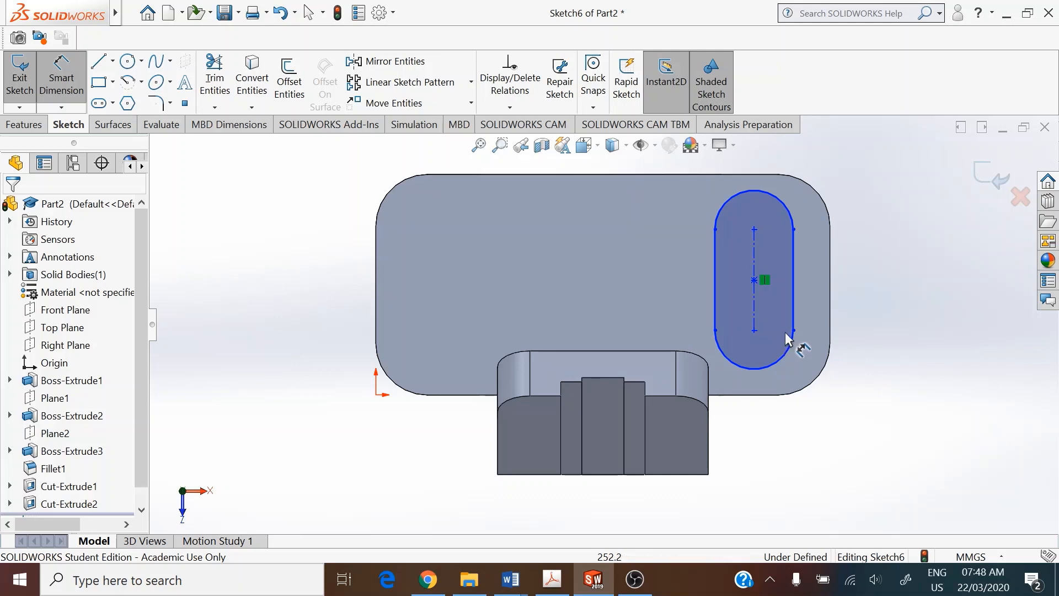
pyautogui.click(782, 355)
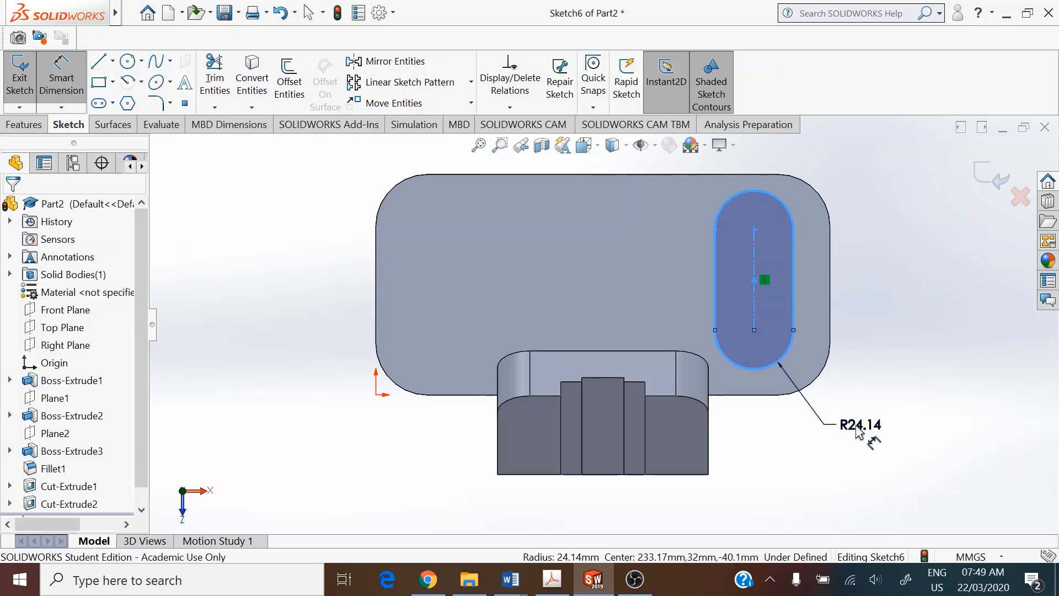
pyautogui.click(869, 437)
pyautogui.write('22')
pyautogui.press('Return')
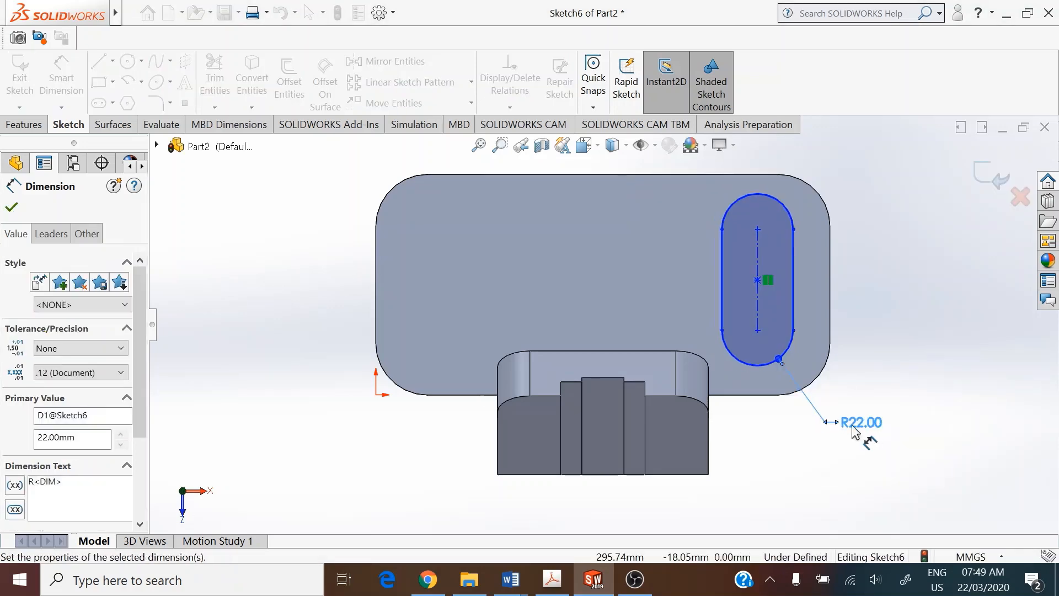
pyautogui.rightClick(851, 289)
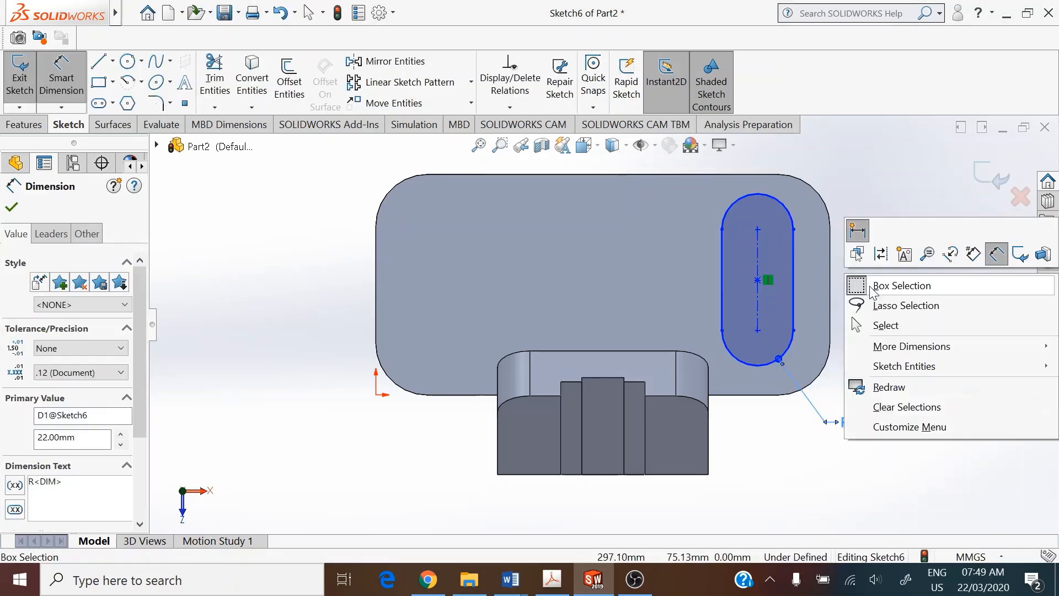
pyautogui.click(883, 324)
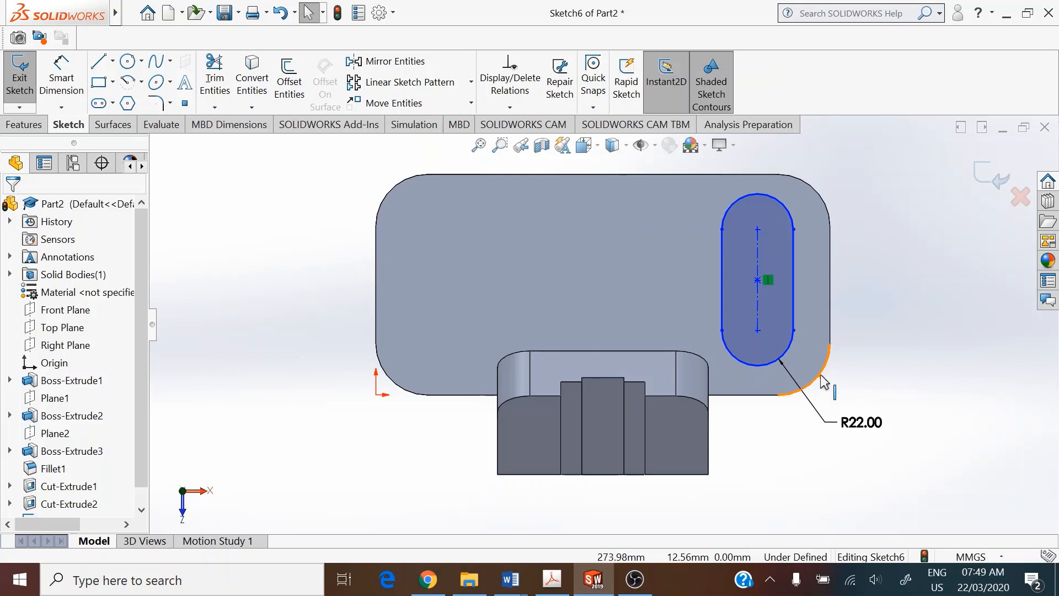
# Step: Make the slot's lower and upper end arcs Concentric with the base's neighbouring rounded corners
pyautogui.click(787, 345)
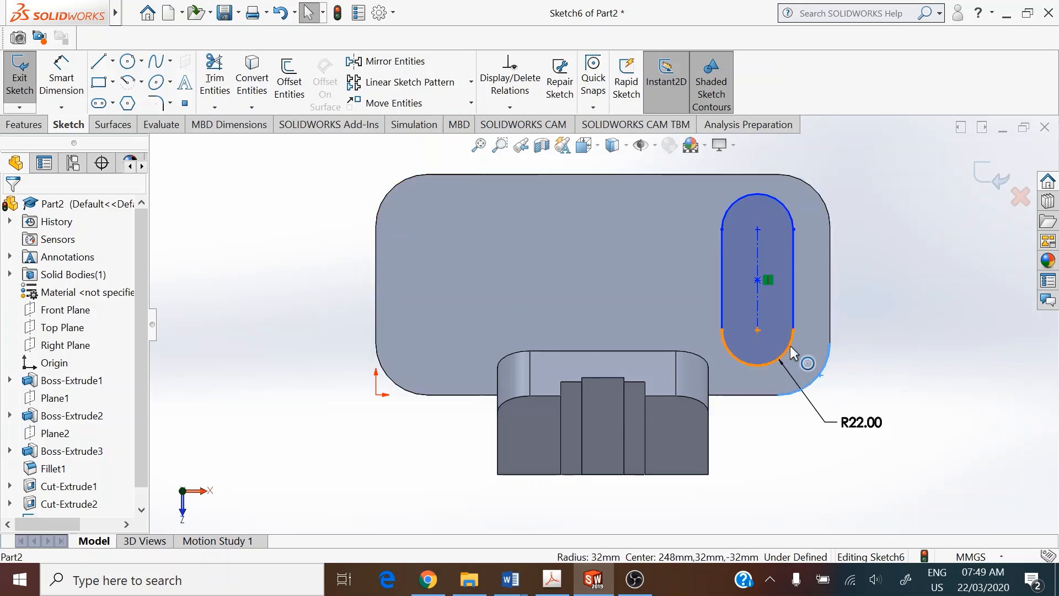
pyautogui.keyDown('ctrl'); pyautogui.click(784, 347); pyautogui.keyUp('ctrl')
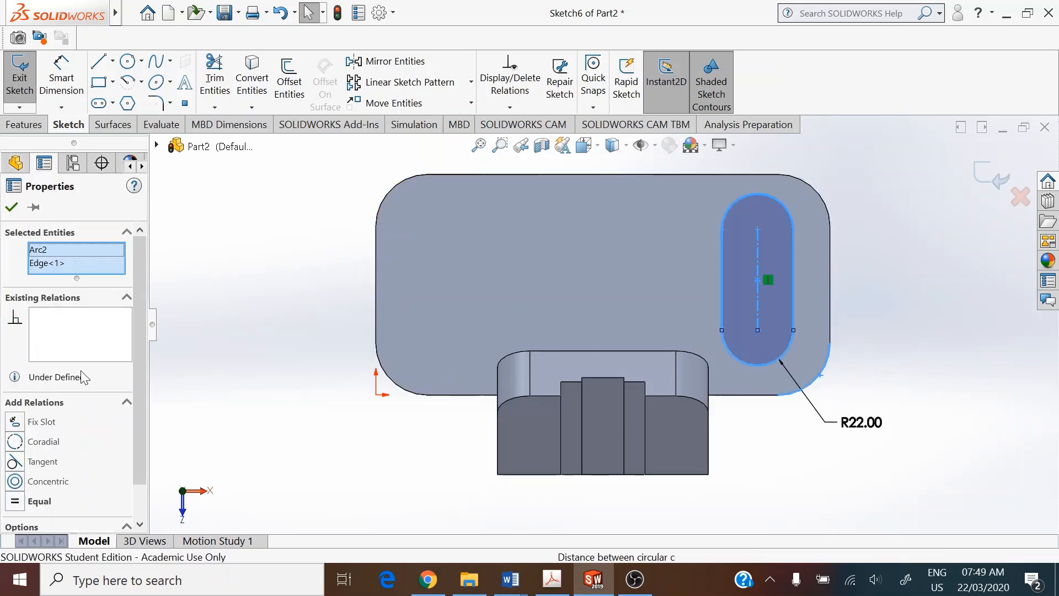
pyautogui.click(15, 482)
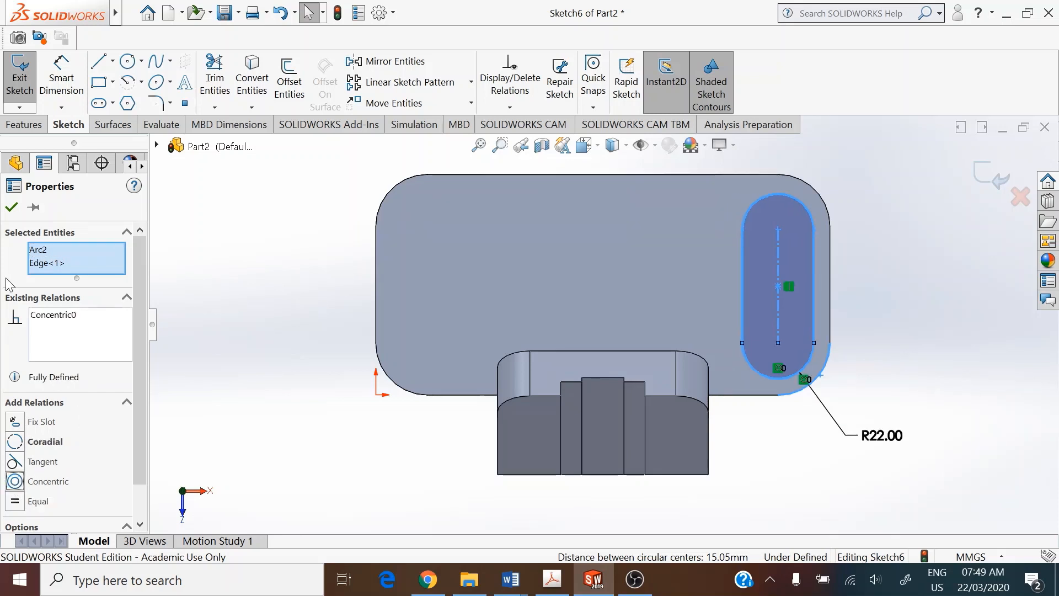
pyautogui.click(12, 207)
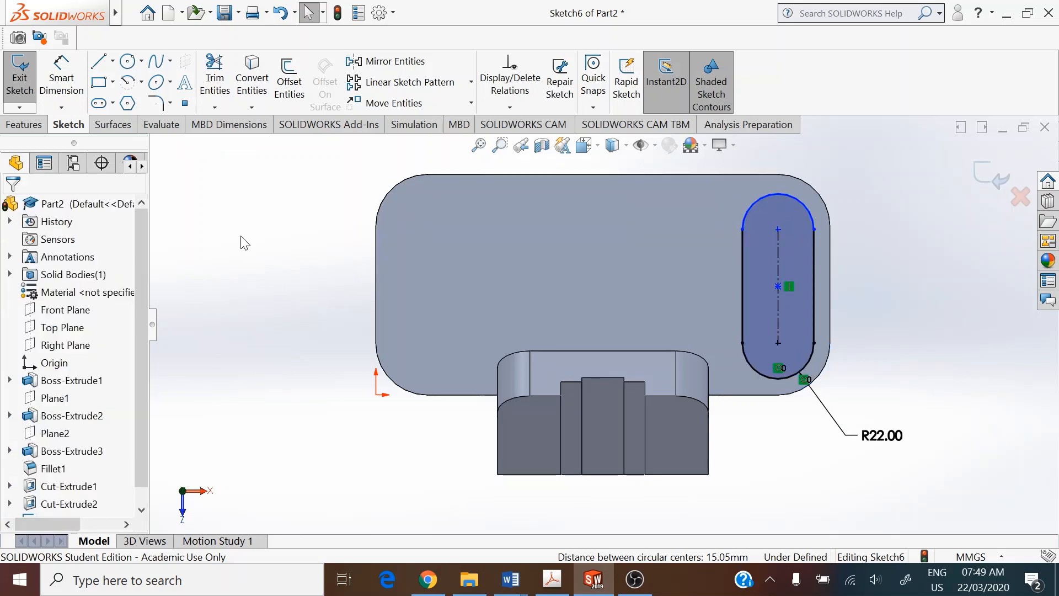
pyautogui.click(824, 202)
pyautogui.keyDown('ctrl'); pyautogui.click(803, 208); pyautogui.keyUp('ctrl')
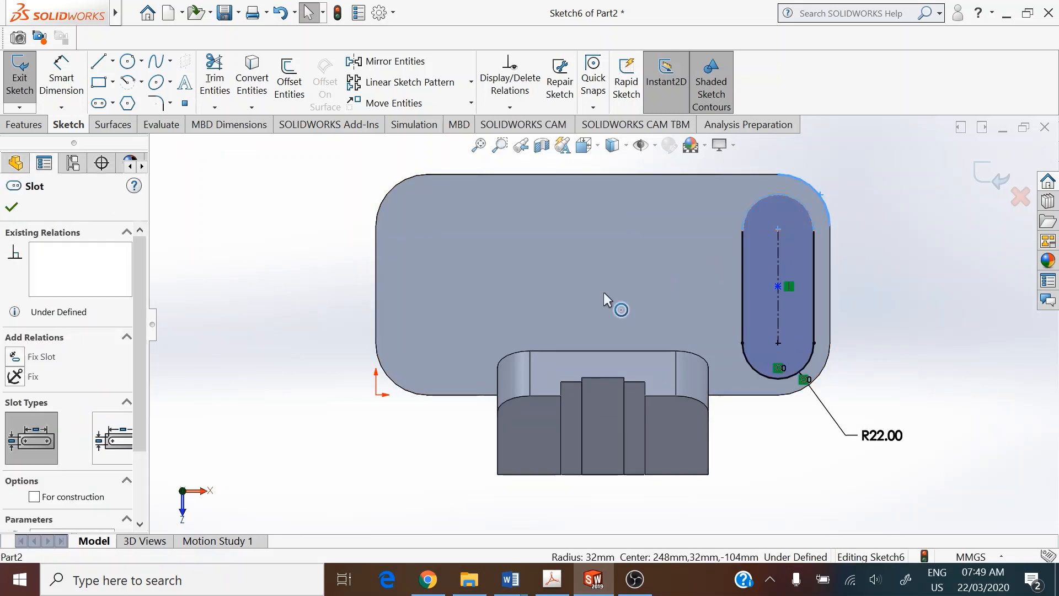
pyautogui.click(15, 481)
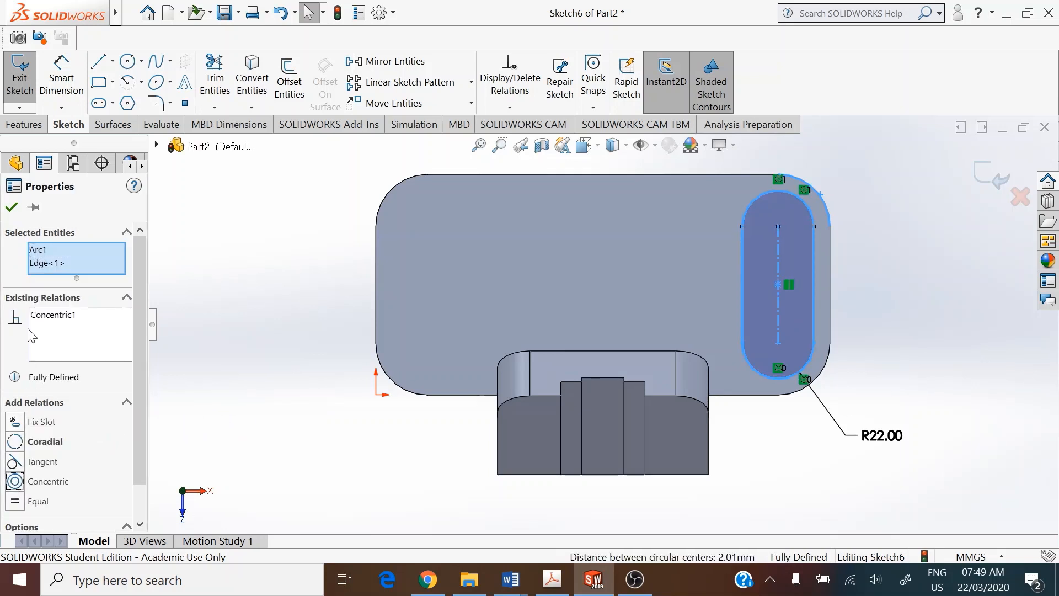
pyautogui.click(11, 208)
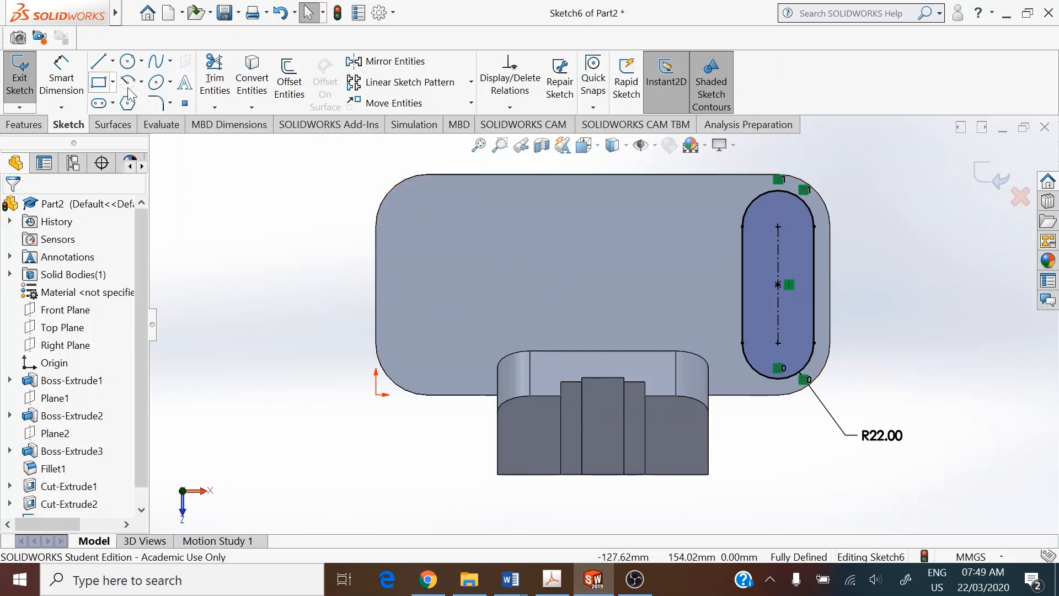
# Step: Draw a vertical construction centreline near the middle of the base, from just beyond its upper edge to above the inclined block
pyautogui.click(112, 61)
pyautogui.click(137, 102)
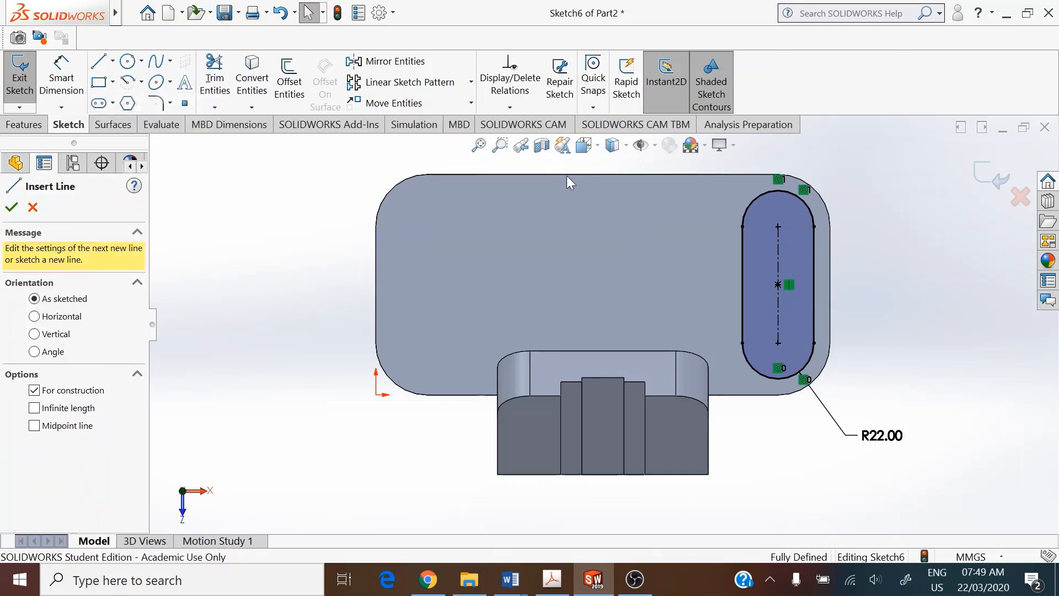
pyautogui.click(596, 165)
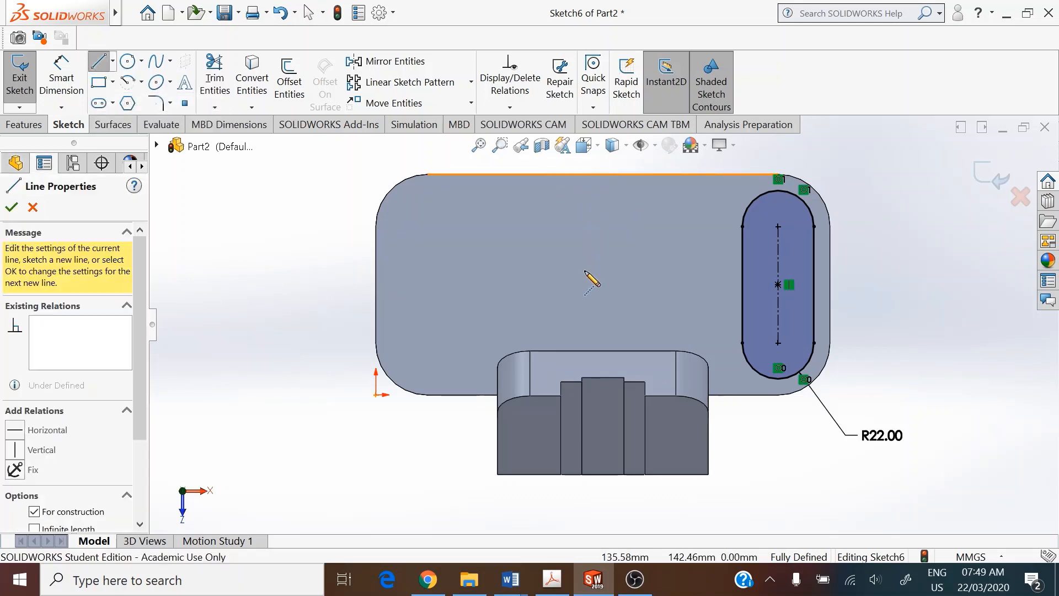
pyautogui.click(595, 334)
pyautogui.rightClick(905, 307)
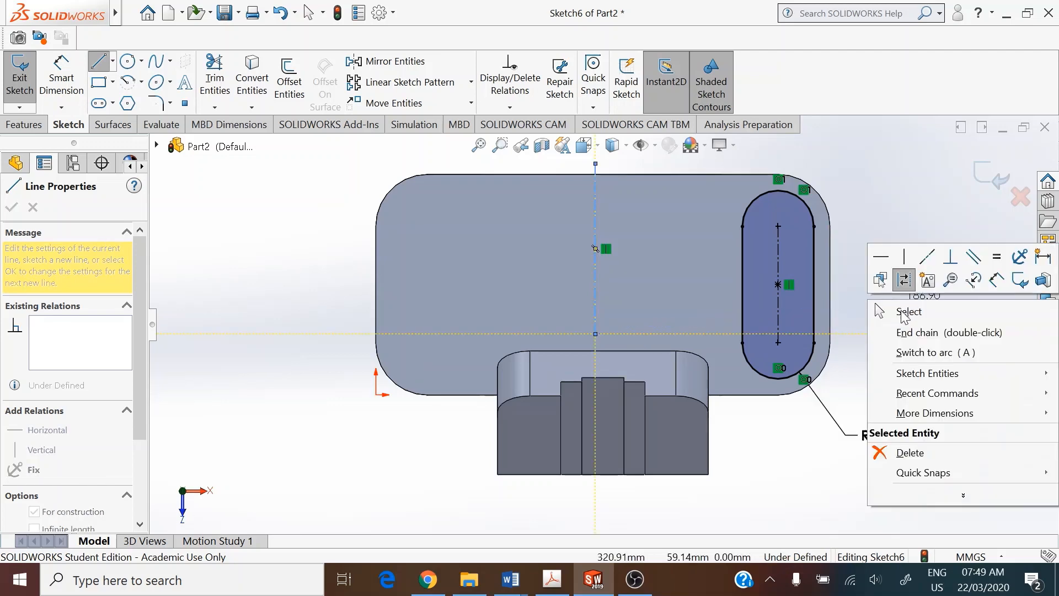
pyautogui.click(894, 307)
# Step: Centre the construction line between the base's two vertical side edges with a Symmetric relation
pyautogui.click(597, 224)
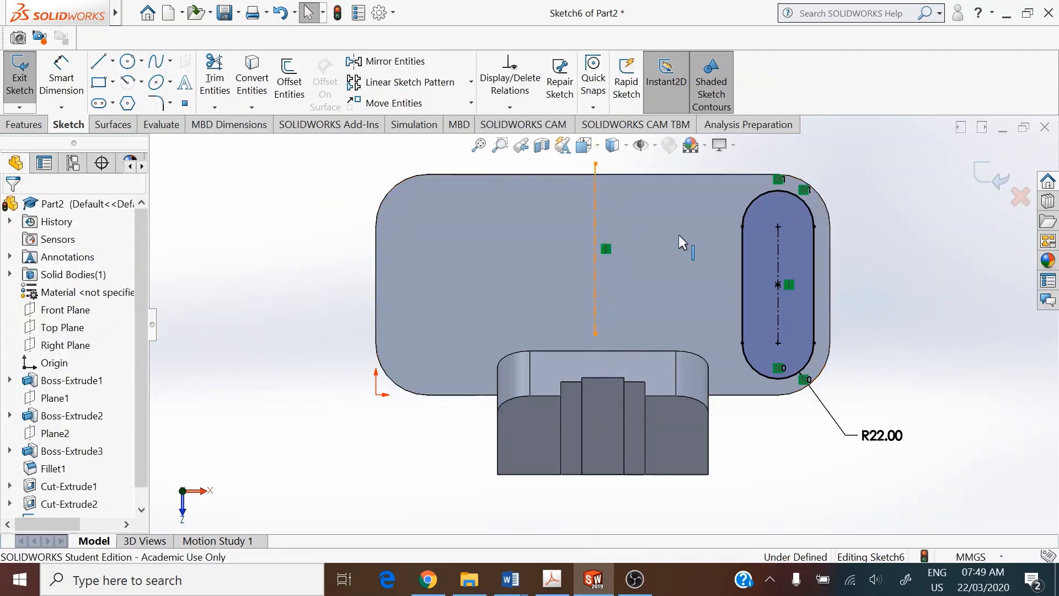
pyautogui.keyDown('ctrl'); pyautogui.click(376, 265); pyautogui.keyUp('ctrl')
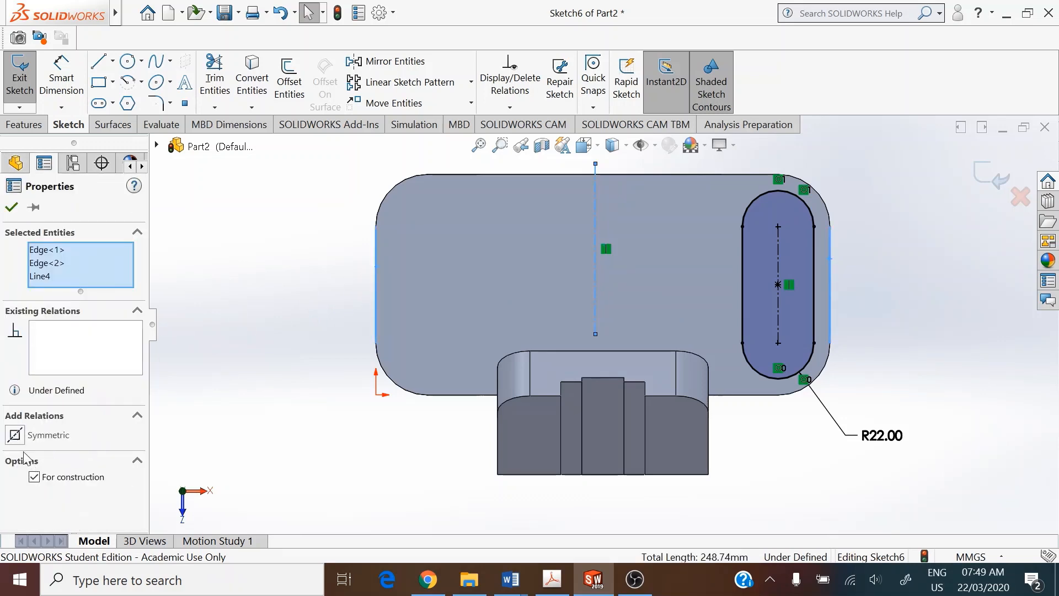
pyautogui.click(15, 435)
pyautogui.click(12, 207)
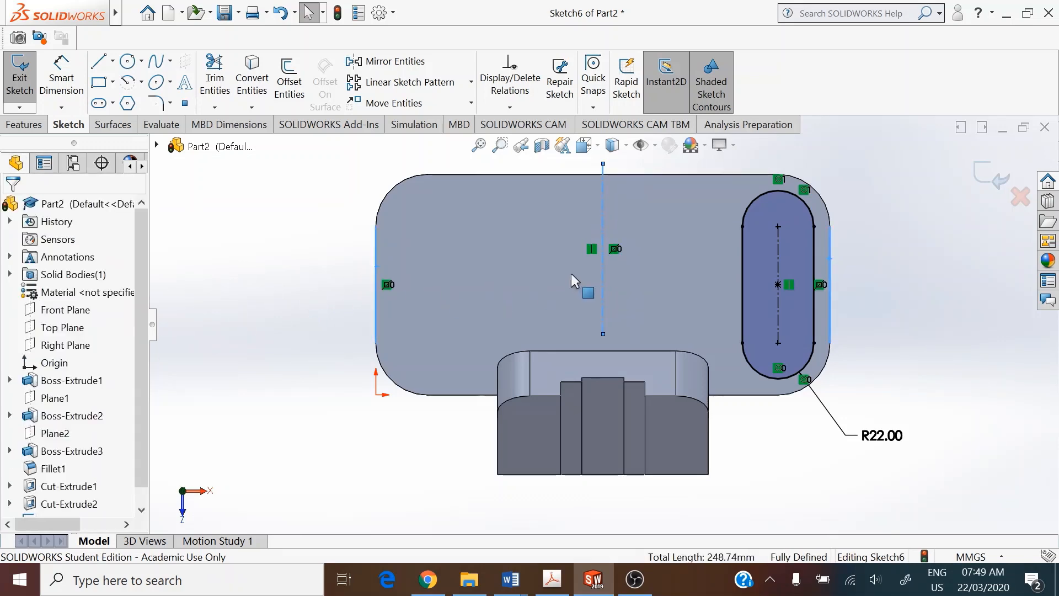
pyautogui.click(308, 209)
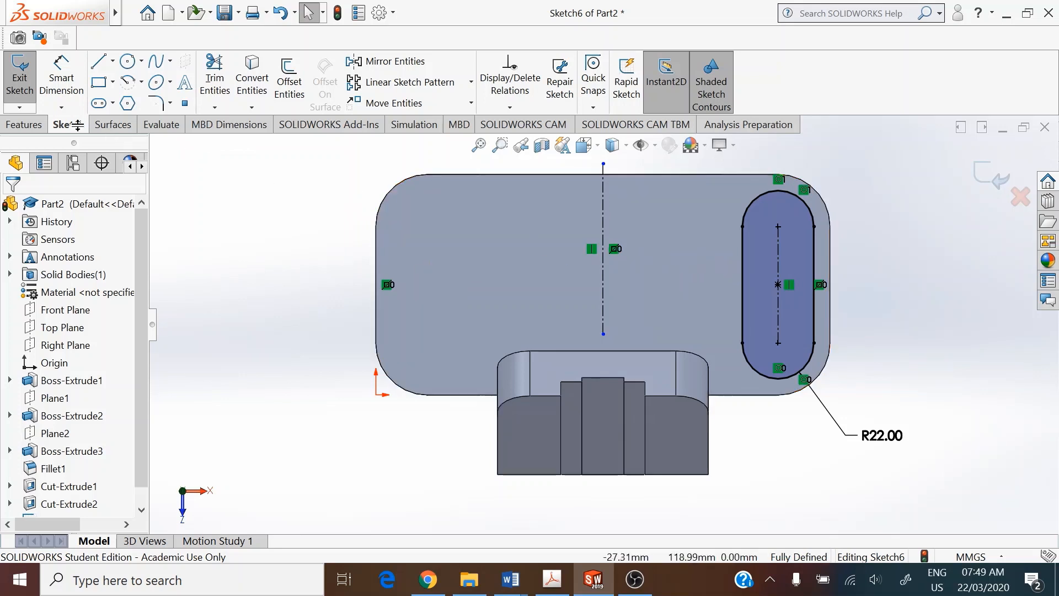
# Step: Mirror a copy of the slot about the vertical centreline onto the opposite end of the base
pyautogui.click(409, 62)
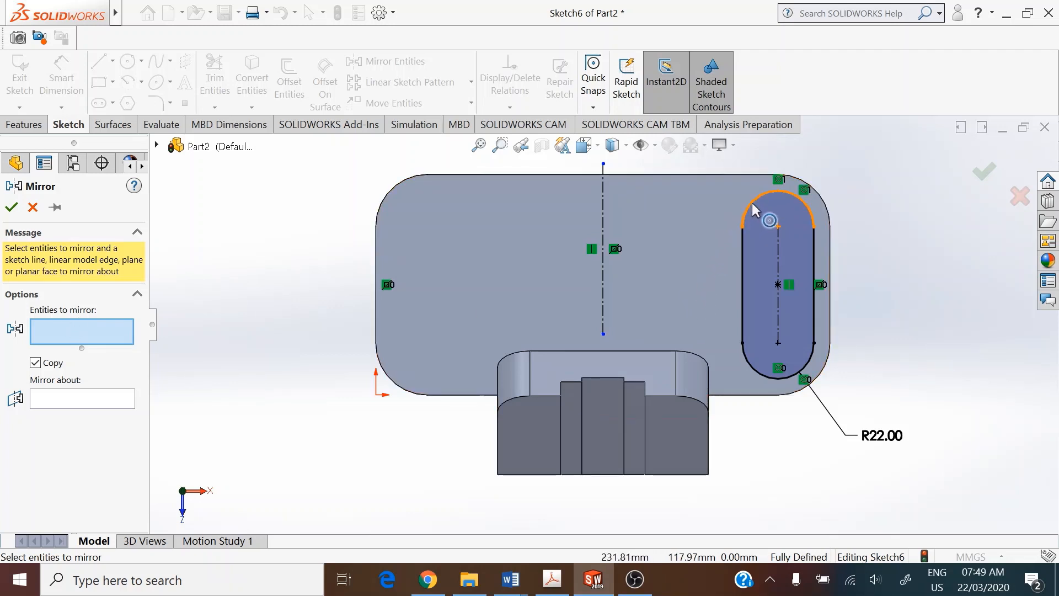
pyautogui.moveTo(859, 161); pyautogui.dragTo(727, 385)
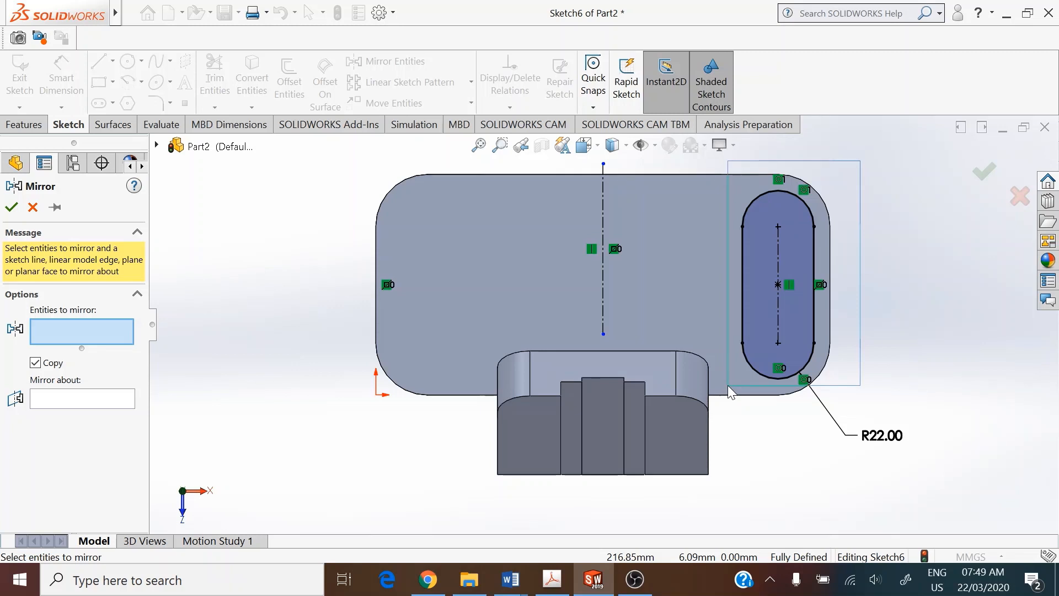
pyautogui.moveTo(727, 385); pyautogui.dragTo(727, 385)
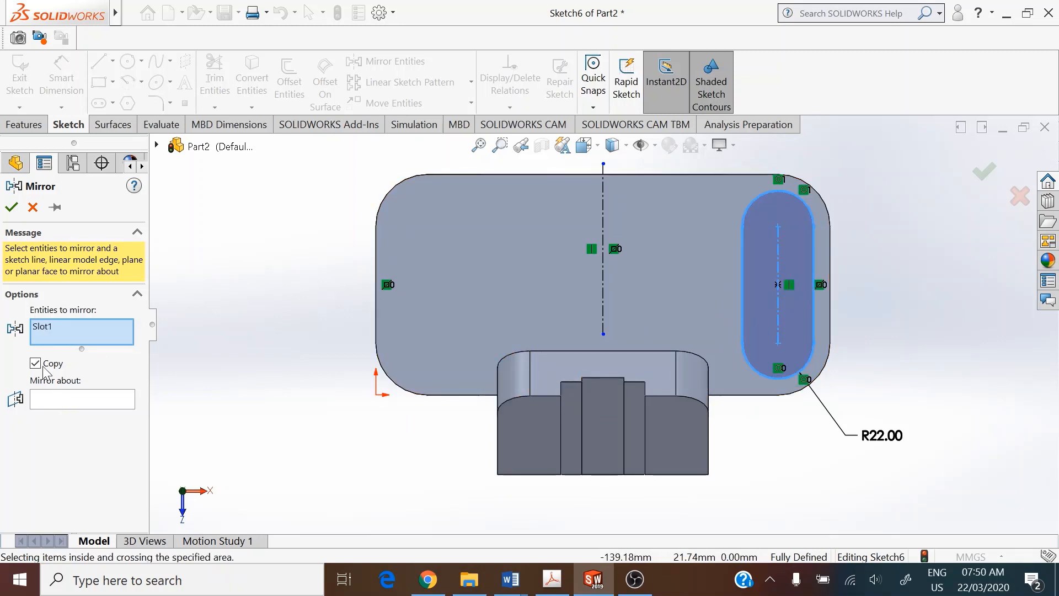
pyautogui.click(69, 399)
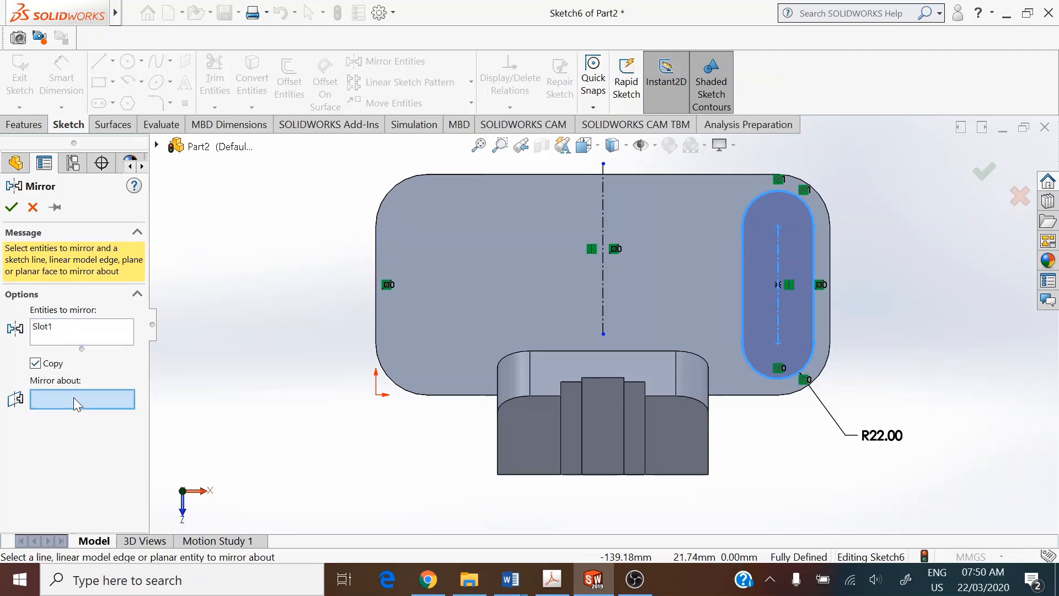
pyautogui.click(603, 280)
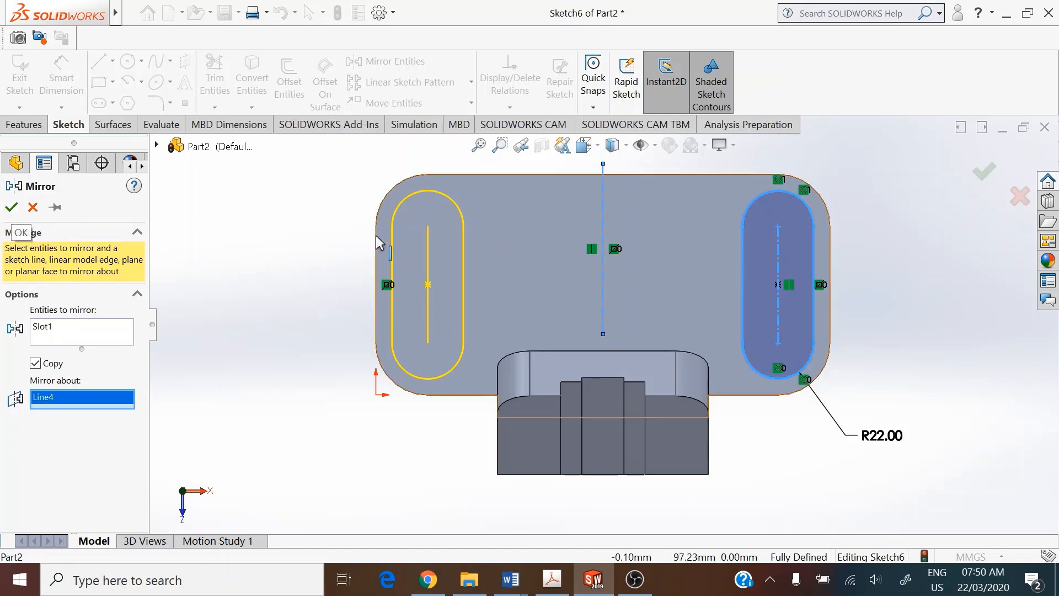
pyautogui.click(11, 210)
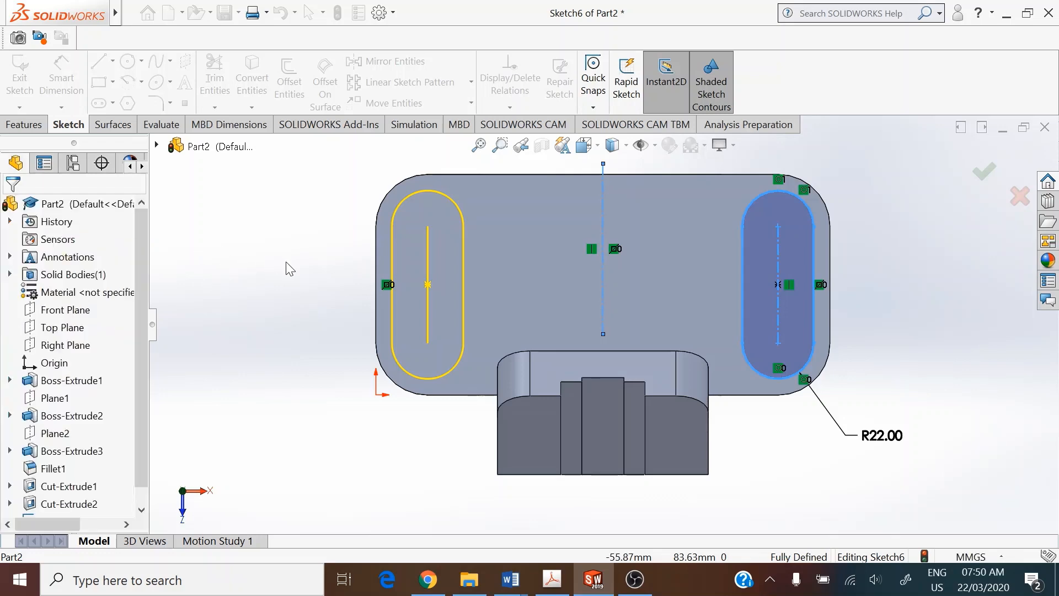
# Step: Extrude both slot profiles upward from the base's top face as a Blind boss with a 3 mm depth, seen in isometric view
pyautogui.click(586, 145)
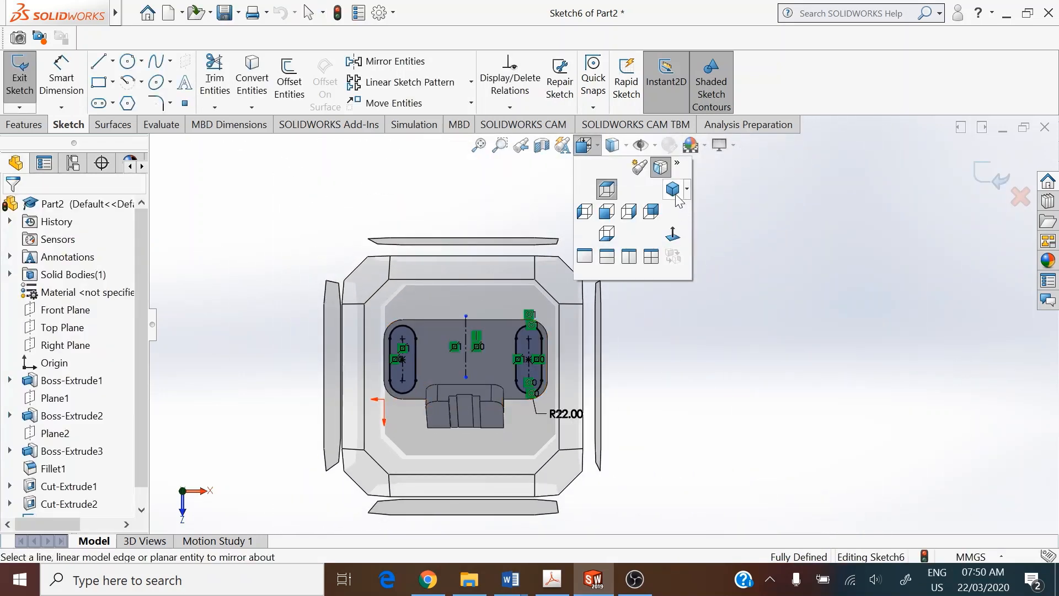
pyautogui.click(672, 189)
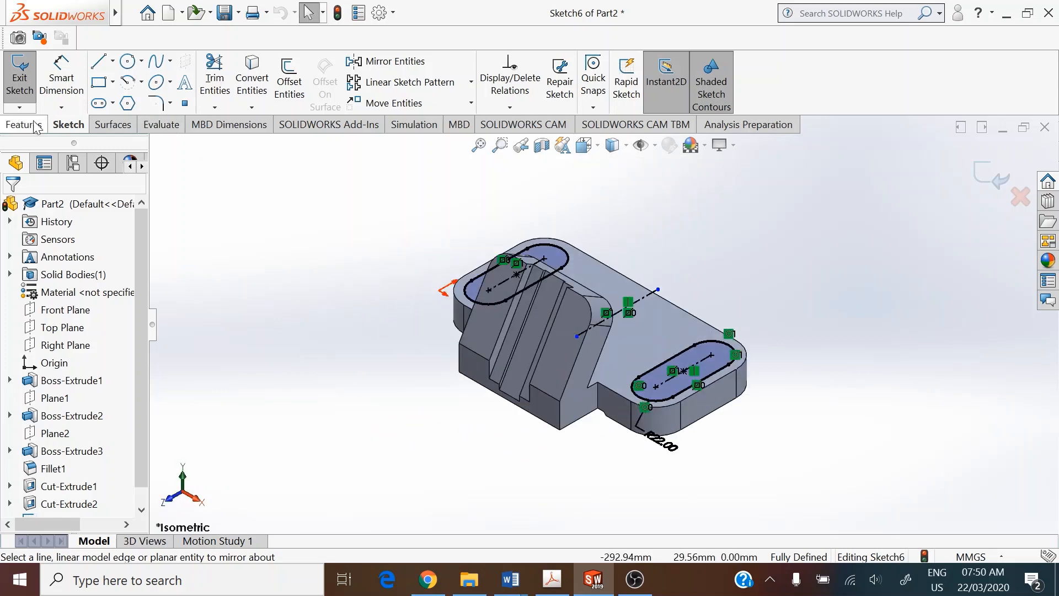
pyautogui.click(25, 125)
pyautogui.click(37, 83)
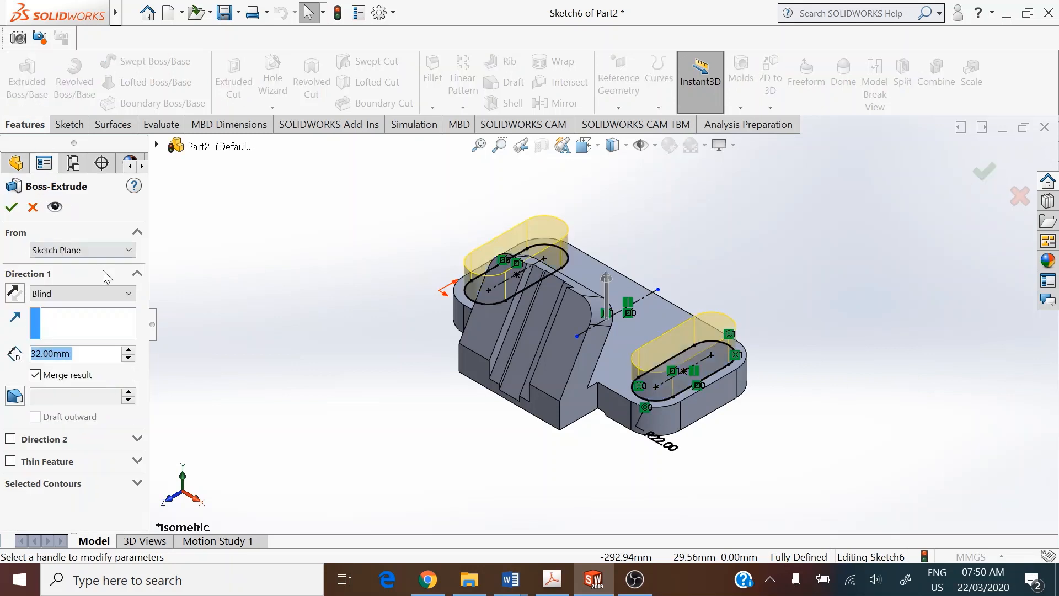
pyautogui.write('3')
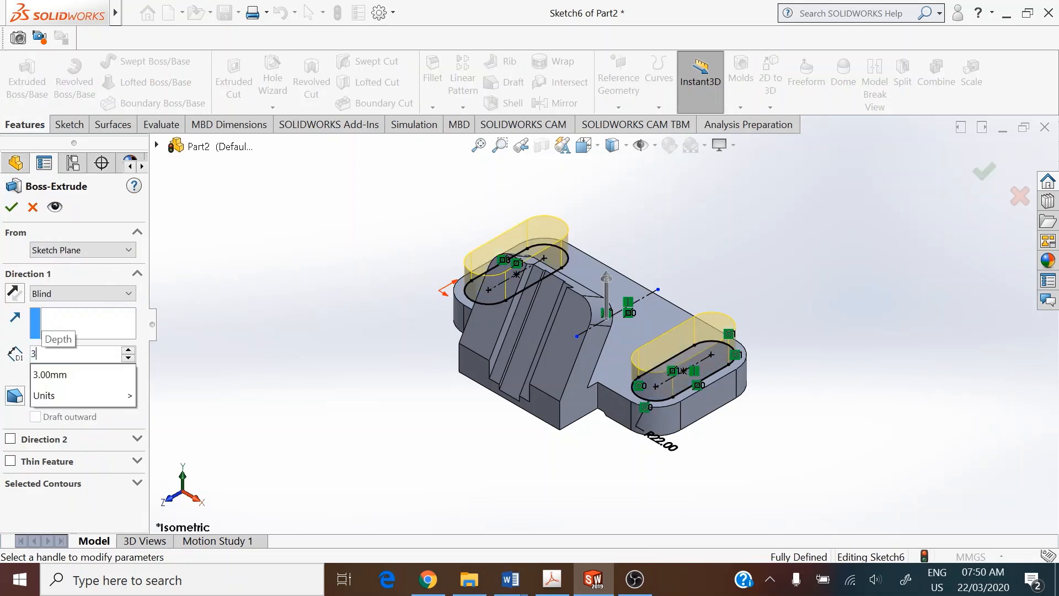
# Step: Extrude the two end slot profiles on the base plate by 3 mm as raised bosses
pyautogui.press('Return')
pyautogui.click(8, 213)
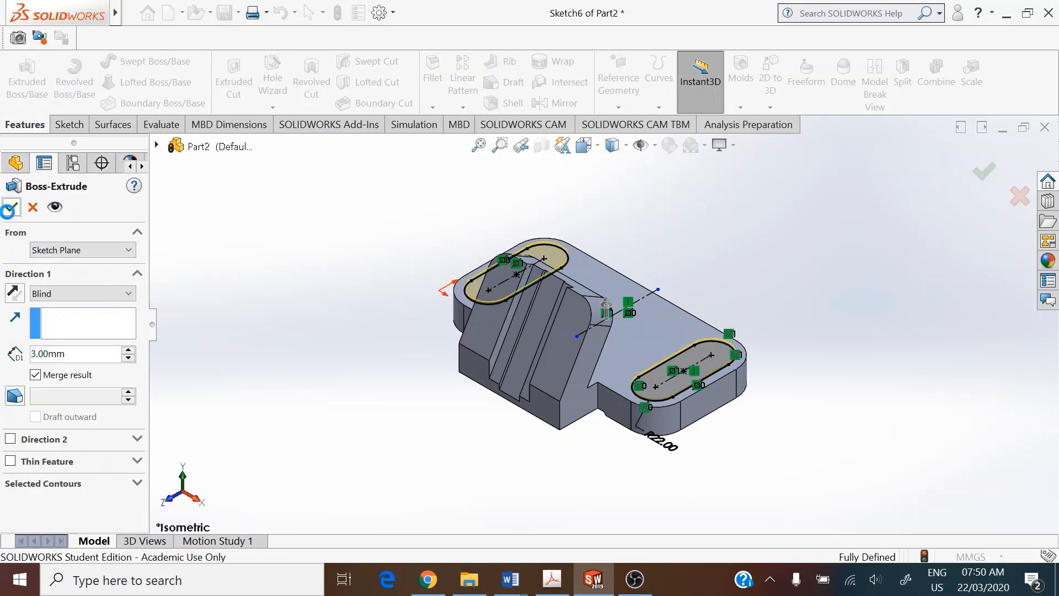
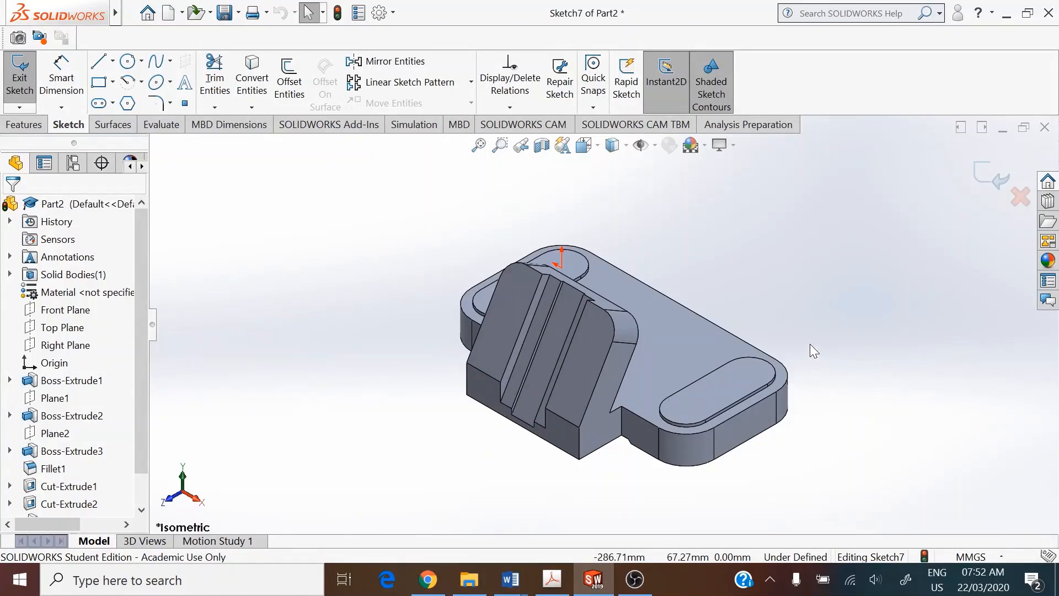
# Step: Exit the current sketch and discard its changes
pyautogui.moveTo(765, 272); pyautogui.dragTo(659, 334, button='middle')
pyautogui.click(670, 337)
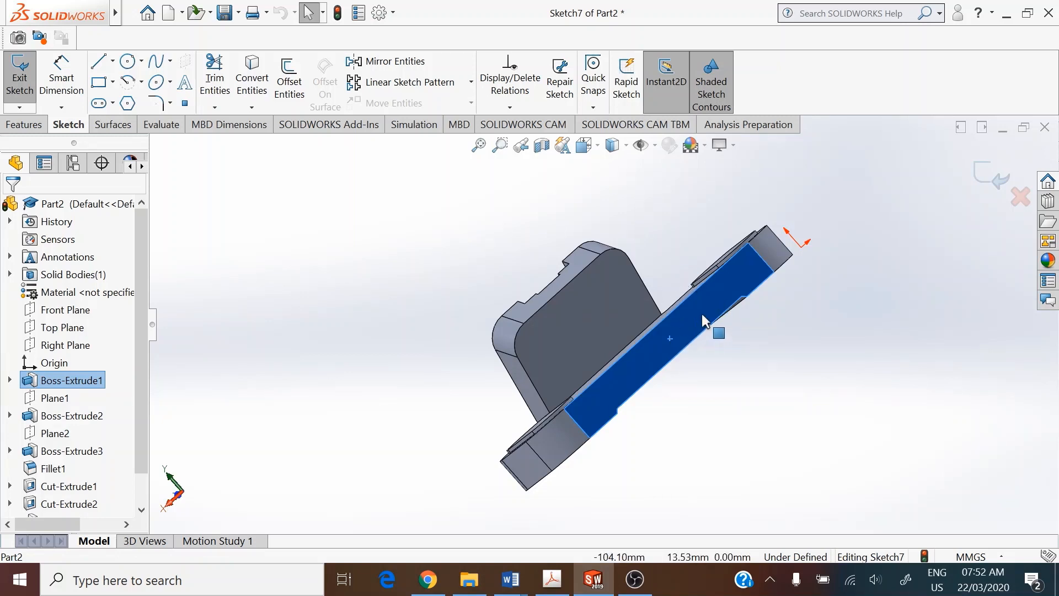
pyautogui.click(1020, 198)
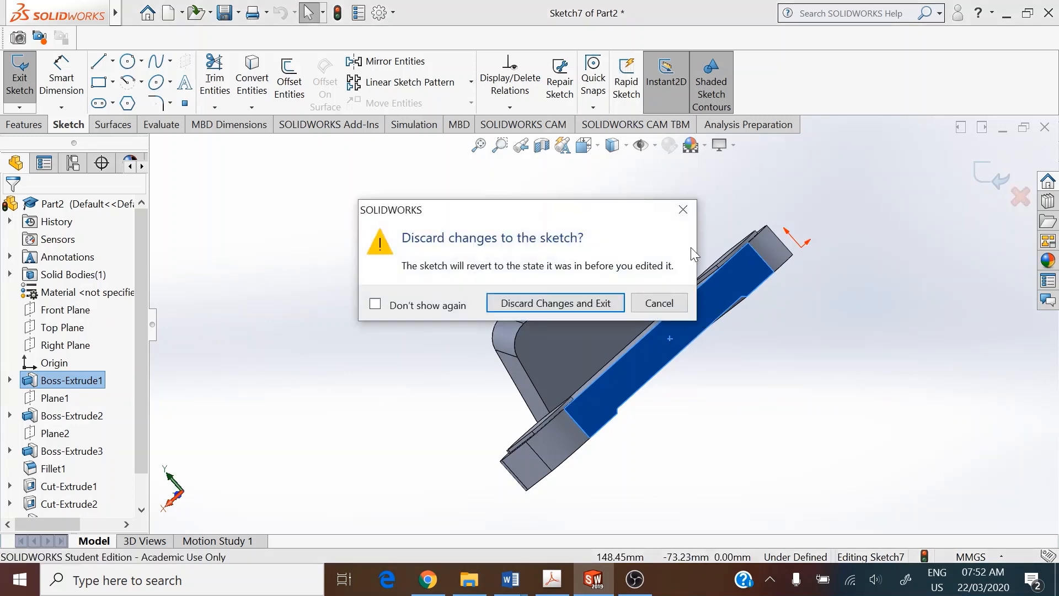
pyautogui.click(600, 304)
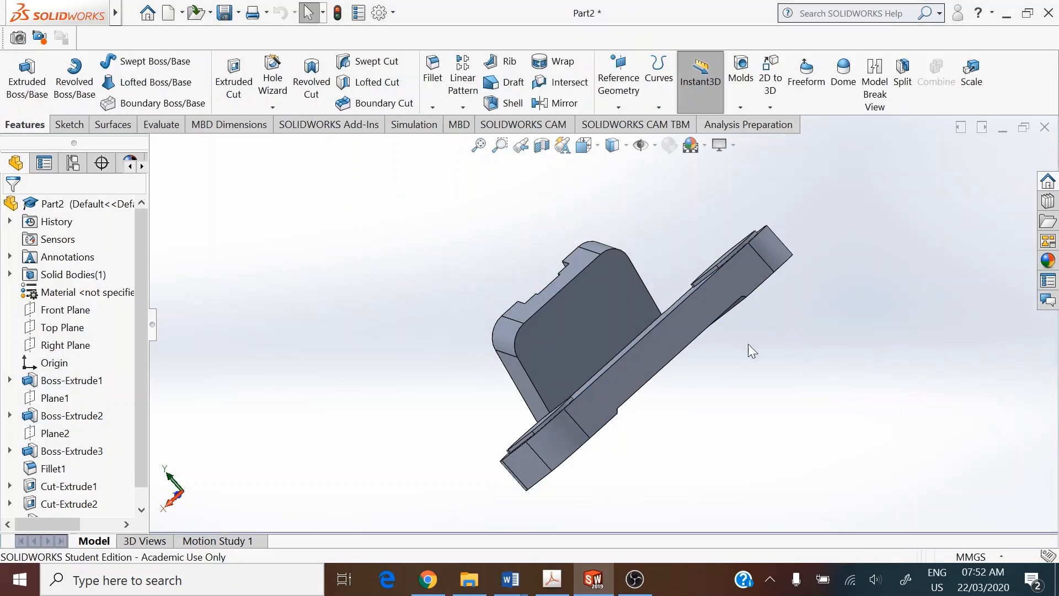
# Step: Start a new sketch on the long flat rear face of the base plate, behind the inclined block
pyautogui.click(676, 339)
pyautogui.click(738, 305)
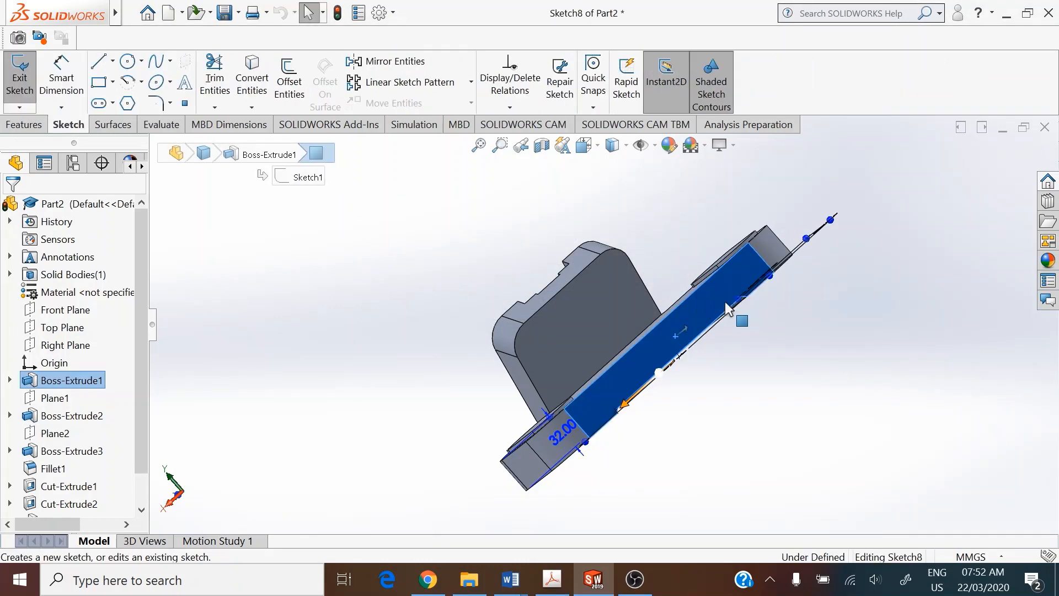
pyautogui.click(584, 146)
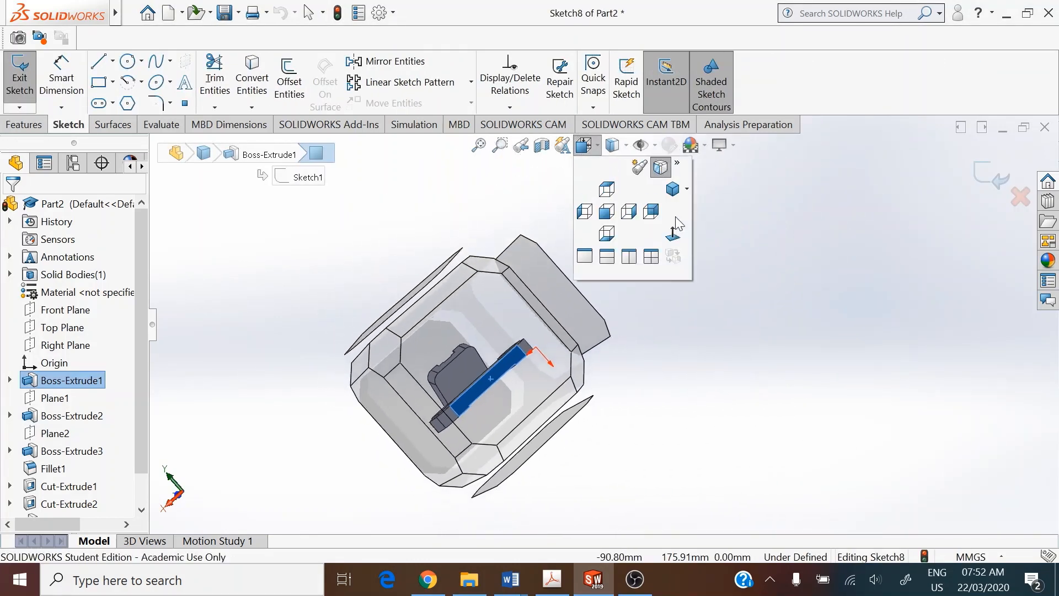
pyautogui.click(680, 237)
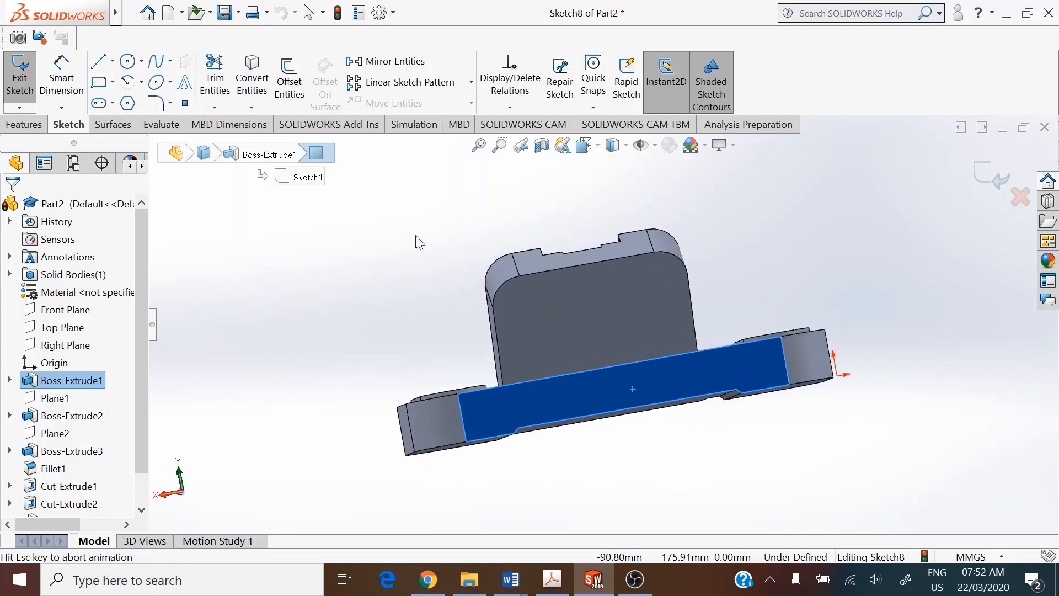
# Step: Sketch a vertical line about 44 mm long upward from the base plate's upper edge, near the block's left side
pyautogui.click(98, 61)
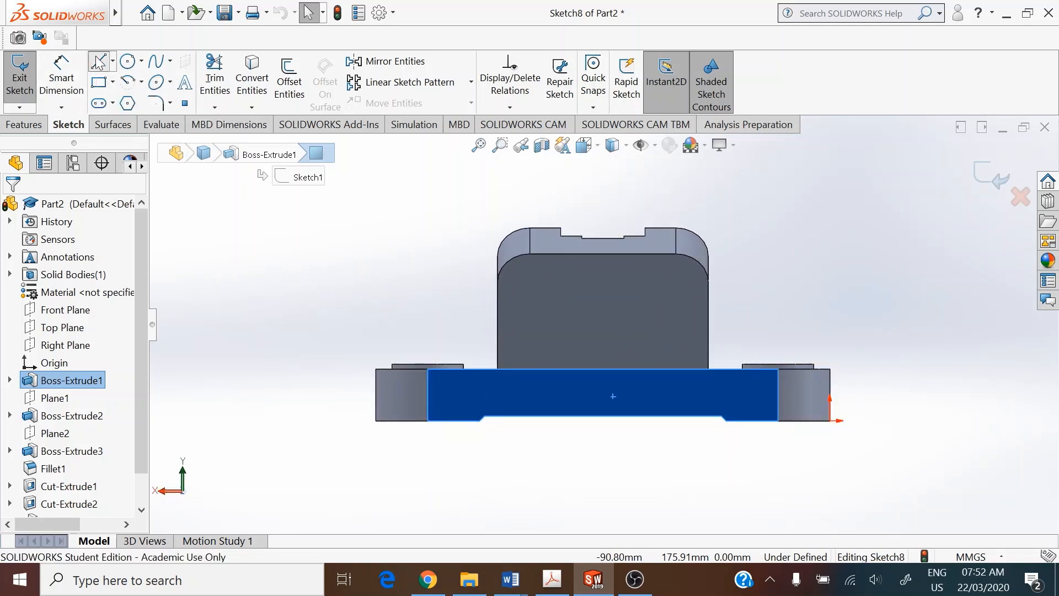
pyautogui.click(532, 369)
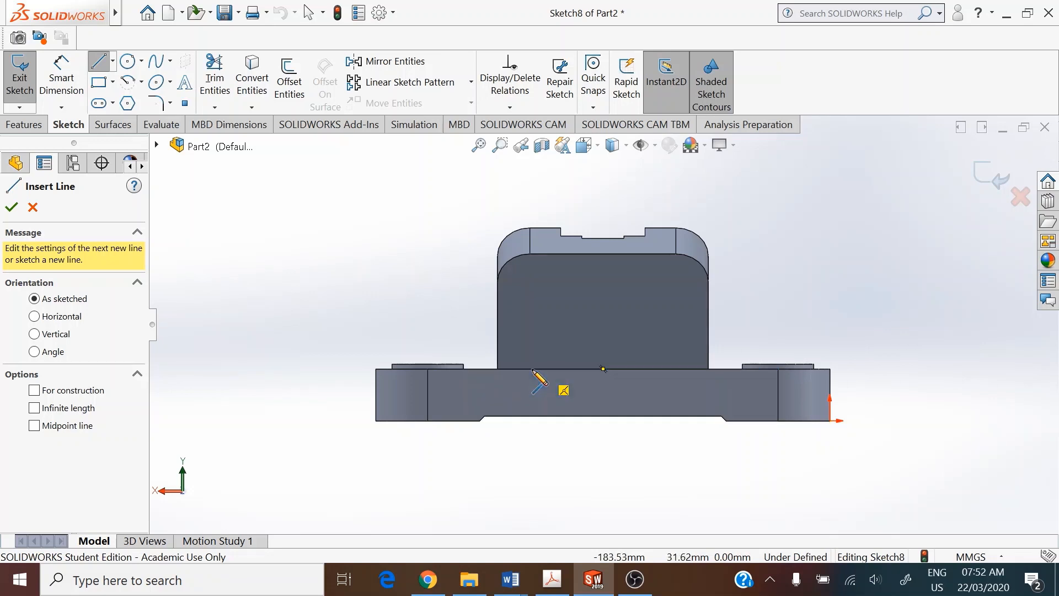
pyautogui.click(532, 298)
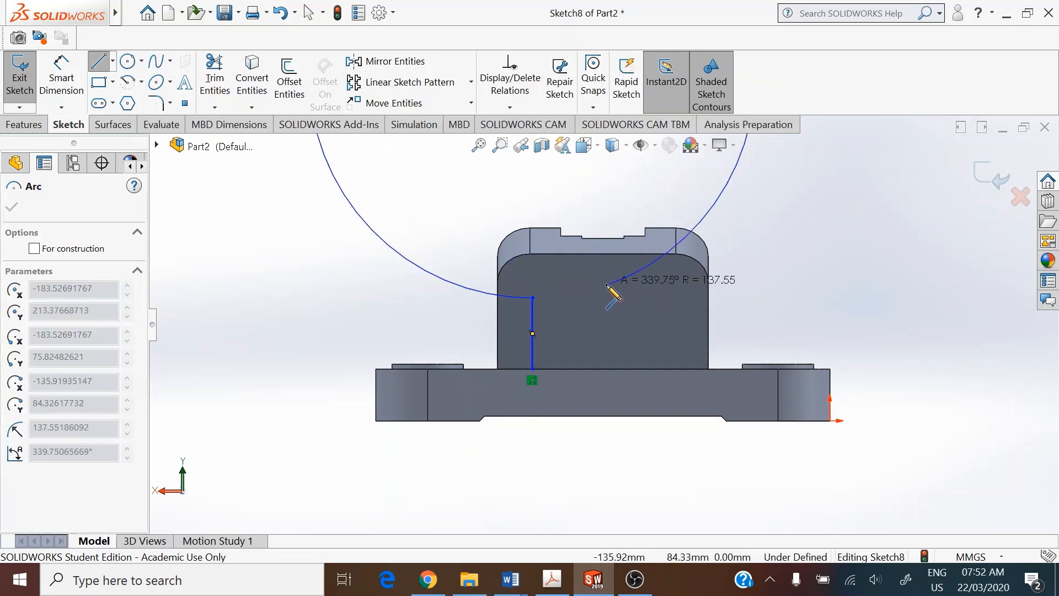
pyautogui.rightClick(599, 316)
pyautogui.click(612, 317)
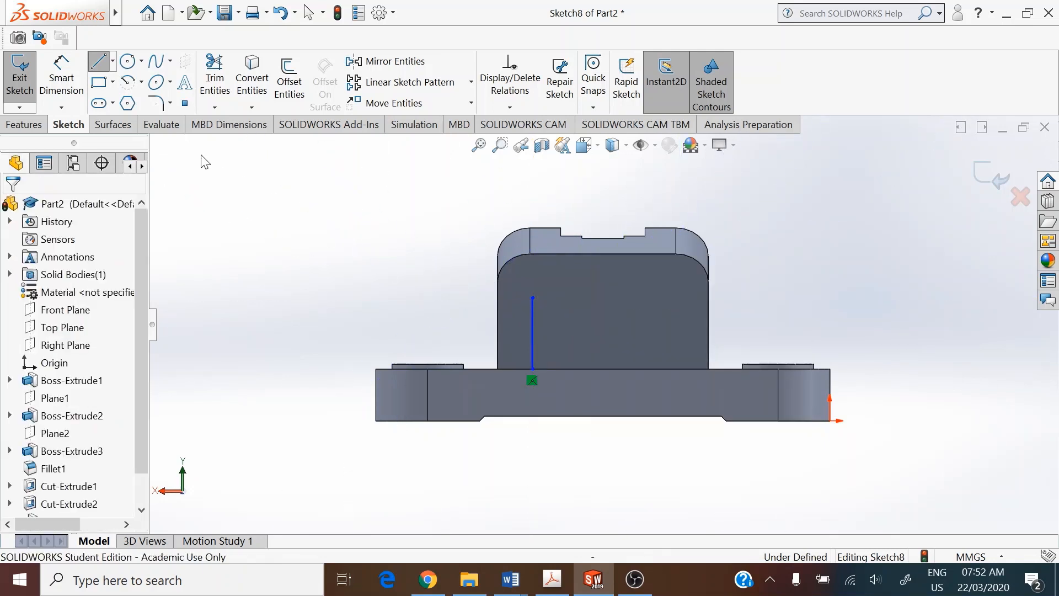
# Step: Sketch a three-point arc of about 39 mm radius from the vertical line's upper end, bulging upward and ending level with its start
pyautogui.click(132, 85)
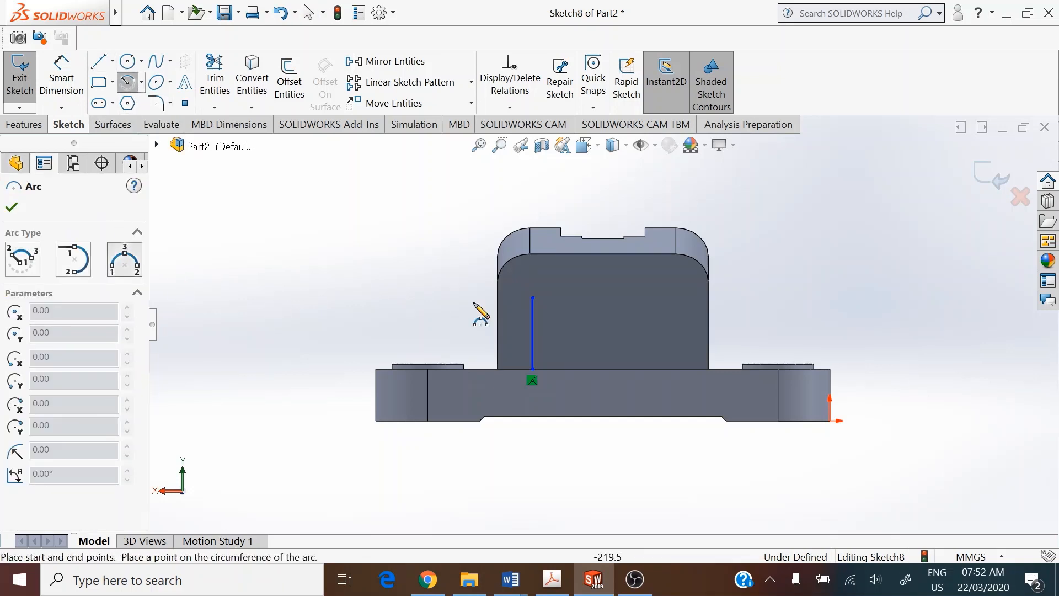
pyautogui.click(533, 298)
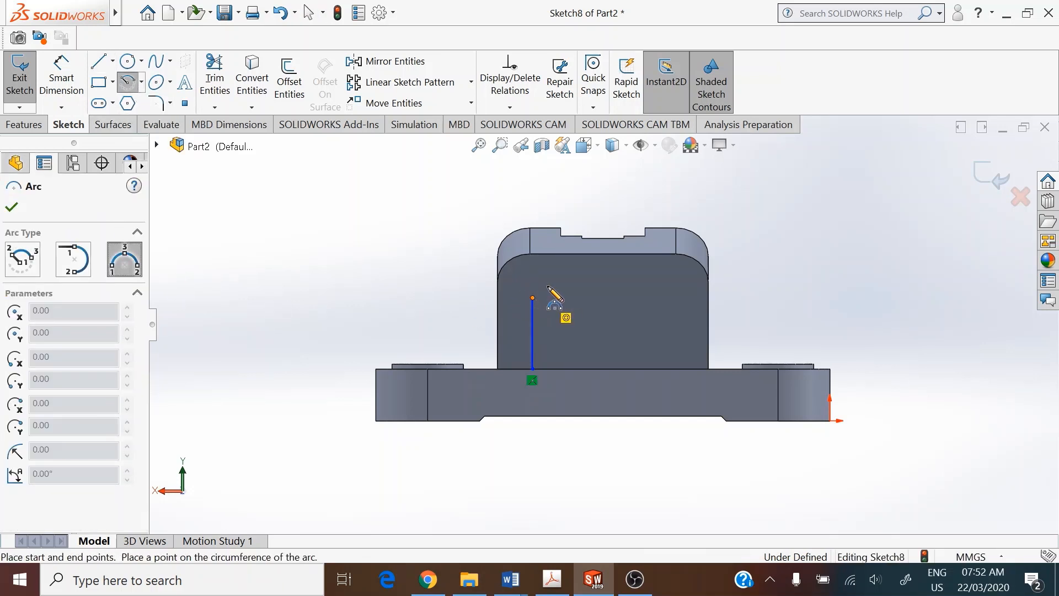
pyautogui.click(656, 298)
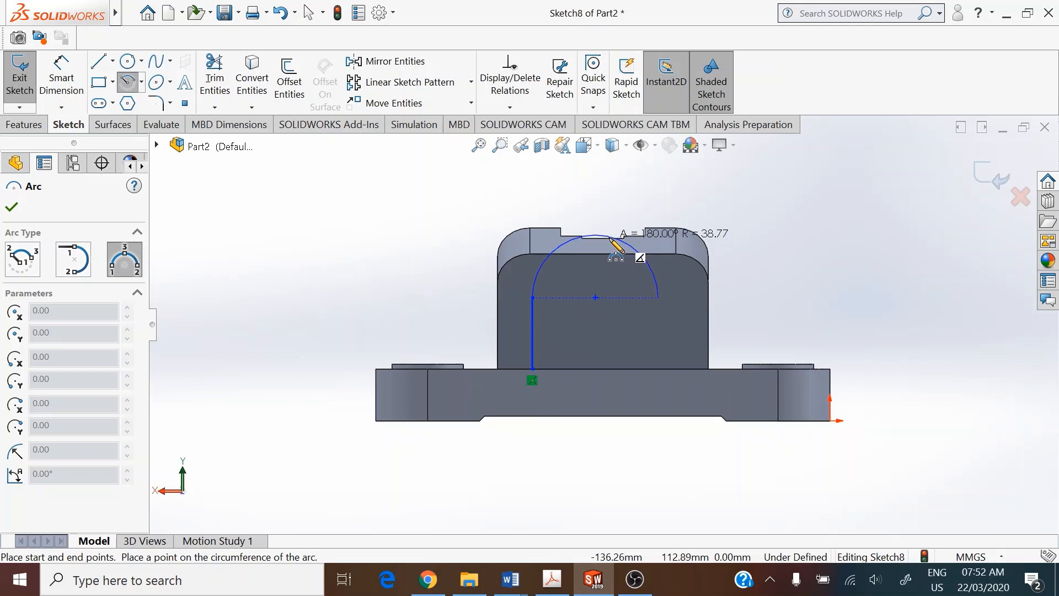
pyautogui.click(624, 253)
pyautogui.rightClick(763, 246)
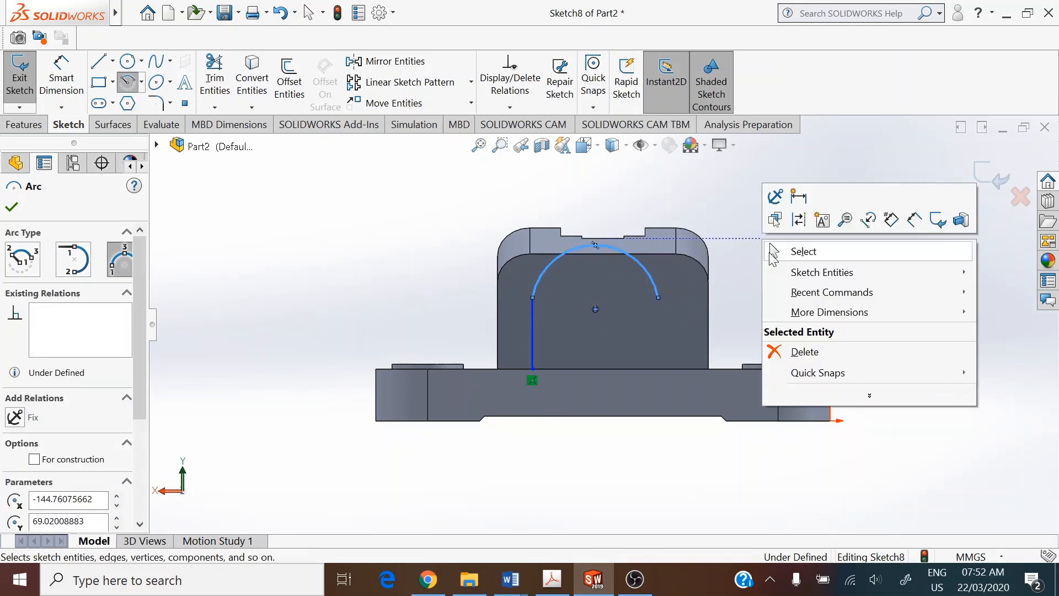
pyautogui.click(788, 251)
# Step: Close the arched profile with a vertical line down from the arc's free end and a horizontal line along the base plate's upper edge
pyautogui.click(101, 63)
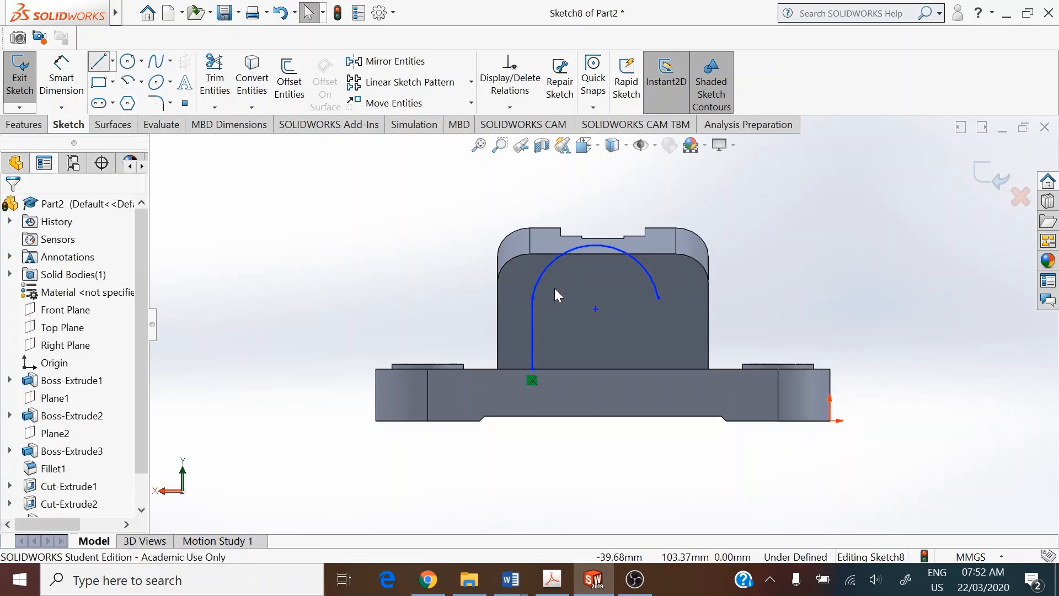
pyautogui.click(658, 298)
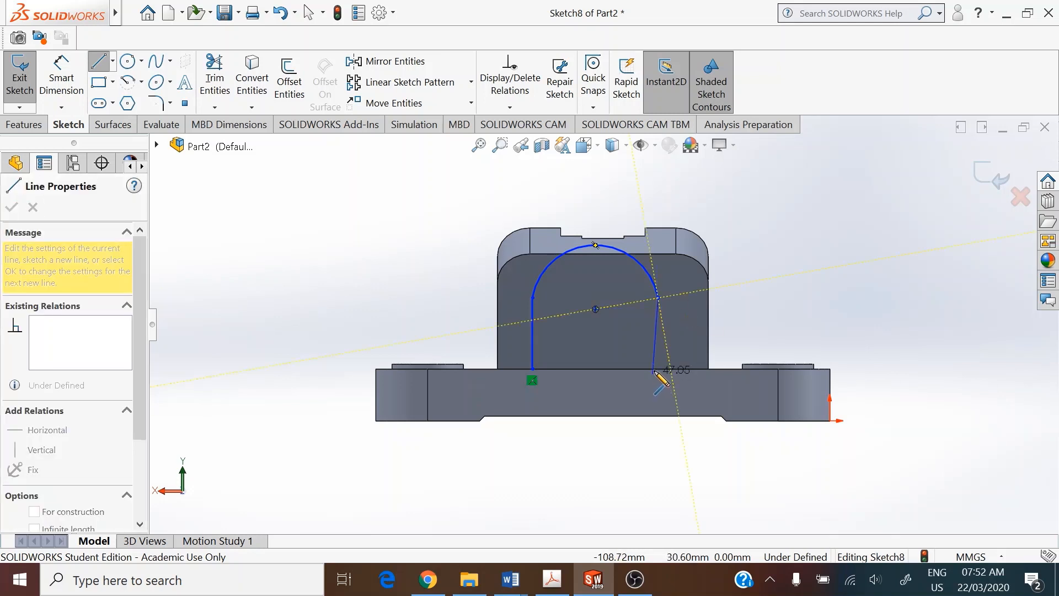
pyautogui.click(533, 368)
pyautogui.press('Escape')
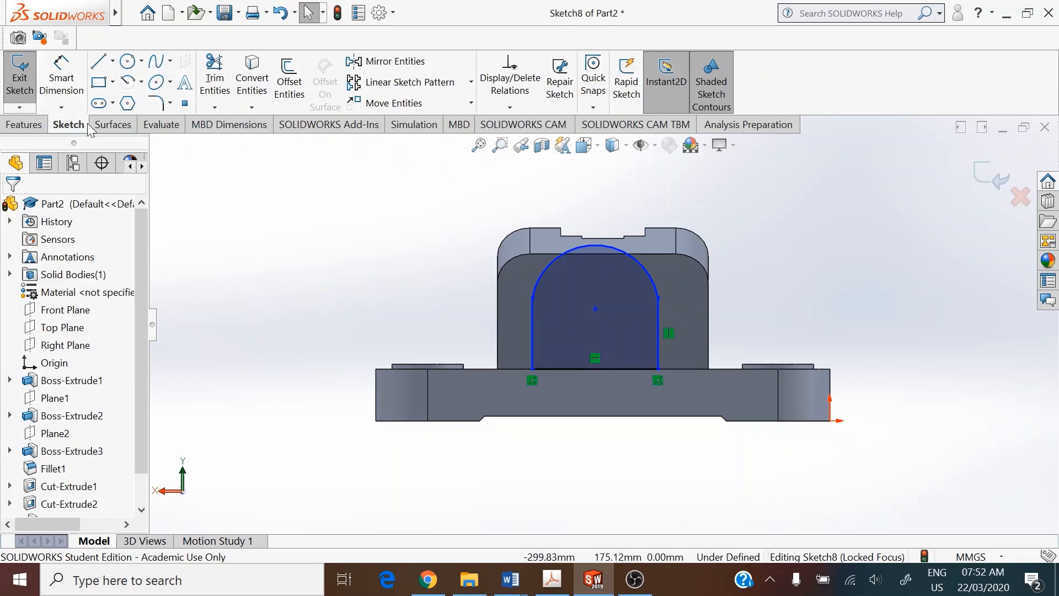
# Step: Dimension the arc's centre 70 mm above the base plate's bottom edge
pyautogui.click(61, 77)
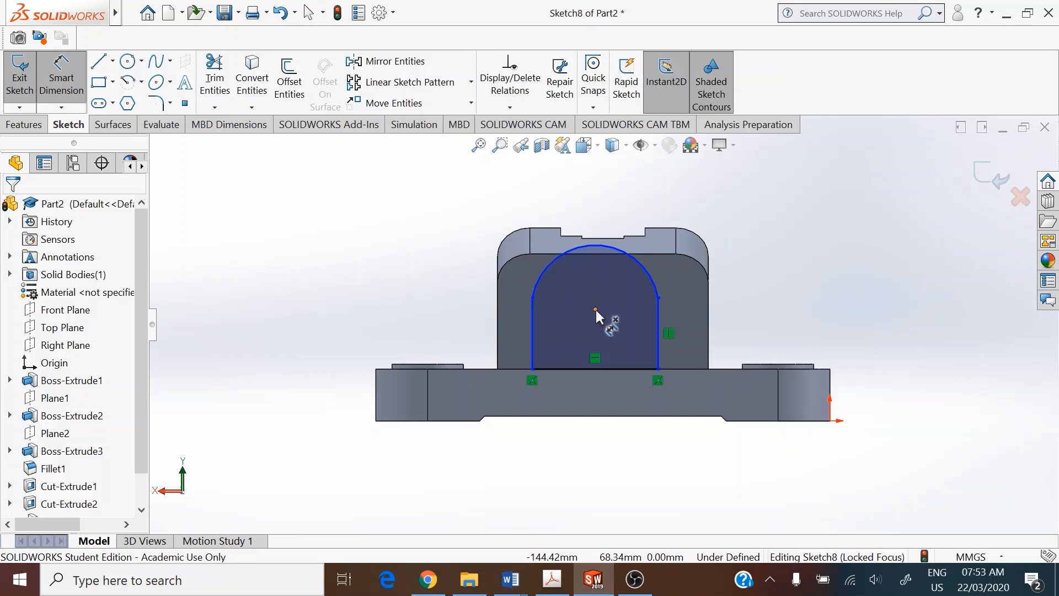
pyautogui.click(595, 310)
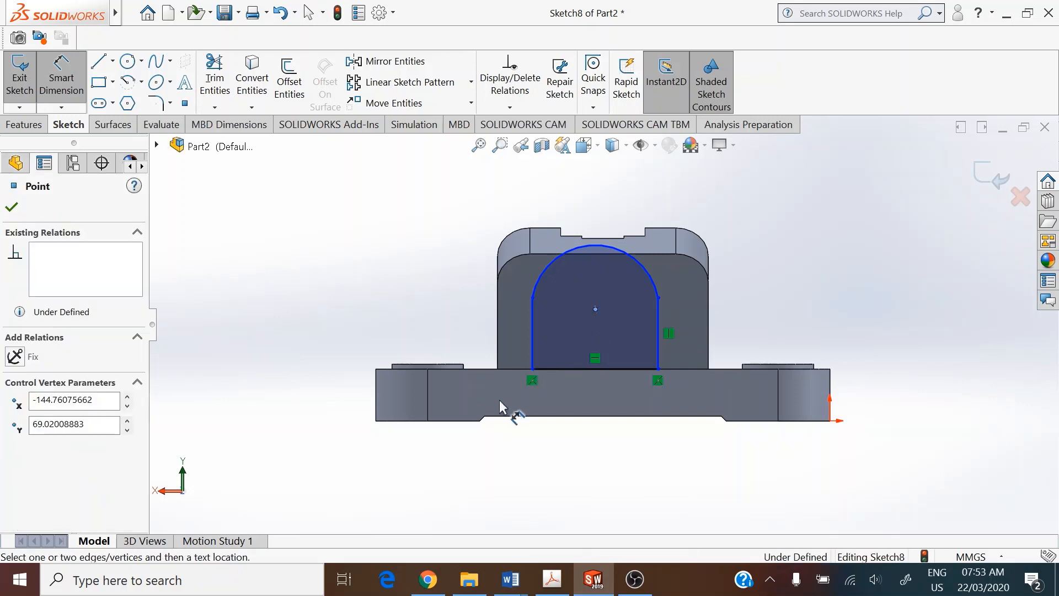
pyautogui.click(463, 423)
pyautogui.click(307, 384)
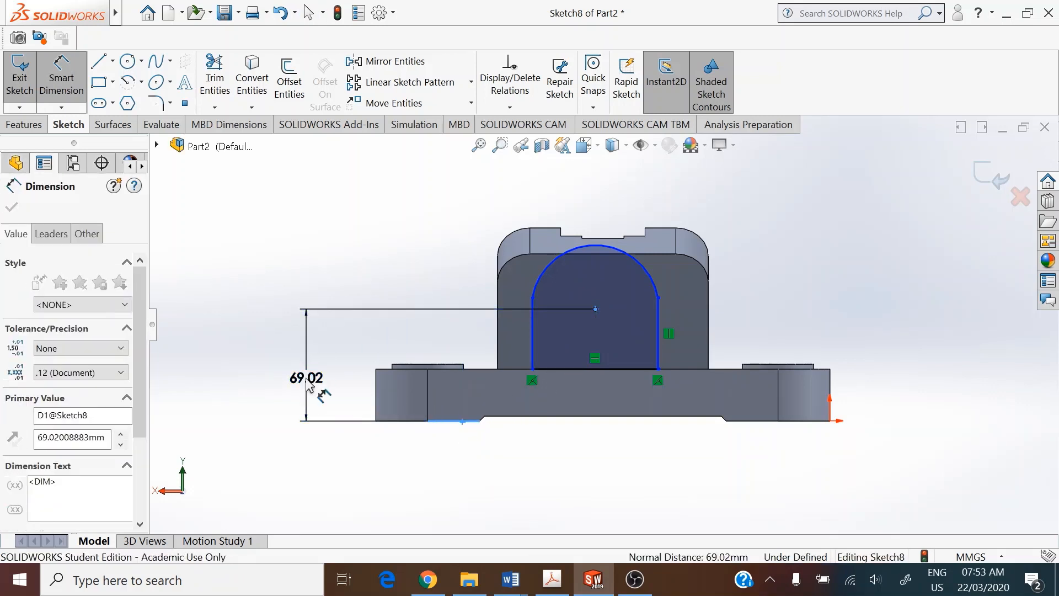
pyautogui.press('Return')
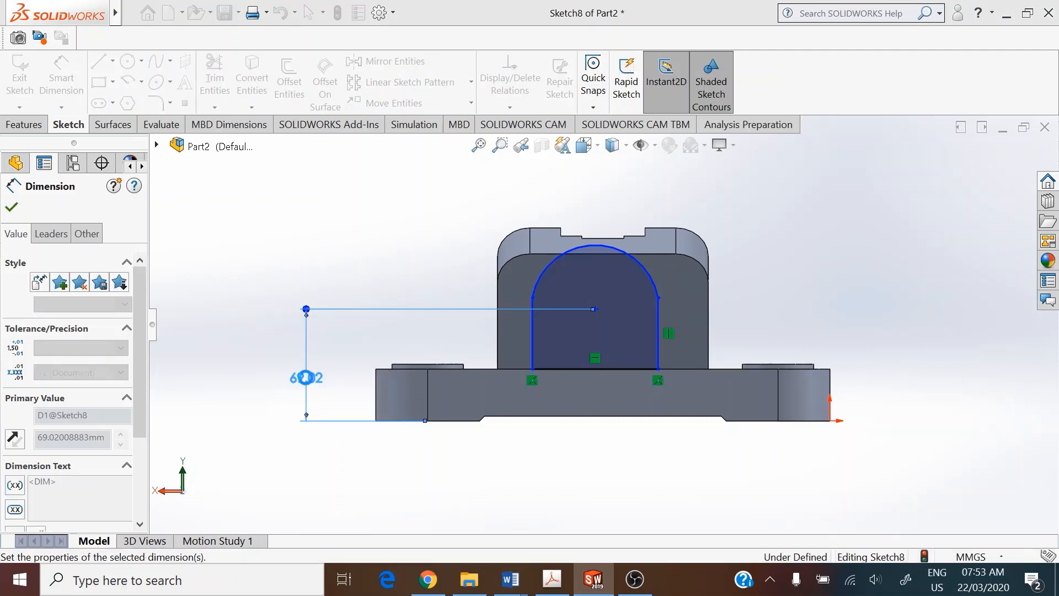
pyautogui.rightClick(340, 281)
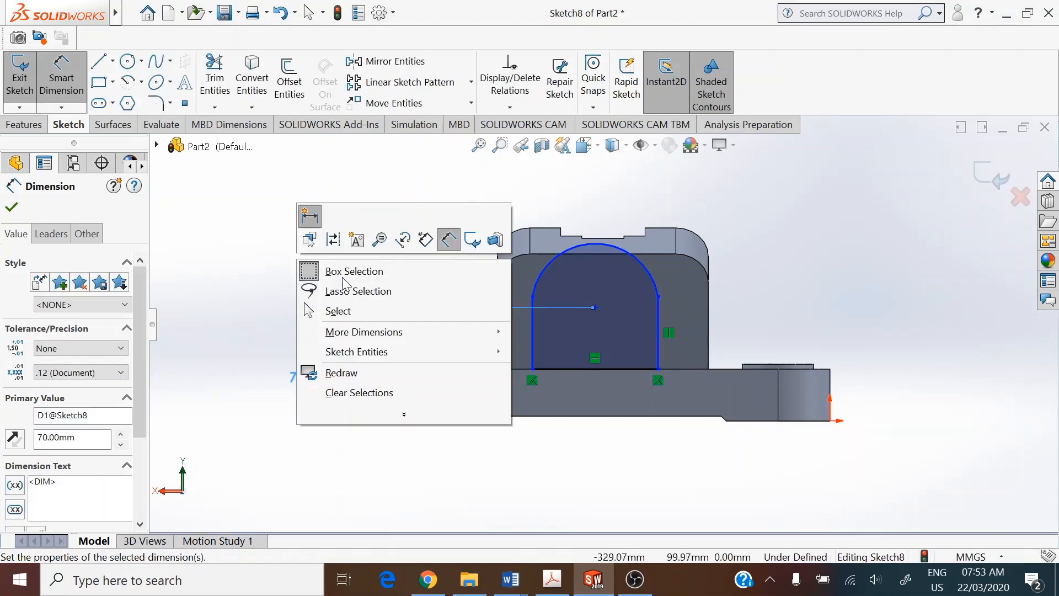
pyautogui.click(338, 307)
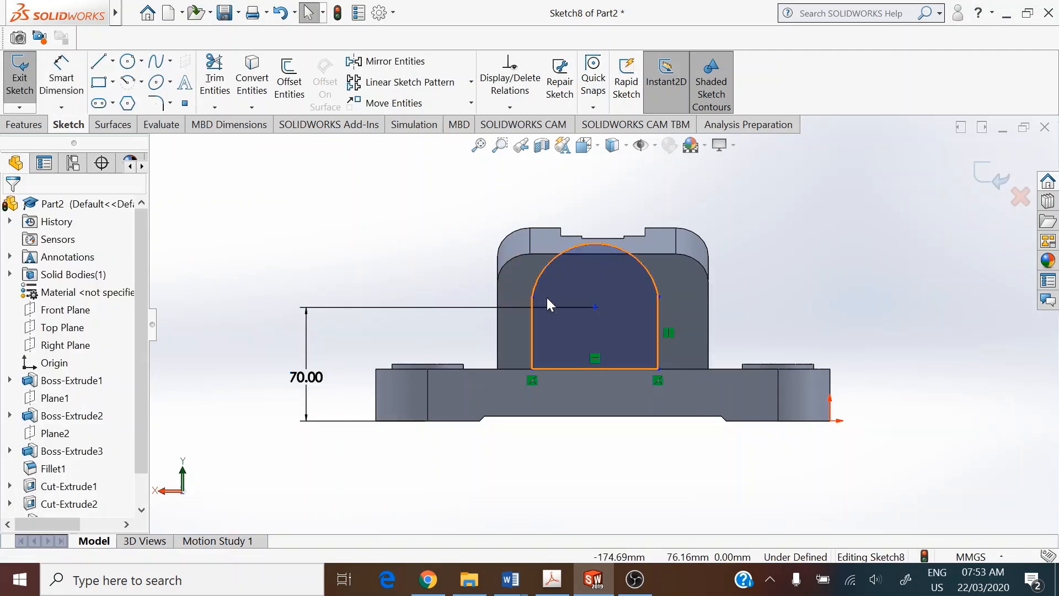
# Step: Make the arc tangent to the profile's left vertical line
pyautogui.click(537, 283)
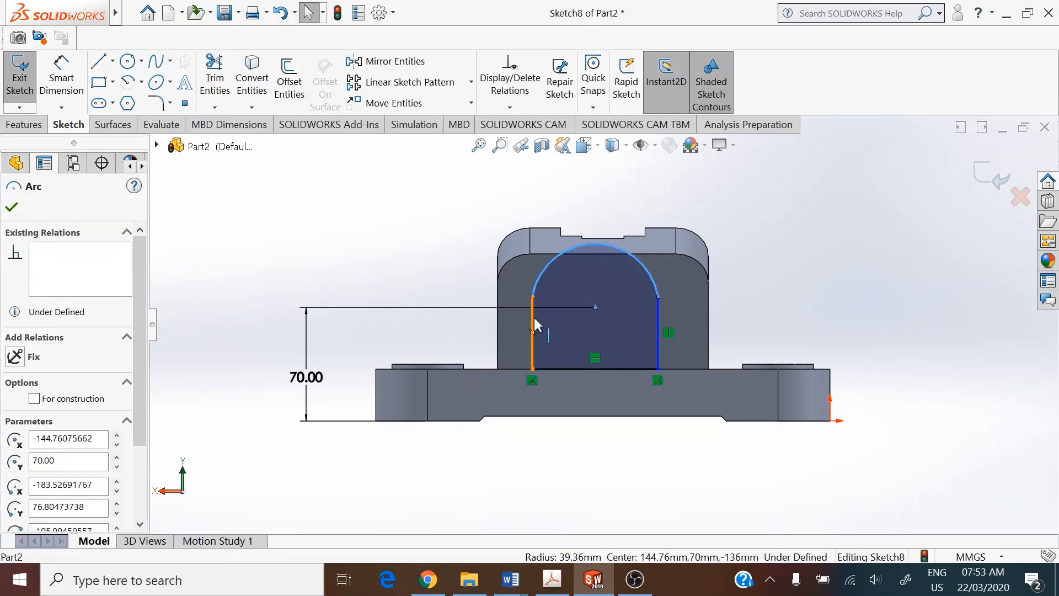
pyautogui.keyDown('ctrl'); pyautogui.click(504, 313); pyautogui.keyUp('ctrl')
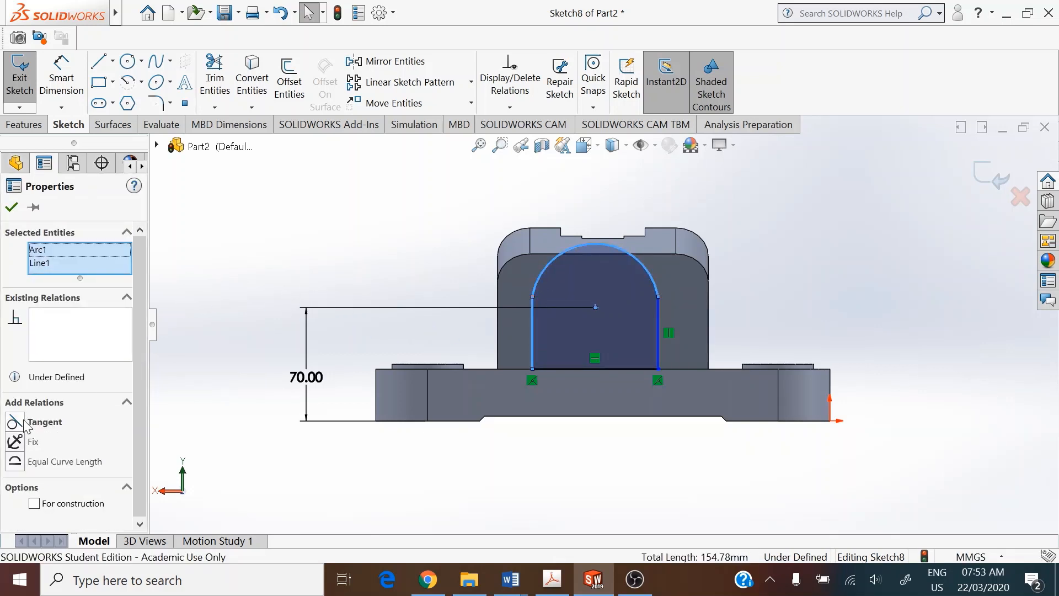
pyautogui.click(15, 422)
pyautogui.click(11, 207)
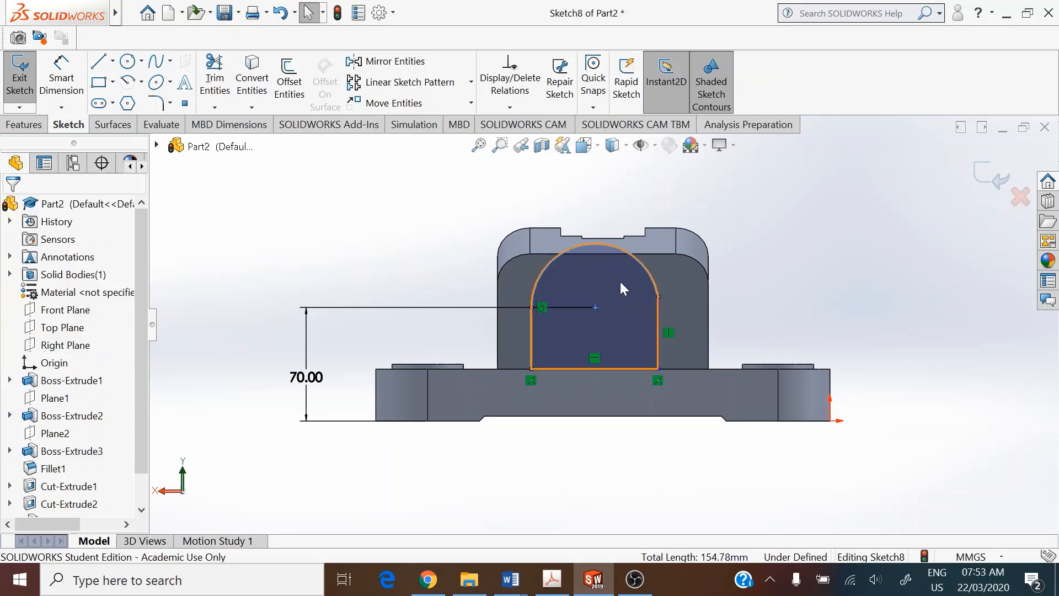
# Step: Make the arc tangent to the profile's right vertical line
pyautogui.click(653, 283)
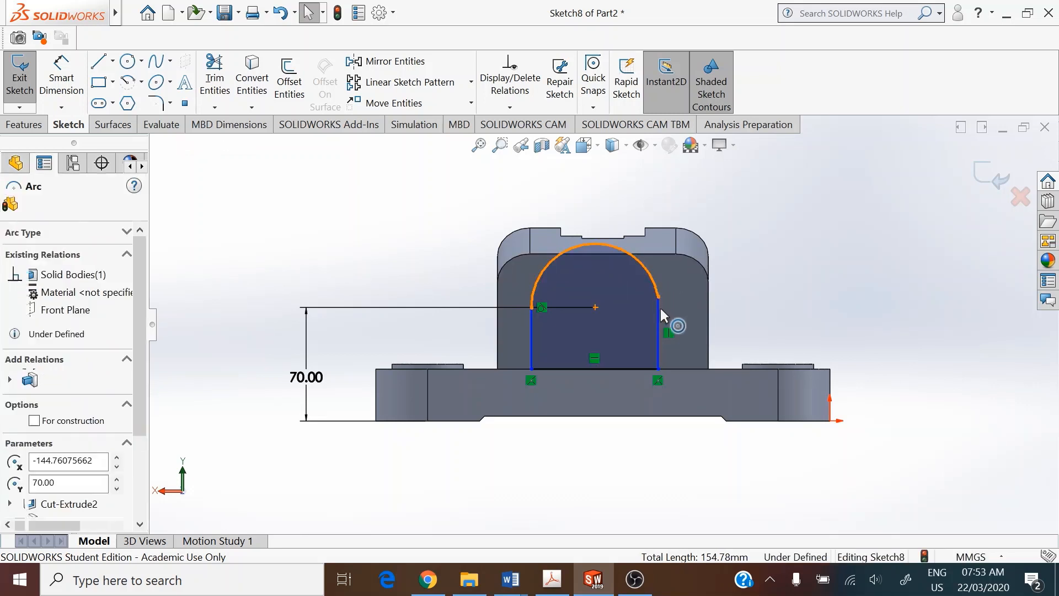
pyautogui.keyDown('ctrl'); pyautogui.click(659, 323); pyautogui.keyUp('ctrl')
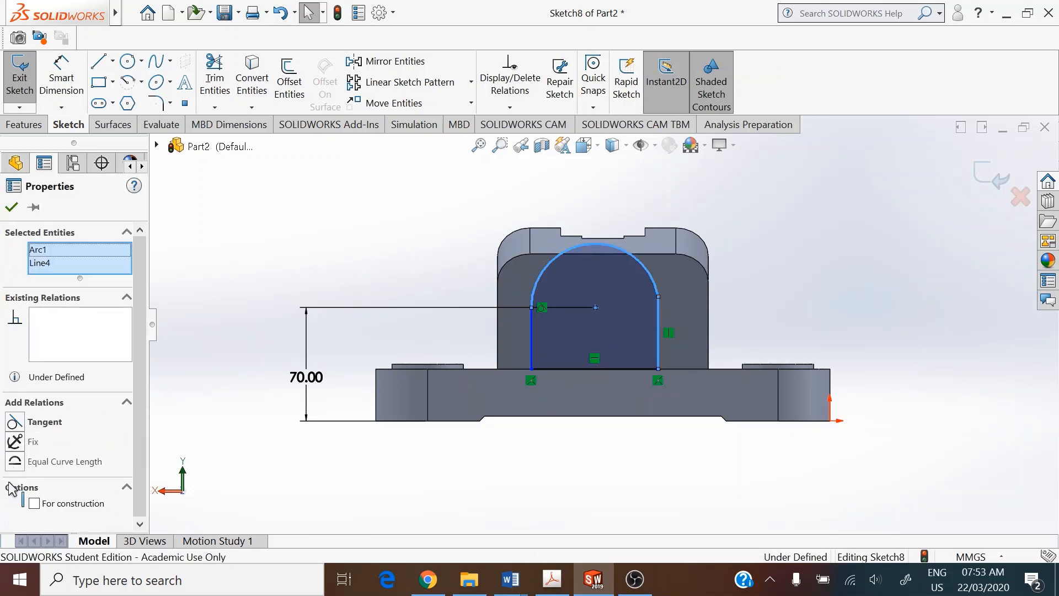
pyautogui.click(15, 422)
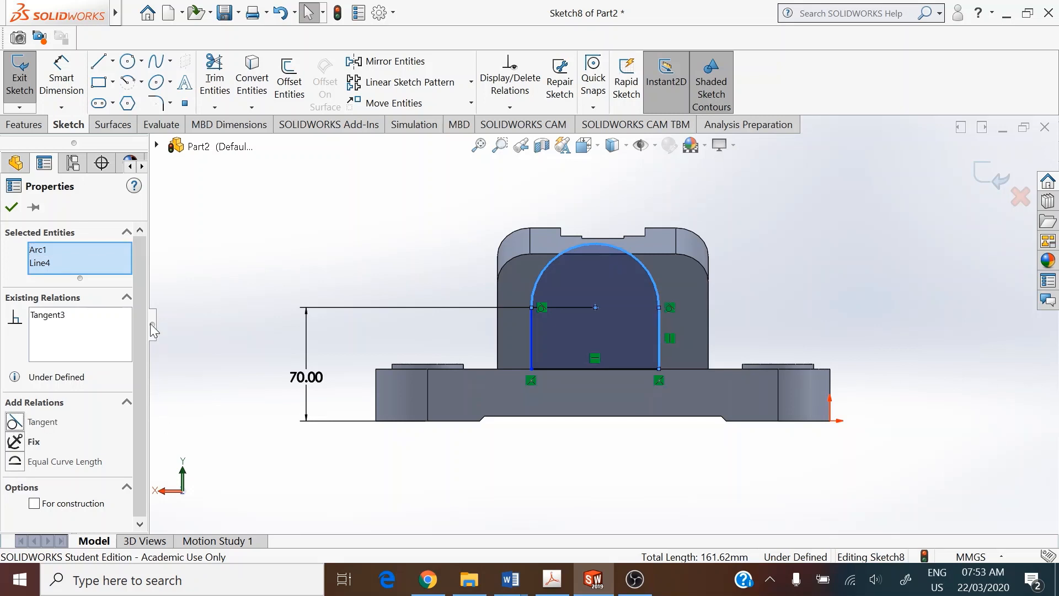
pyautogui.click(11, 208)
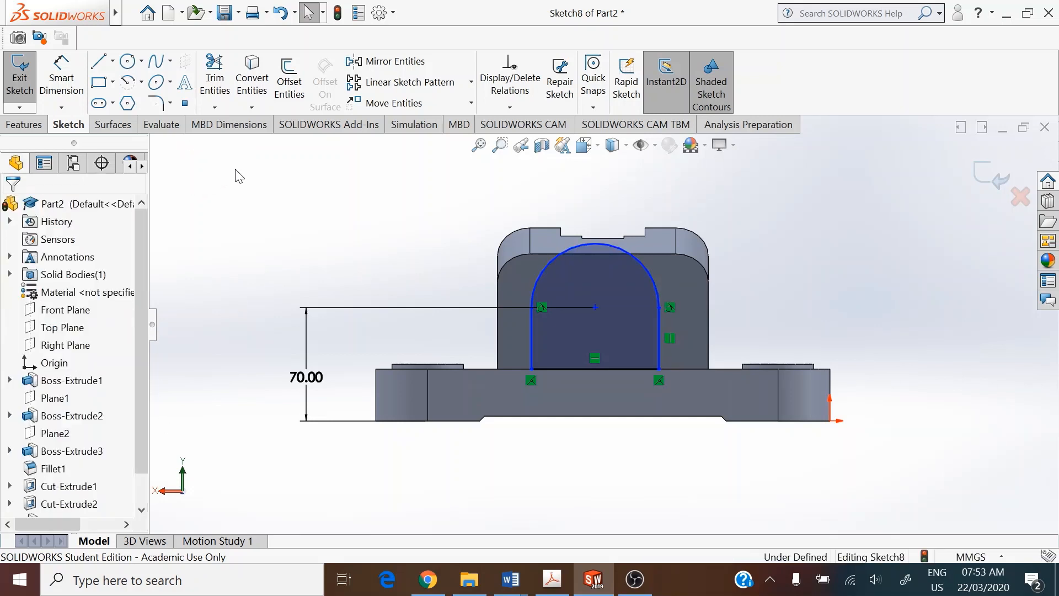
# Step: Dimension the arc of the profile with a radius of 42 mm
pyautogui.click(61, 77)
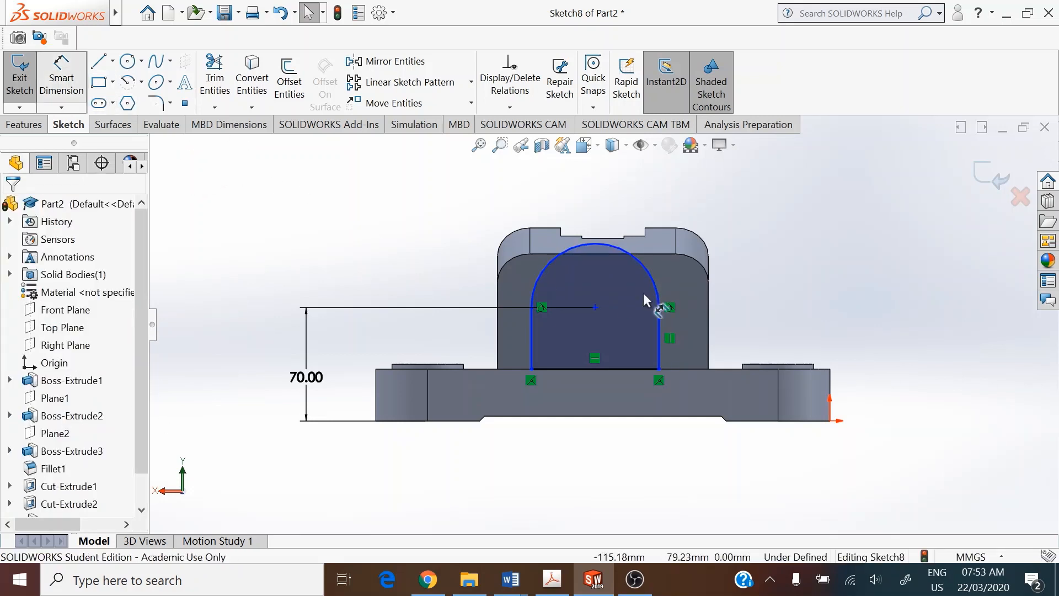
pyautogui.click(643, 266)
pyautogui.click(751, 218)
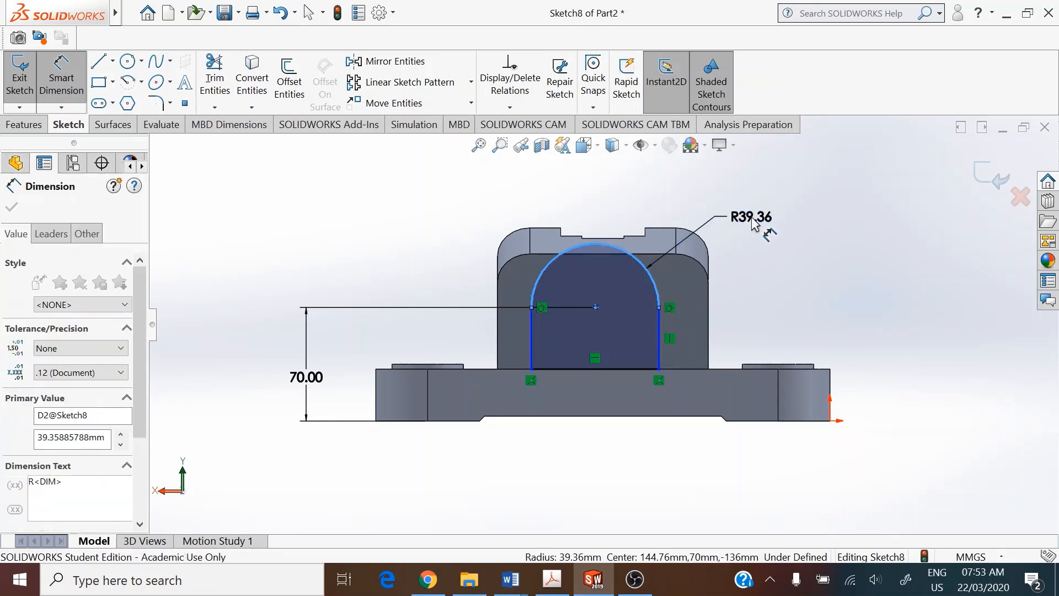
pyautogui.write('42')
pyautogui.press('Return')
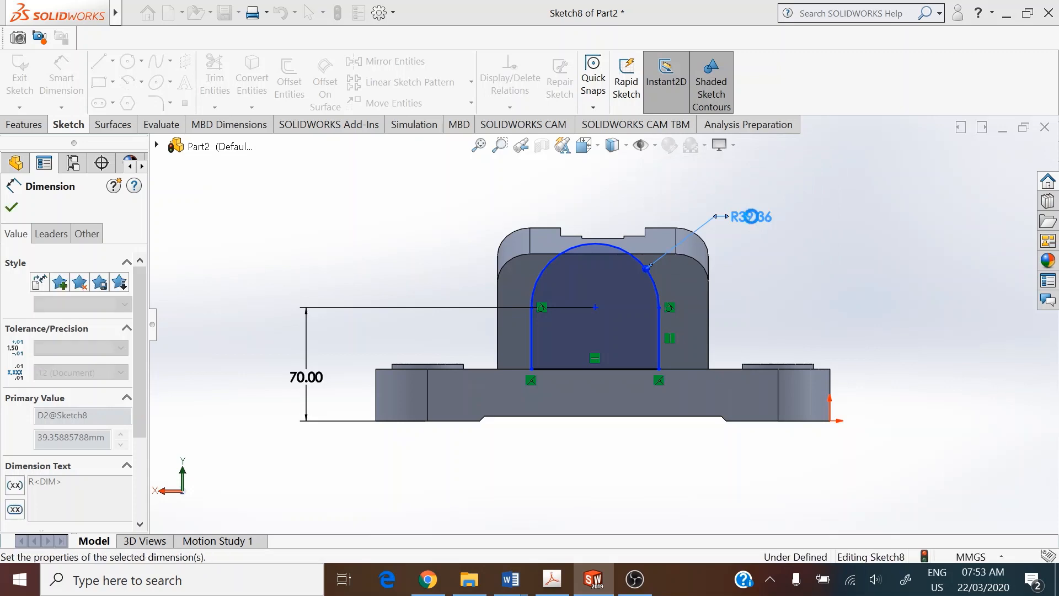
# Step: Draw a vertical centerline about 87 mm long from the arc's centre down past the base plate's bottom edge
pyautogui.rightClick(820, 291)
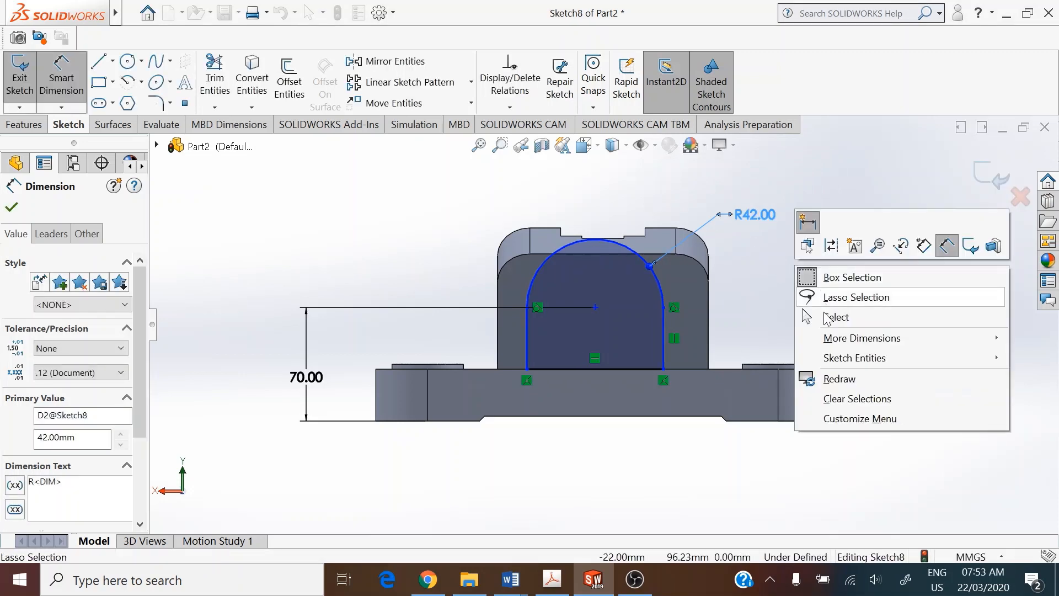
pyautogui.click(113, 60)
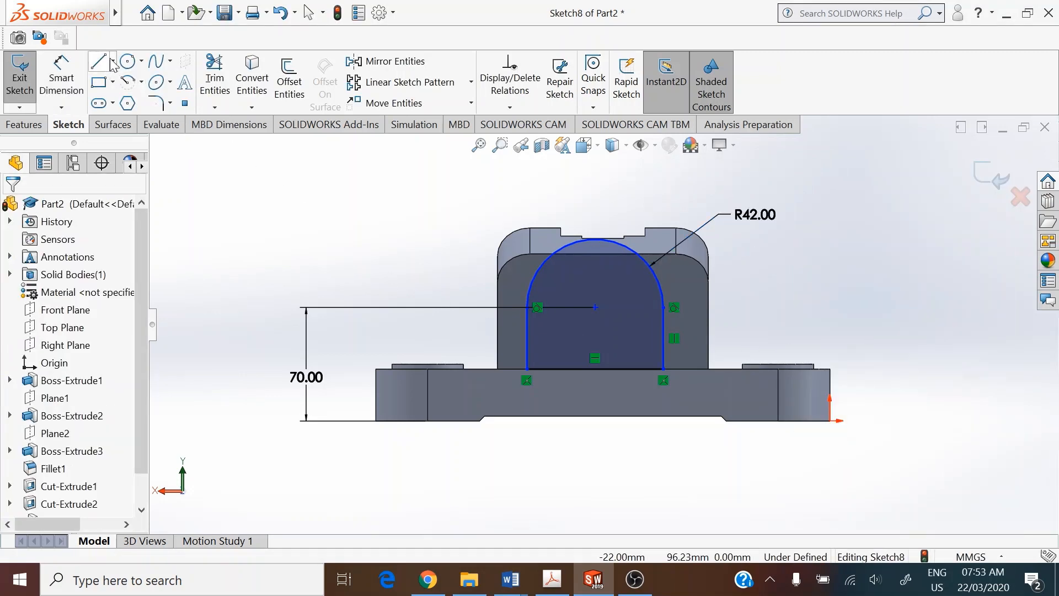
pyautogui.click(132, 102)
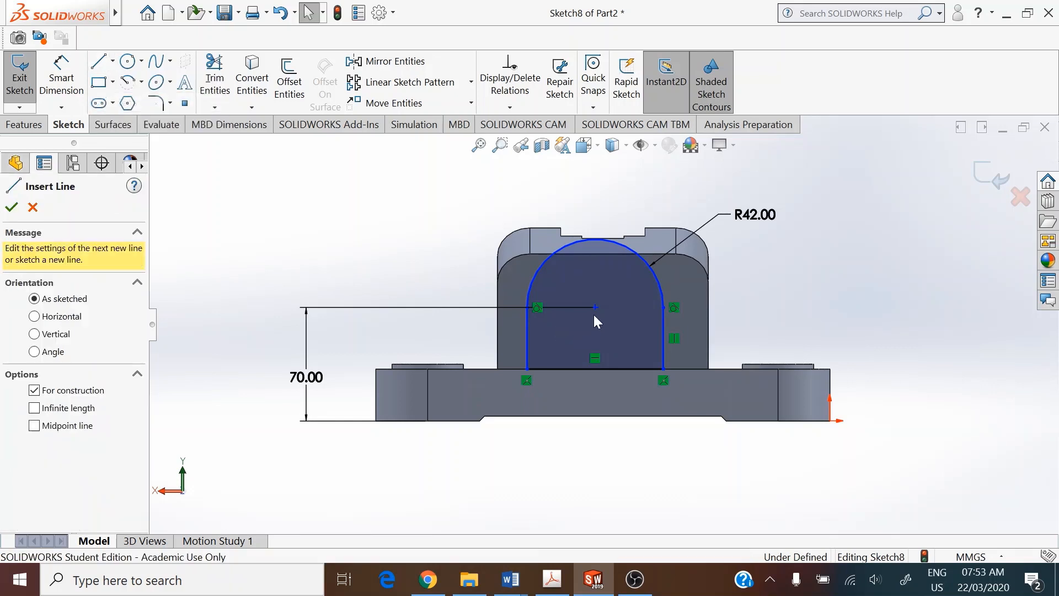
pyautogui.click(595, 307)
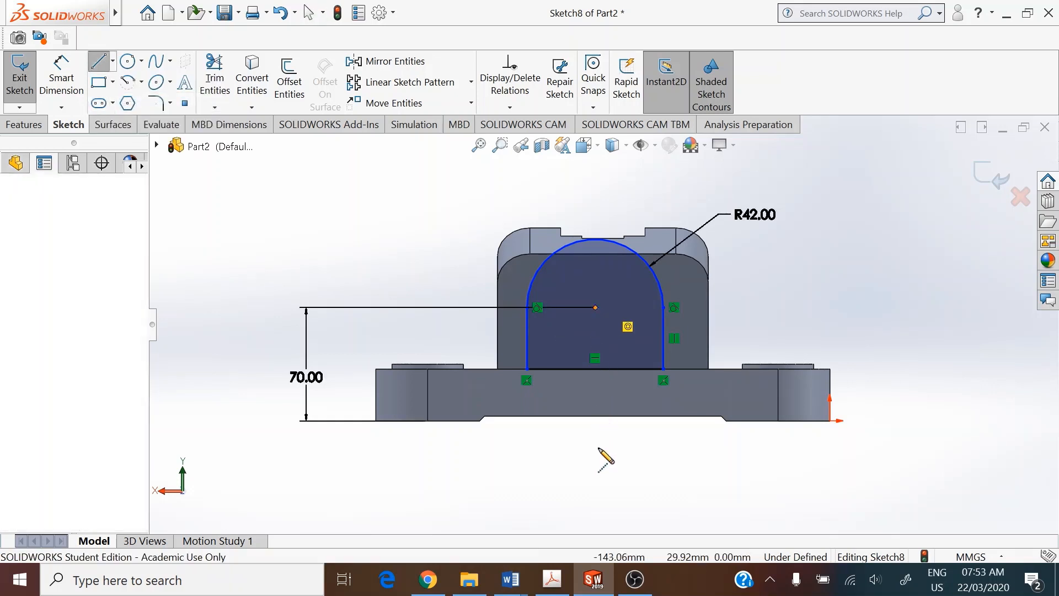
pyautogui.click(669, 455)
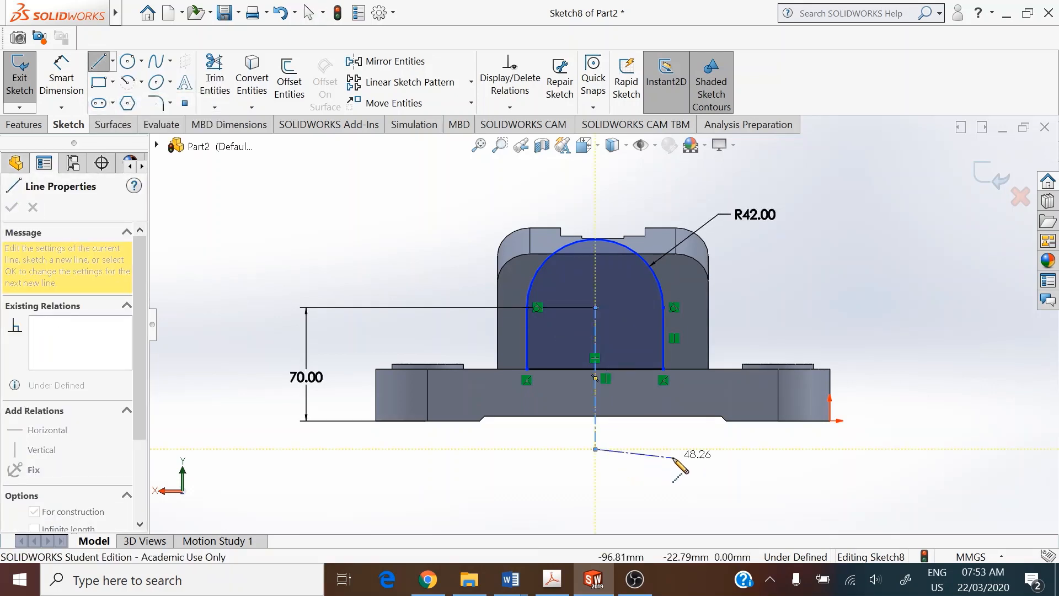
pyautogui.rightClick(686, 466)
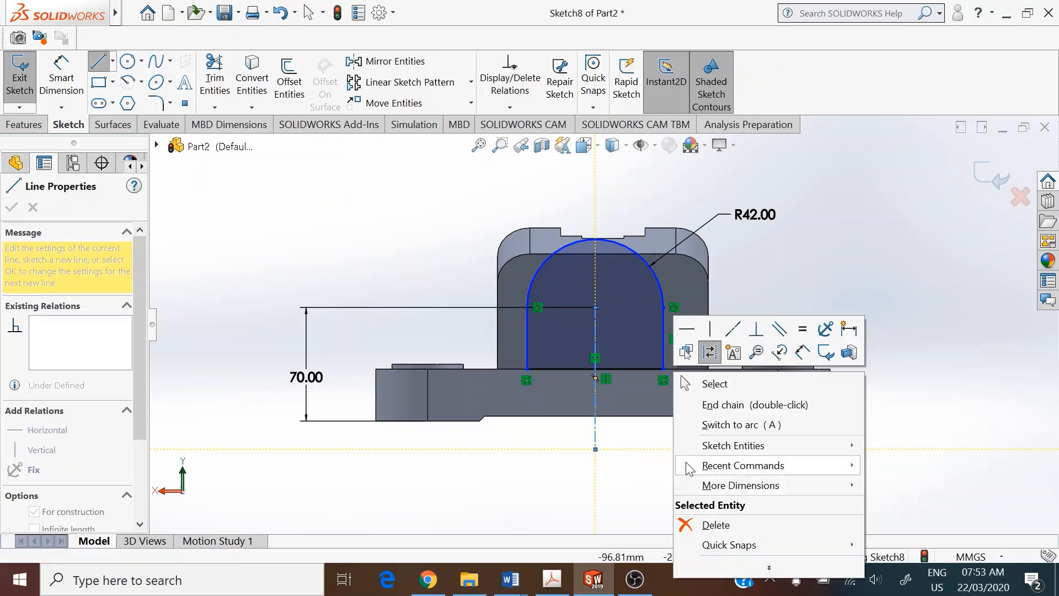
pyautogui.click(715, 383)
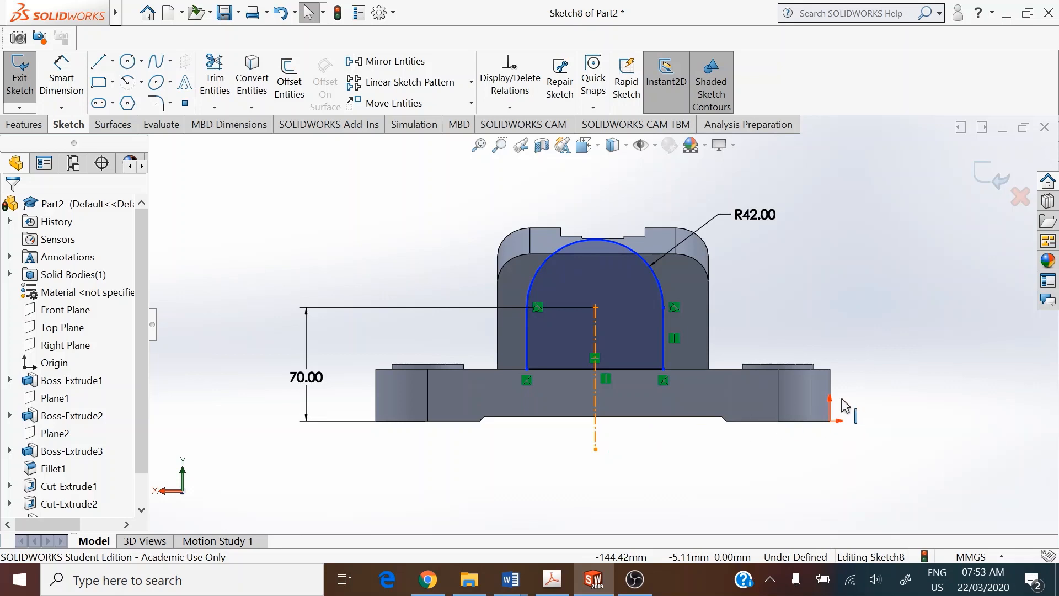
# Step: Make the base plate's two outer vertical edges symmetric about the centerline
pyautogui.keyDown('ctrl'); pyautogui.click(829, 379); pyautogui.keyUp('ctrl')
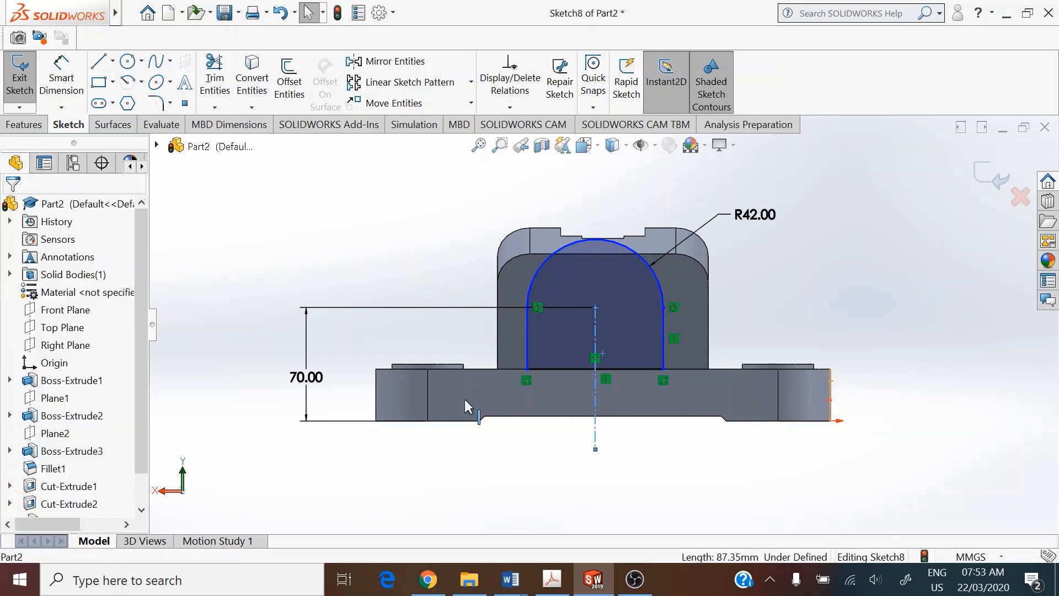
pyautogui.keyDown('ctrl'); pyautogui.click(375, 383); pyautogui.keyUp('ctrl')
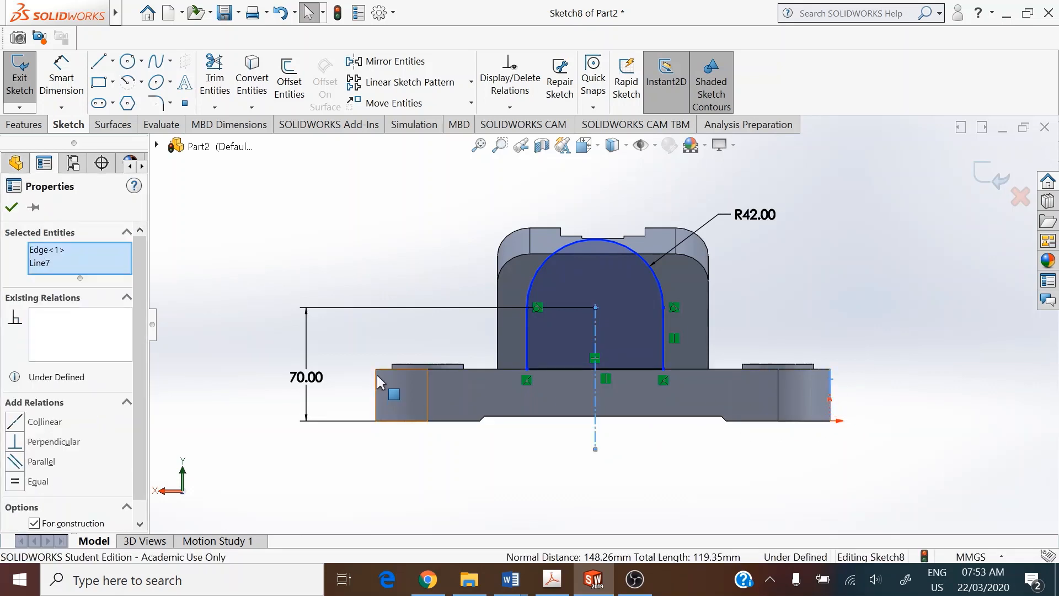
pyautogui.keyDown('ctrl'); pyautogui.click(375, 380); pyautogui.keyUp('ctrl')
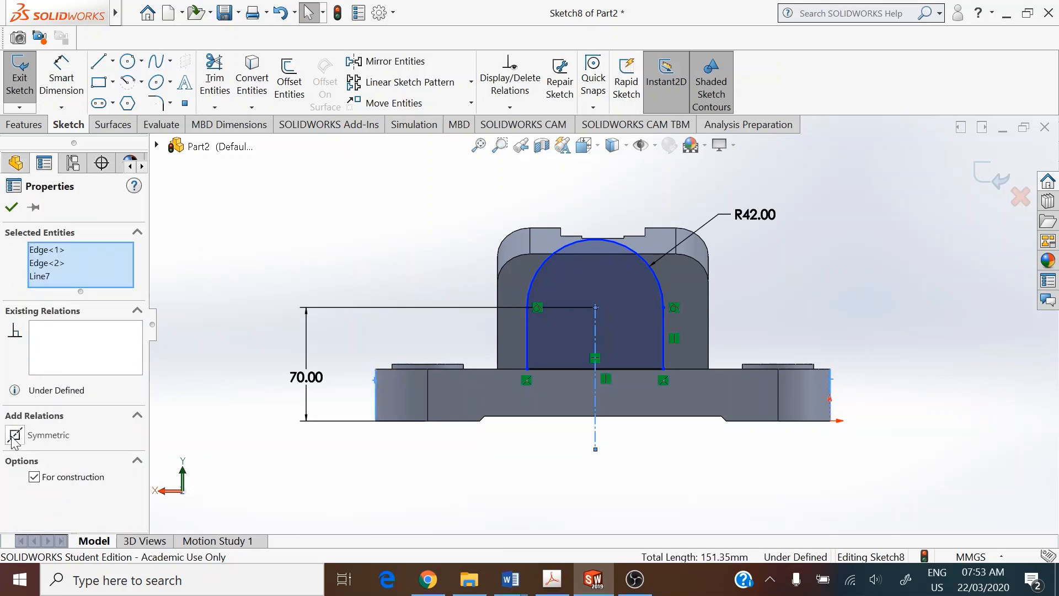
pyautogui.click(13, 436)
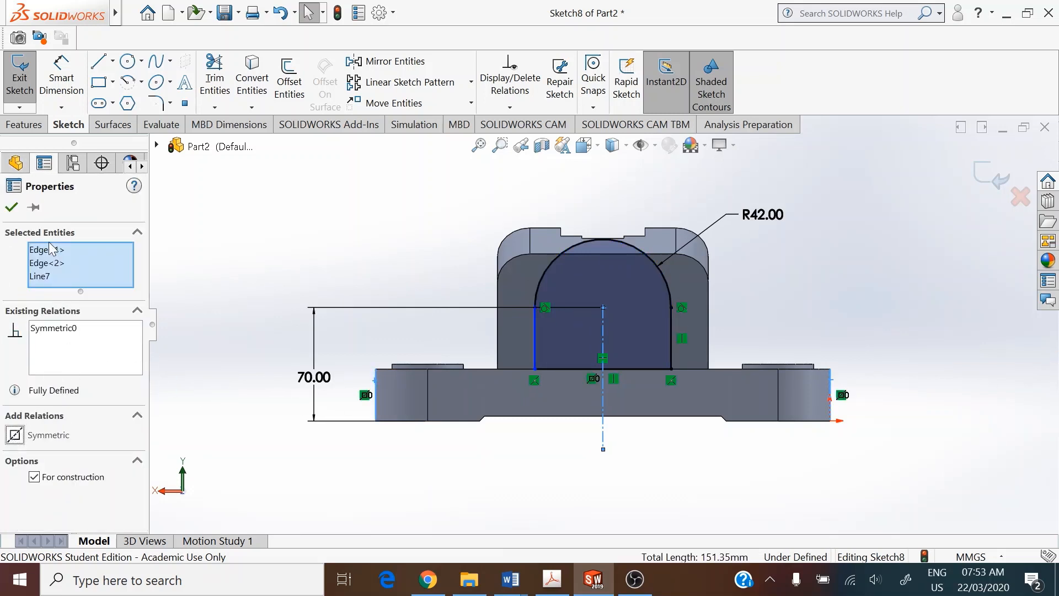
pyautogui.click(12, 208)
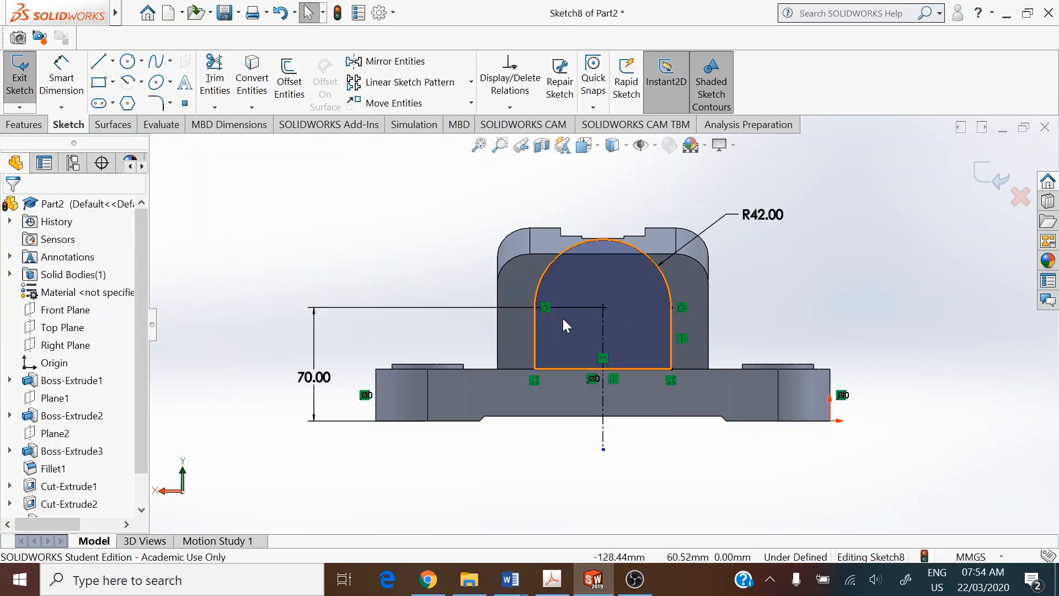
# Step: Shift the lower endpoint of the arched profile's left line, and constrain that line to vertical
pyautogui.moveTo(532, 308); pyautogui.dragTo(535, 371)
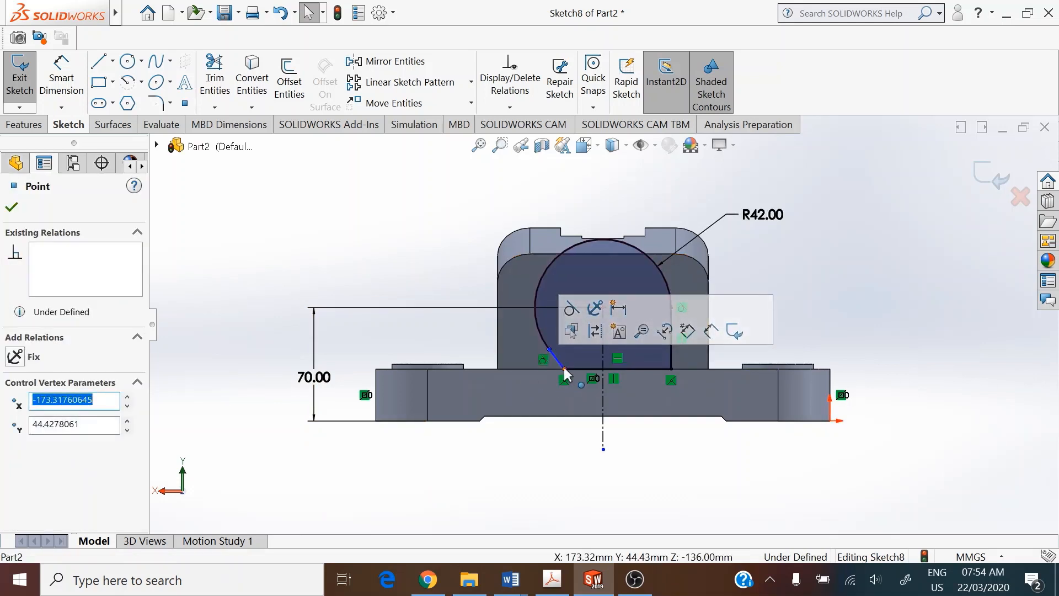
pyautogui.scroll(-1, 557, 376)
pyautogui.click(560, 361)
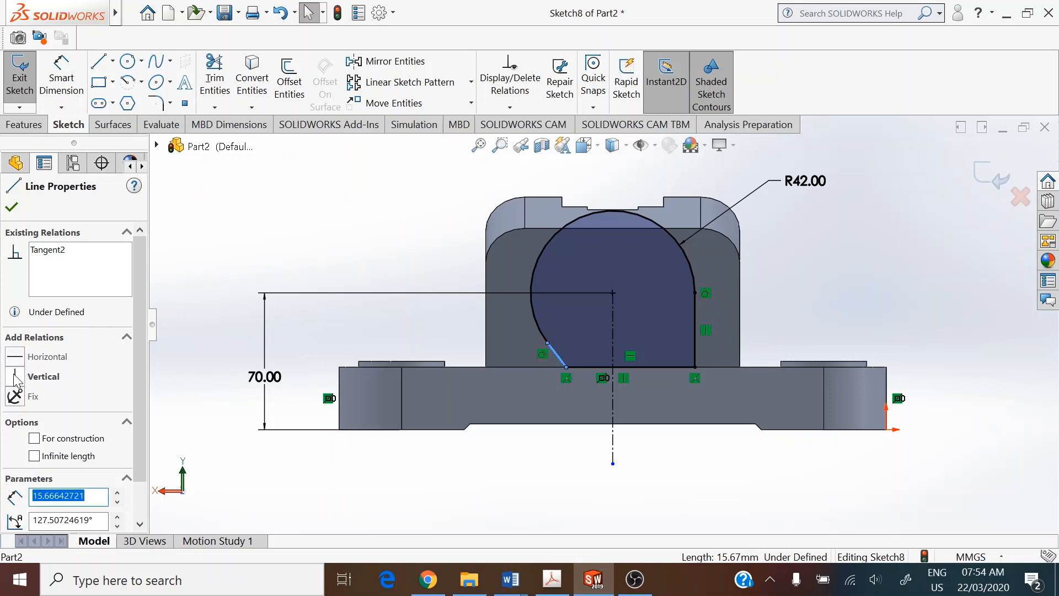
pyautogui.click(15, 376)
pyautogui.click(193, 265)
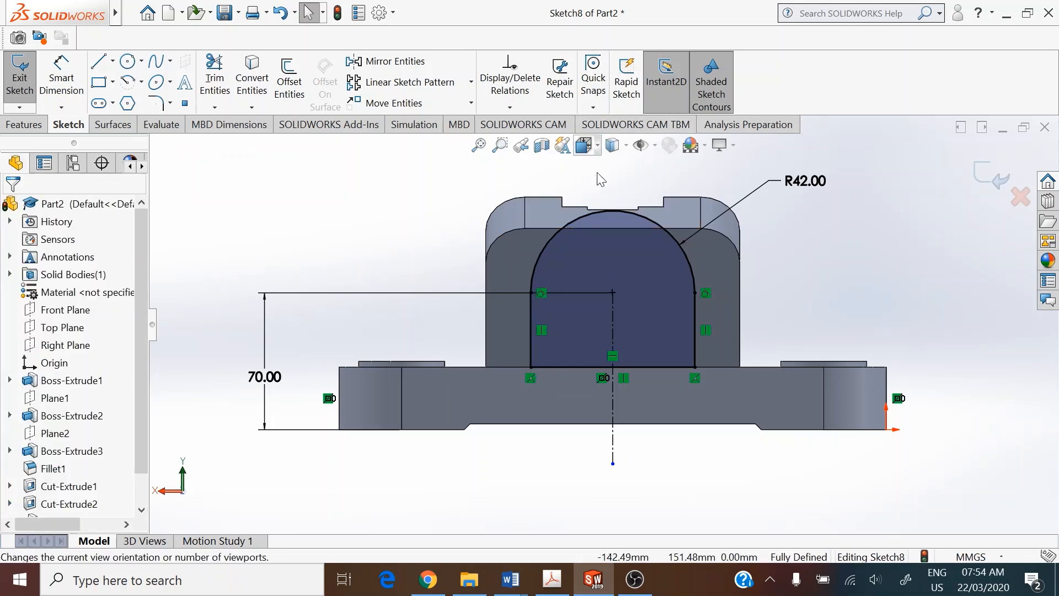
# Step: Extrude the arched profile 70 mm as a boss in the reversed direction, over the base plate
pyautogui.click(585, 145)
pyautogui.click(672, 190)
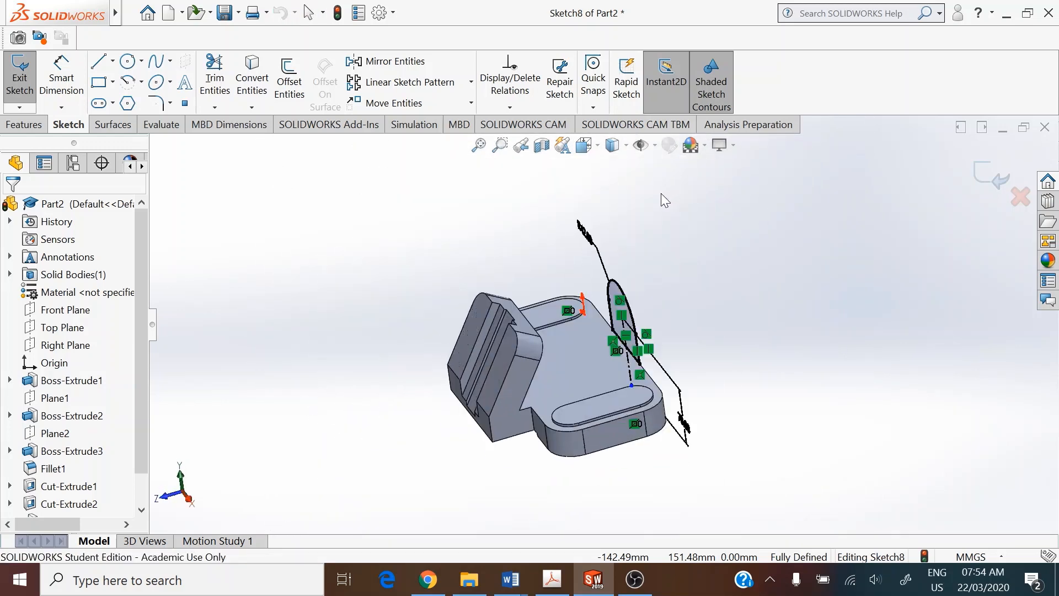
pyautogui.click(25, 126)
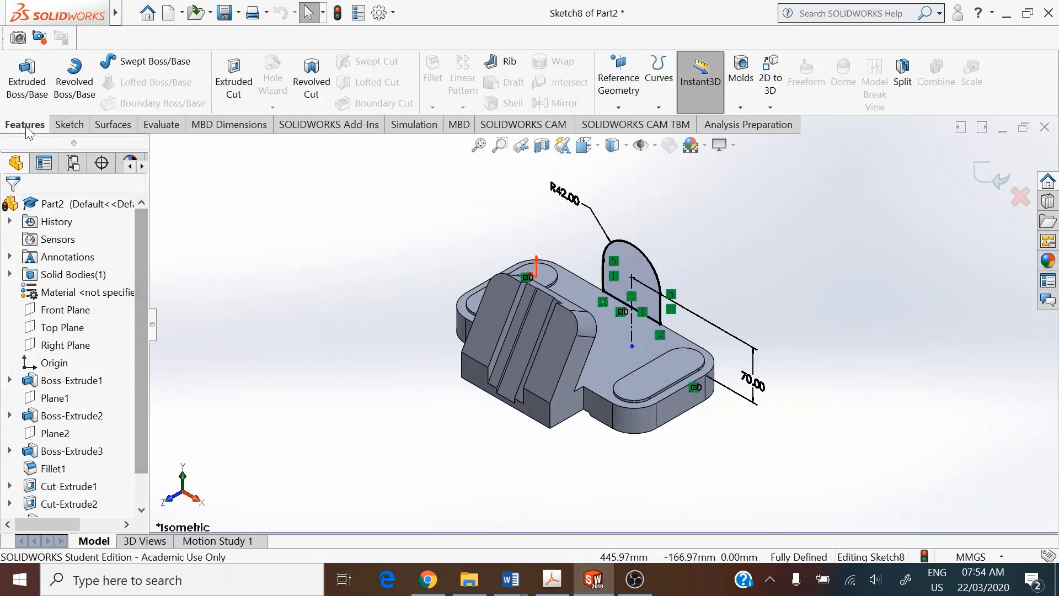
pyautogui.click(27, 77)
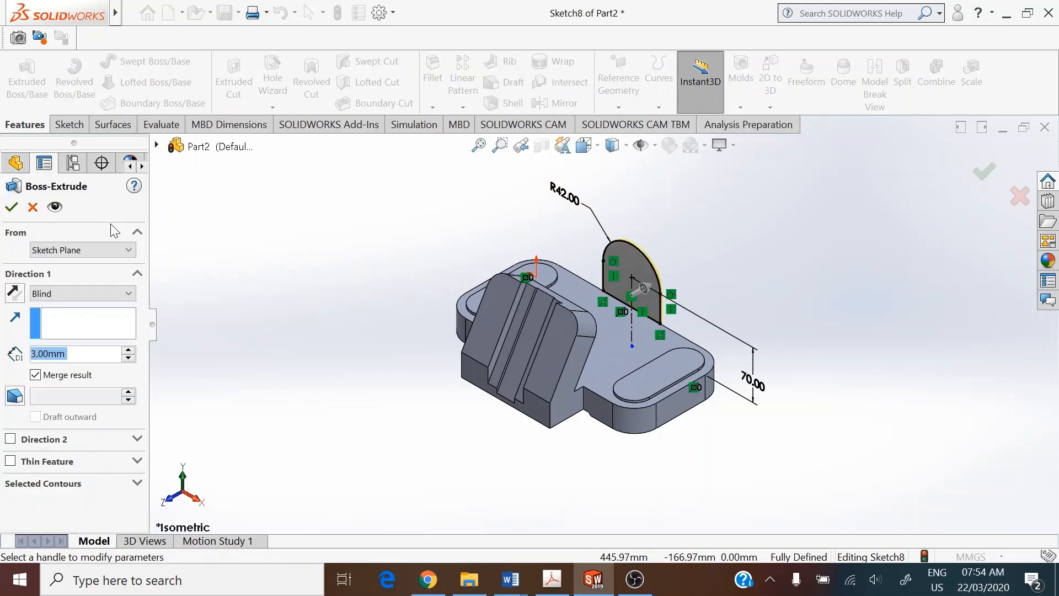
pyautogui.write('70')
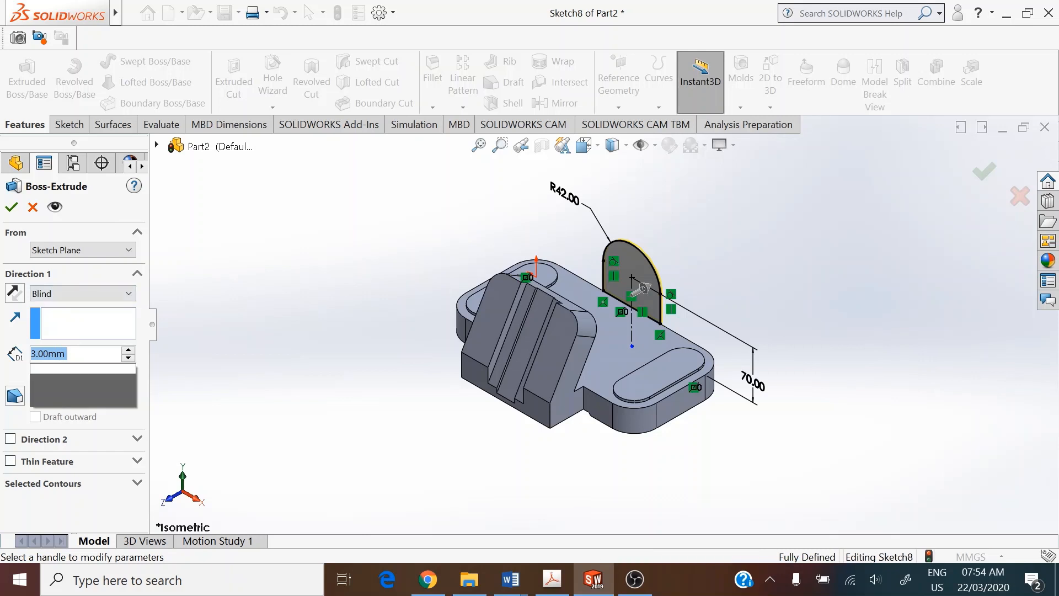
pyautogui.press('Return')
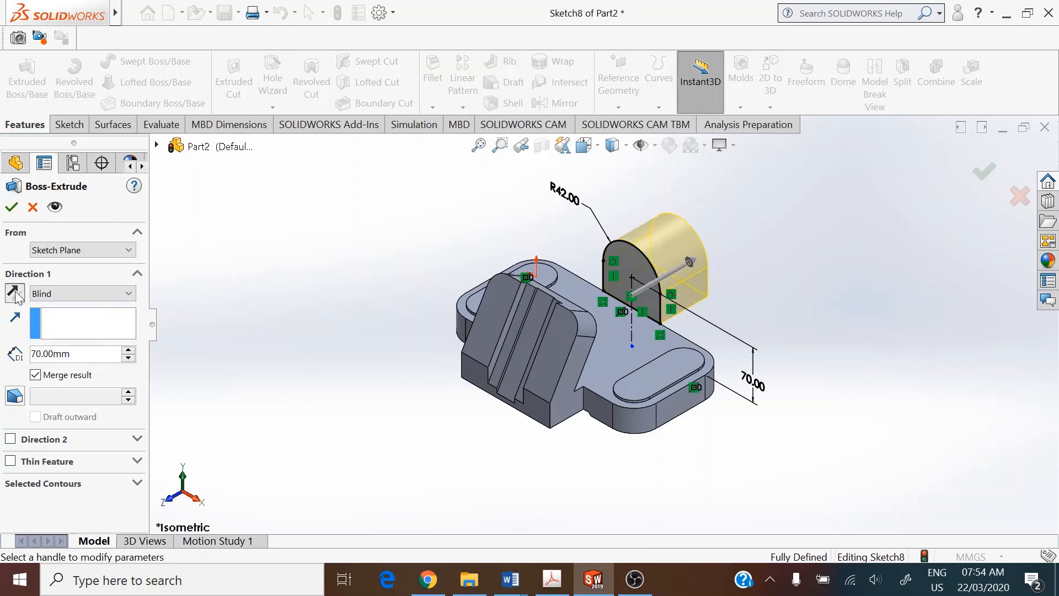
pyautogui.click(15, 293)
pyautogui.click(12, 207)
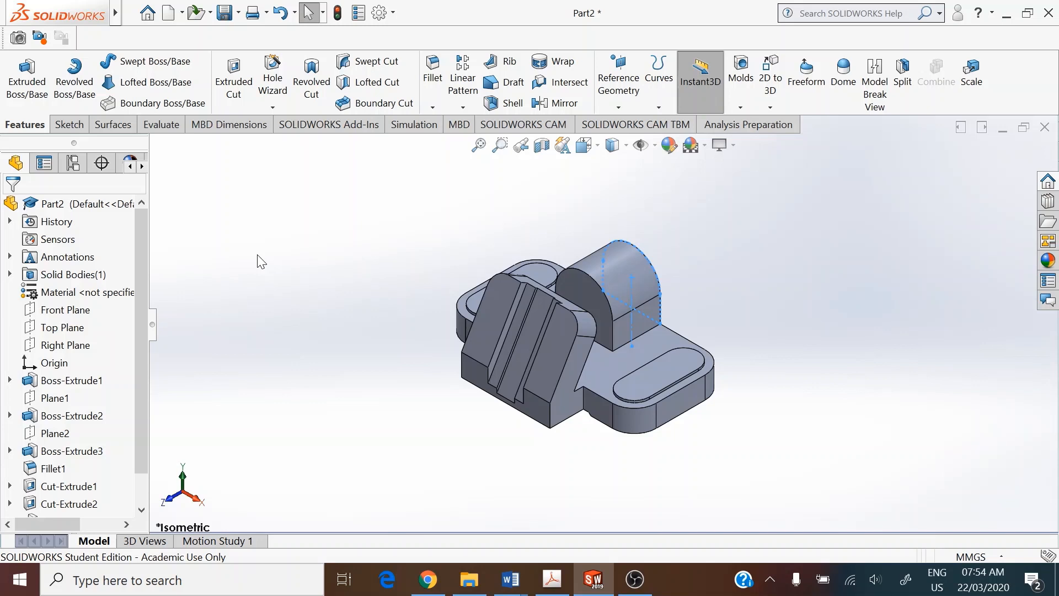
# Step: Start a Hole Wizard counterbore hole using the ANSI Metric standard
pyautogui.moveTo(725, 227); pyautogui.dragTo(552, 201, button='middle')
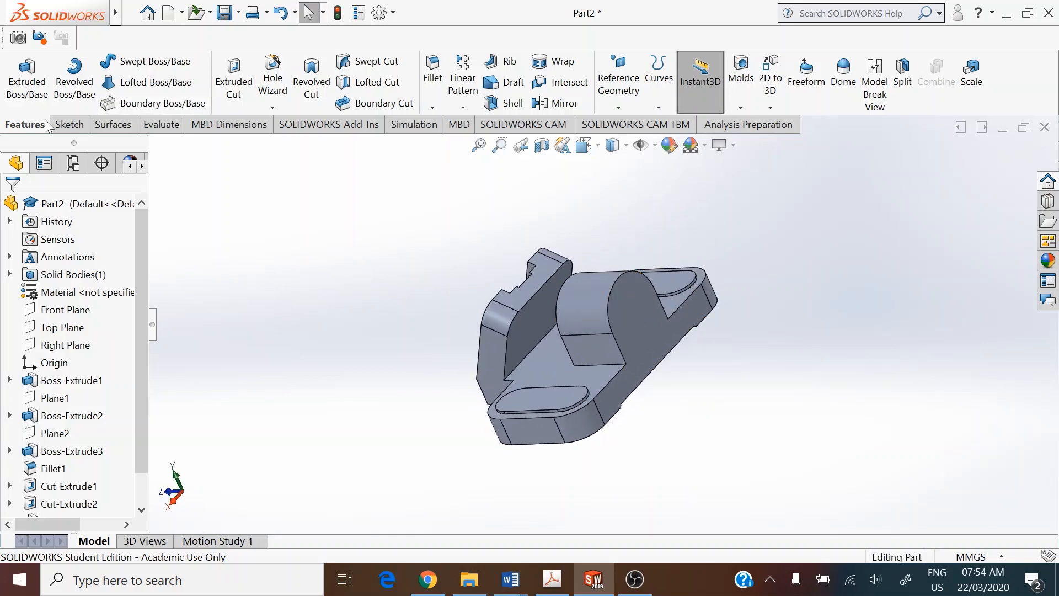
pyautogui.click(272, 77)
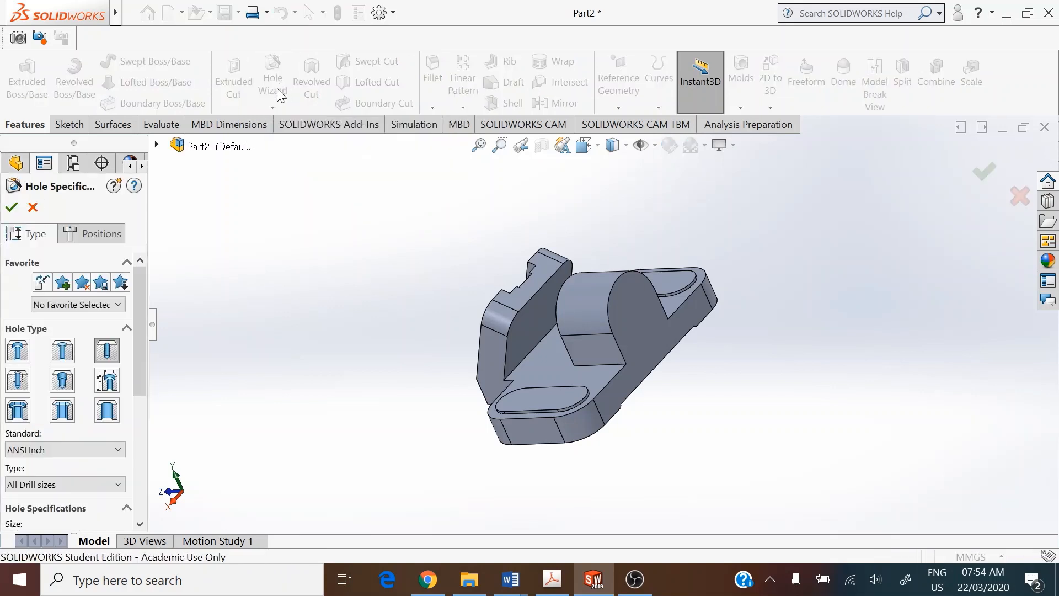
pyautogui.click(19, 350)
pyautogui.click(409, 255)
pyautogui.moveTo(141, 290); pyautogui.dragTo(144, 342)
pyautogui.click(92, 323)
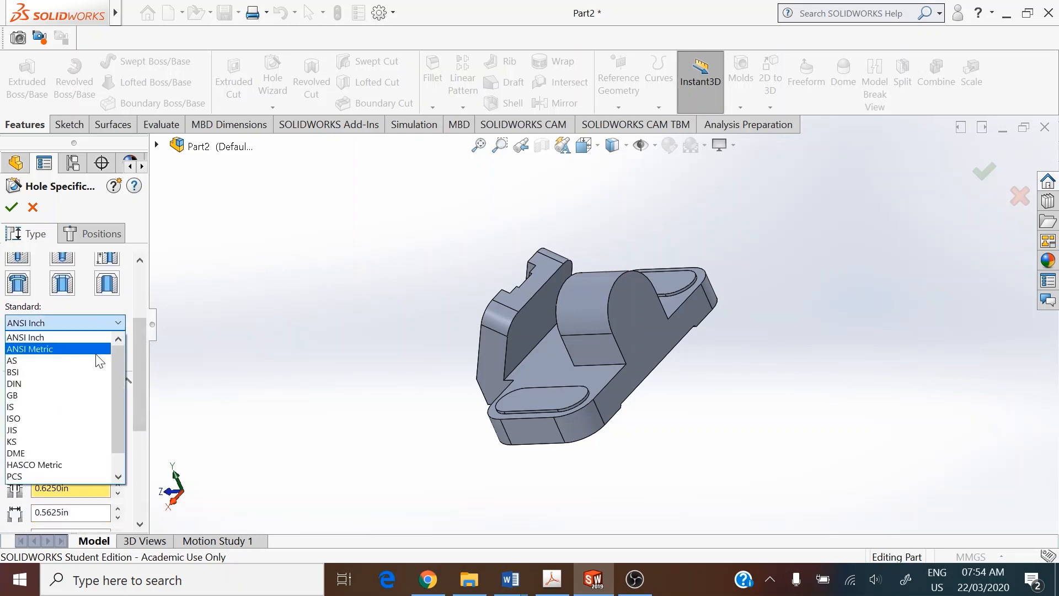
pyautogui.click(91, 351)
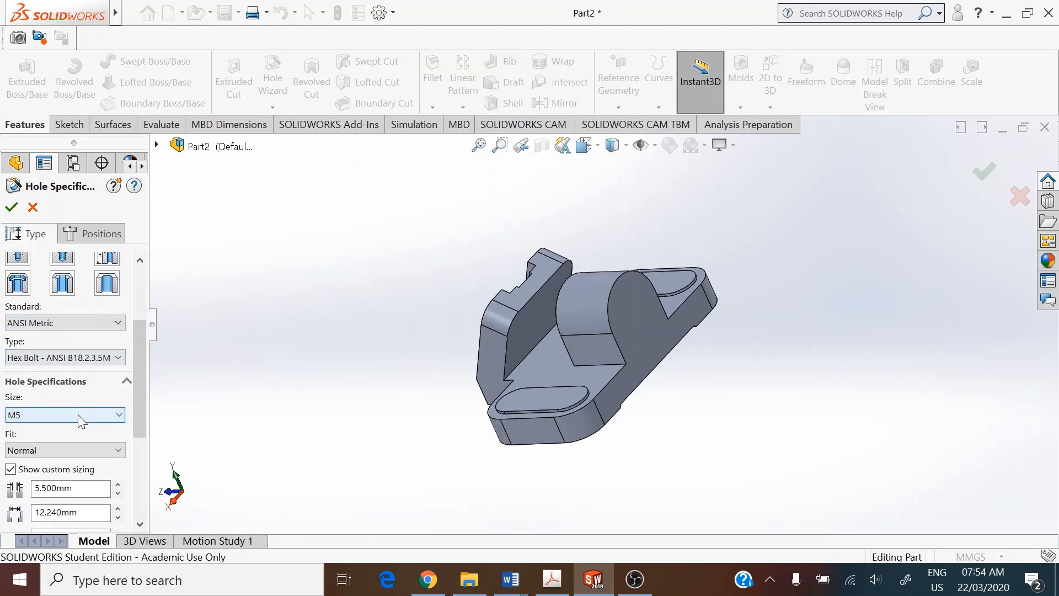
# Step: Set the counterbore's custom sizing to a 22 mm through hole diameter, 45 mm counterbore diameter and 50 mm counterbore depth
pyautogui.scroll(-1, 142, 396)
pyautogui.scroll(-3, 141, 396)
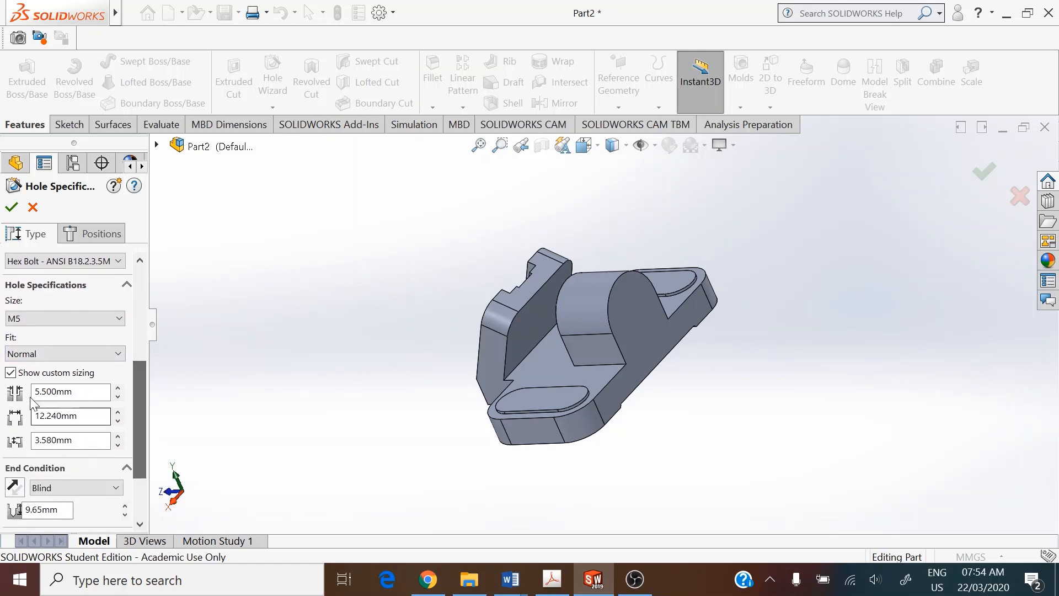
pyautogui.click(10, 373)
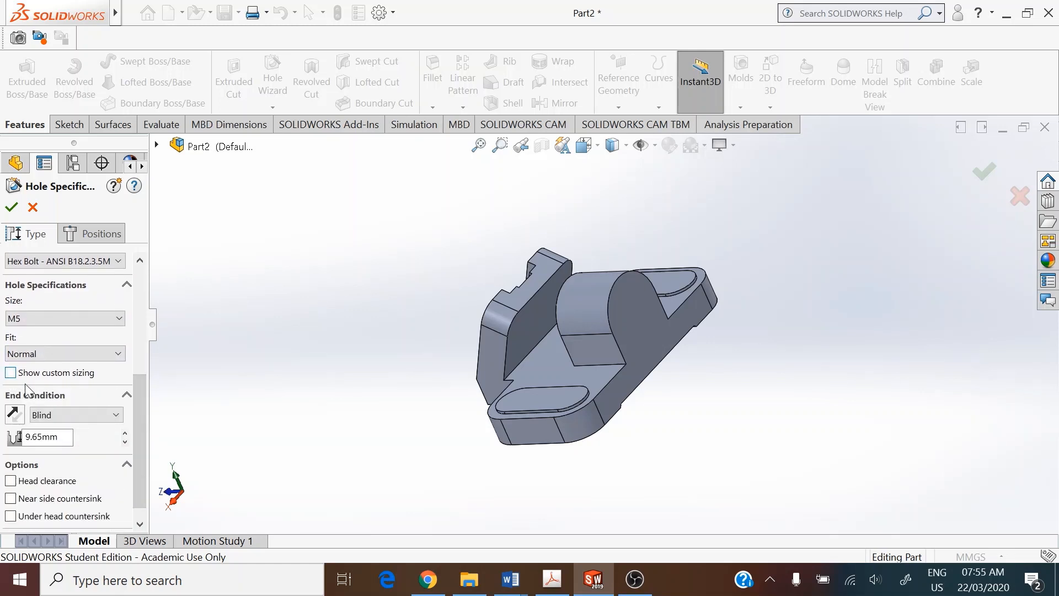
pyautogui.click(11, 373)
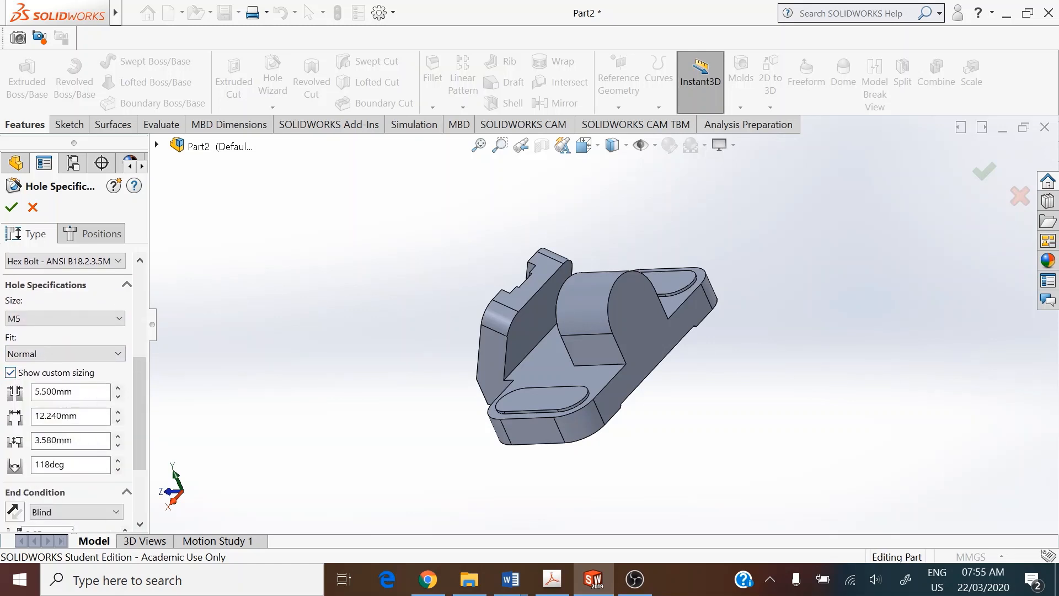
pyautogui.doubleClick(70, 392)
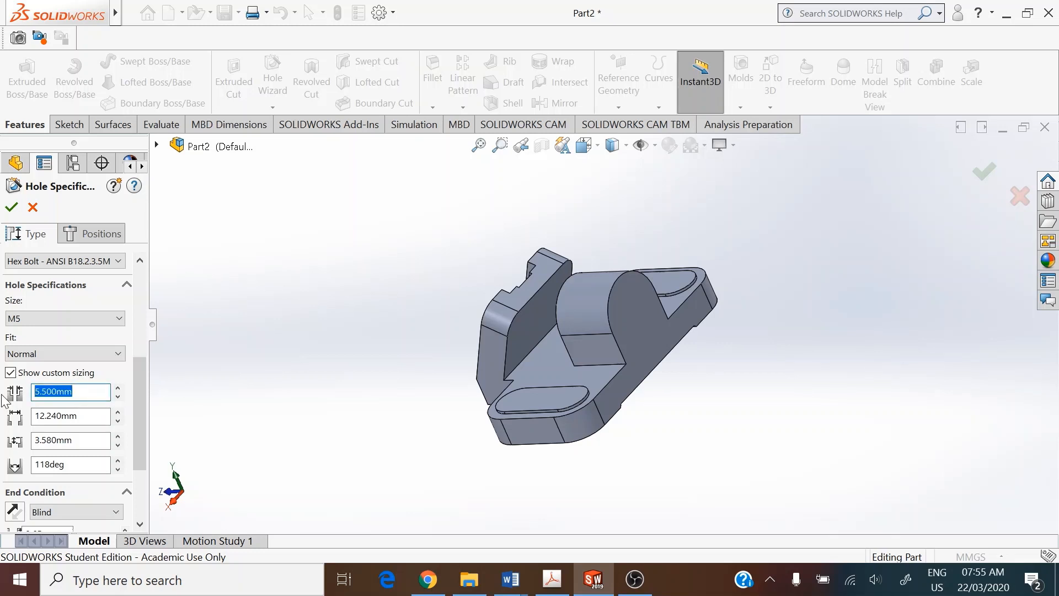
pyautogui.write('45')
pyautogui.press('Tab')
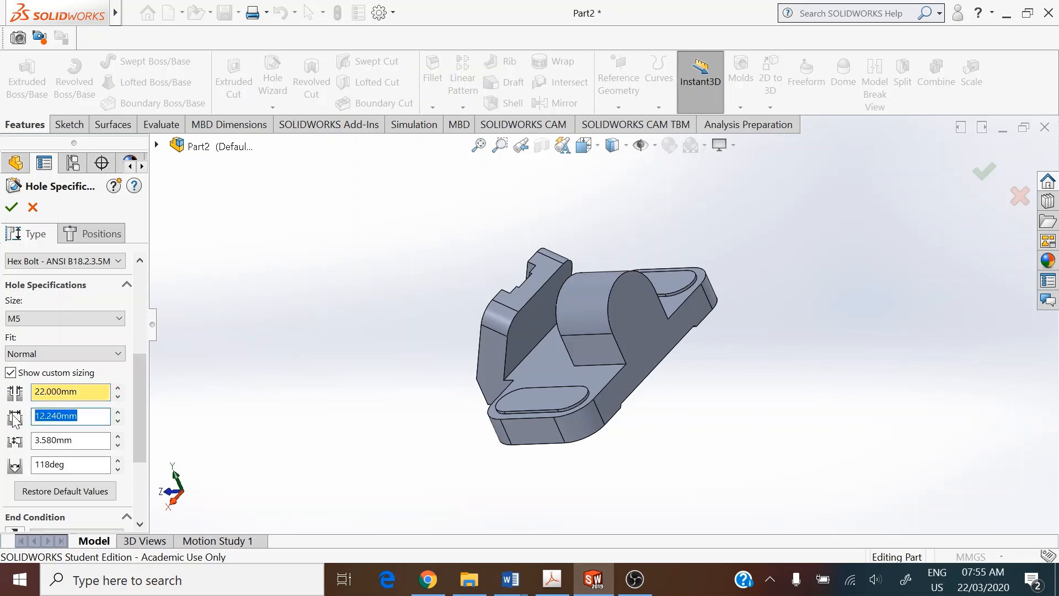
pyautogui.write('45')
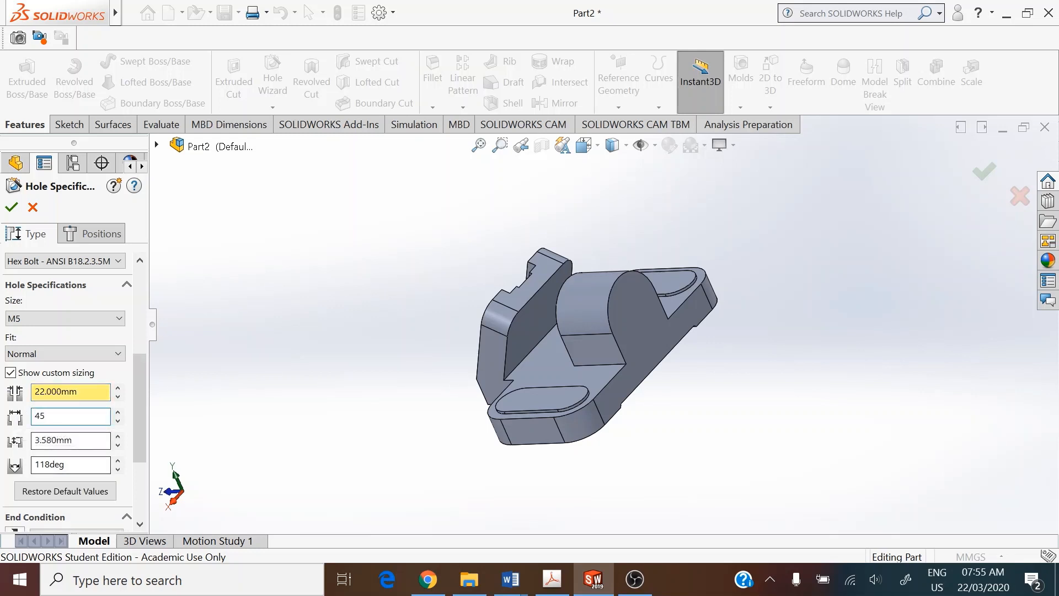
pyautogui.press('Tab')
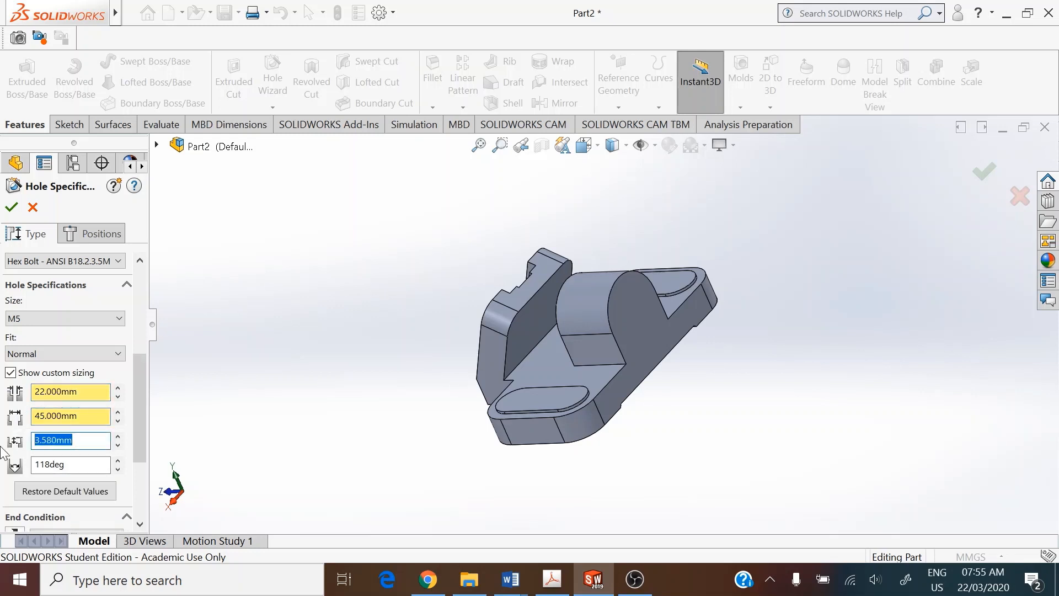
pyautogui.write('50')
# Step: Set the counterbore hole's end condition to Up To Next
pyautogui.moveTo(144, 399); pyautogui.dragTo(144, 458)
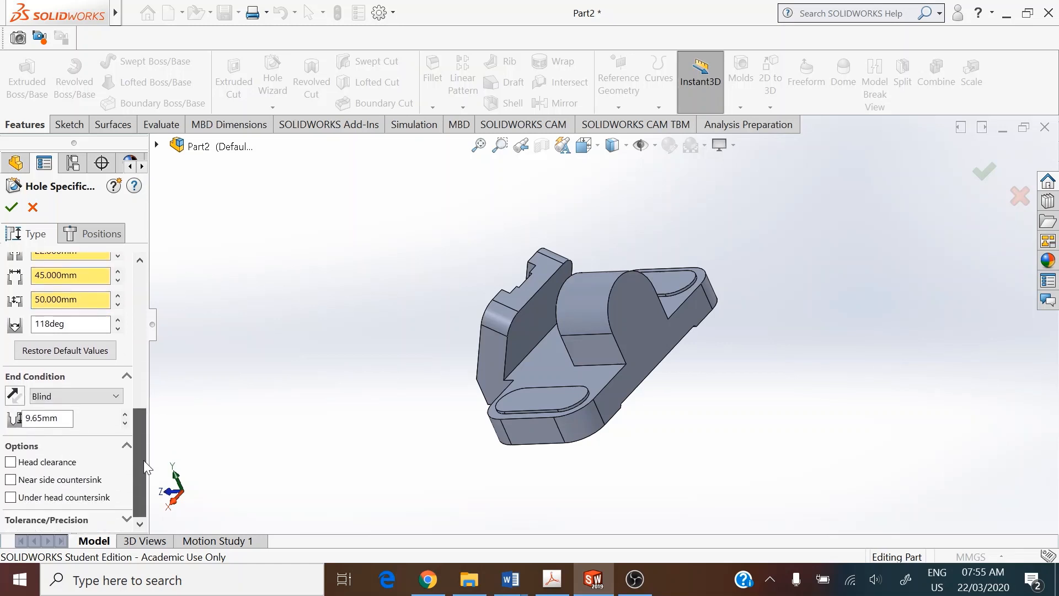
pyautogui.click(88, 402)
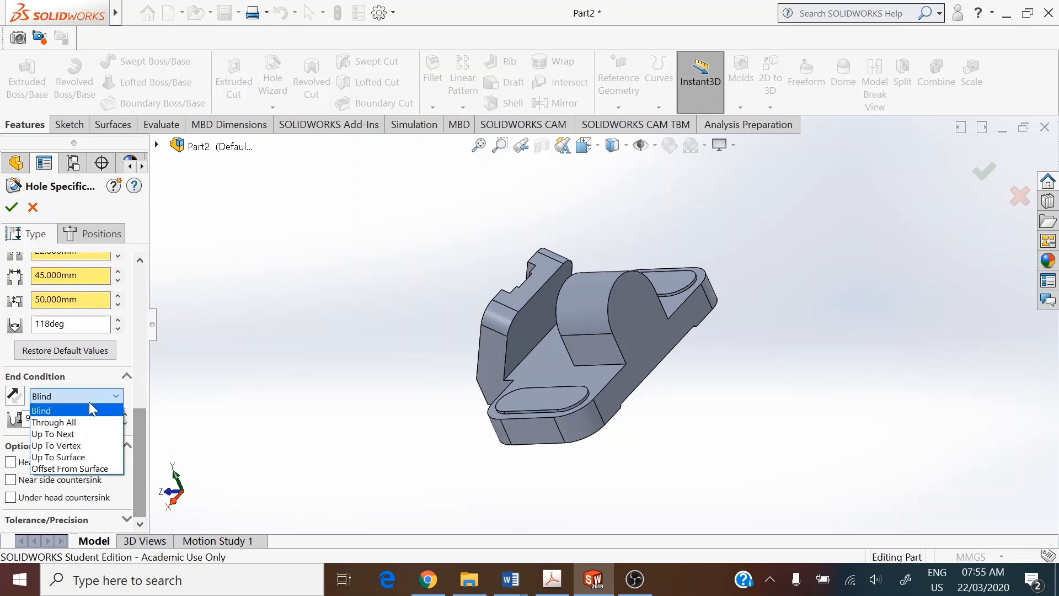
pyautogui.click(108, 434)
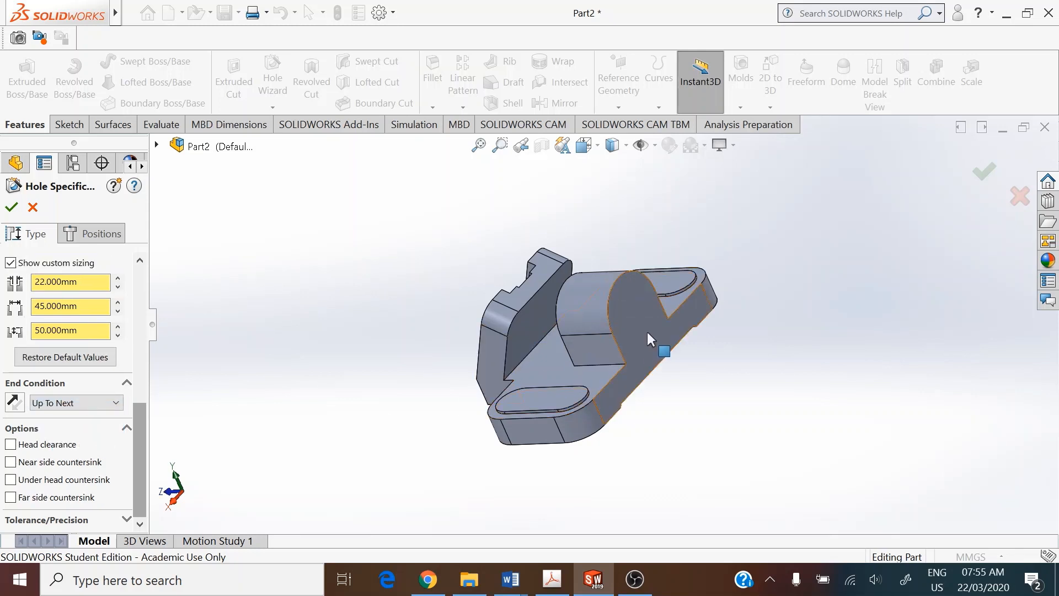
# Step: Place the counterbore hole's position point on the arched boss's flat face that is flush with the base plate's side
pyautogui.moveTo(707, 364); pyautogui.dragTo(626, 355, button='middle')
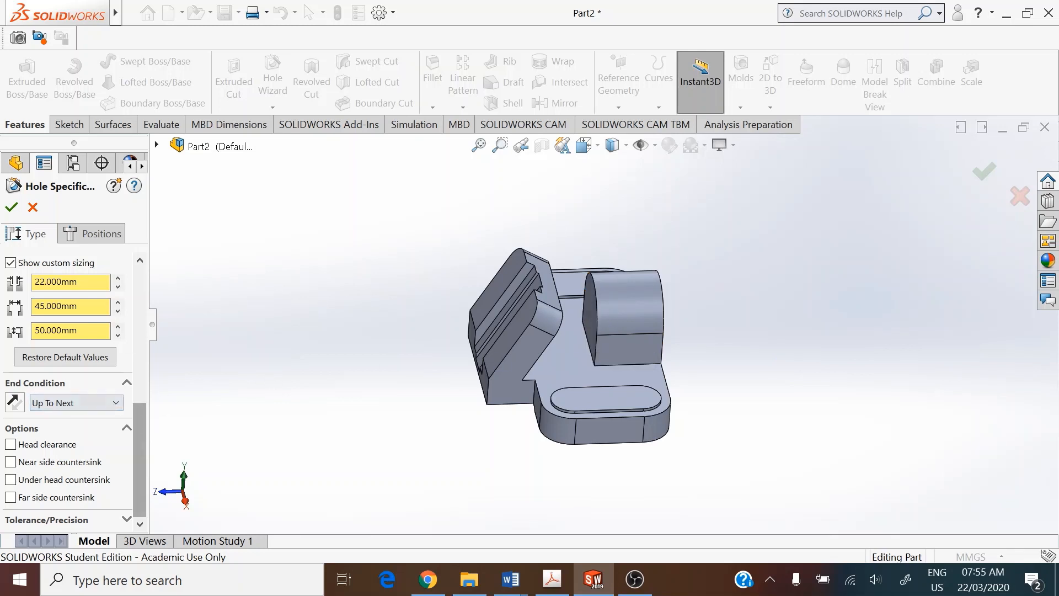
pyautogui.click(93, 233)
pyautogui.moveTo(827, 345); pyautogui.dragTo(728, 339, button='middle')
pyautogui.click(605, 346)
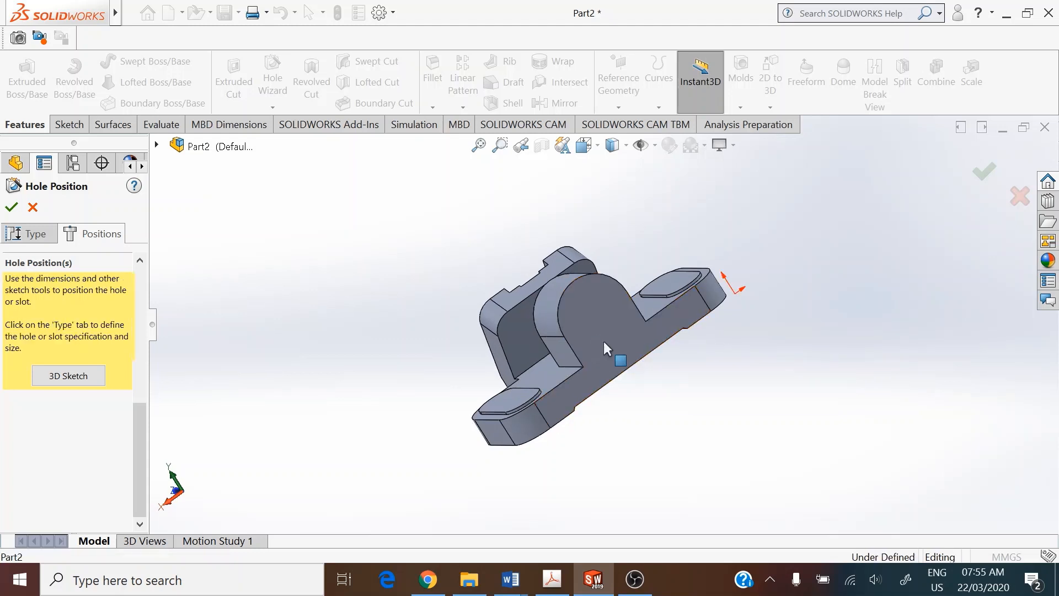
pyautogui.click(609, 310)
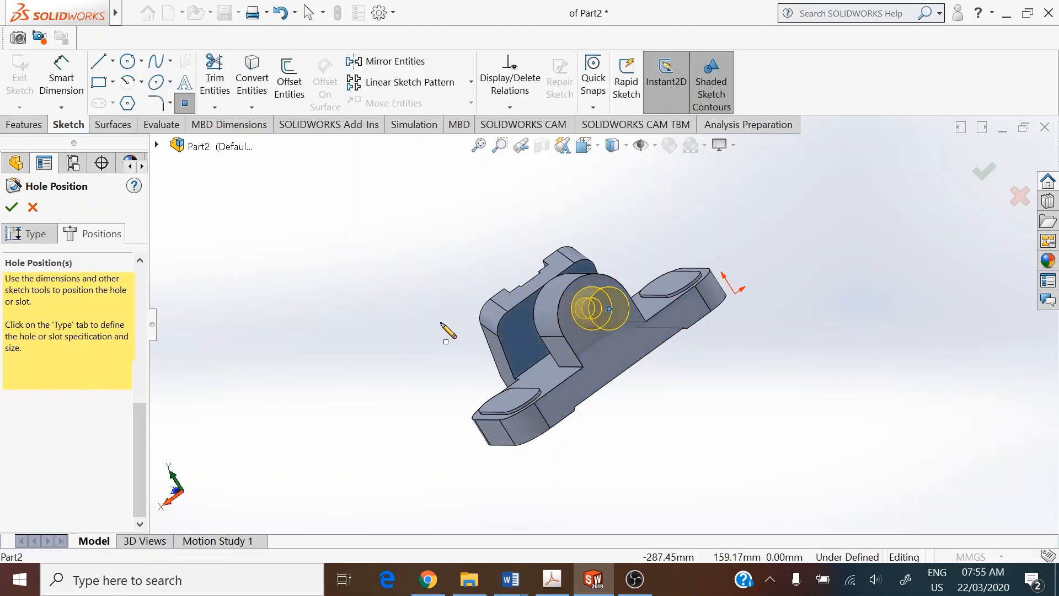
pyautogui.rightClick(422, 238)
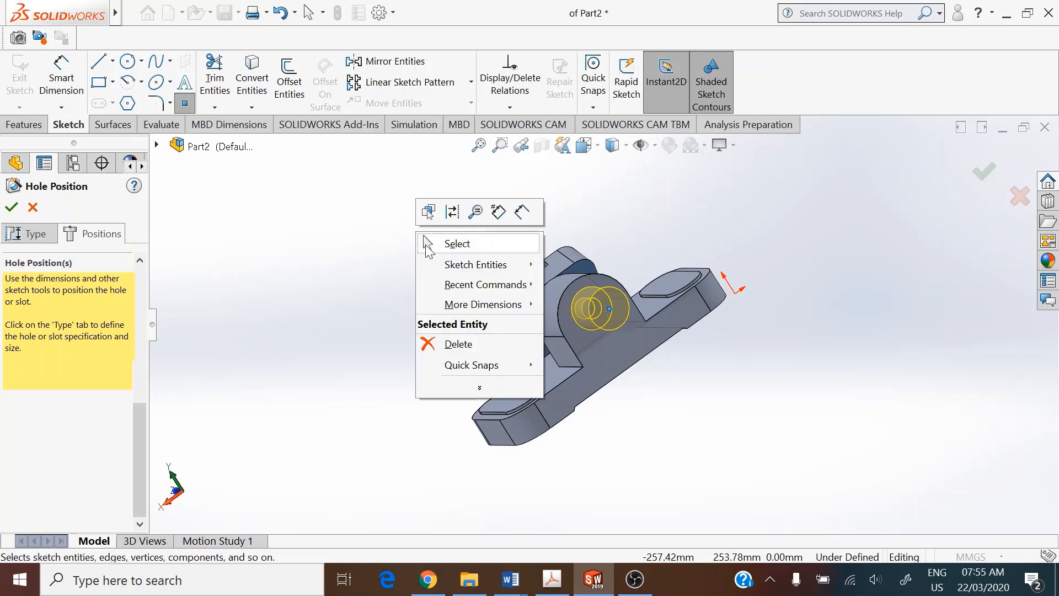
pyautogui.click(426, 244)
# Step: Make the hole's position point concentric with the arched boss's curved edge and finish the counterbore hole
pyautogui.scroll(-5, 607, 308)
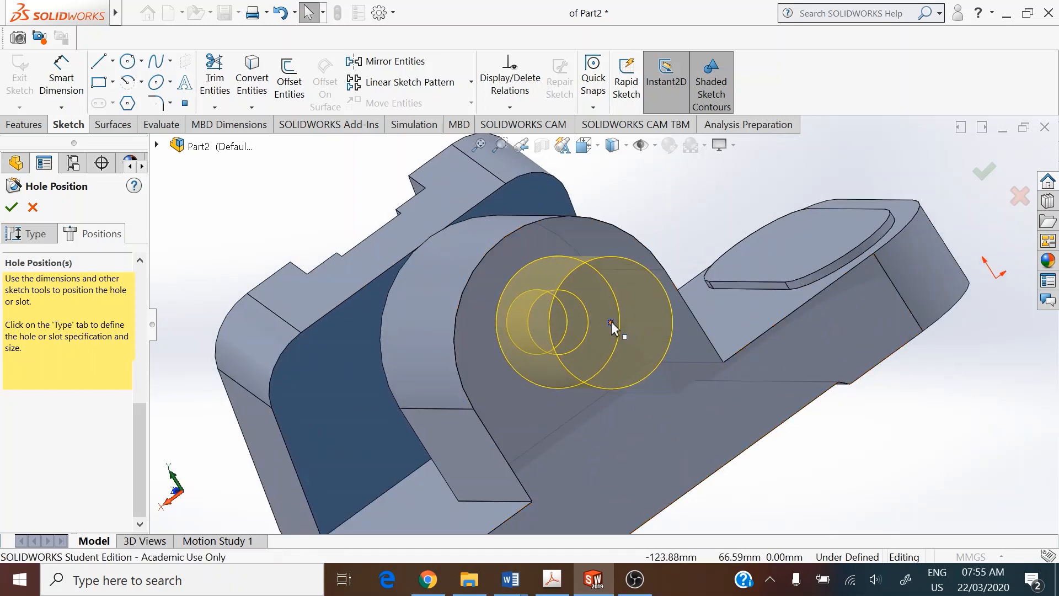
pyautogui.click(611, 322)
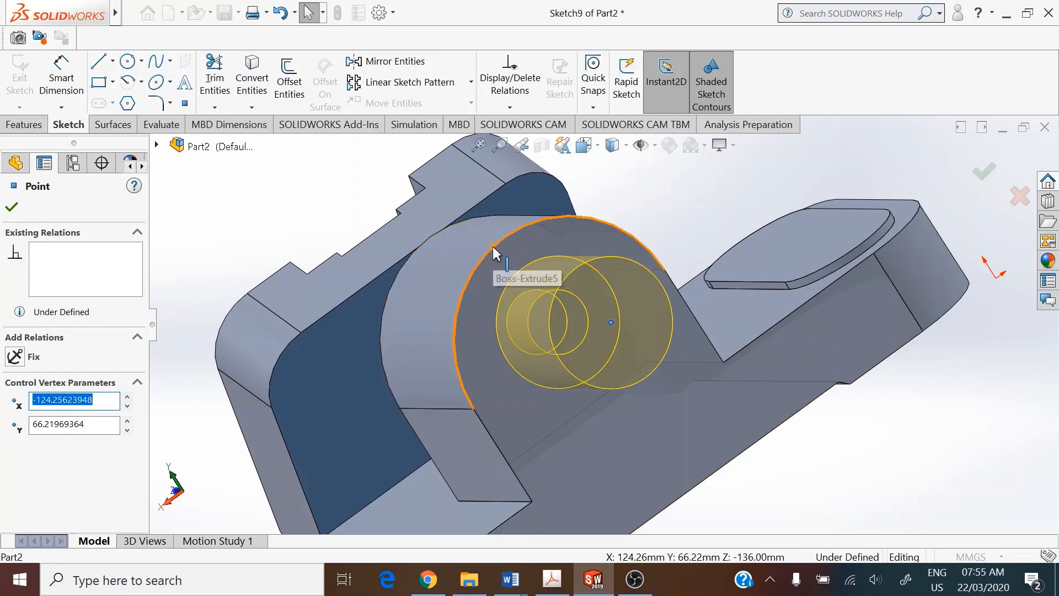
pyautogui.keyDown('ctrl'); pyautogui.click(492, 247); pyautogui.keyUp('ctrl')
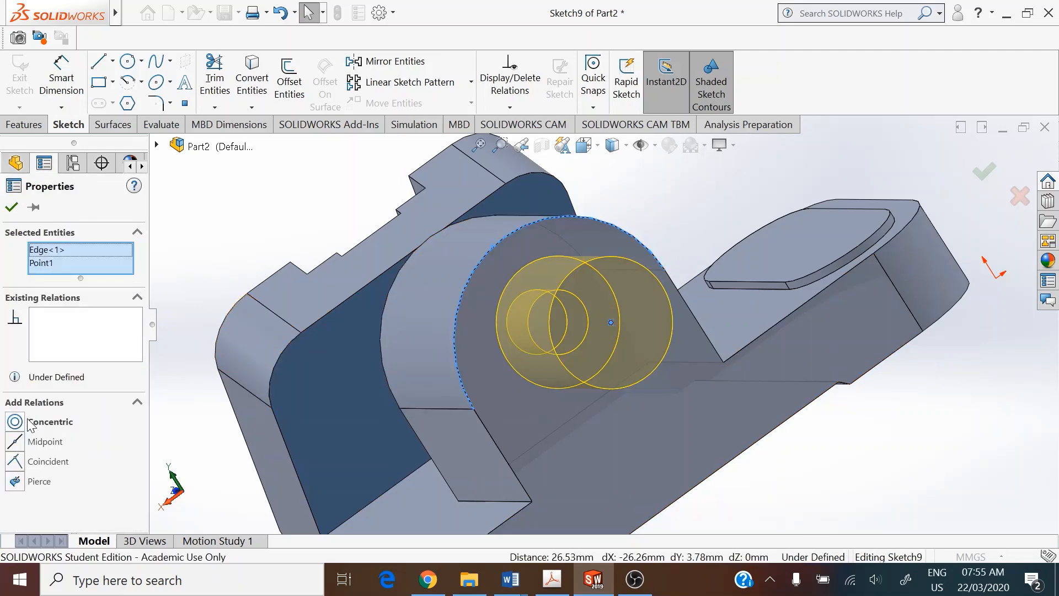
pyautogui.click(16, 422)
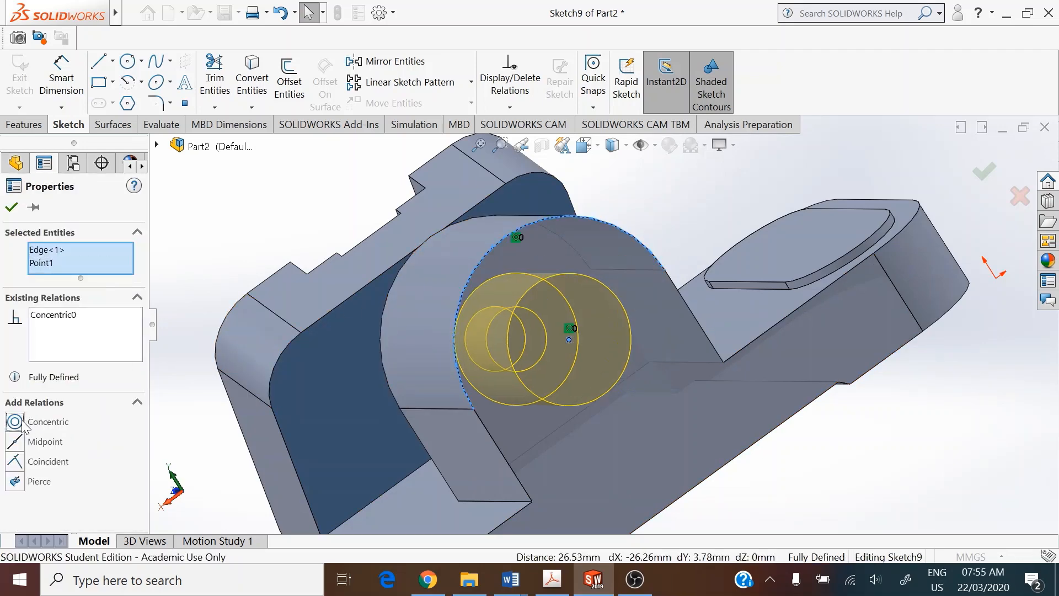
pyautogui.click(12, 210)
pyautogui.click(12, 209)
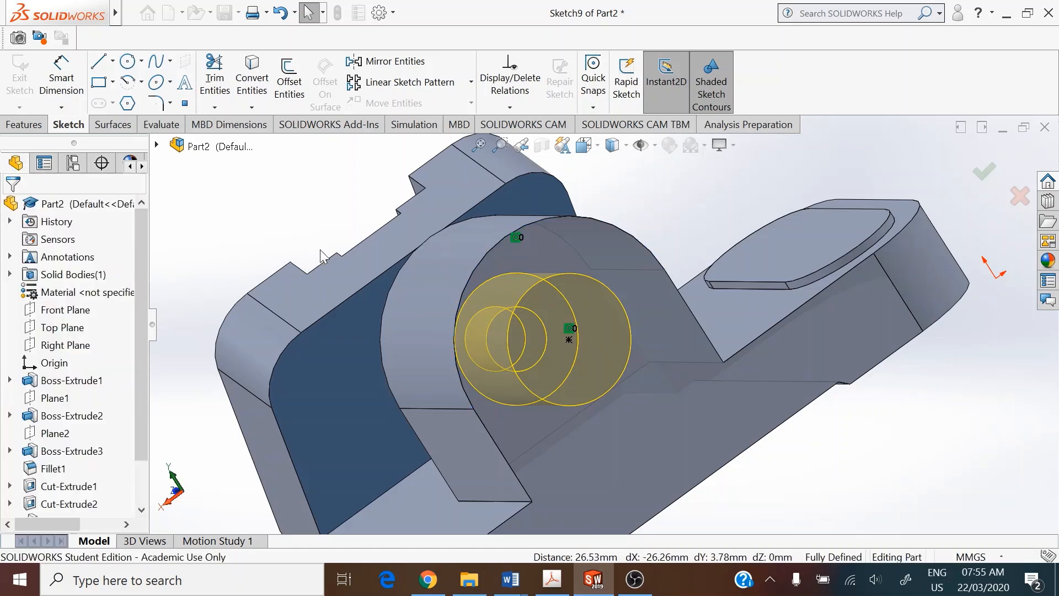
# Step: Start a sketch on the top face of the front slot boss in isometric view and draw a circle near its rear rounded end
pyautogui.moveTo(296, 224); pyautogui.dragTo(404, 298, button='middle')
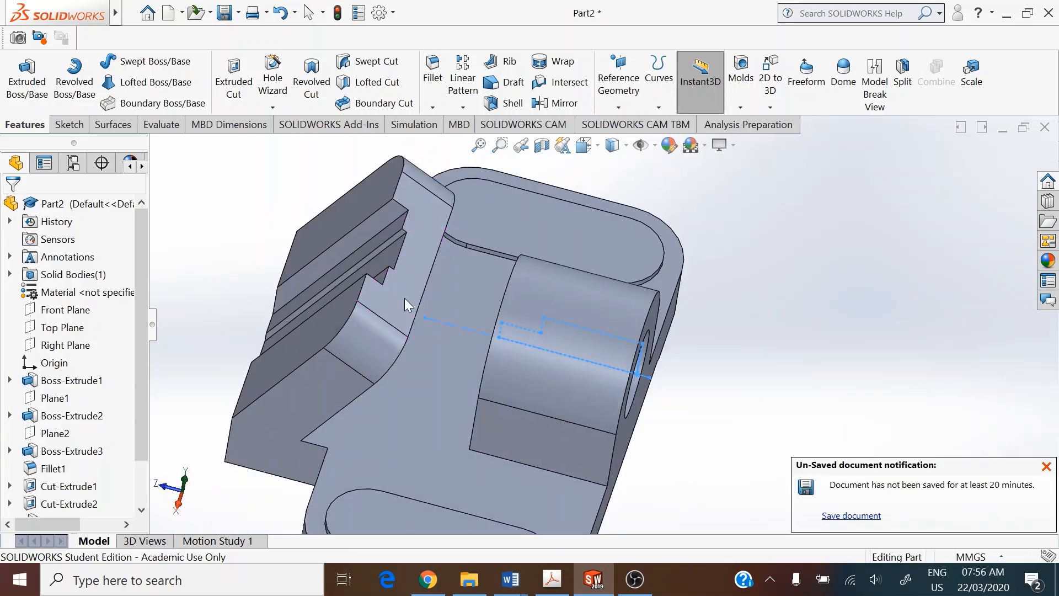
pyautogui.moveTo(489, 234); pyautogui.dragTo(548, 409, button='middle')
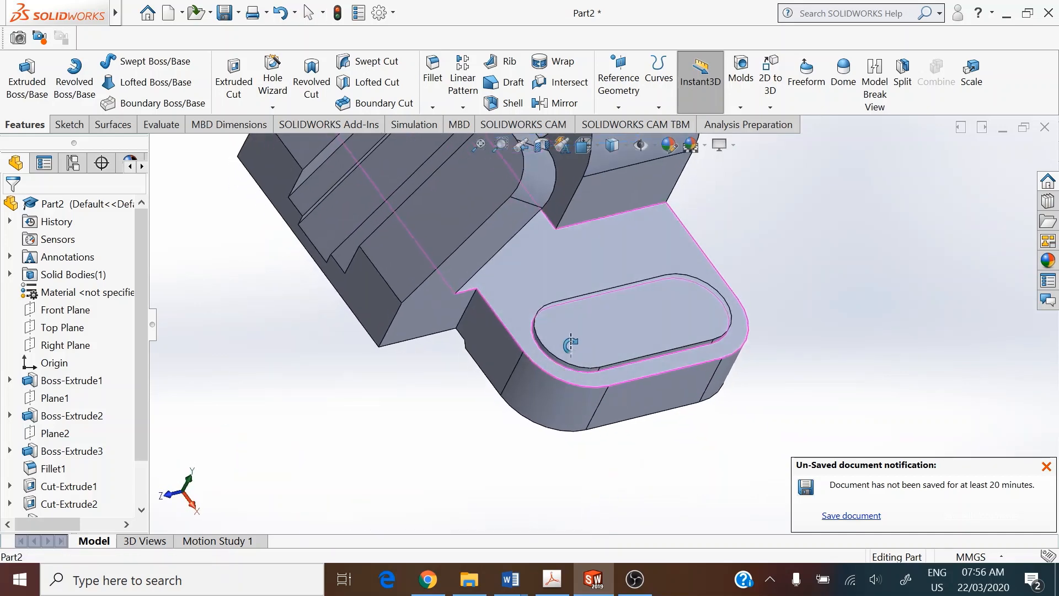
pyautogui.click(587, 144)
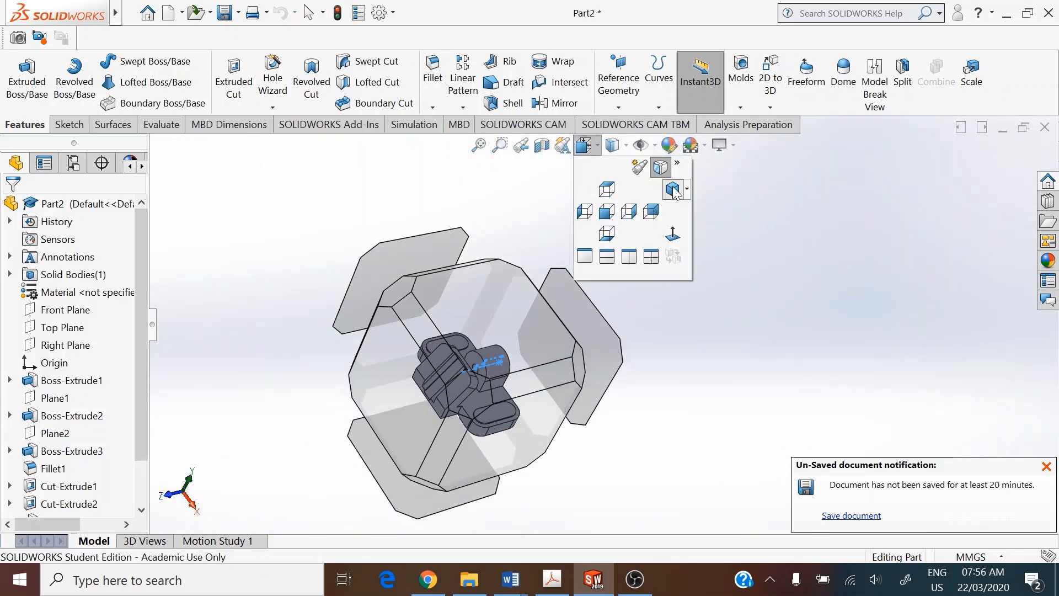
pyautogui.click(672, 189)
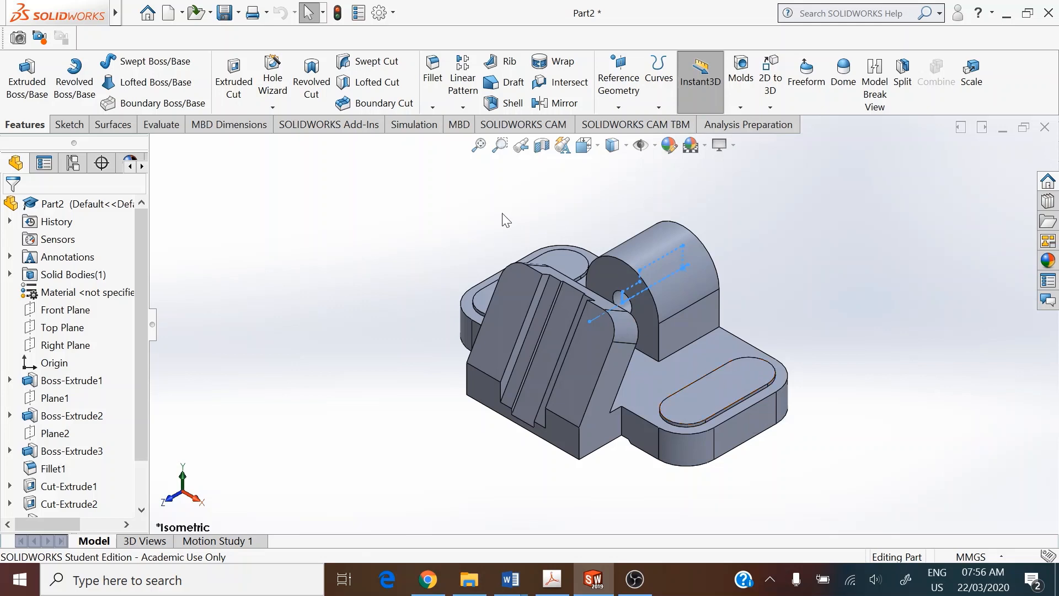
pyautogui.click(736, 370)
pyautogui.click(801, 334)
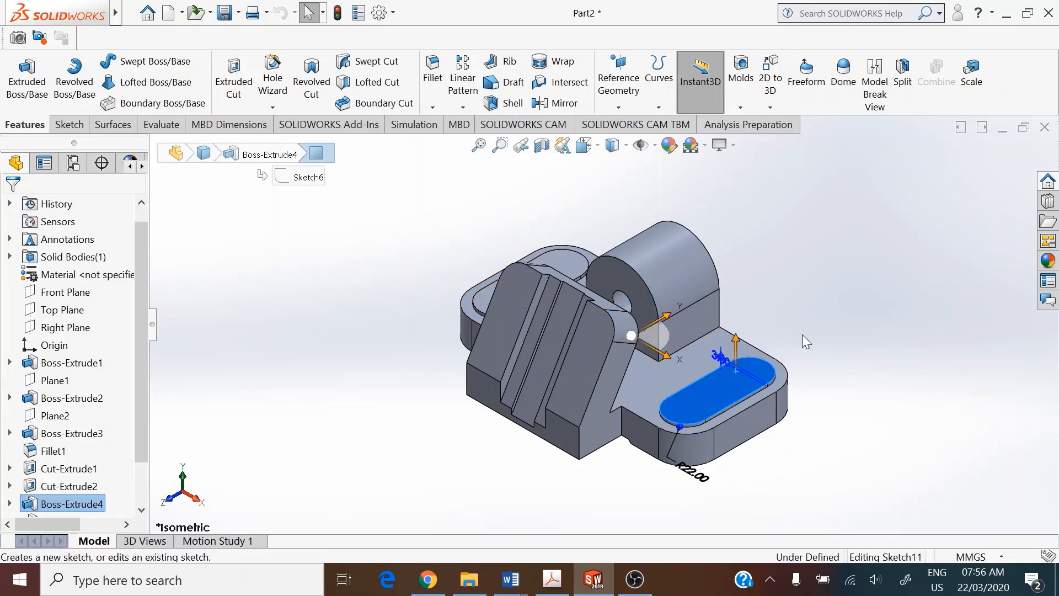
pyautogui.click(127, 62)
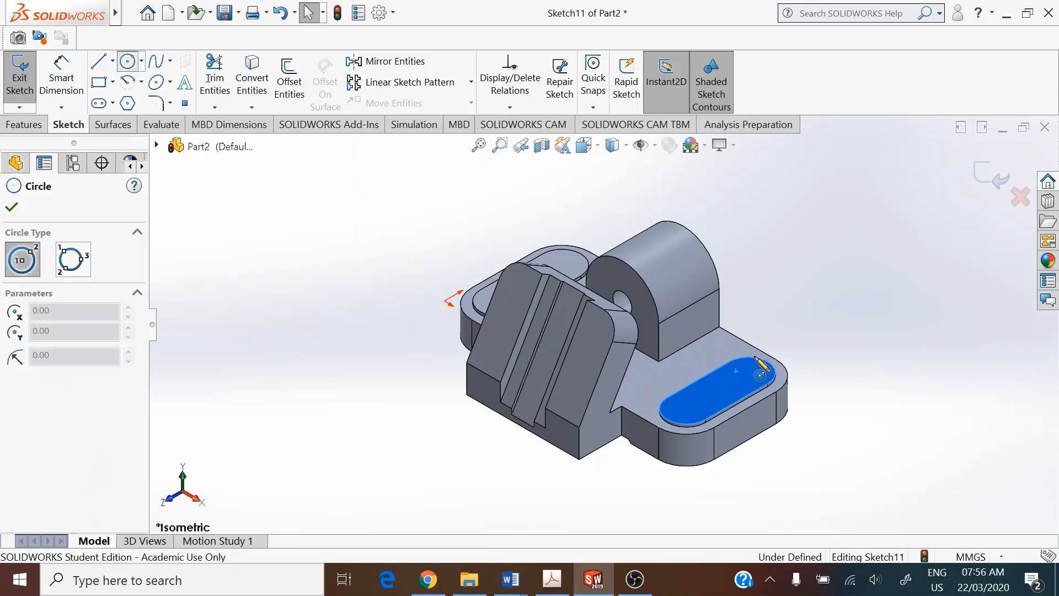
pyautogui.click(742, 377)
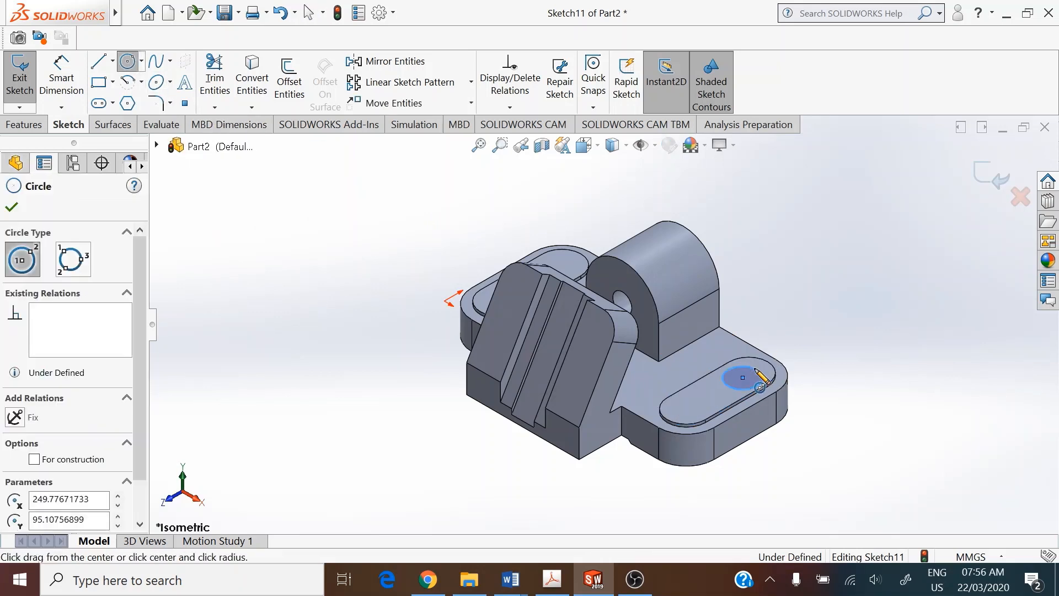
pyautogui.click(758, 375)
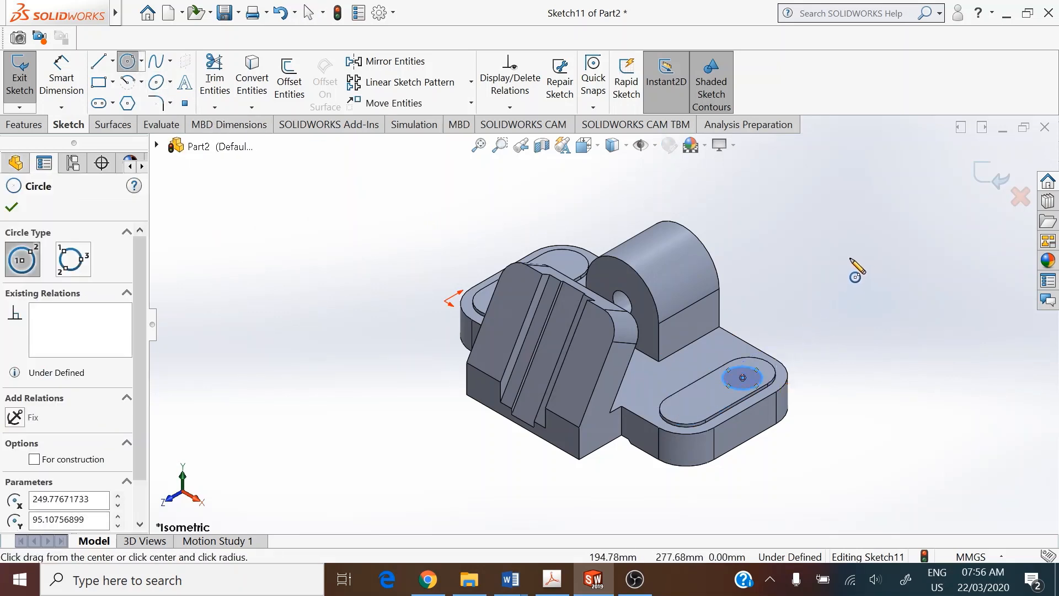
pyautogui.rightClick(864, 285)
pyautogui.click(871, 277)
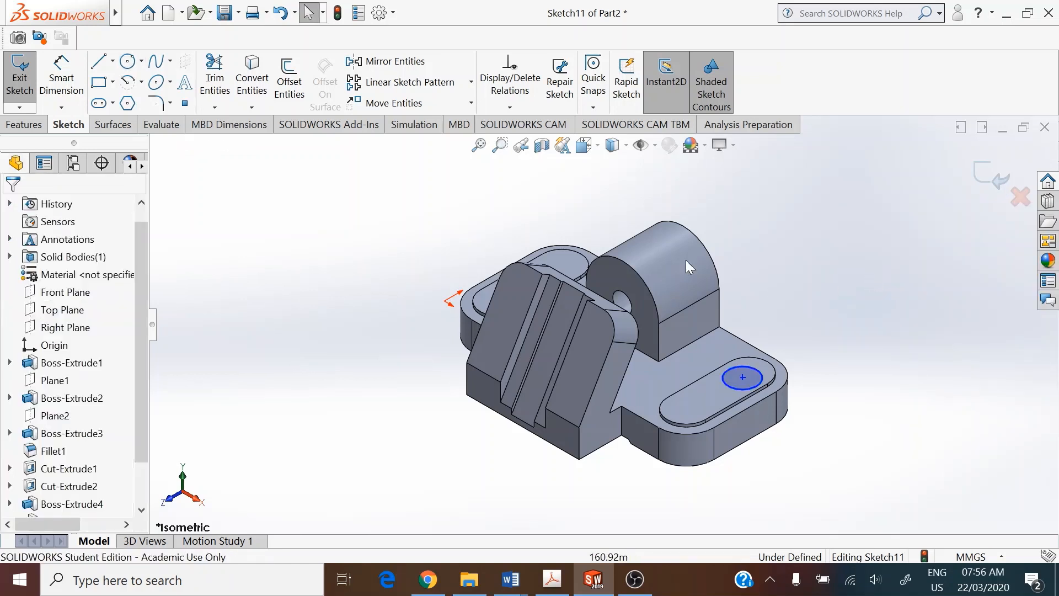
# Step: Dimension the circle on the slot boss with a 21 mm diameter
pyautogui.click(61, 77)
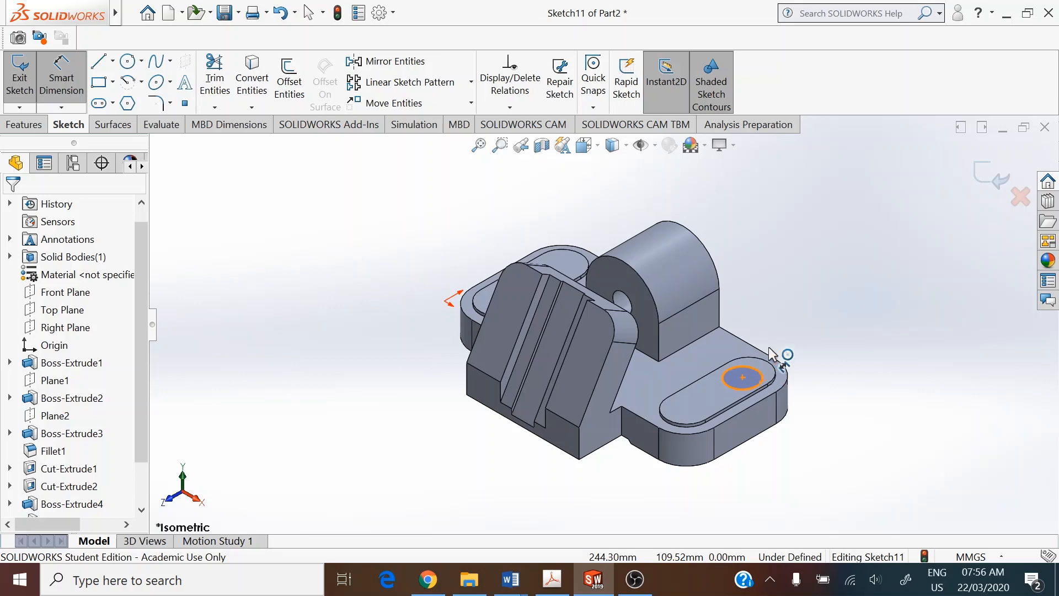
pyautogui.click(764, 379)
pyautogui.click(810, 339)
pyautogui.press('Return')
pyautogui.rightClick(827, 360)
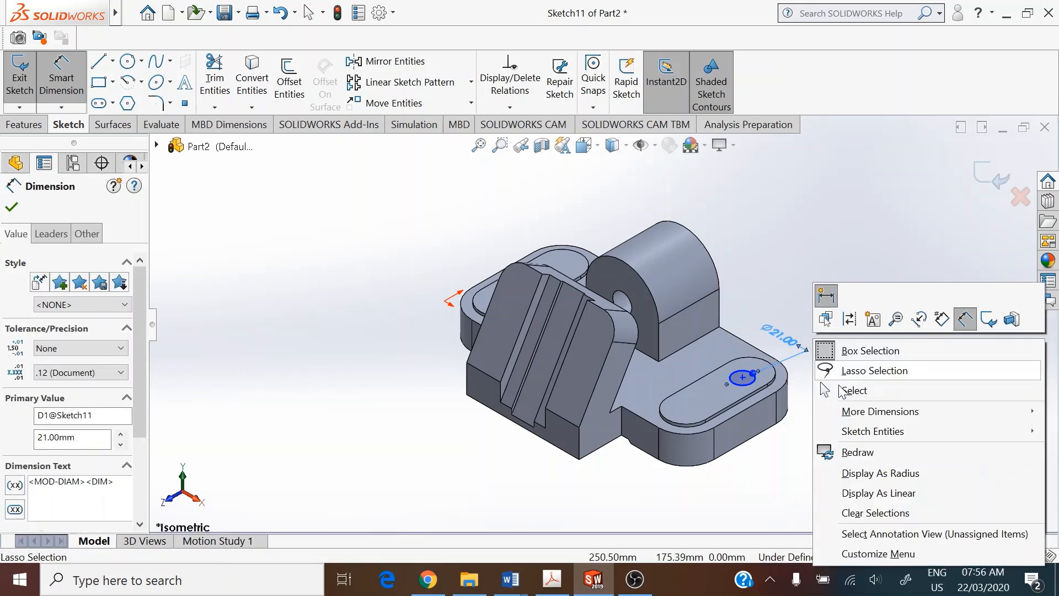
pyautogui.click(827, 390)
# Step: Make the circle concentric with the slot boss's rear rounded end edge
pyautogui.scroll(-4, 765, 375)
pyautogui.scroll(-3, 765, 375)
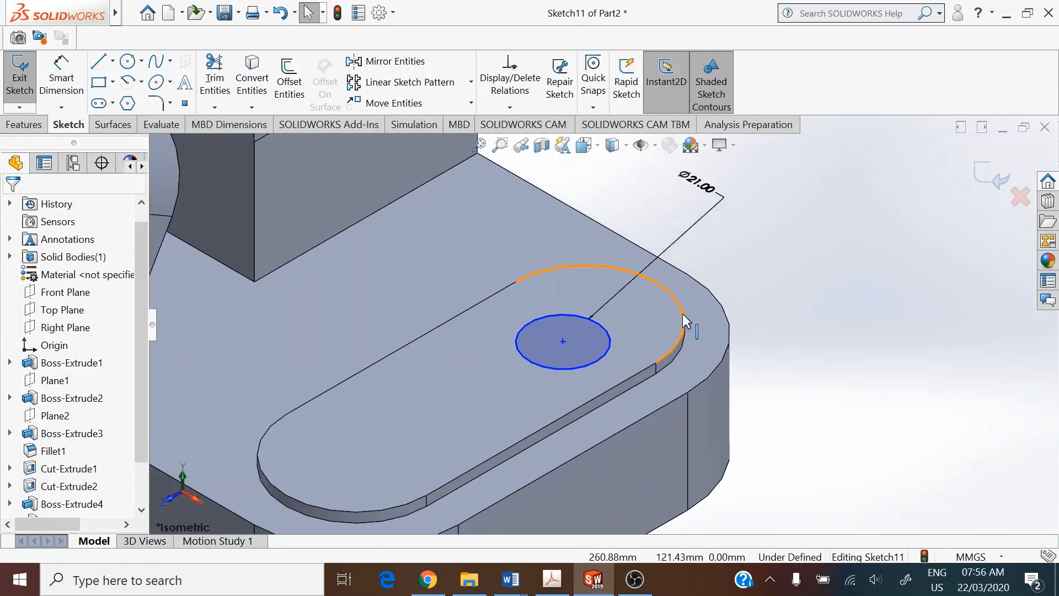
pyautogui.keyDown('ctrl'); pyautogui.click(608, 343); pyautogui.keyUp('ctrl')
pyautogui.click(15, 461)
pyautogui.click(11, 208)
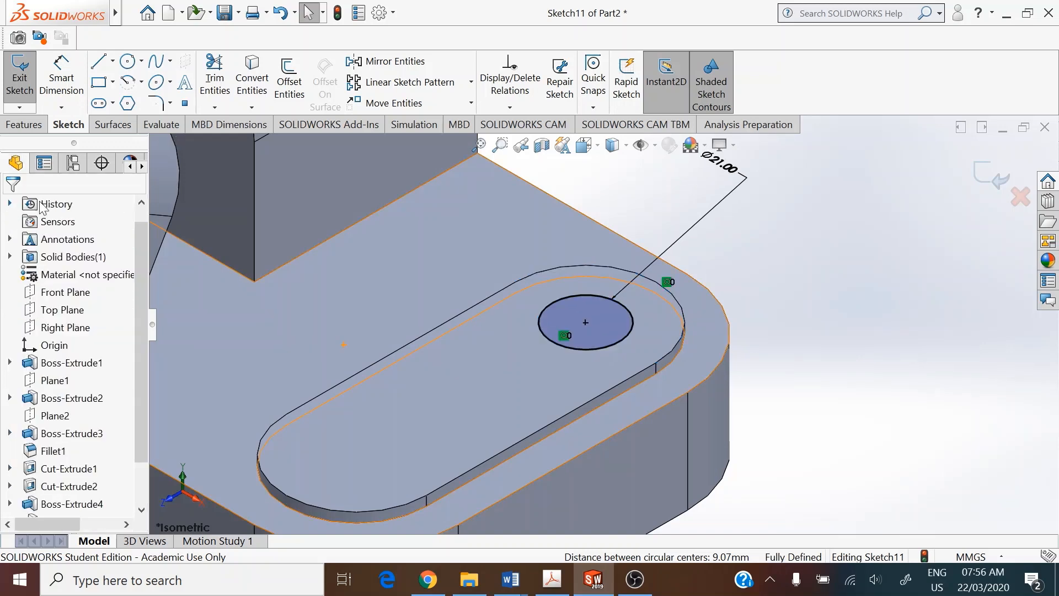
# Step: Cut the circle through the slot boss and base plate with an Extruded Cut set to Through All
pyautogui.click(24, 124)
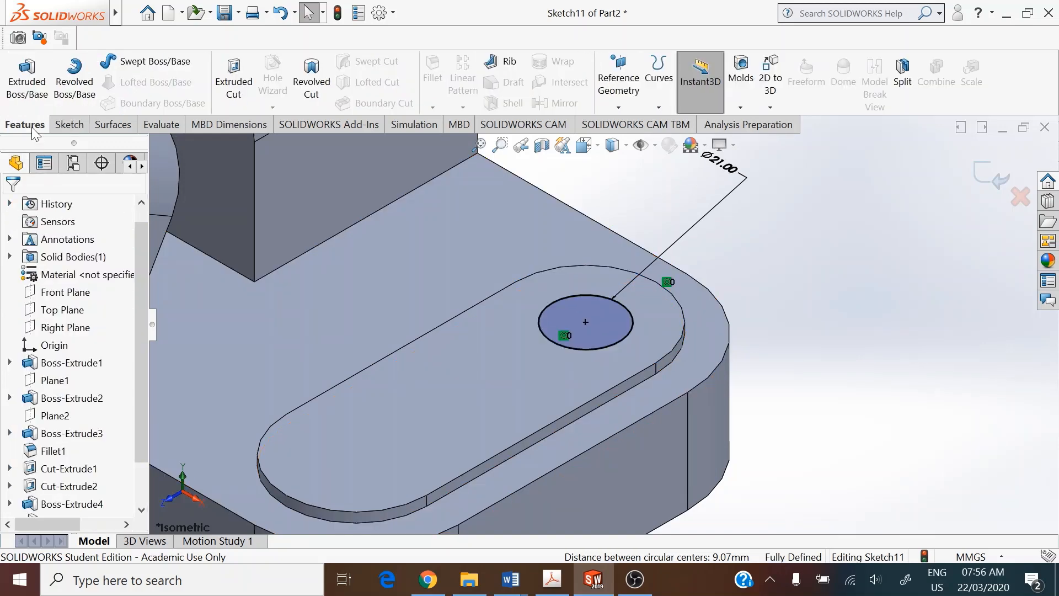
pyautogui.click(227, 76)
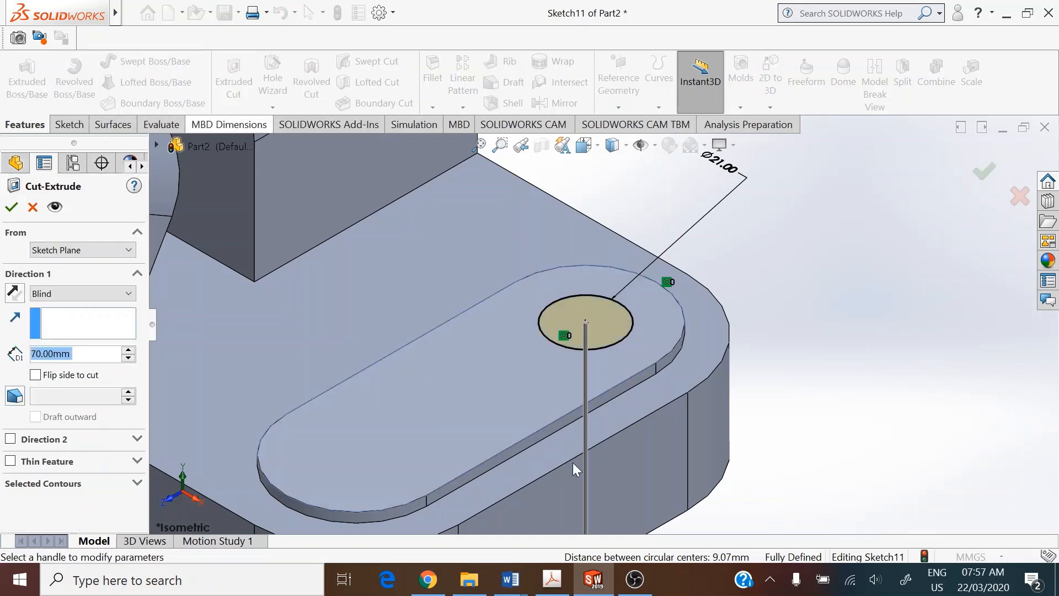
pyautogui.click(84, 293)
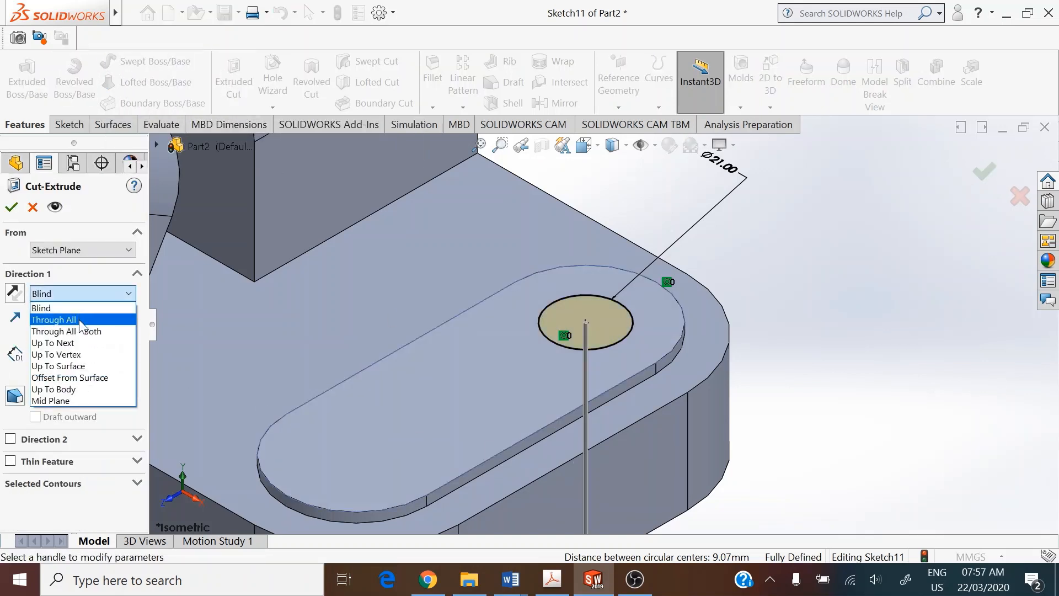
pyautogui.click(71, 319)
pyautogui.click(12, 207)
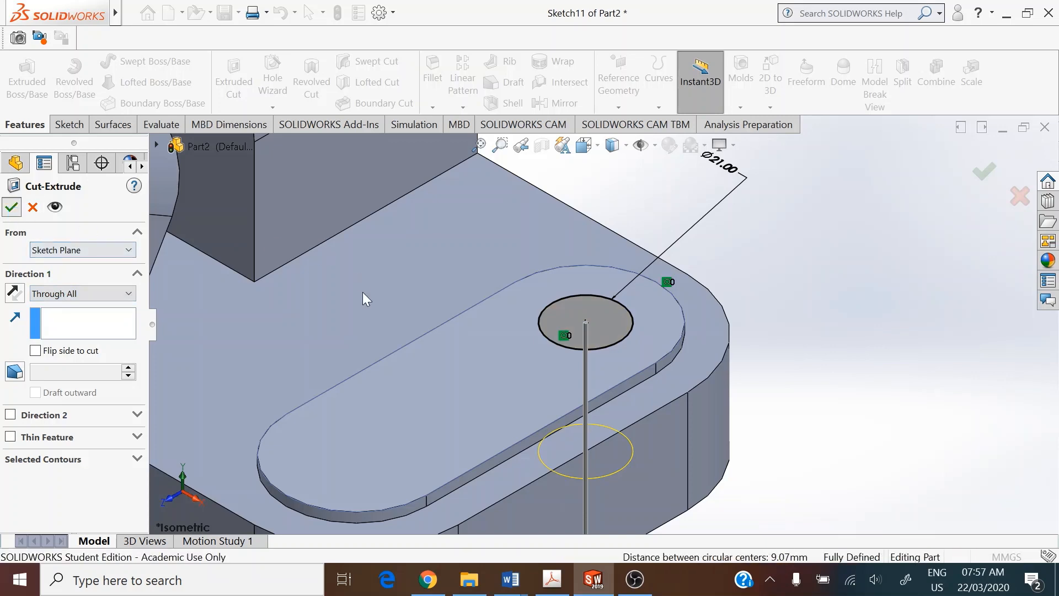
# Step: Start a Linear Pattern along the base plate's straight edge beside the arched boss, reversing the first direction and setting its spacing to 216 mm
pyautogui.scroll(4, 718, 369)
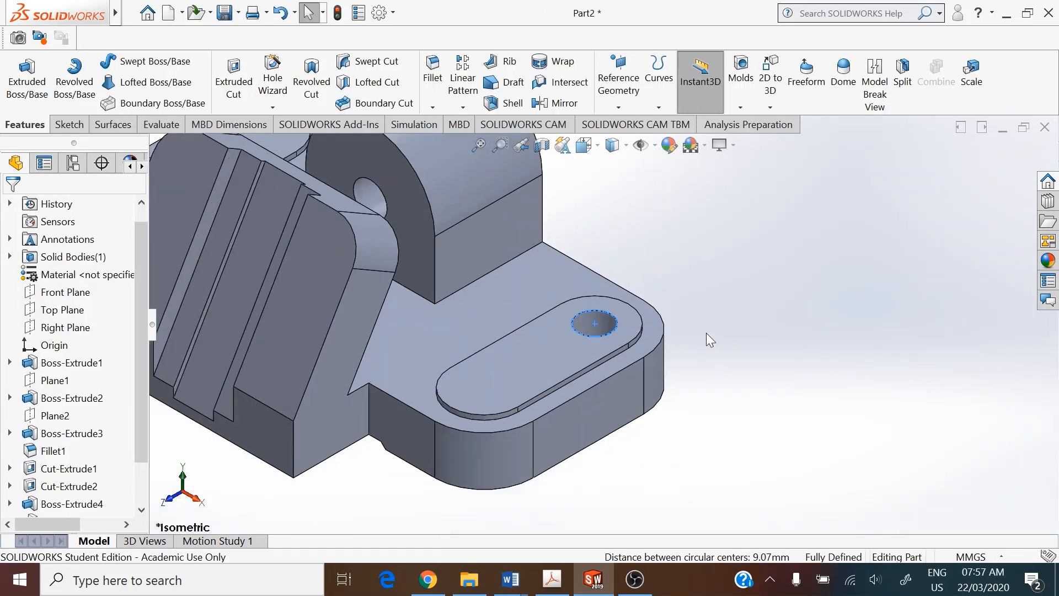
pyautogui.scroll(2, 664, 332)
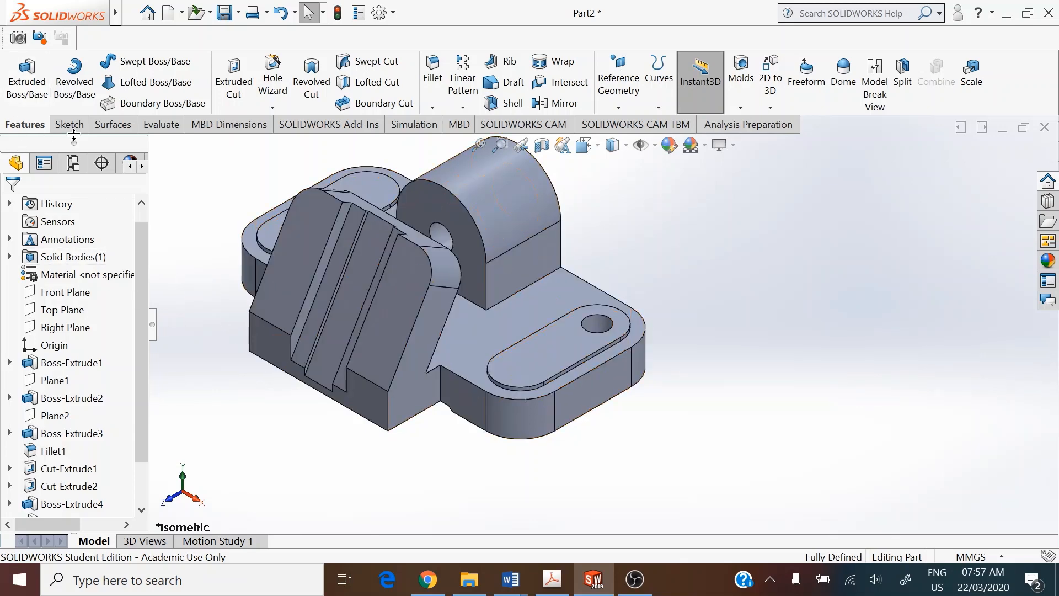
pyautogui.click(462, 82)
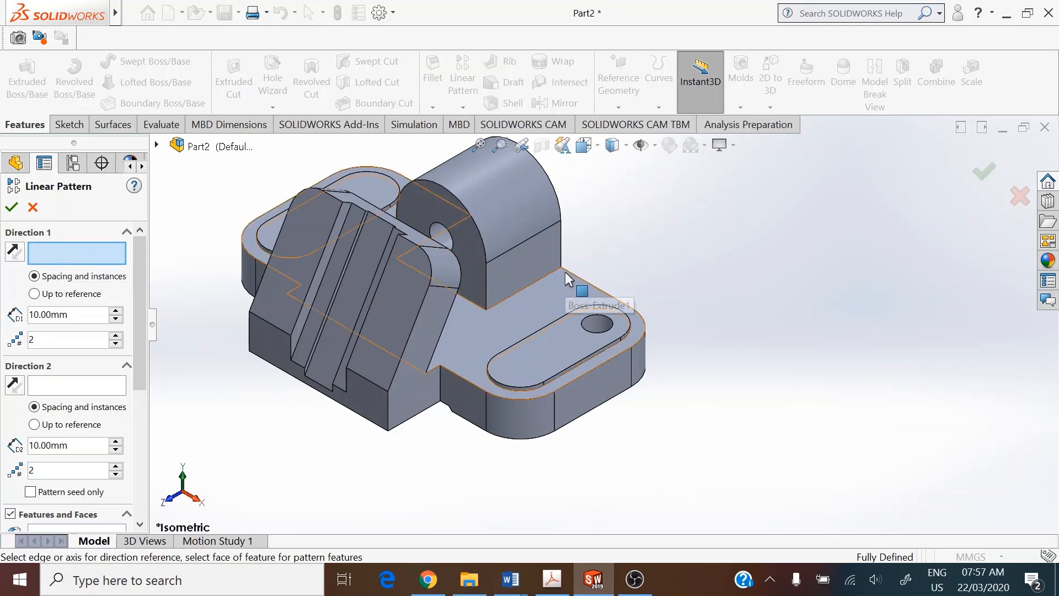
pyautogui.click(591, 284)
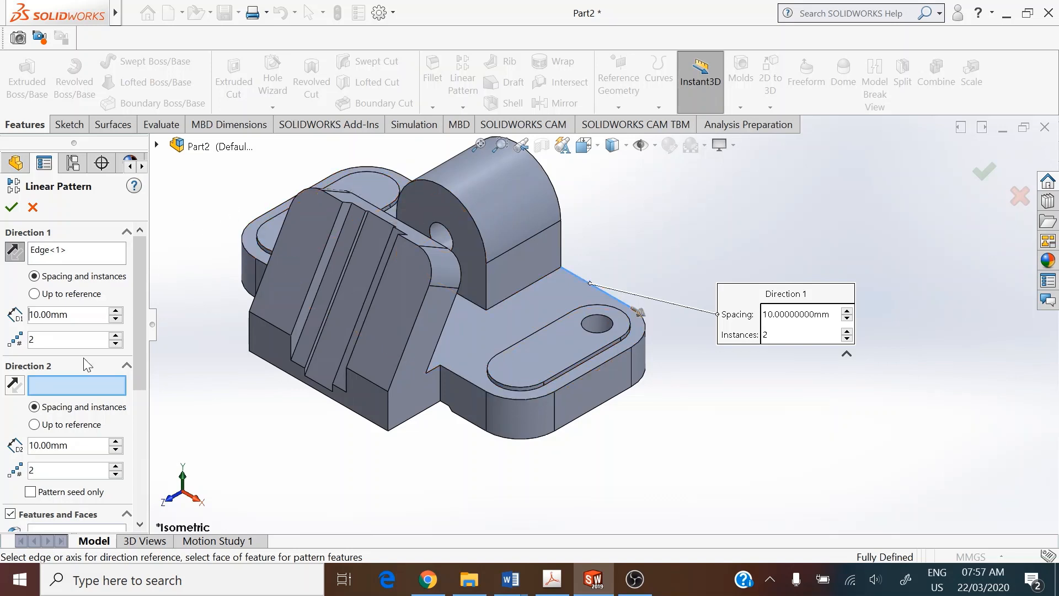
pyautogui.click(14, 255)
pyautogui.doubleClick(48, 315)
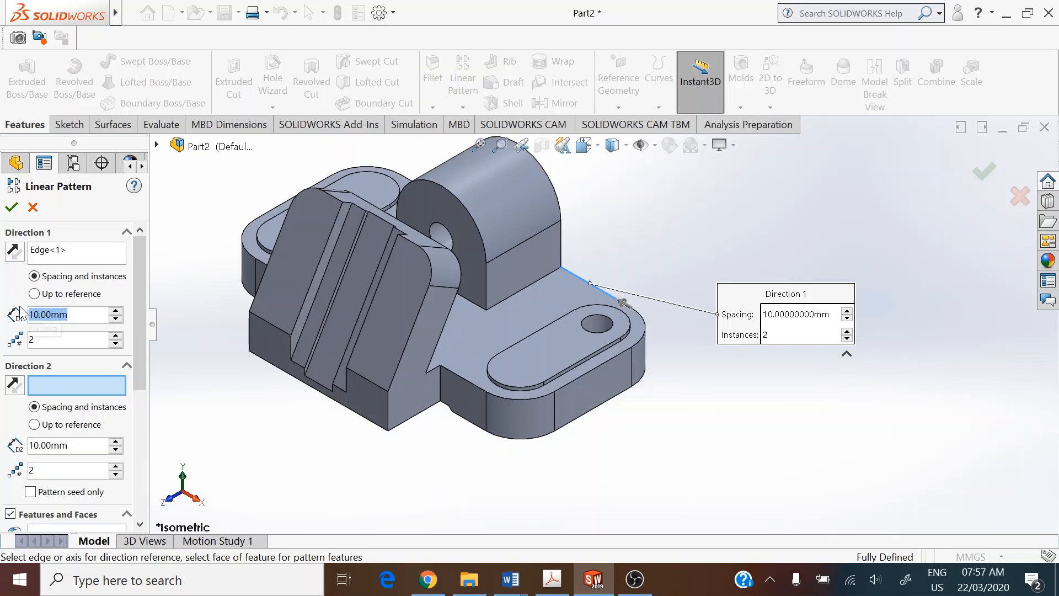
pyautogui.write('216')
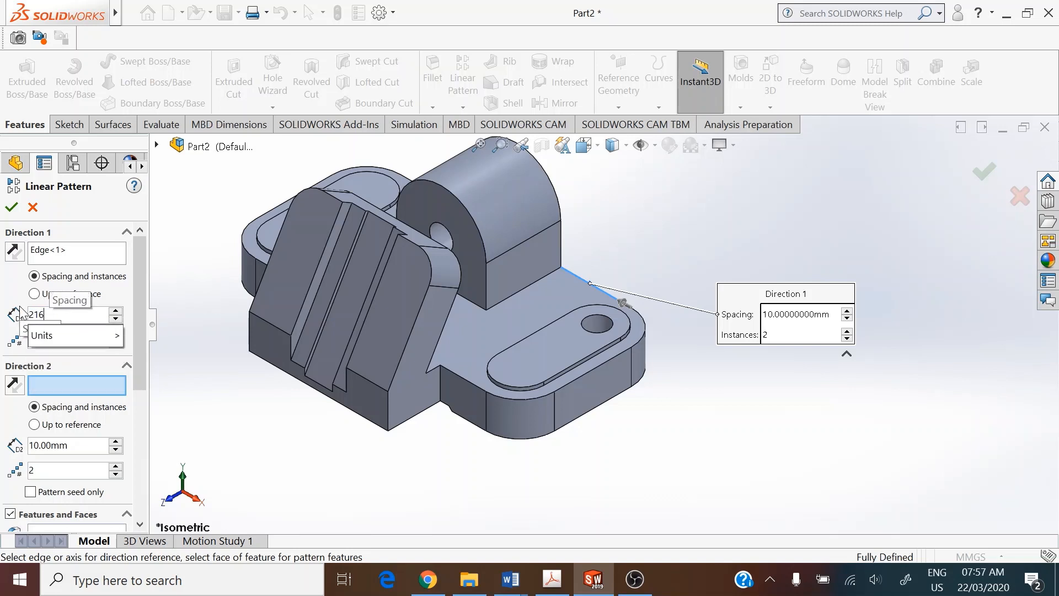
pyautogui.press('Return')
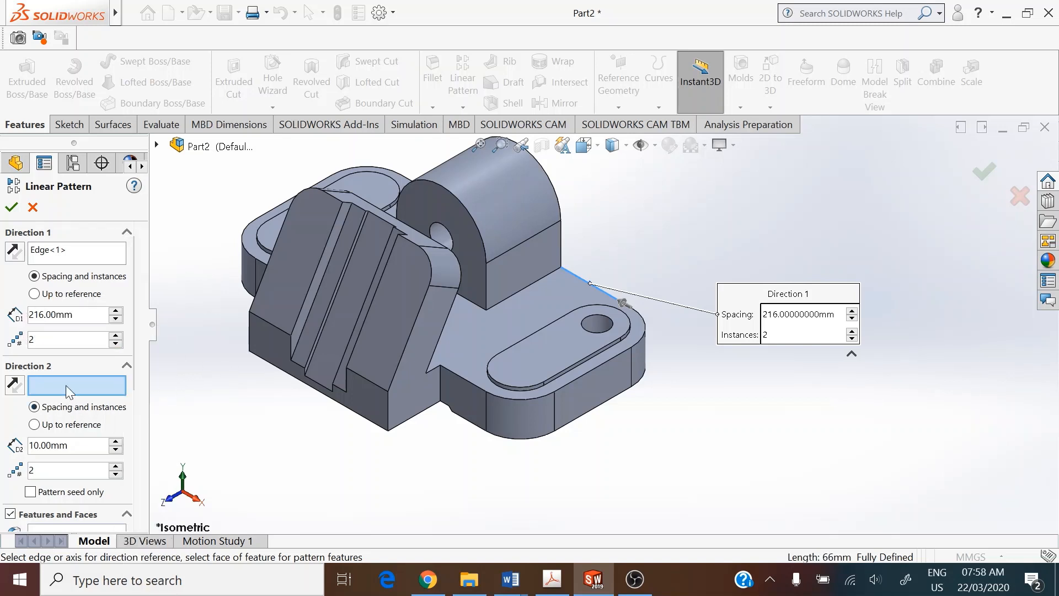
# Step: Set the pattern's second direction along the base plate's outer side edge beside the slot boss, reversed, with 72 mm spacing
pyautogui.click(611, 359)
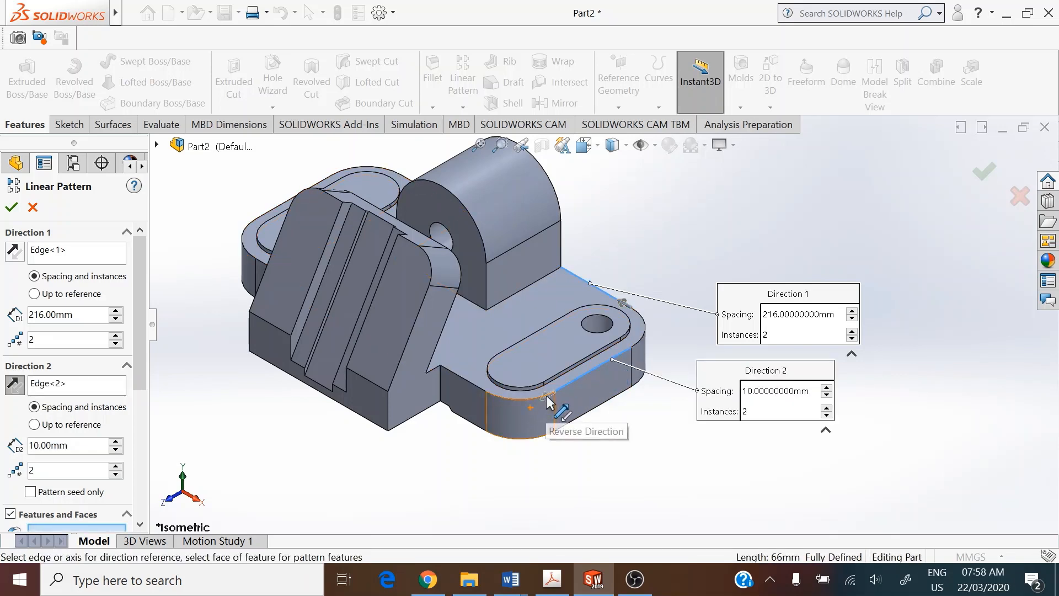
pyautogui.click(15, 386)
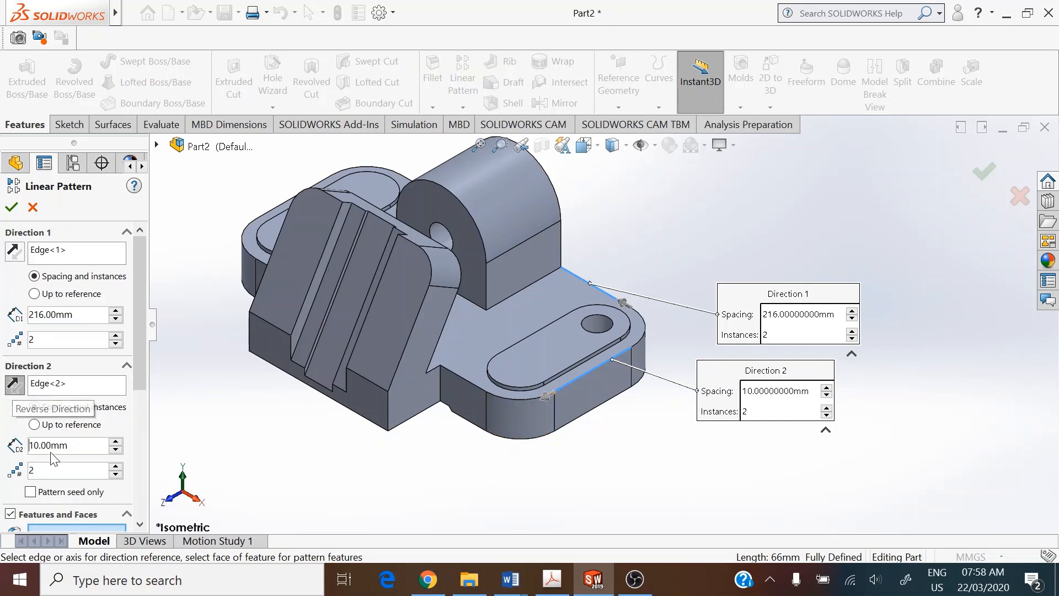
pyautogui.moveTo(69, 446); pyautogui.dragTo(33, 446)
pyautogui.write('72')
pyautogui.press('Return')
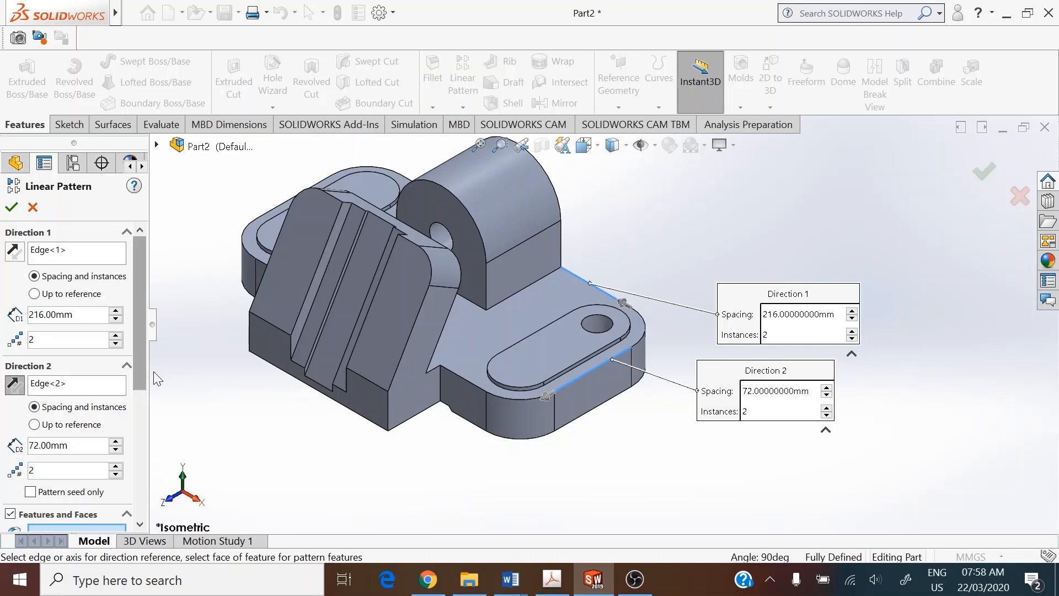
pyautogui.scroll(-5, 76, 359)
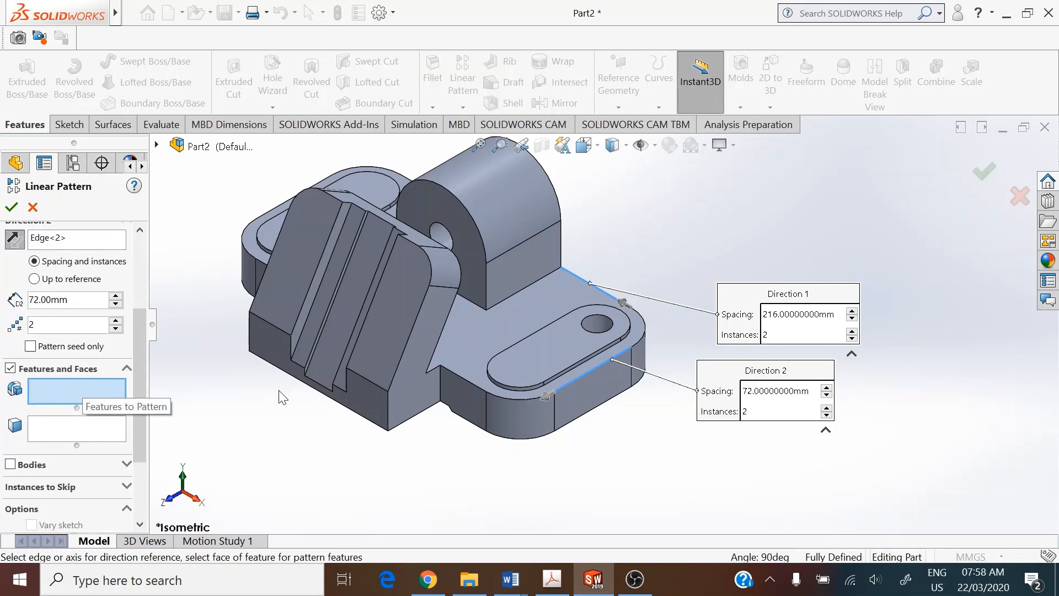
pyautogui.click(600, 322)
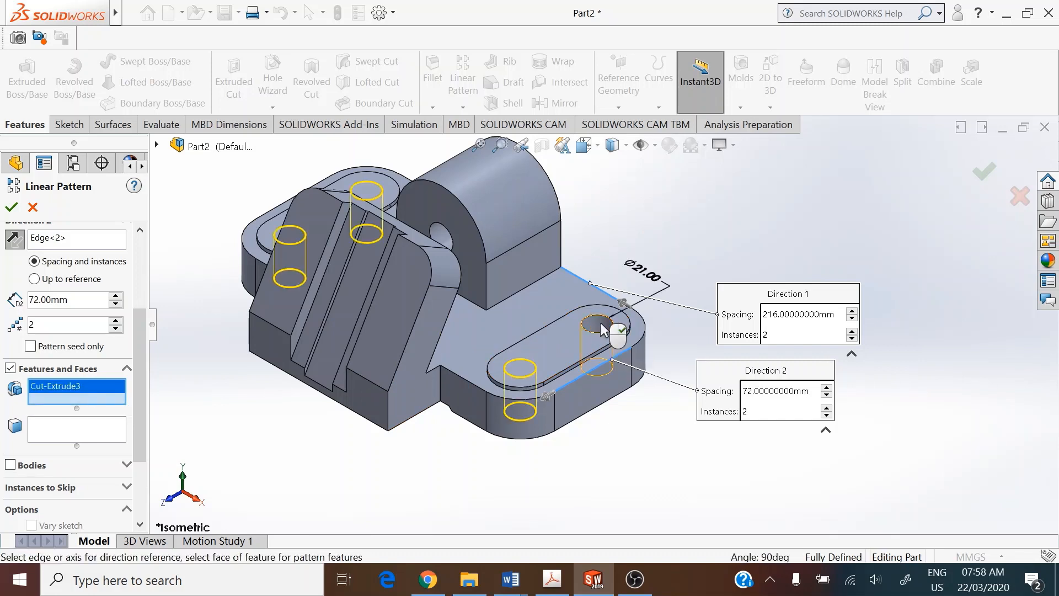
pyautogui.rightClick(79, 389)
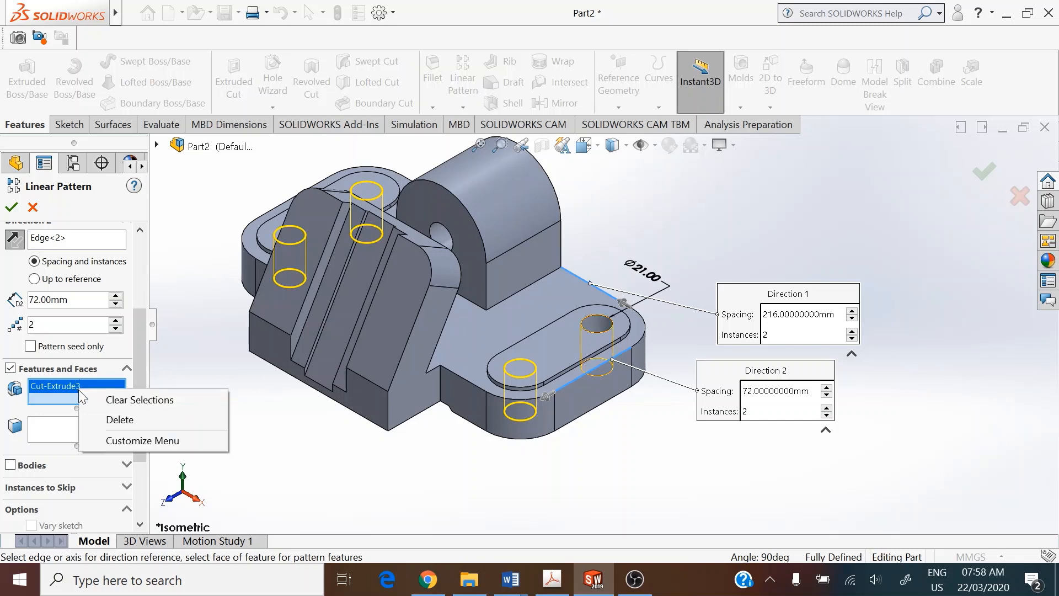
pyautogui.click(99, 421)
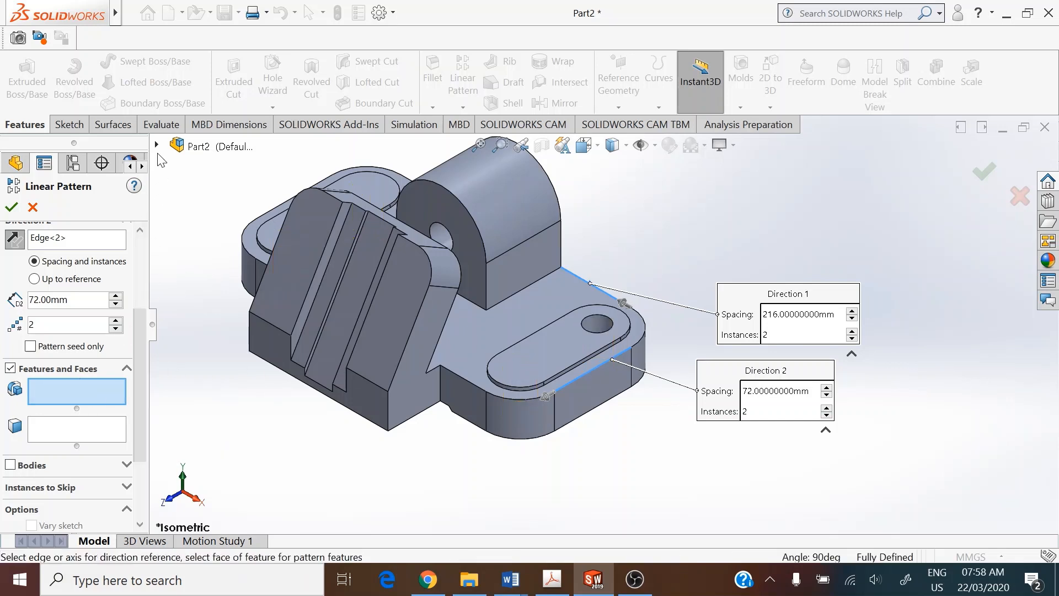
# Step: Choose the slot boss's 21 mm hole cut as the feature to pattern and complete the Linear Pattern
pyautogui.click(157, 146)
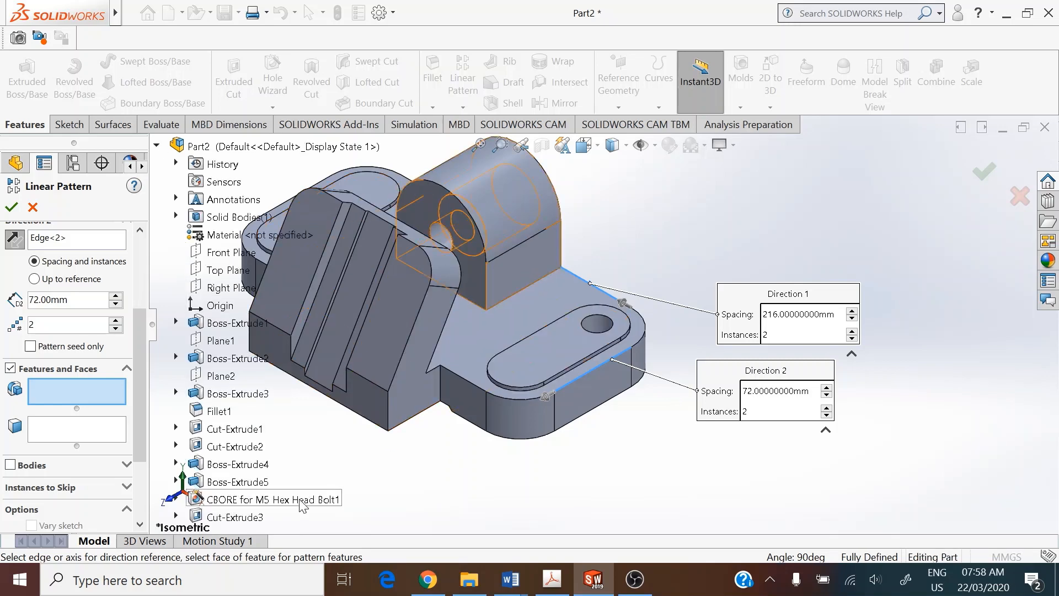
pyautogui.scroll(-2, 248, 507)
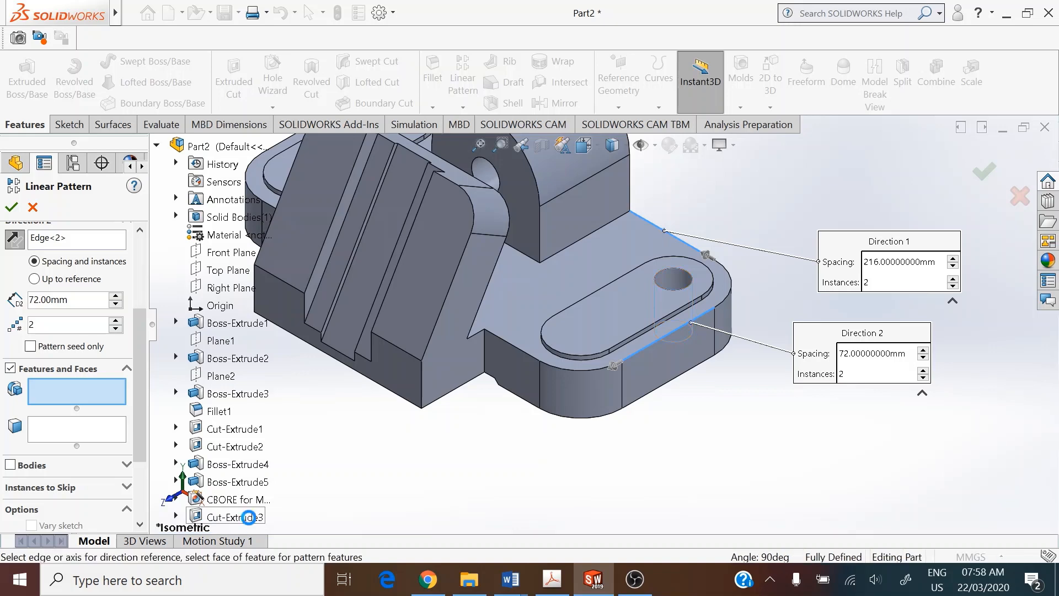
pyautogui.click(242, 516)
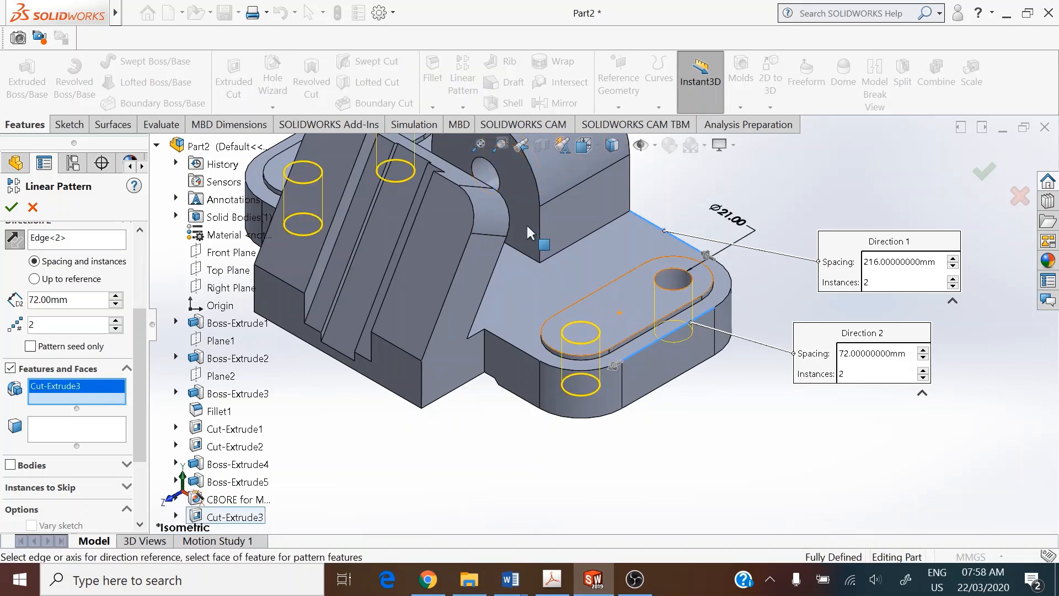
pyautogui.scroll(3, 575, 299)
pyautogui.scroll(-4, 538, 251)
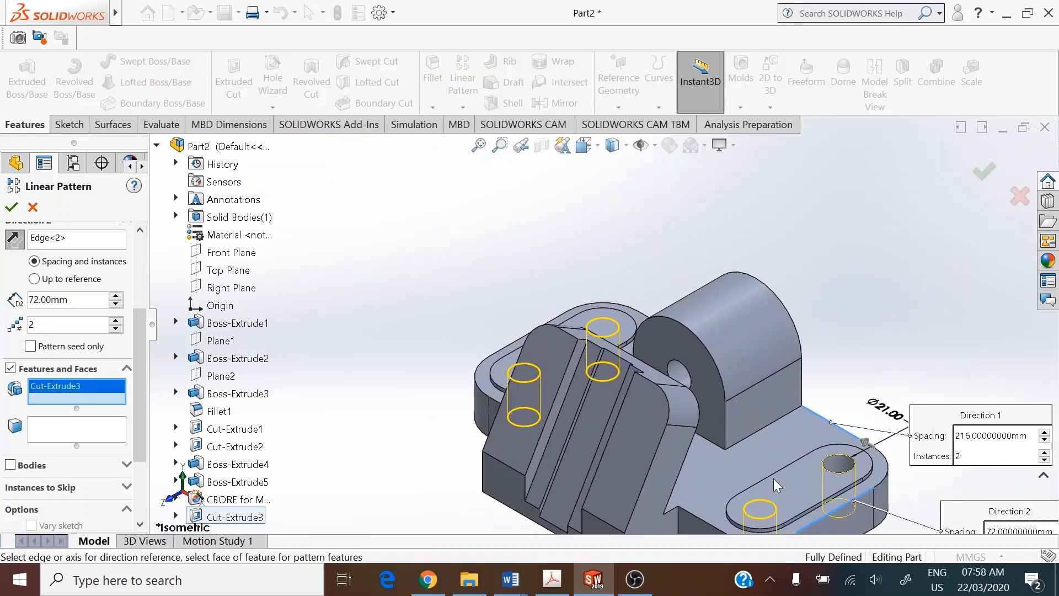
pyautogui.scroll(2, 777, 486)
pyautogui.scroll(-1, 761, 485)
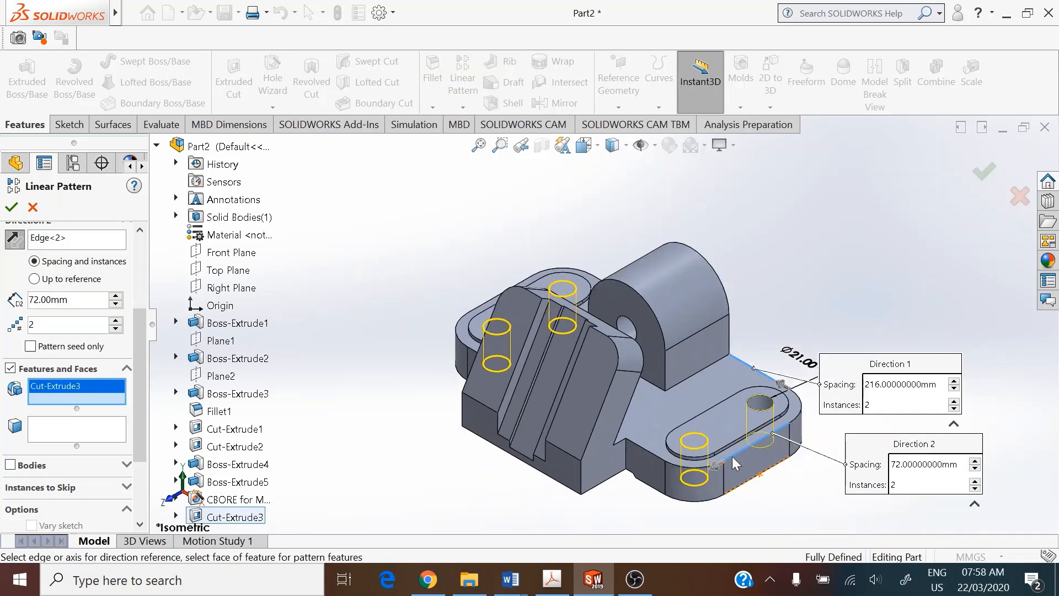
pyautogui.click(12, 208)
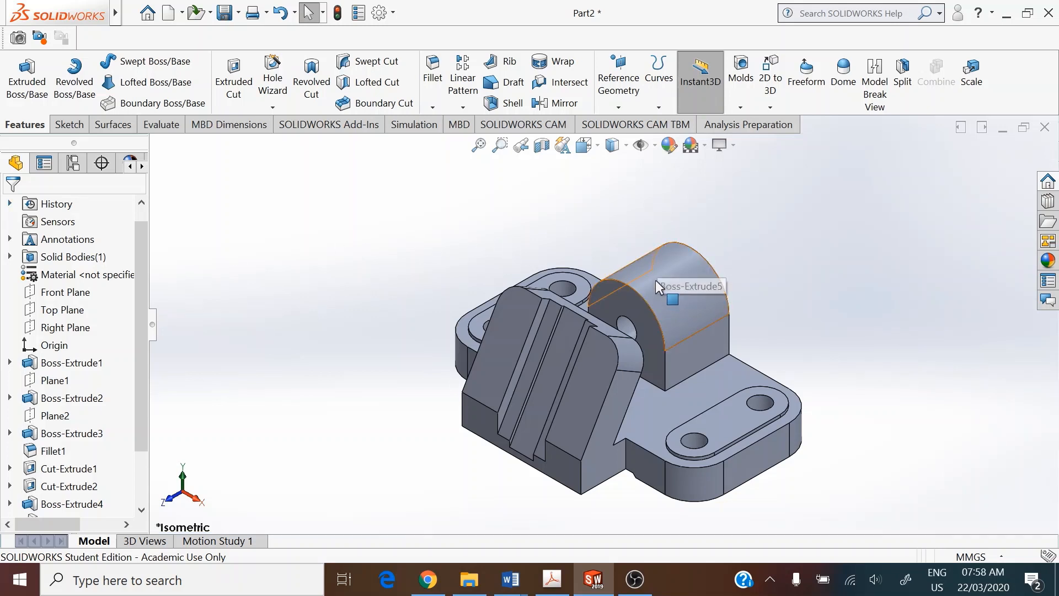
# Step: Open a new sketch on the flat rear face of the arched boss
pyautogui.moveTo(776, 246); pyautogui.dragTo(604, 307, button='middle')
pyautogui.moveTo(549, 226); pyautogui.dragTo(668, 290, button='middle')
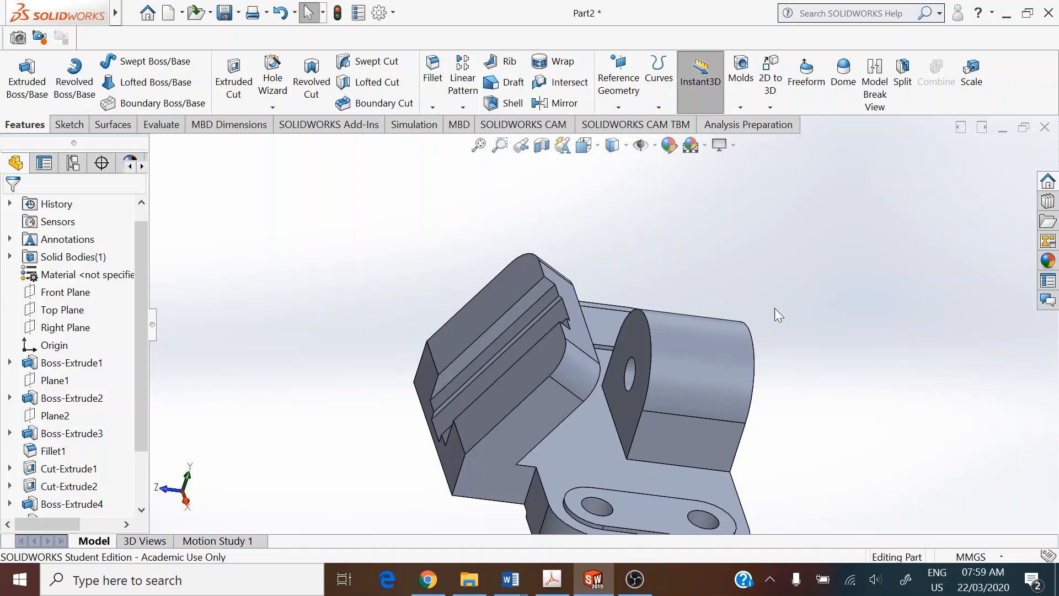
pyautogui.moveTo(796, 329); pyautogui.dragTo(733, 336, button='middle')
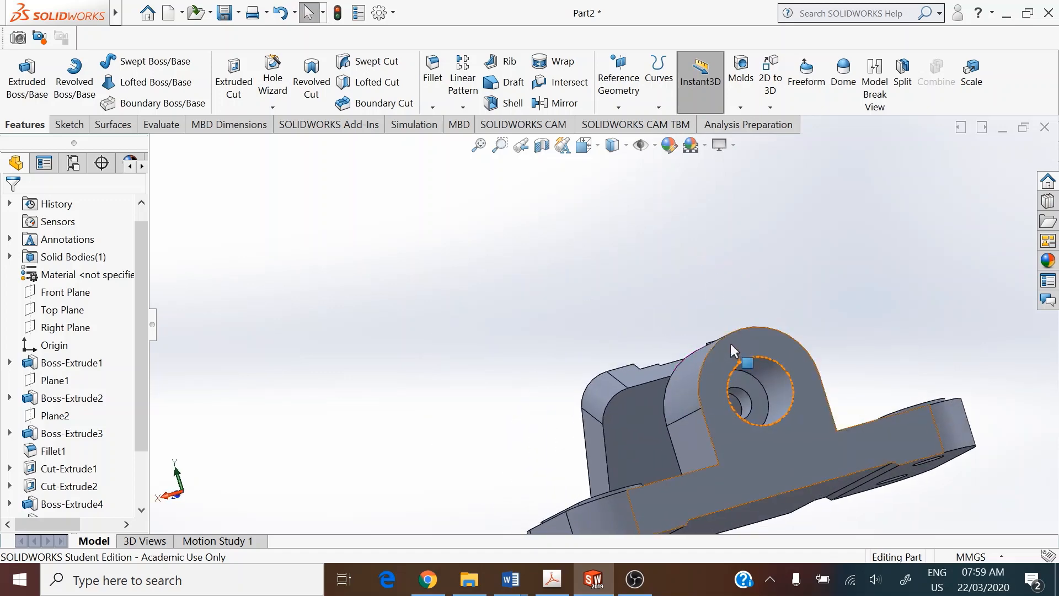
pyautogui.click(726, 343)
pyautogui.click(798, 306)
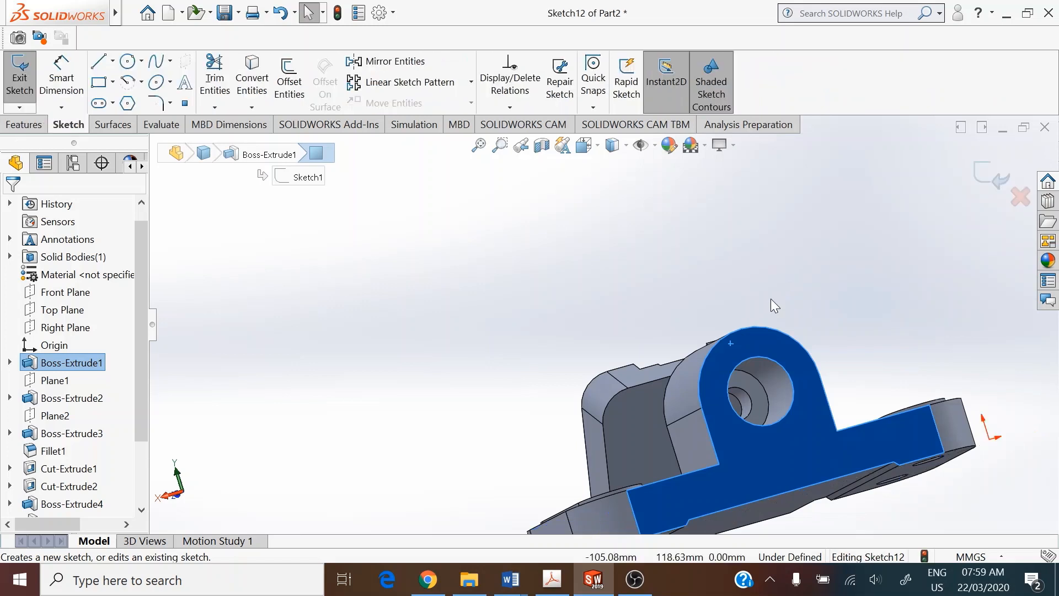
# Step: Place a sketch point at the midpoint of the arched boss's top arc and finish the sketch
pyautogui.click(186, 102)
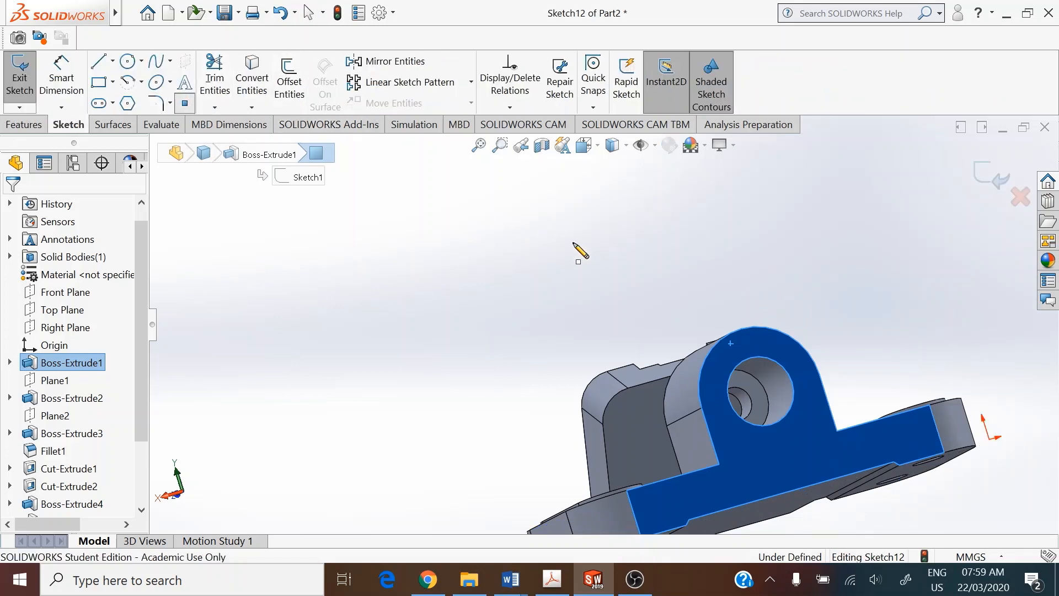
pyautogui.scroll(-4, 763, 338)
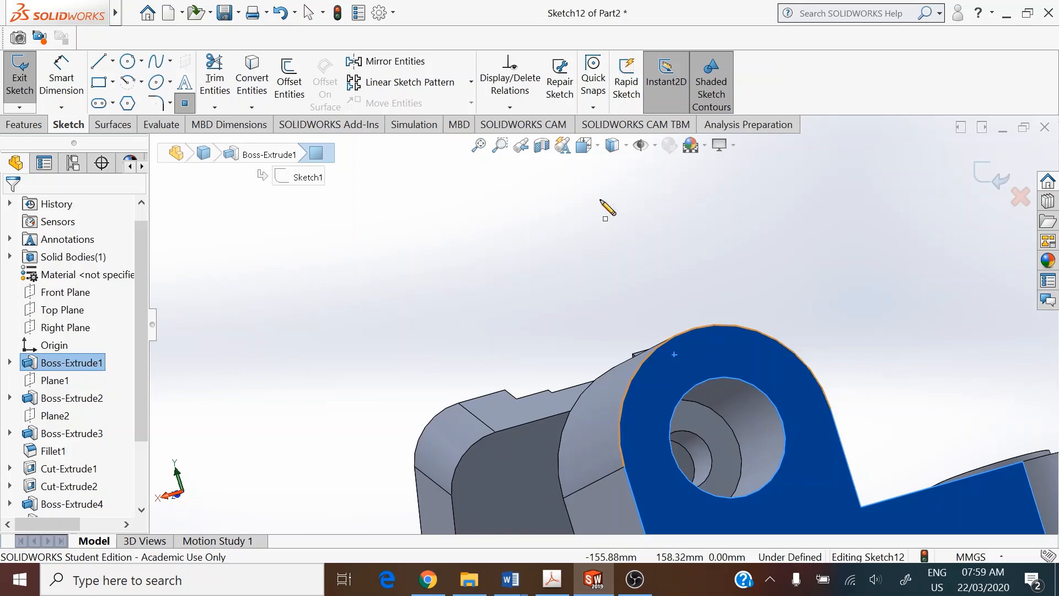
pyautogui.click(590, 147)
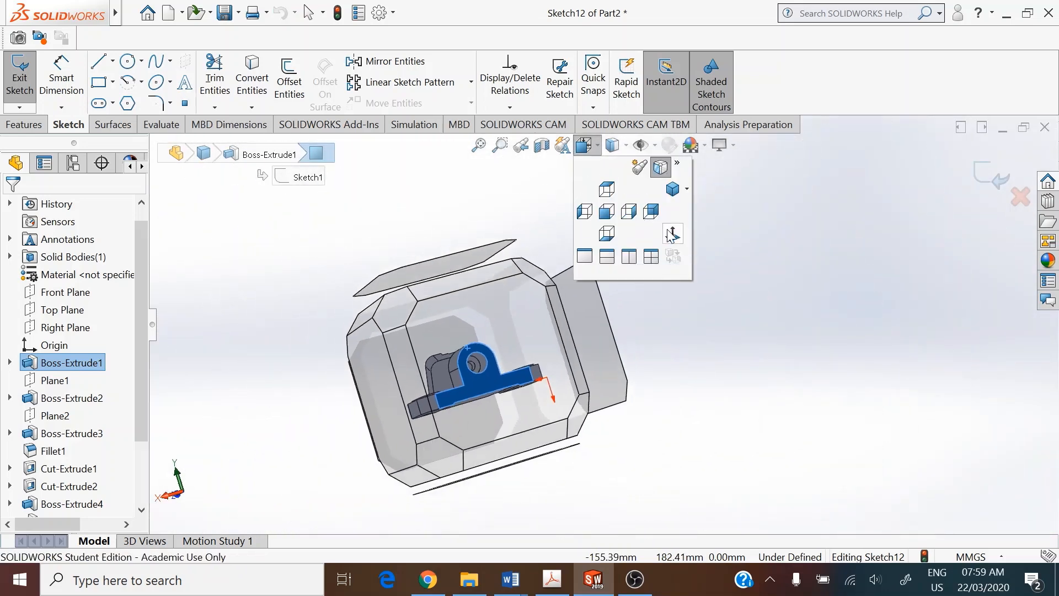
pyautogui.click(667, 229)
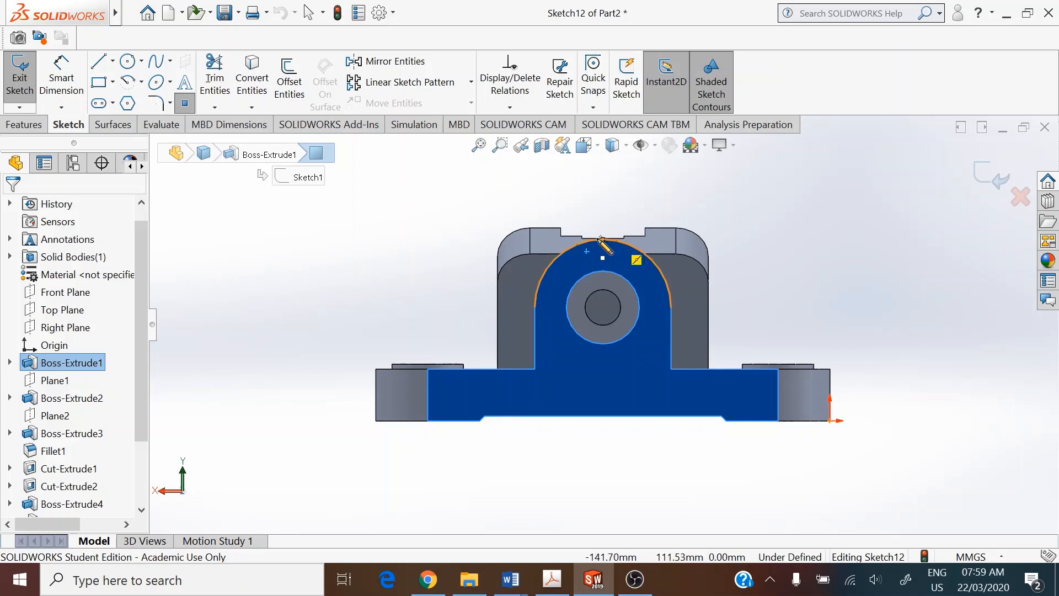
pyautogui.scroll(-5, 604, 242)
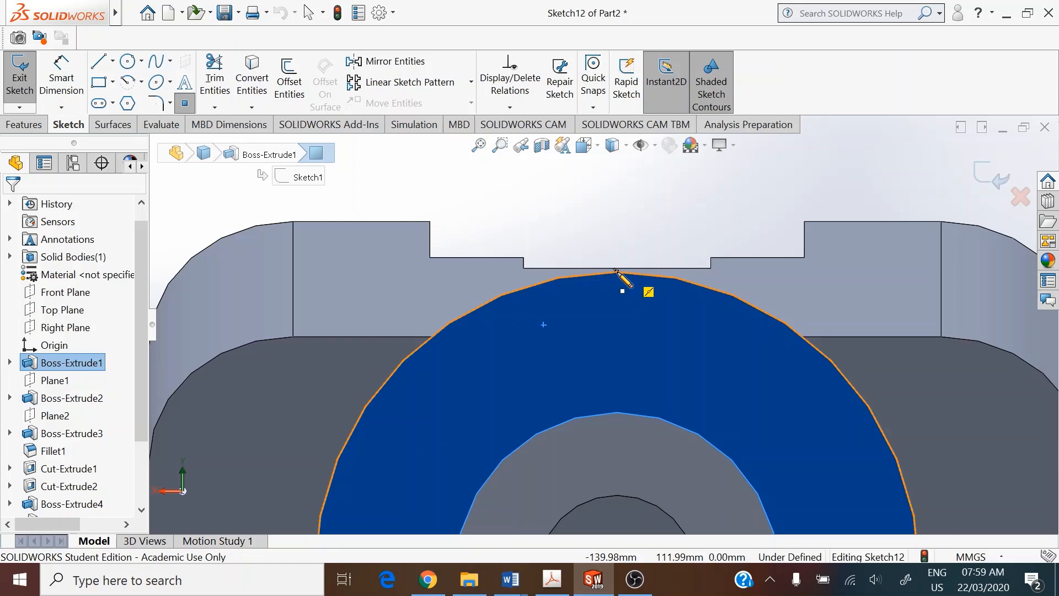
pyautogui.click(616, 271)
pyautogui.rightClick(610, 208)
pyautogui.click(640, 215)
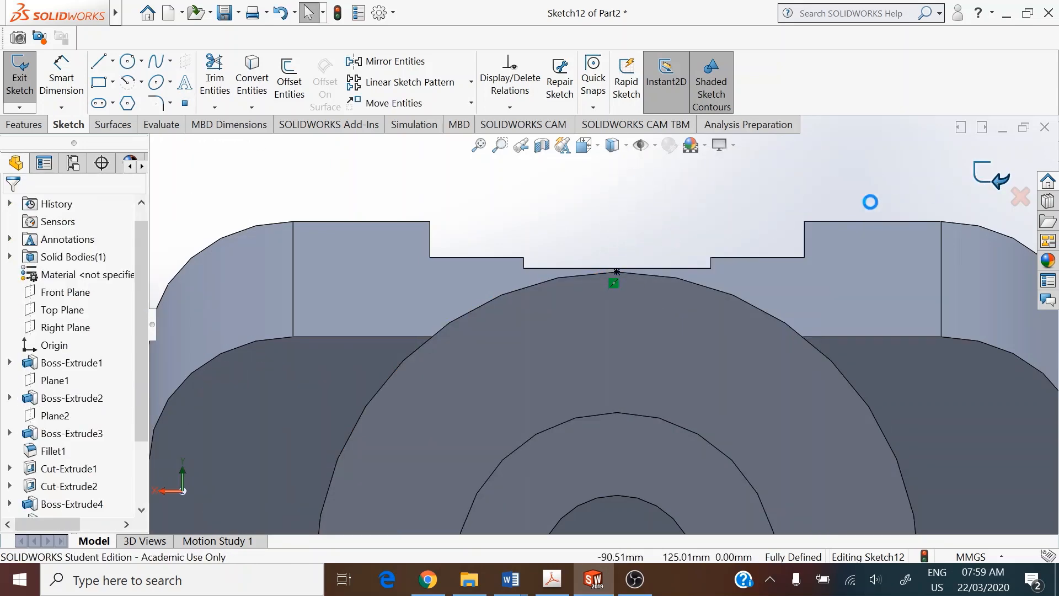
# Step: Create a reference plane coincident with the sketch point and tangent to the arched boss's cylindrical face
pyautogui.click(585, 145)
pyautogui.click(673, 190)
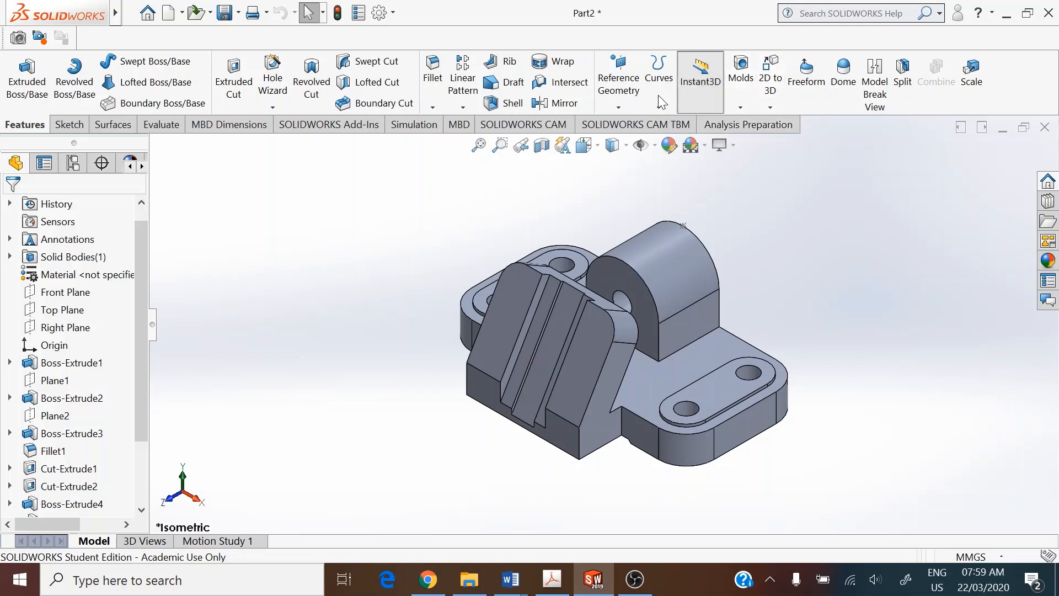
pyautogui.click(629, 102)
pyautogui.click(631, 124)
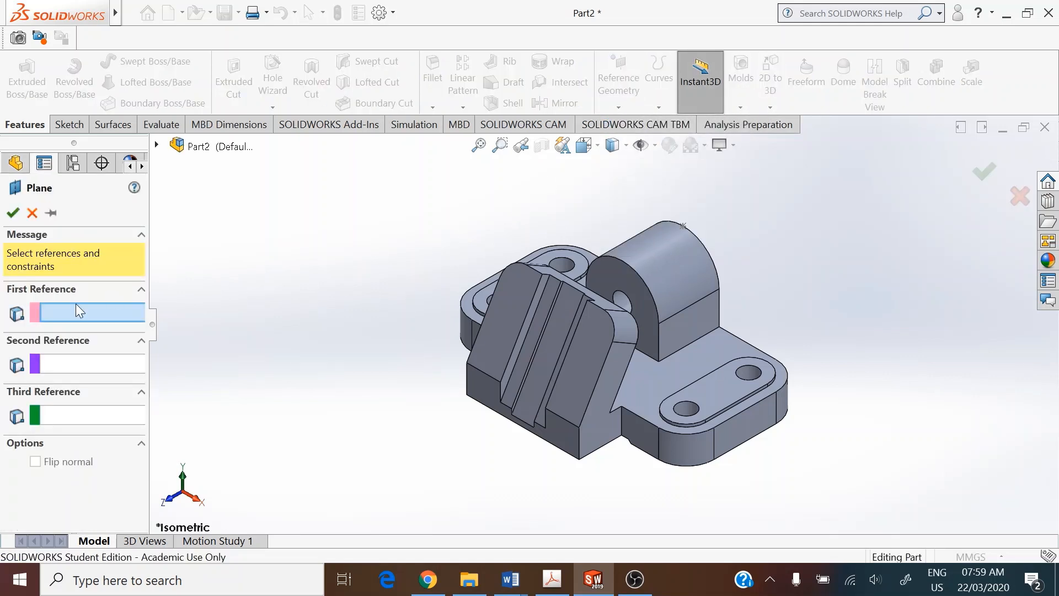
pyautogui.click(683, 228)
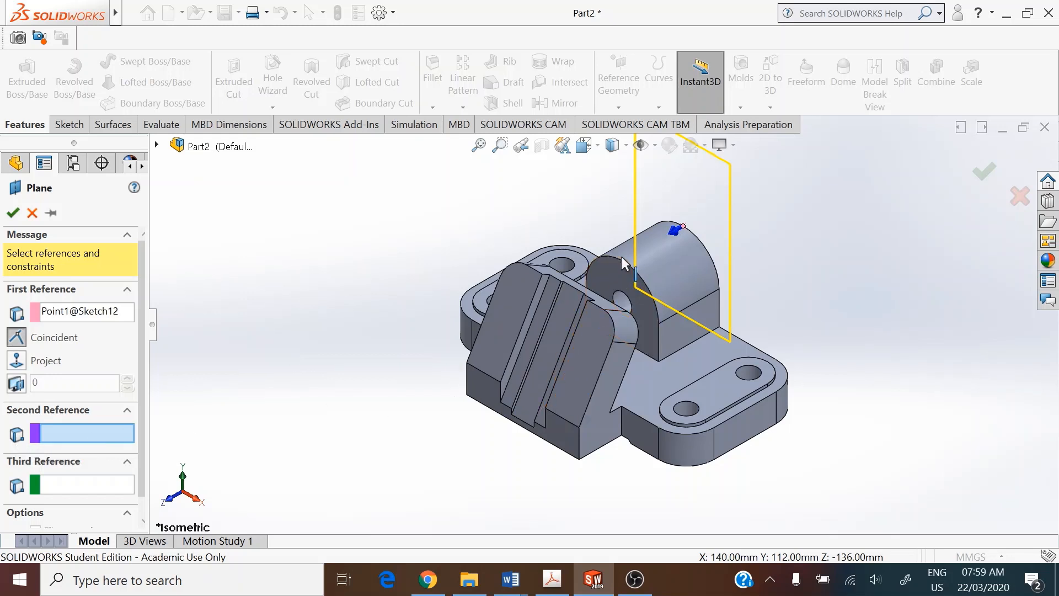
pyautogui.click(659, 259)
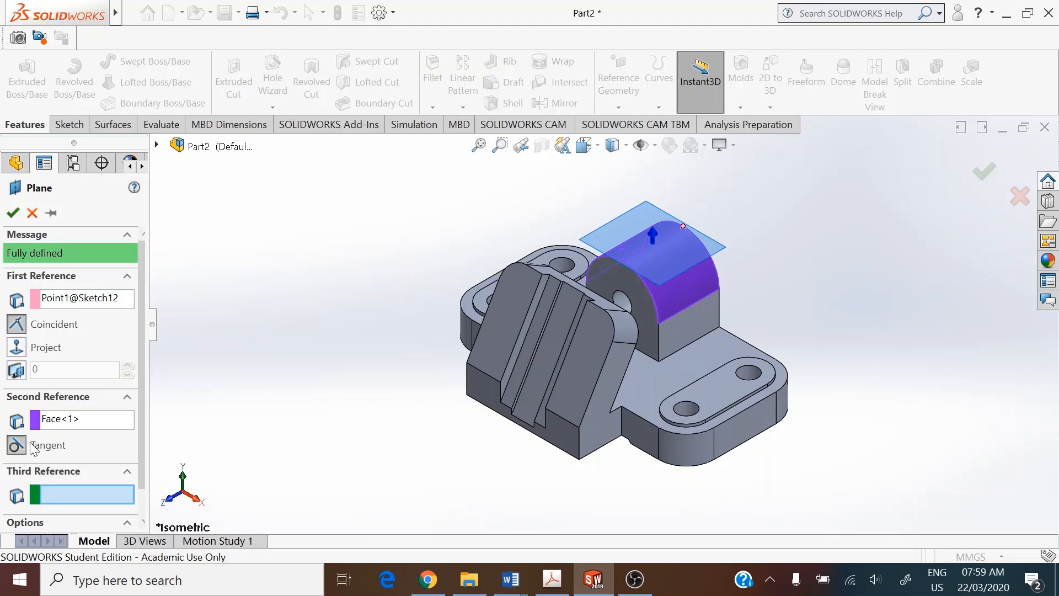
pyautogui.click(8, 211)
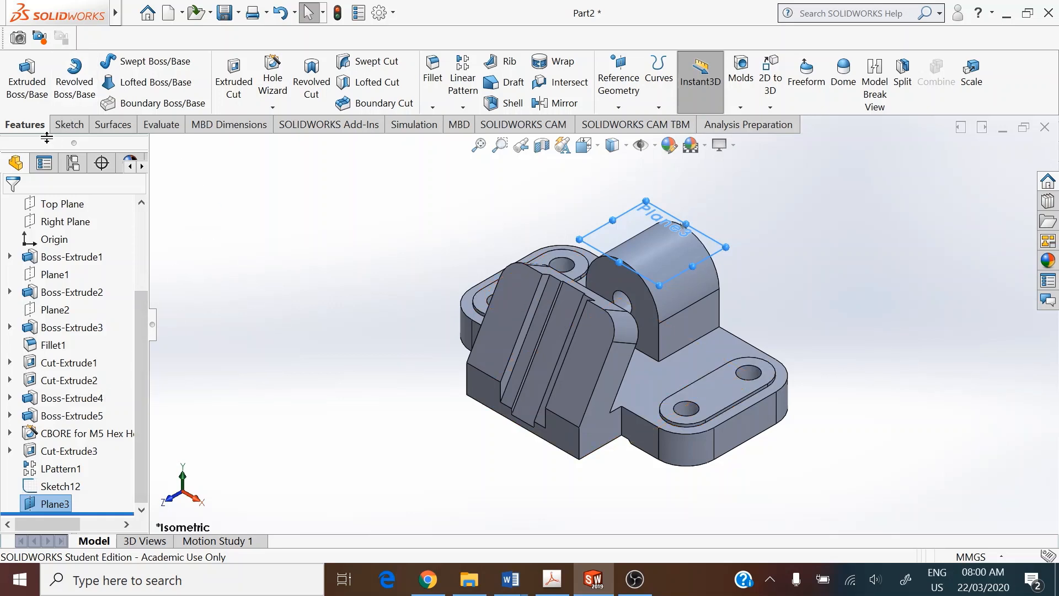
# Step: Start a straight tapped hole on the tangent plane with the Hole Wizard, keeping the custom sizing values
pyautogui.click(279, 63)
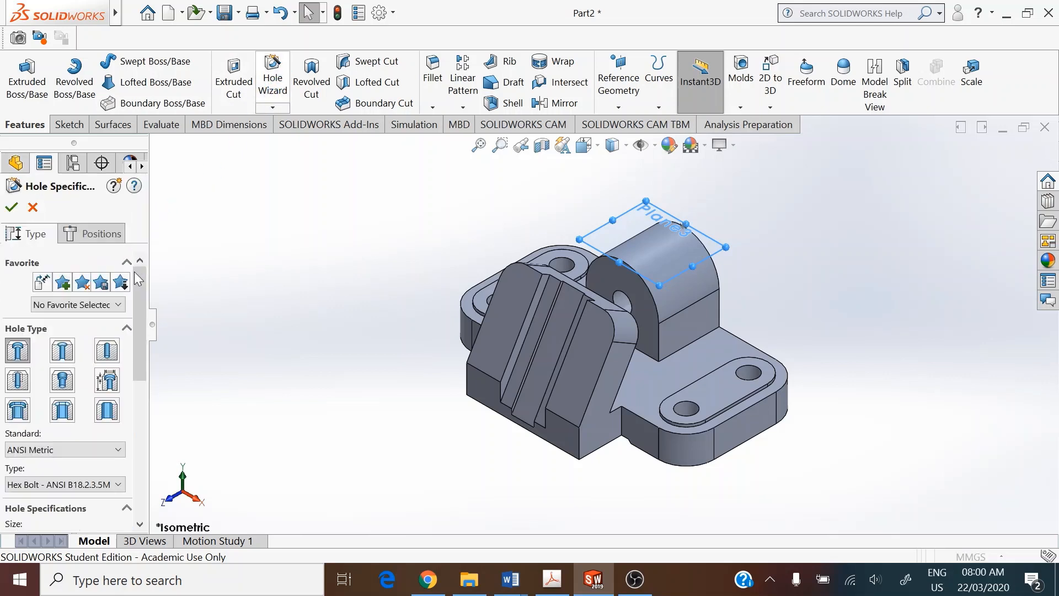
pyautogui.click(18, 382)
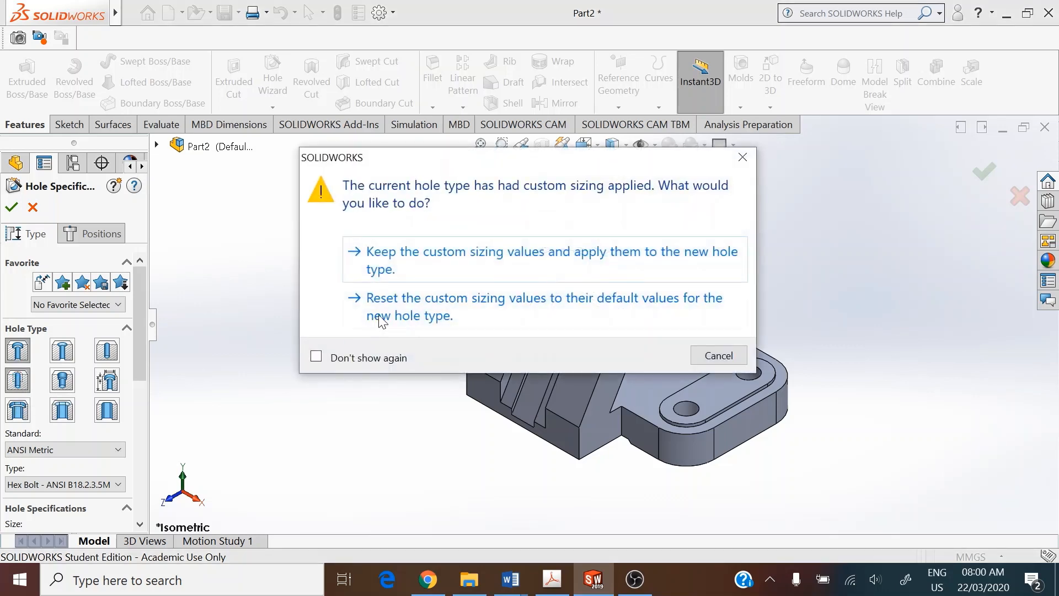
pyautogui.click(414, 252)
# Step: Set the tapped hole's size to M12x1.75 without custom sizing and its end condition to Up To Next
pyautogui.moveTo(143, 279); pyautogui.dragTo(144, 334)
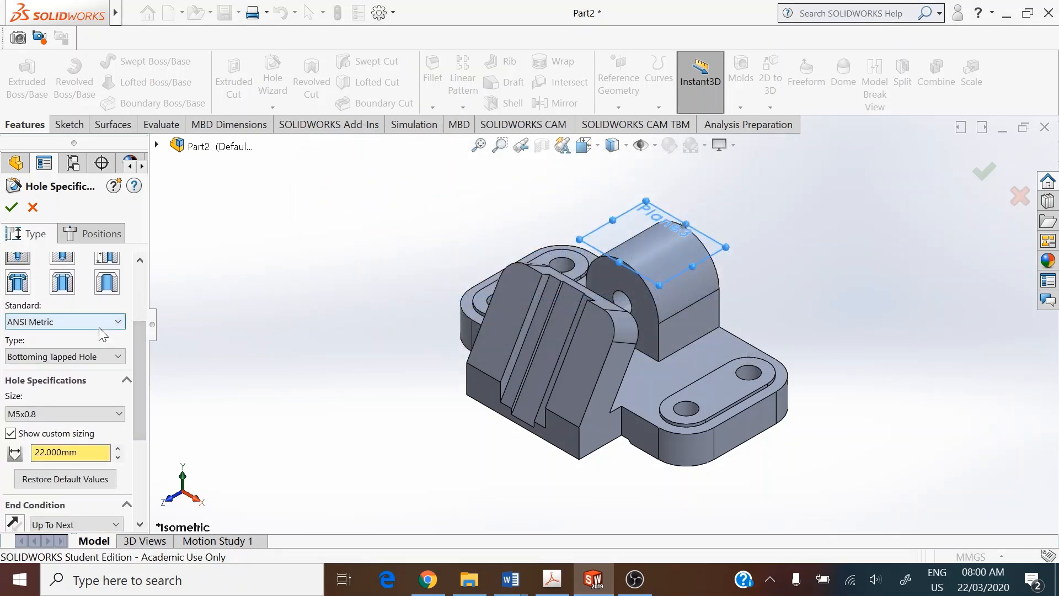
pyautogui.moveTo(141, 366); pyautogui.dragTo(145, 401)
pyautogui.click(53, 331)
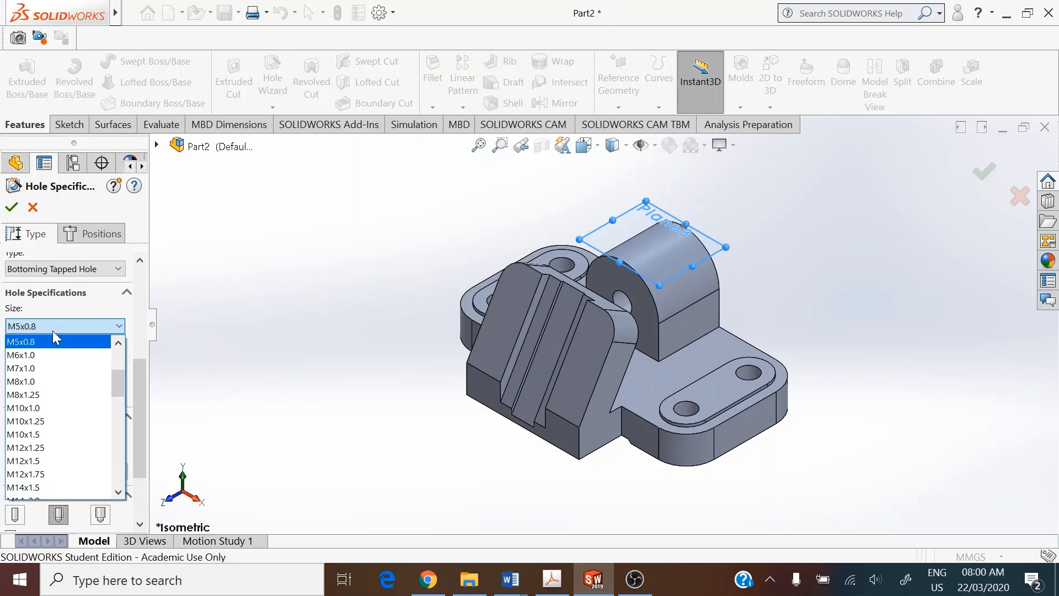
pyautogui.click(63, 478)
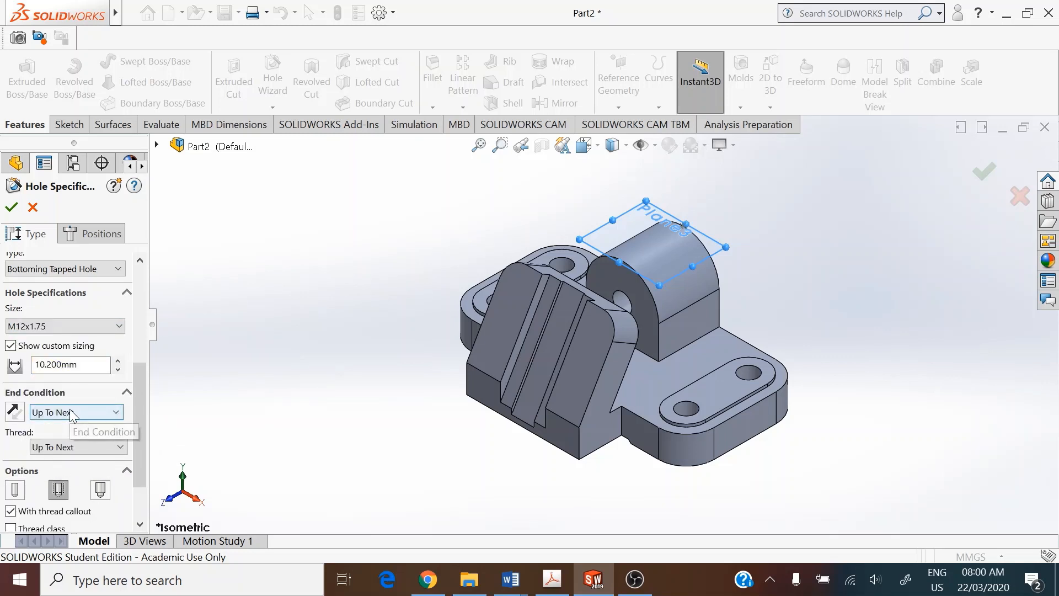
pyautogui.click(9, 348)
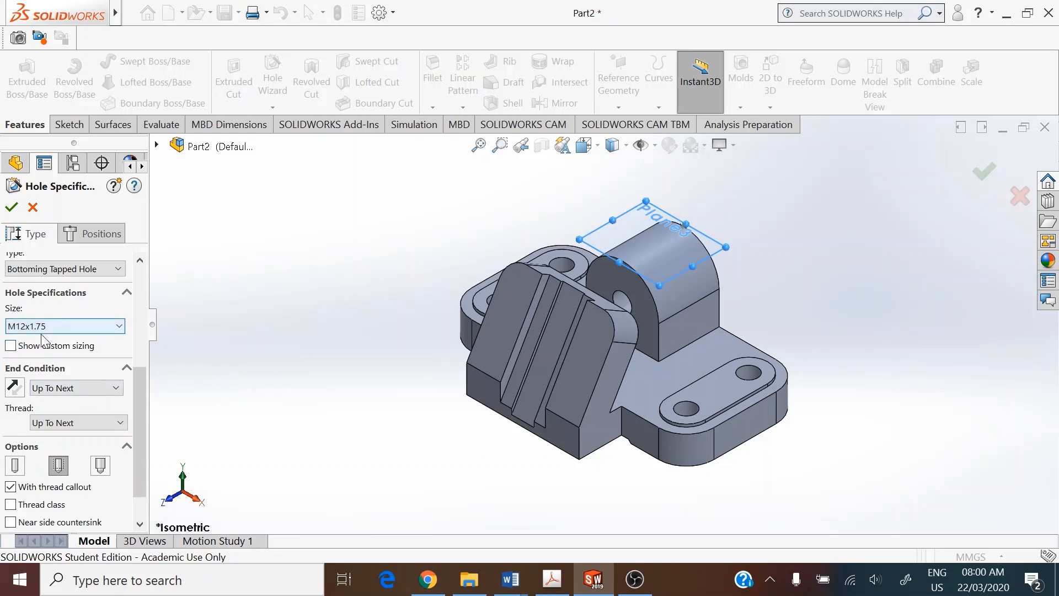
pyautogui.click(67, 389)
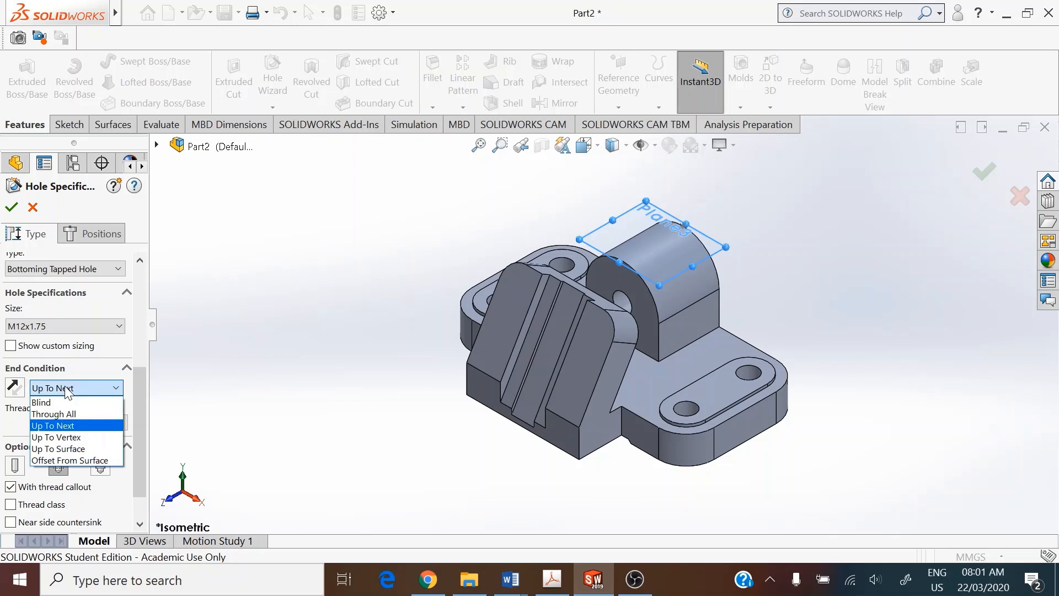
pyautogui.click(76, 428)
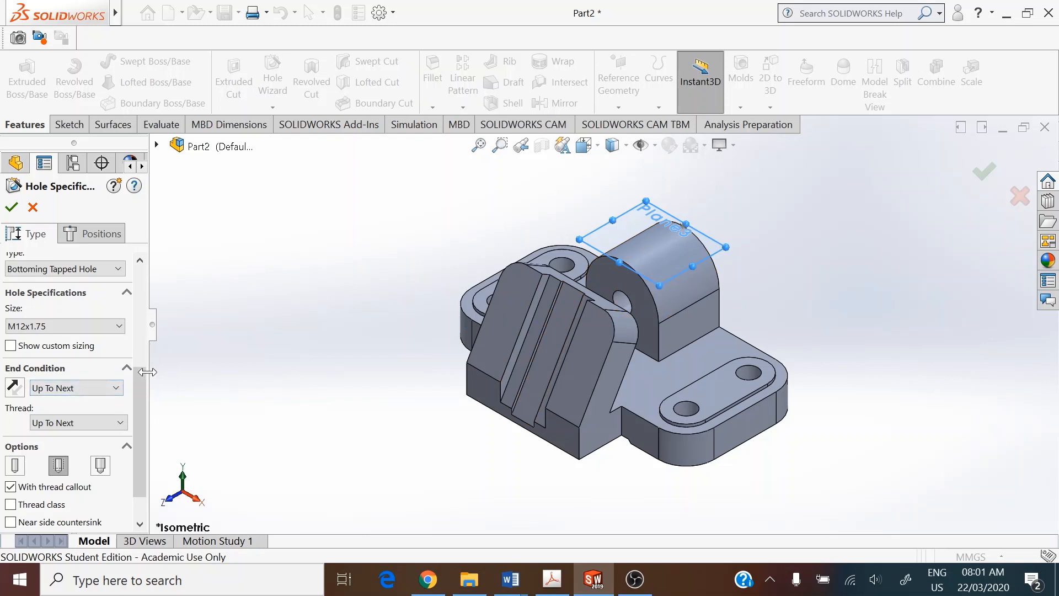
pyautogui.click(102, 234)
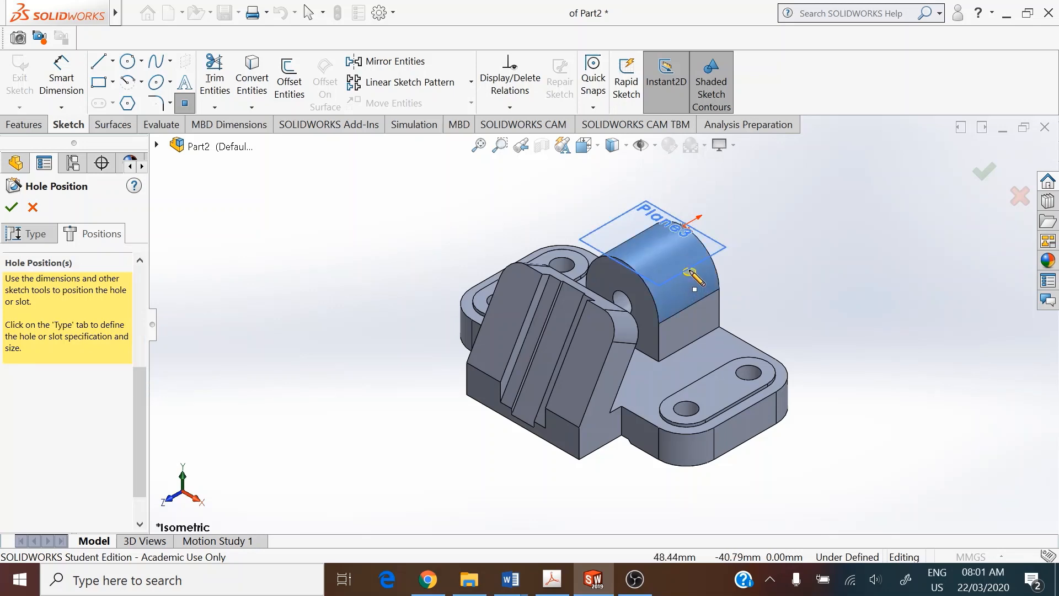
pyautogui.scroll(-2, 687, 278)
pyautogui.scroll(-3, 656, 302)
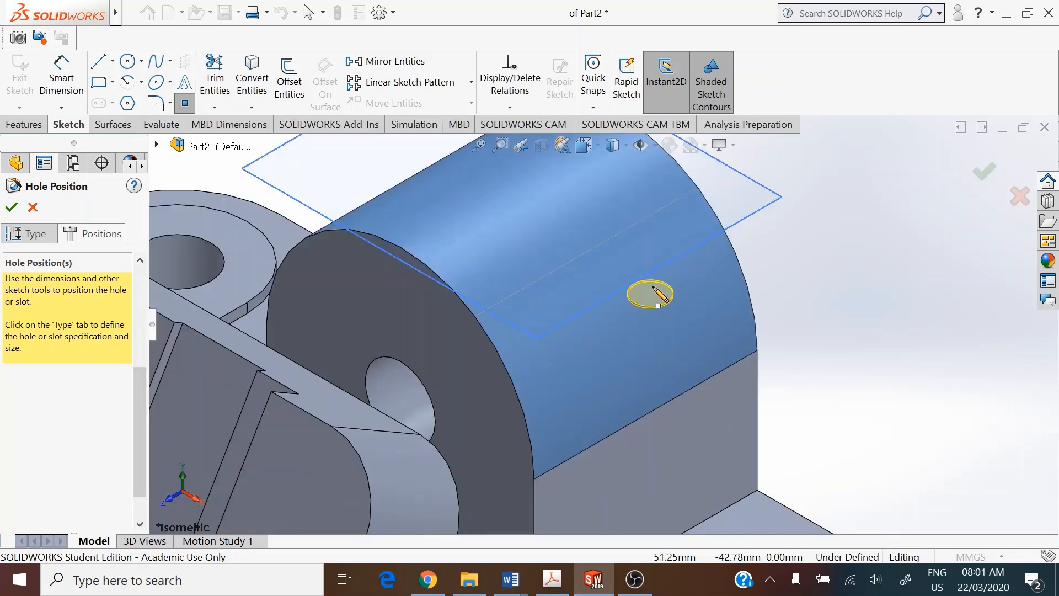
pyautogui.click(653, 286)
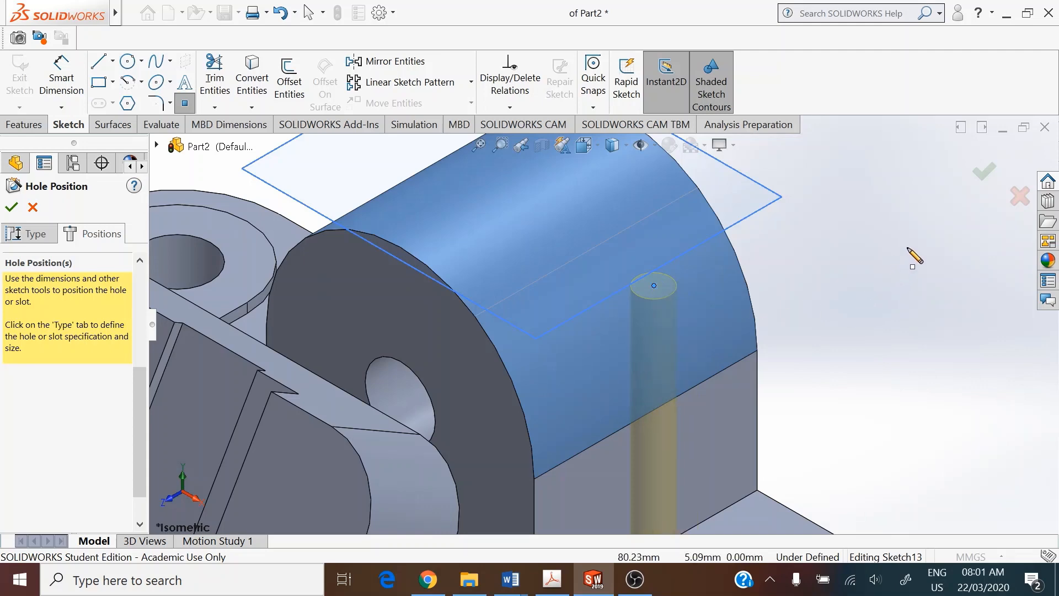
pyautogui.moveTo(830, 266); pyautogui.dragTo(846, 305, button='middle')
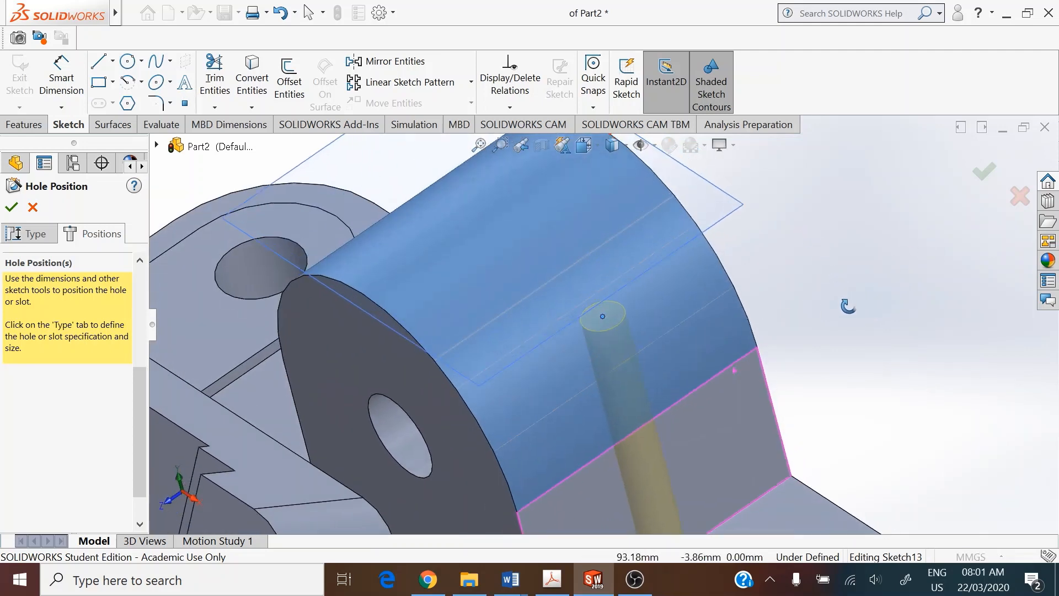
pyautogui.click(1022, 199)
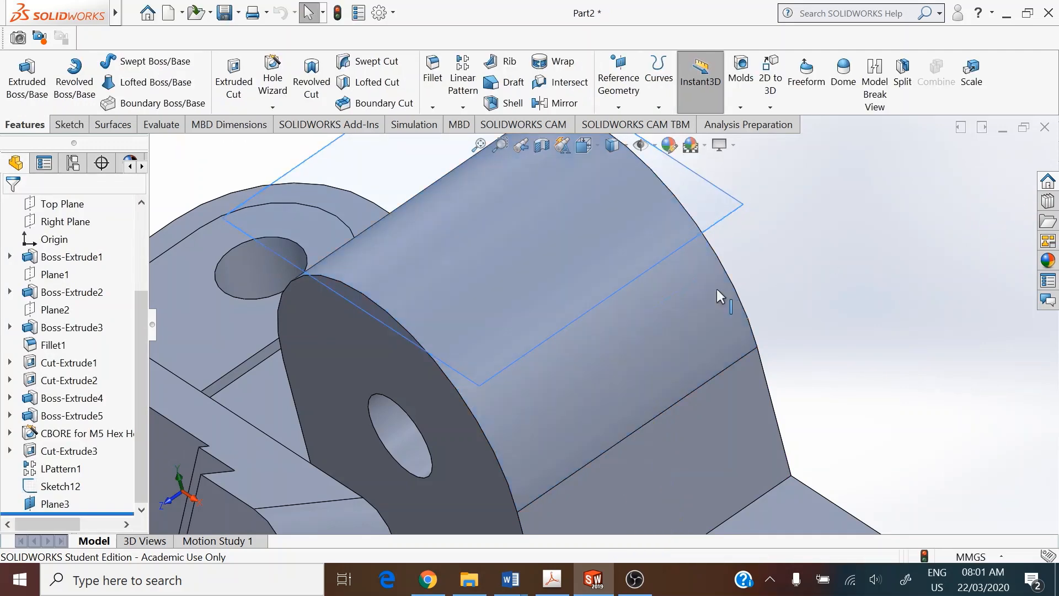
# Step: Hide the reference plane that is tangent to the arched boss
pyautogui.scroll(3, 600, 284)
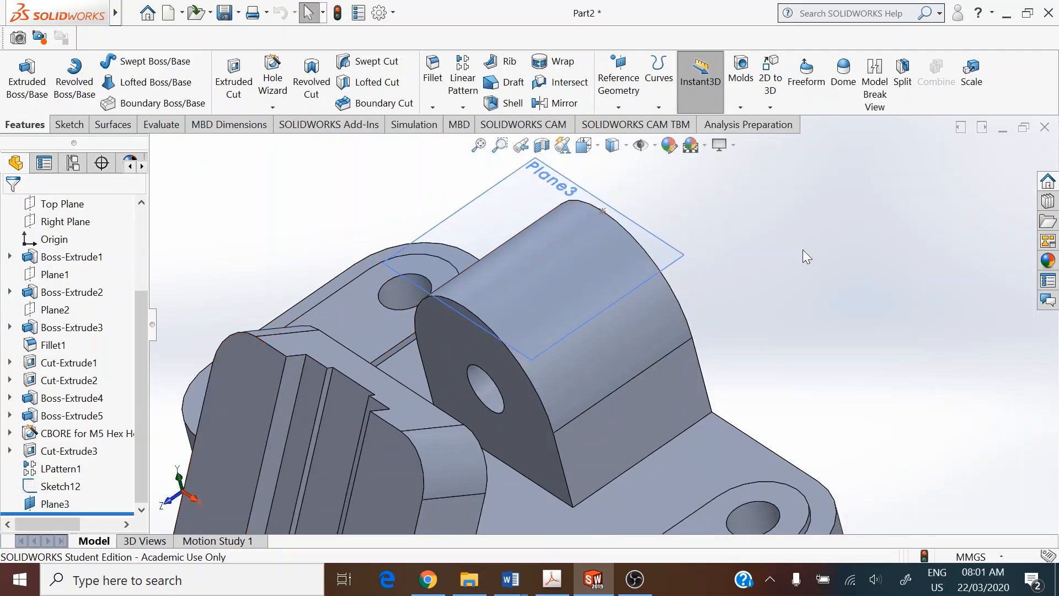
pyautogui.moveTo(757, 266)
pyautogui.mouseDown(button='middle')
pyautogui.moveTo(702, 214)
pyautogui.moveTo(764, 283)
pyautogui.mouseUp(button='middle')
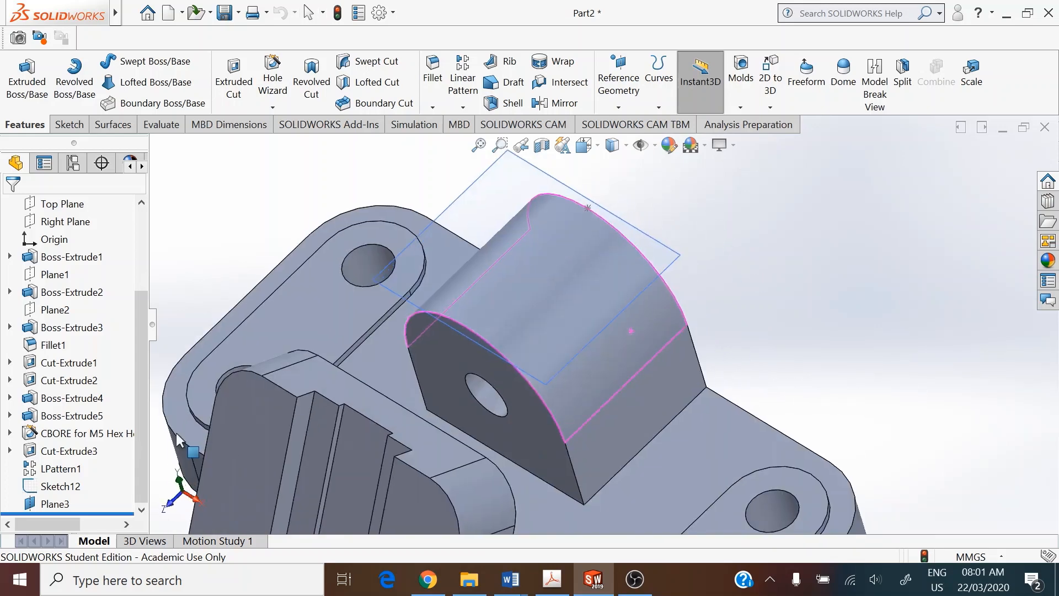
pyautogui.rightClick(51, 504)
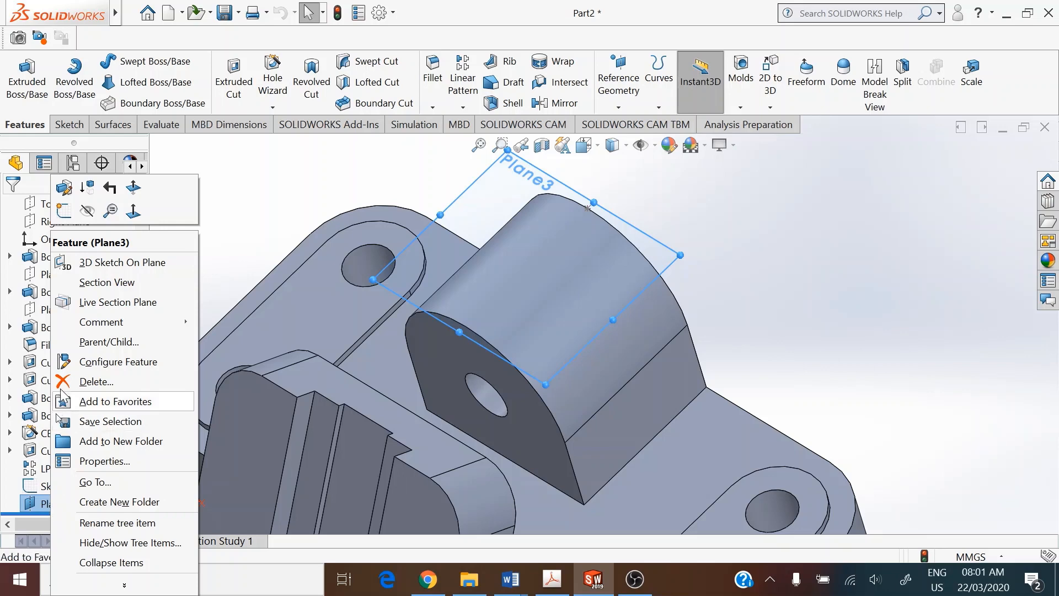
pyautogui.click(86, 210)
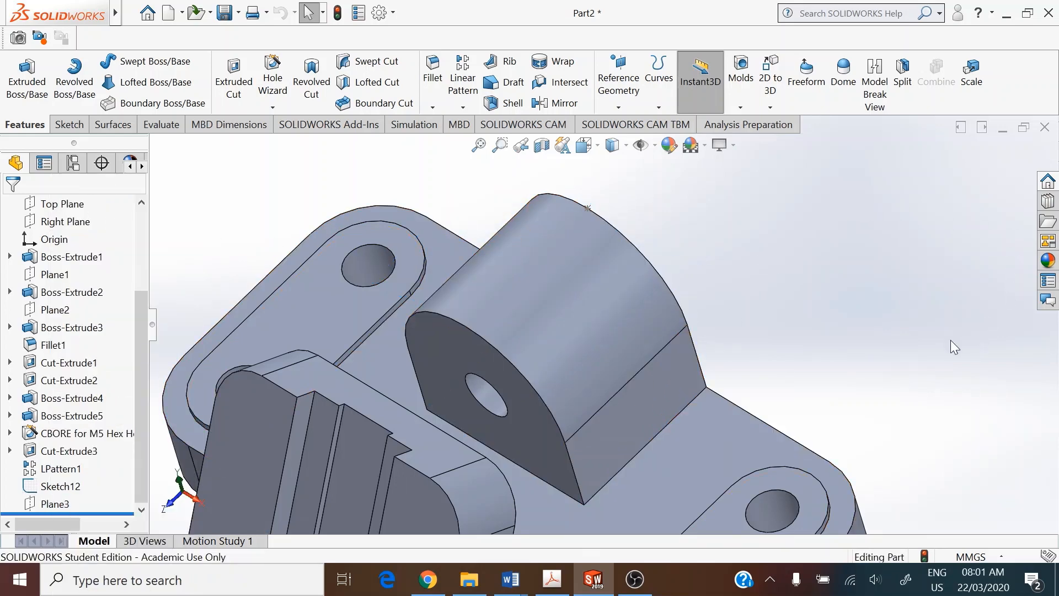
# Step: Start a new ANSI Metric bottoming tapped hole with the Hole Wizard, keeping size M12x1.75 and the Up To Next end condition
pyautogui.click(281, 83)
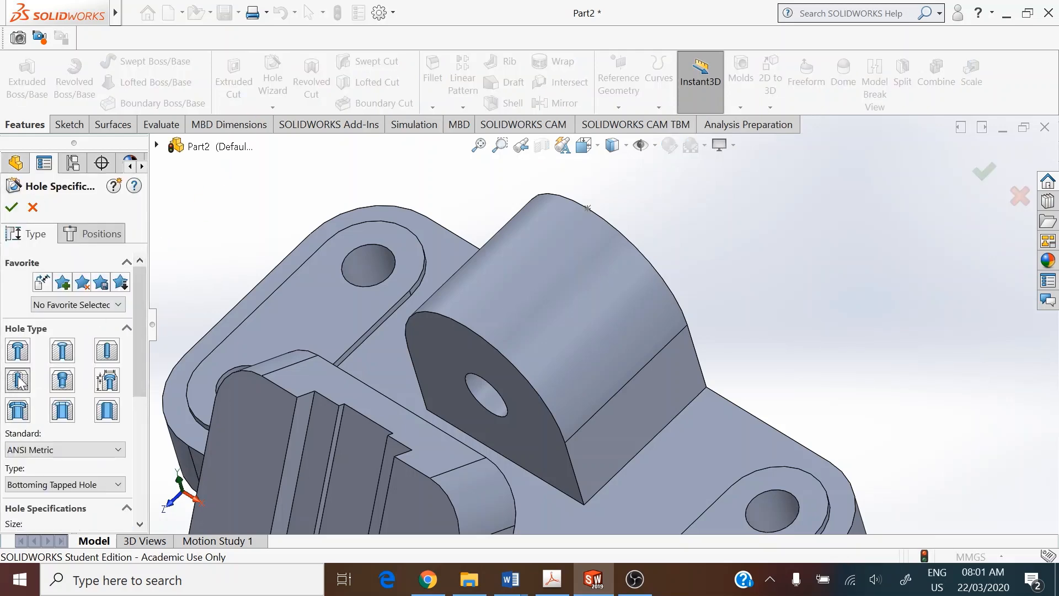
pyautogui.moveTo(141, 326); pyautogui.dragTo(131, 380)
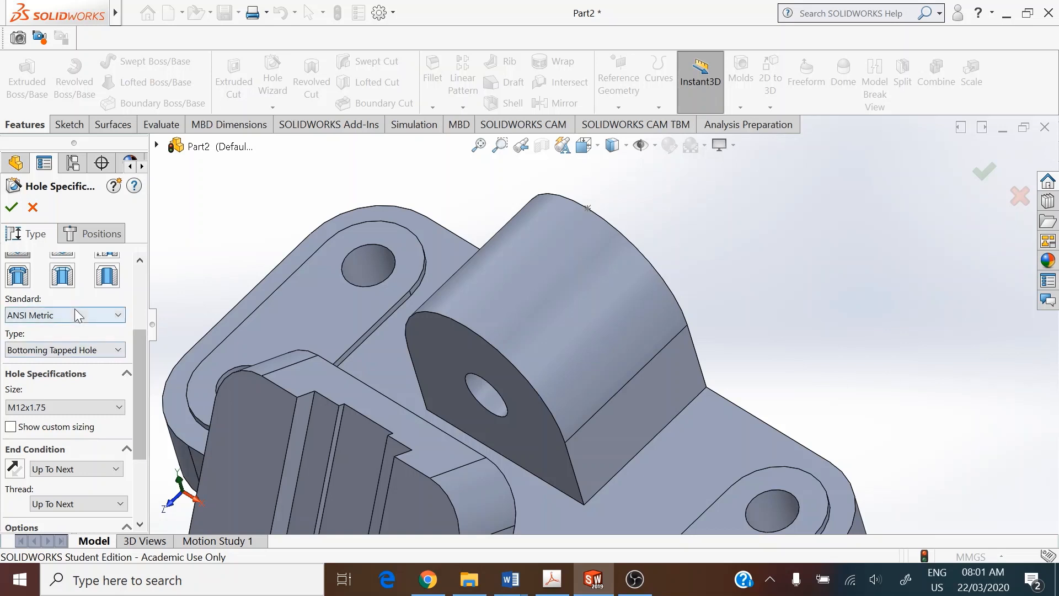
pyautogui.click(68, 403)
pyautogui.click(68, 403)
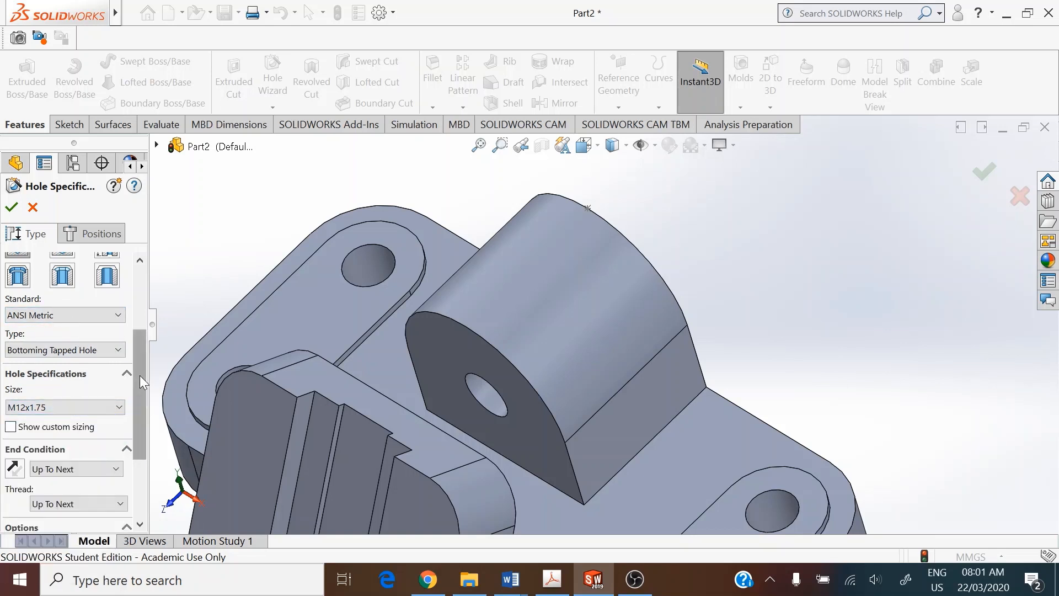
pyautogui.moveTo(140, 375); pyautogui.dragTo(138, 408)
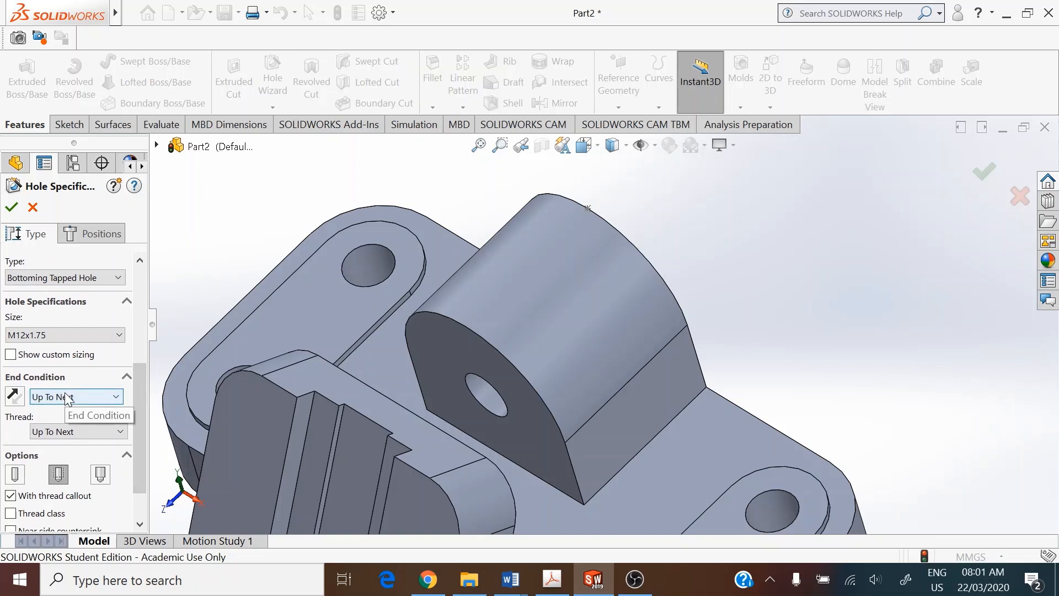
# Step: Place the tapped hole's position point freely on the arched boss's cylindrical face and end point placement
pyautogui.click(87, 238)
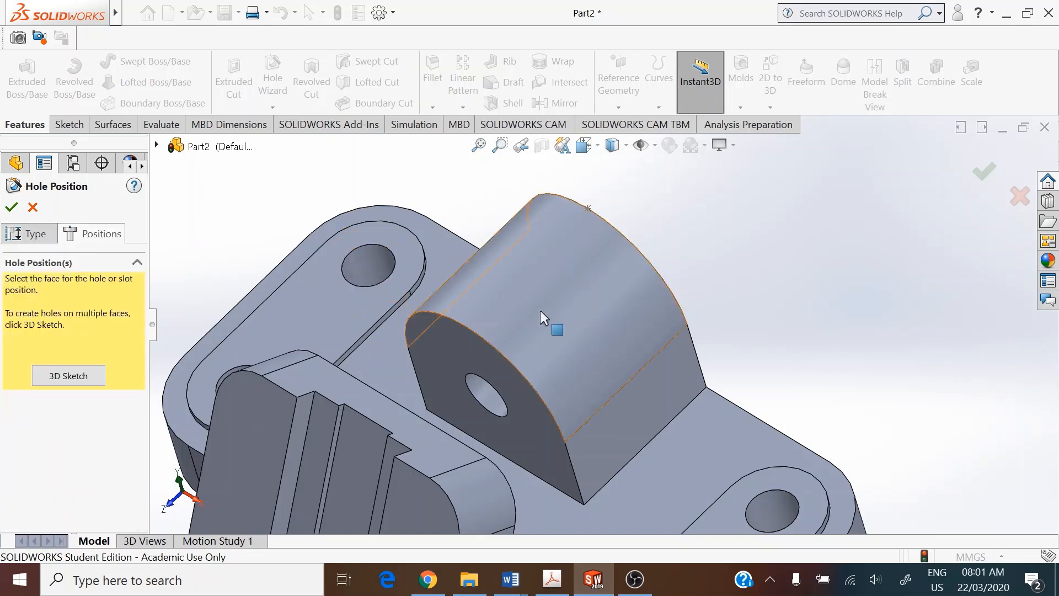
pyautogui.click(584, 316)
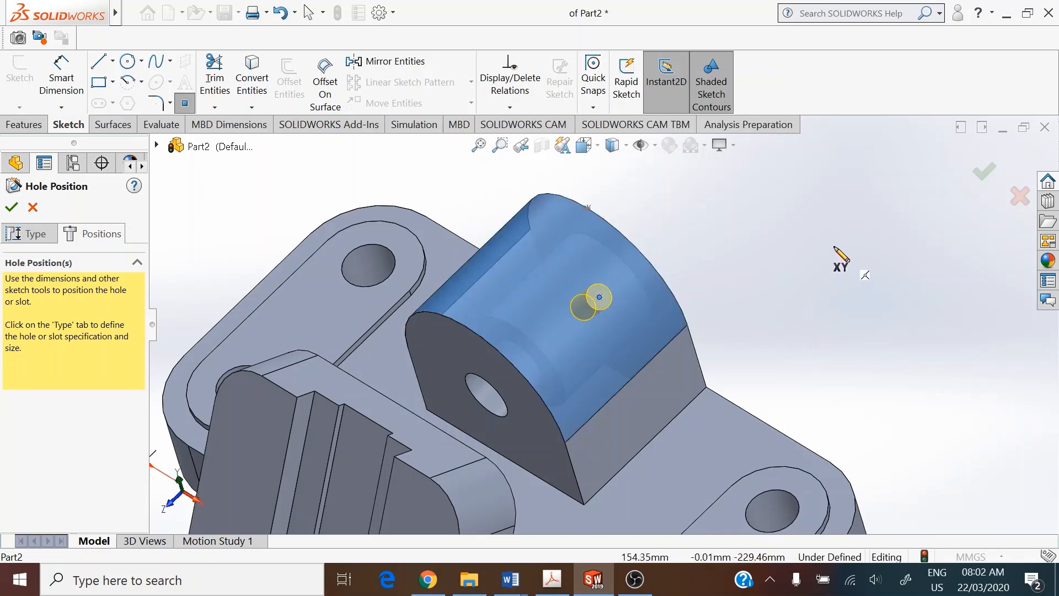
pyautogui.rightClick(792, 237)
pyautogui.click(811, 241)
pyautogui.moveTo(764, 264); pyautogui.dragTo(594, 350, button='middle')
pyautogui.moveTo(616, 255); pyautogui.dragTo(587, 238, button='middle')
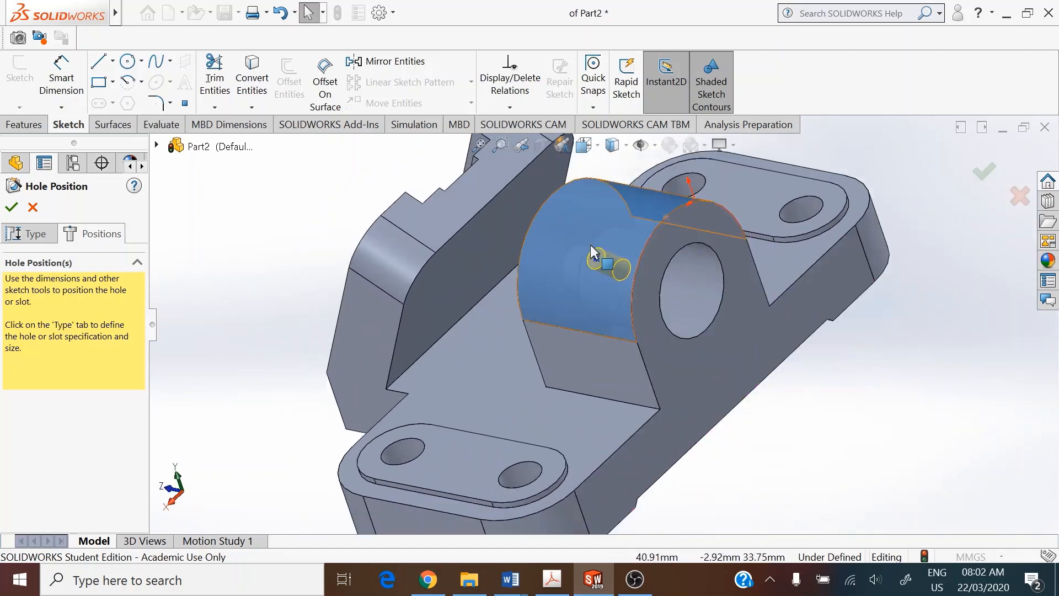
pyautogui.click(595, 256)
# Step: Draw a centerline from the sketch point on the arched boss's rear edge straight along the top of its cylindrical face
pyautogui.click(585, 146)
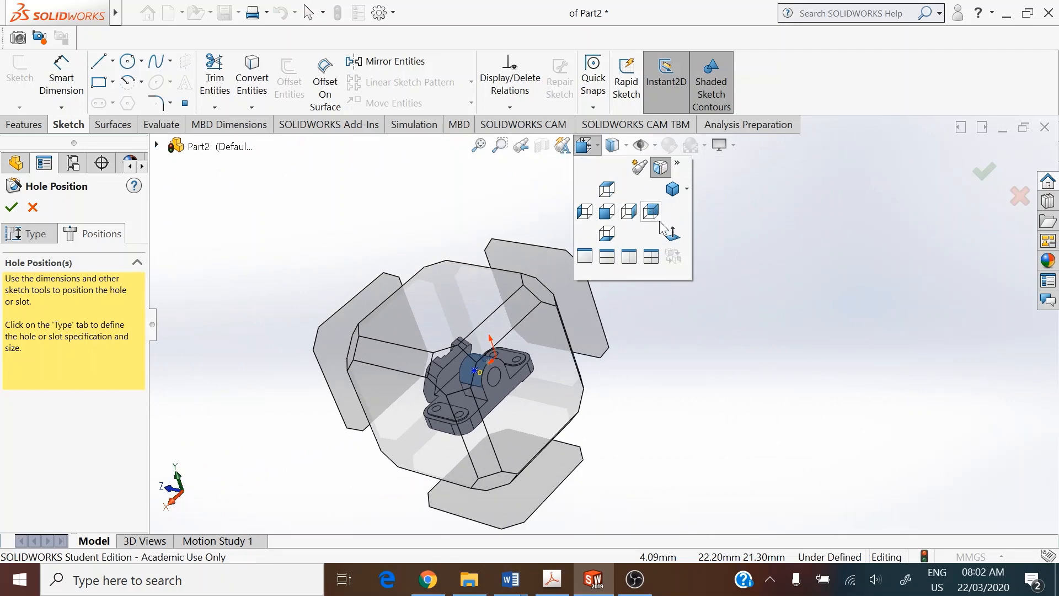
pyautogui.click(607, 190)
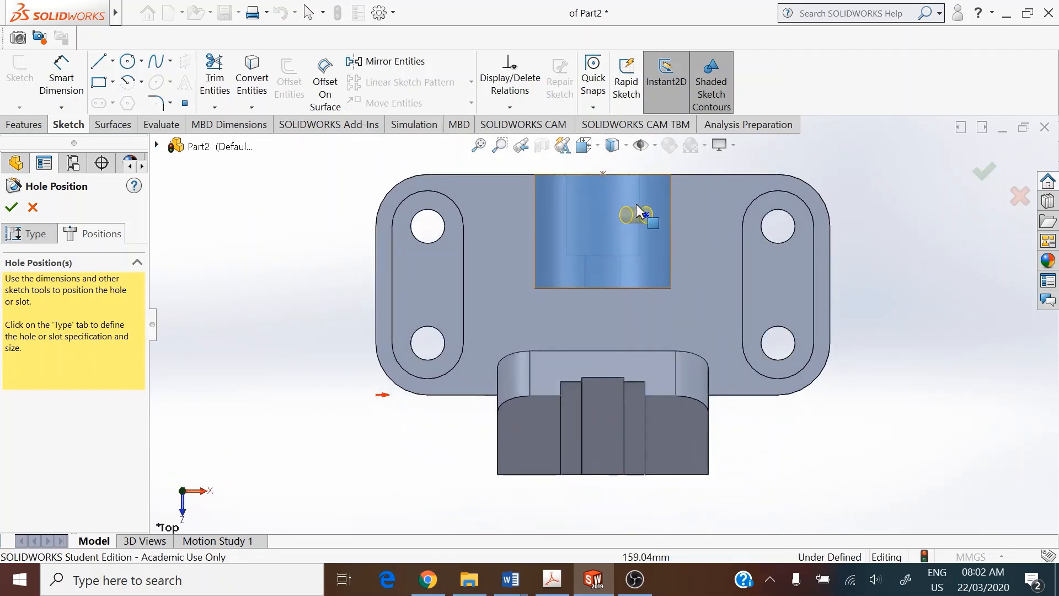
pyautogui.click(112, 60)
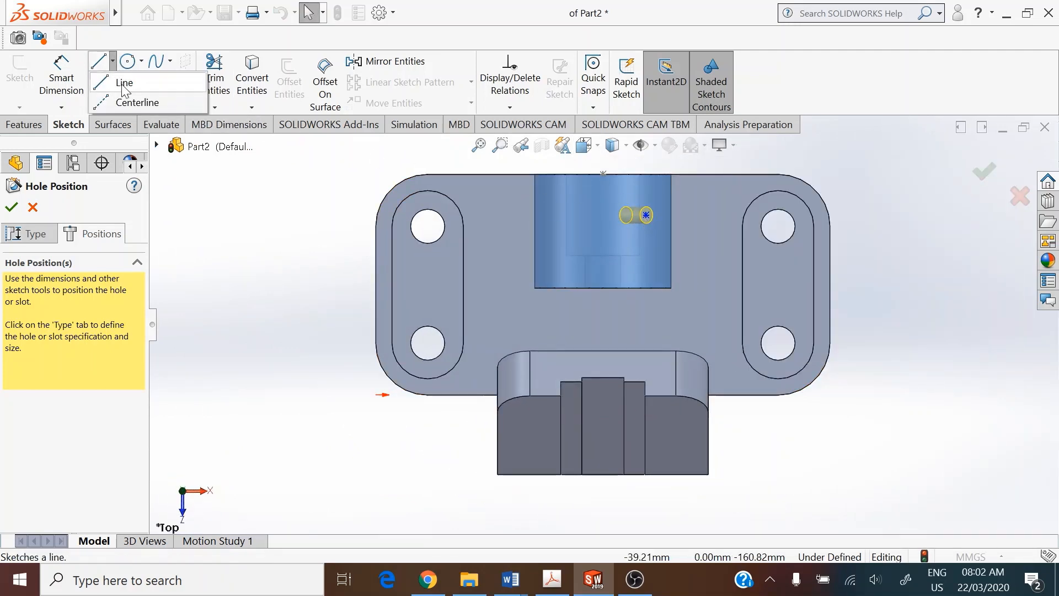
pyautogui.click(135, 102)
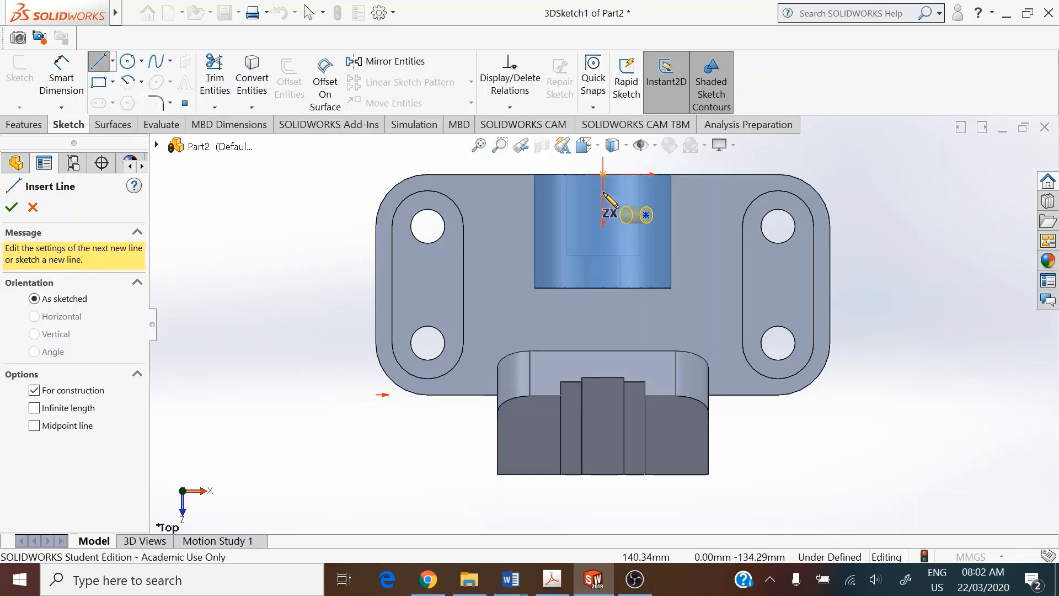
pyautogui.click(603, 174)
pyautogui.click(603, 267)
pyautogui.rightClick(919, 273)
pyautogui.click(894, 277)
pyautogui.press('Escape')
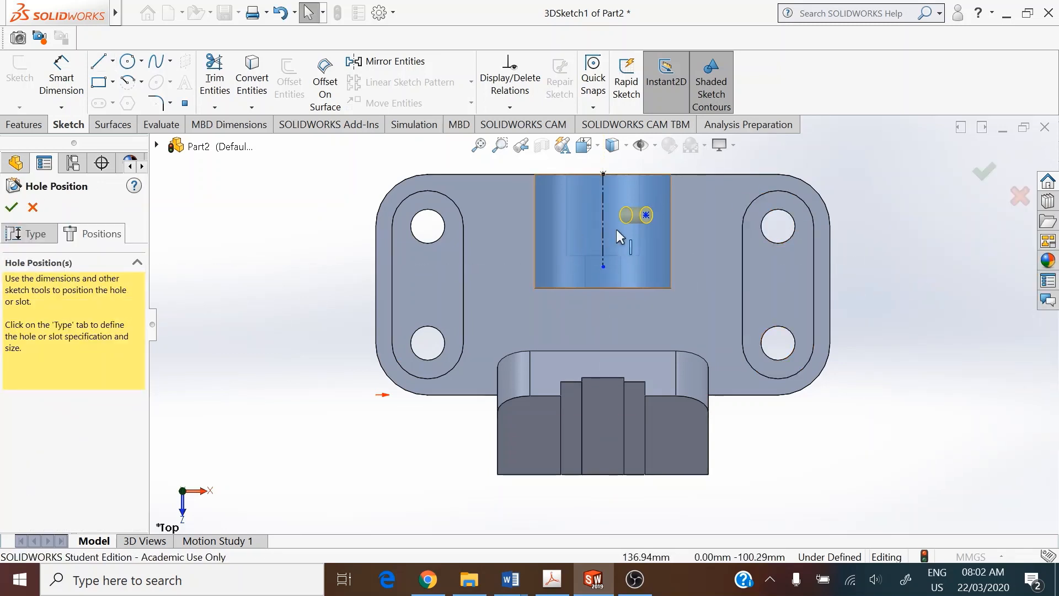
# Step: Add a Coincident relation between the hole's position point and the centerline
pyautogui.click(648, 214)
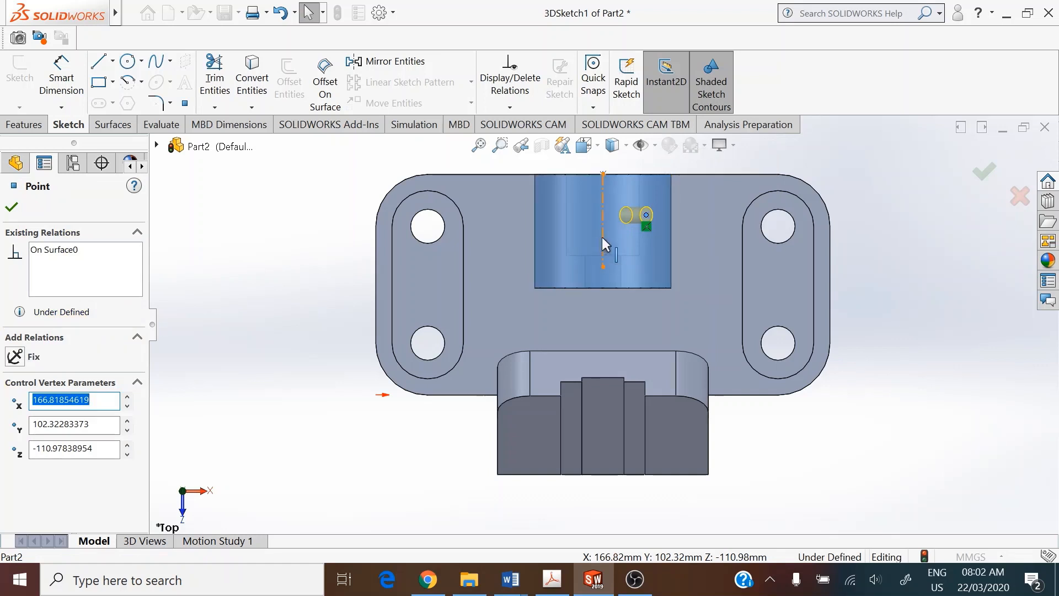
pyautogui.keyDown('ctrl'); pyautogui.click(601, 239); pyautogui.keyUp('ctrl')
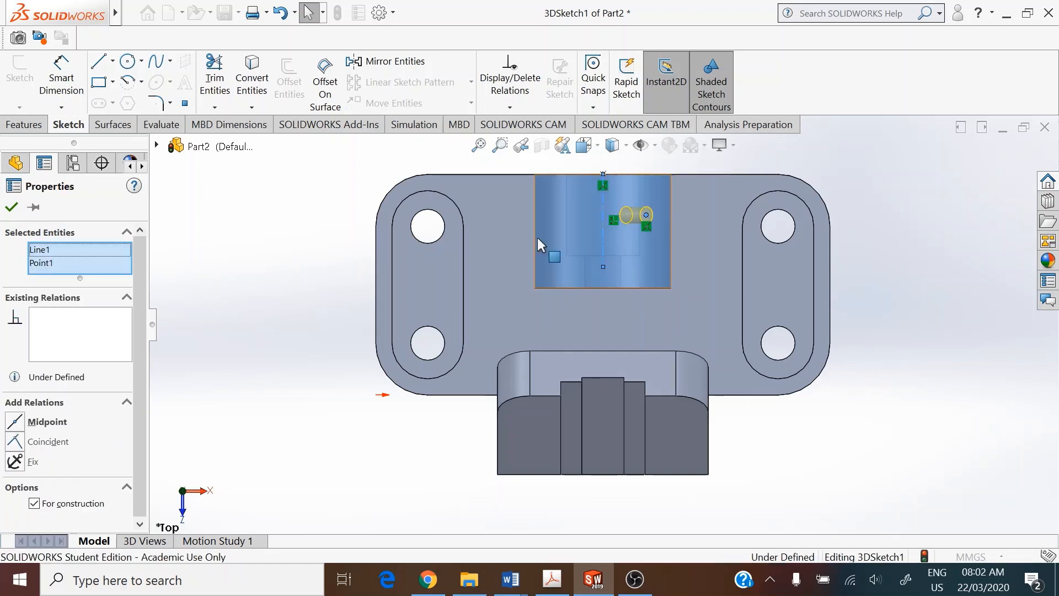
pyautogui.click(22, 441)
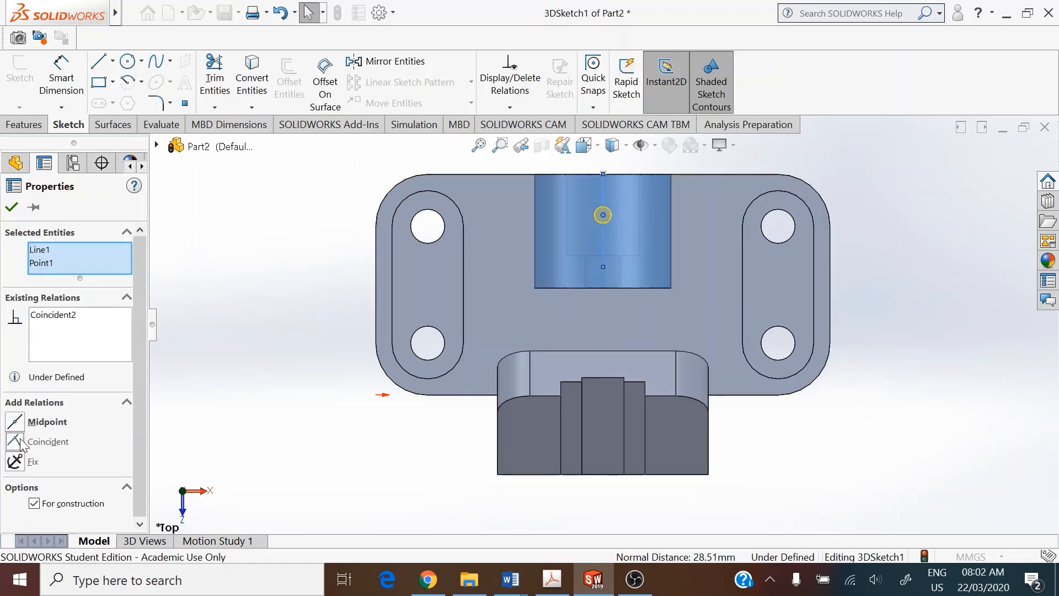
pyautogui.click(11, 207)
# Step: Dimension the hole point's distance from the centerline's start point on the boss's rear edge and set it to 32 mm
pyautogui.click(61, 77)
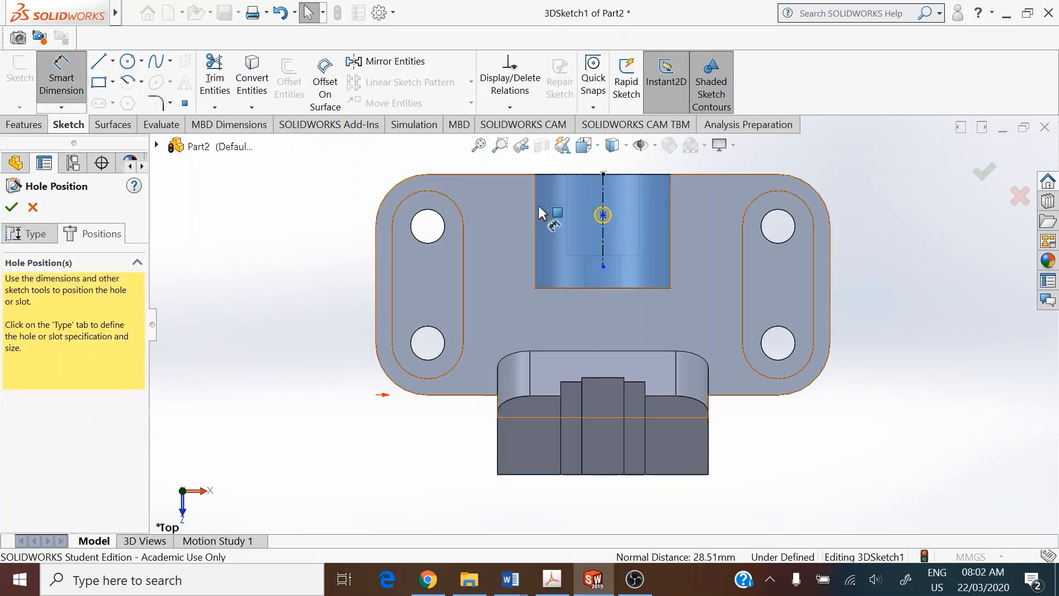
pyautogui.click(603, 215)
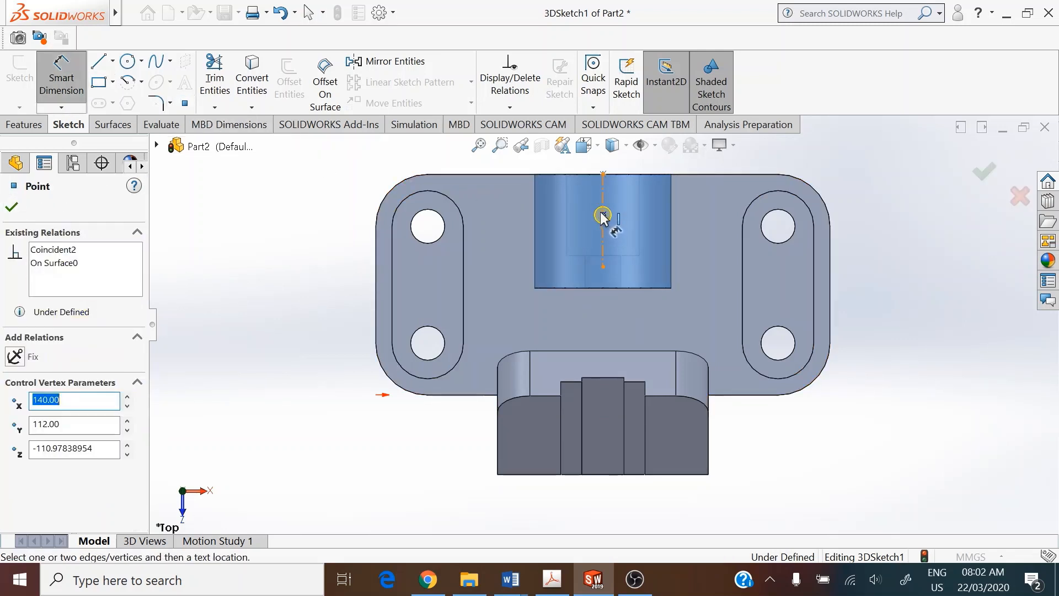
pyautogui.click(603, 175)
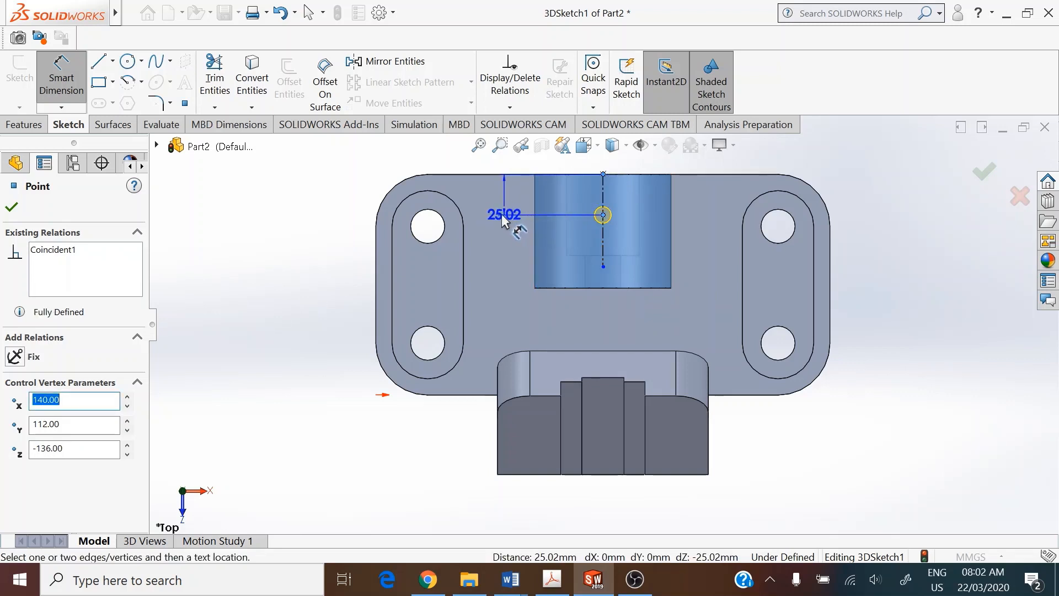
pyautogui.click(495, 205)
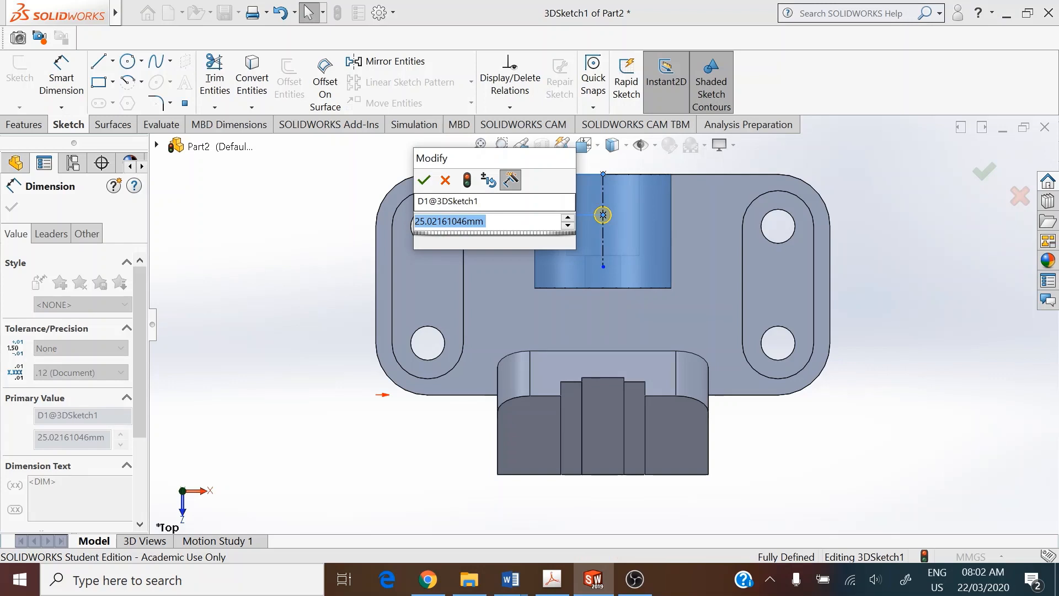
pyautogui.write('32')
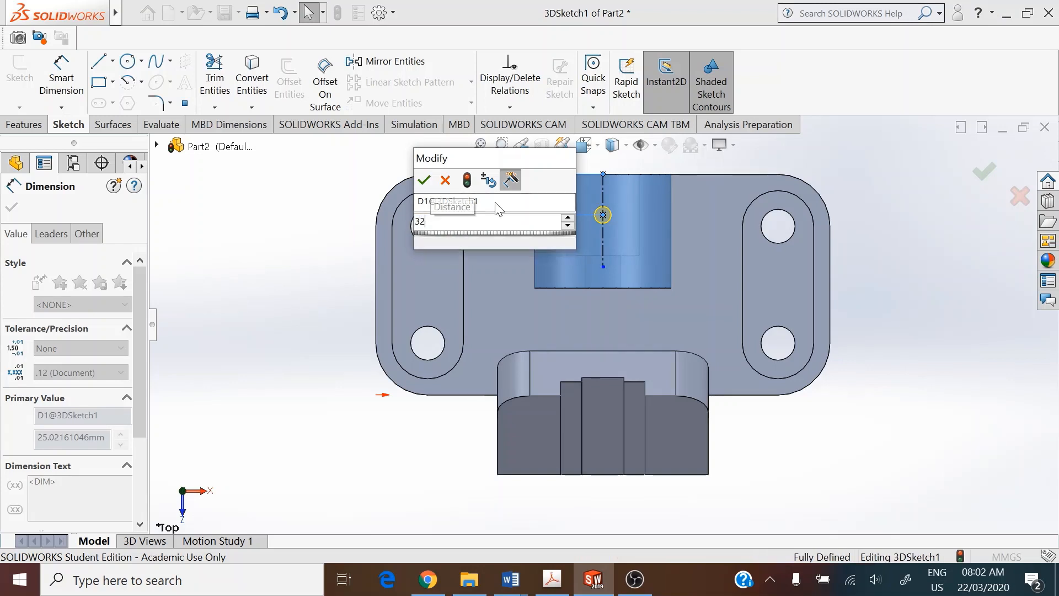
pyautogui.press('Return')
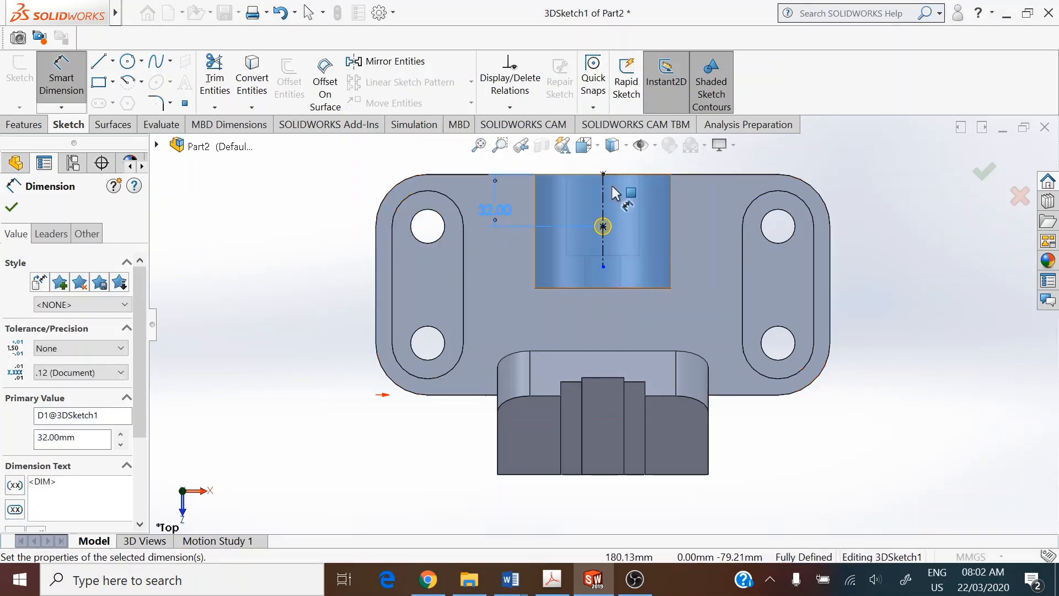
# Step: Accept the hole position to create the tapped hole in the top of the arched boss
pyautogui.click(590, 147)
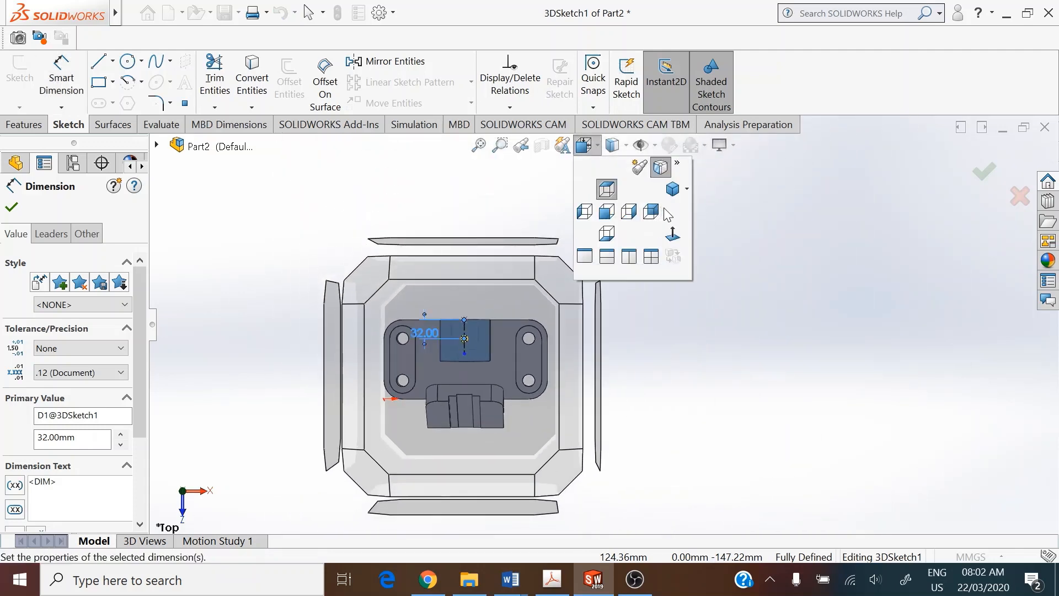
pyautogui.click(673, 189)
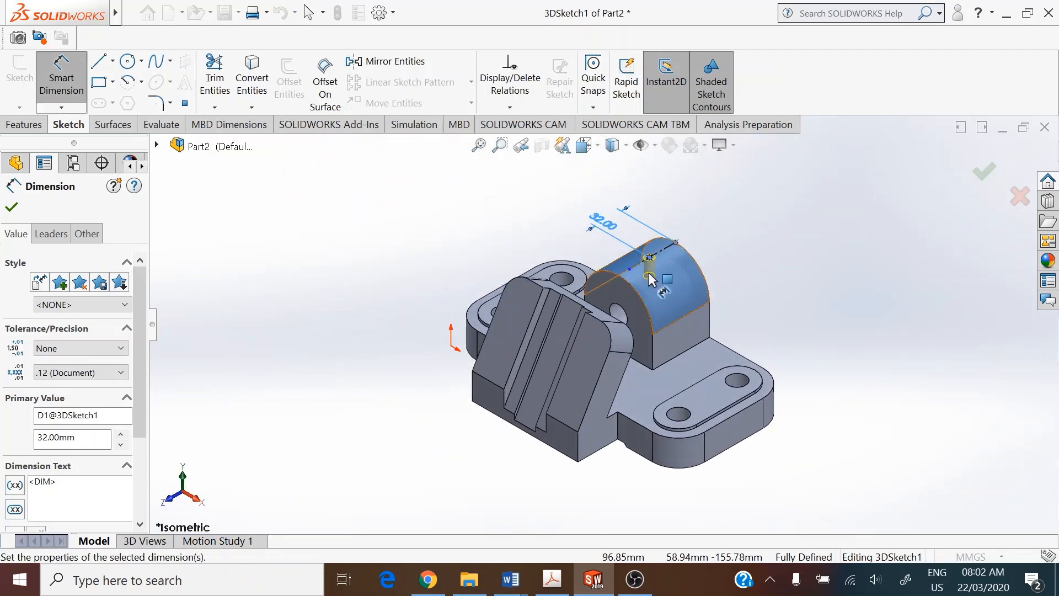
pyautogui.moveTo(673, 271); pyautogui.dragTo(688, 406, button='middle')
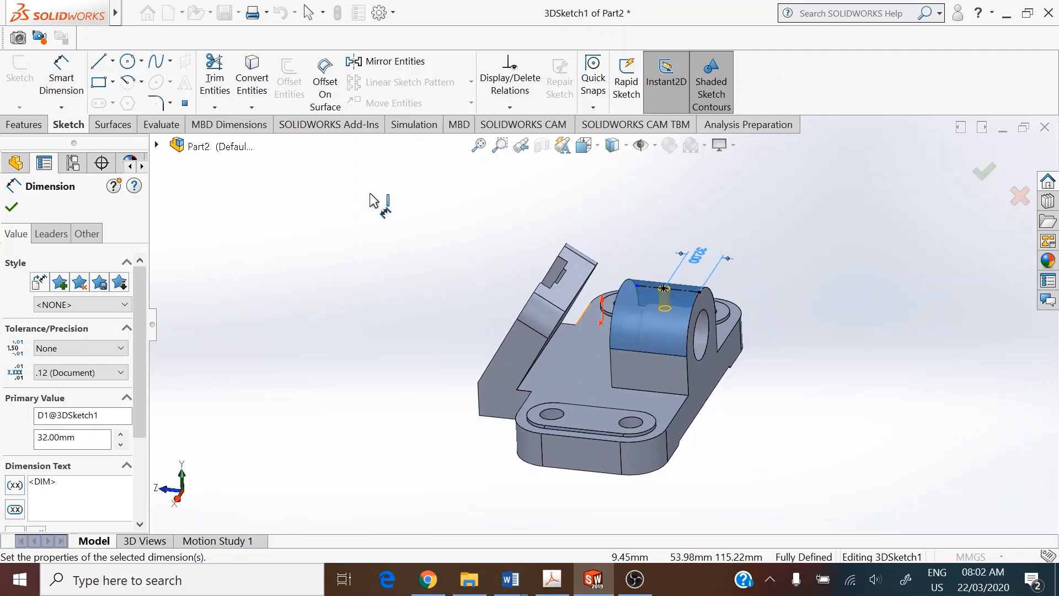
pyautogui.click(12, 207)
pyautogui.click(12, 206)
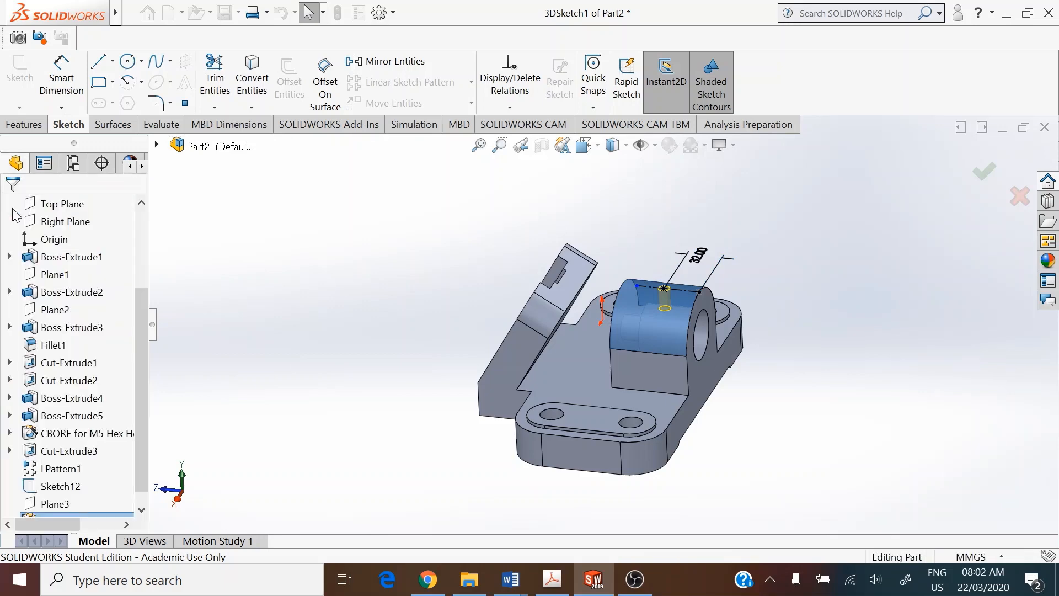
pyautogui.scroll(-5, 662, 276)
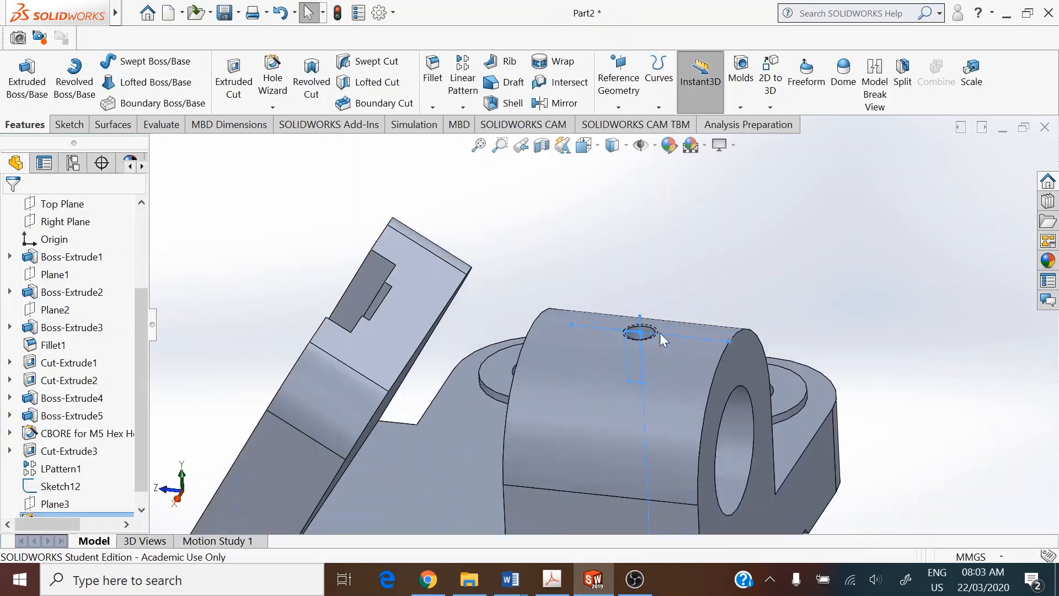
# Step: Enable shaded cosmetic threads in the document's detailing properties and view the tapped hole on the arched boss
pyautogui.scroll(-3, 656, 348)
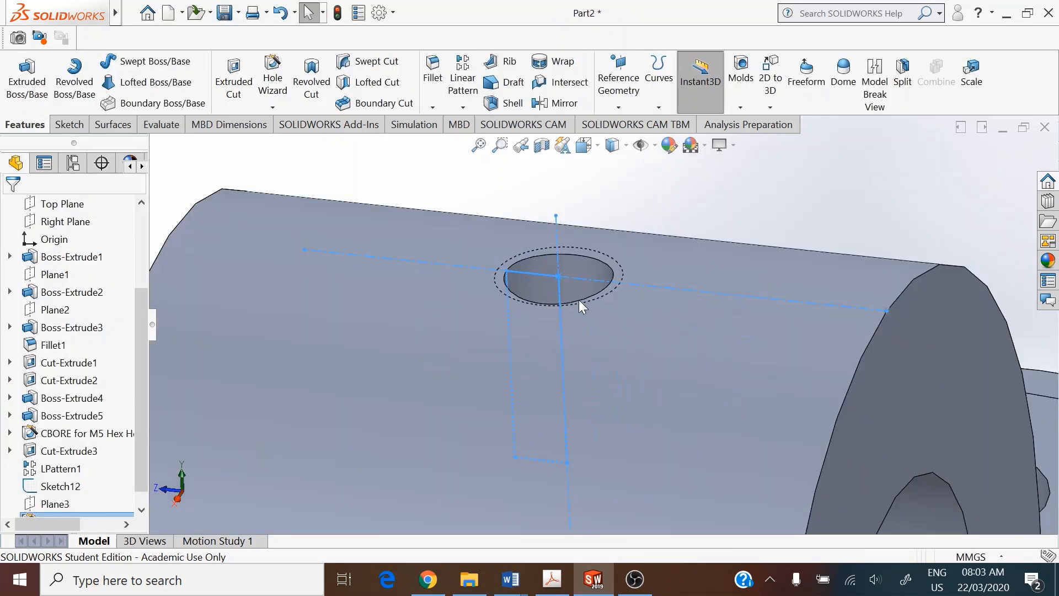
pyautogui.click(379, 12)
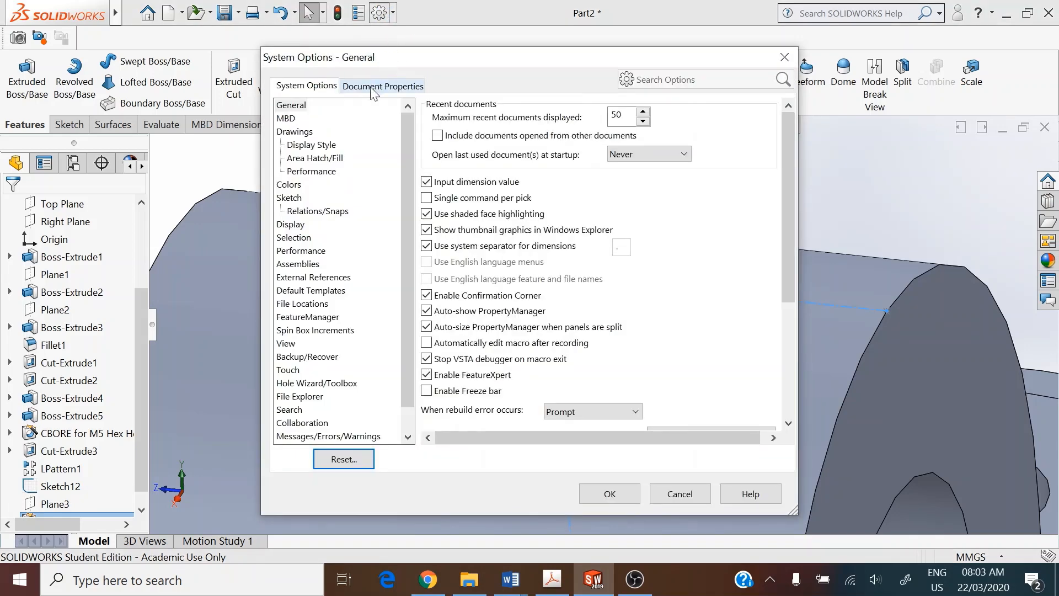
pyautogui.click(372, 89)
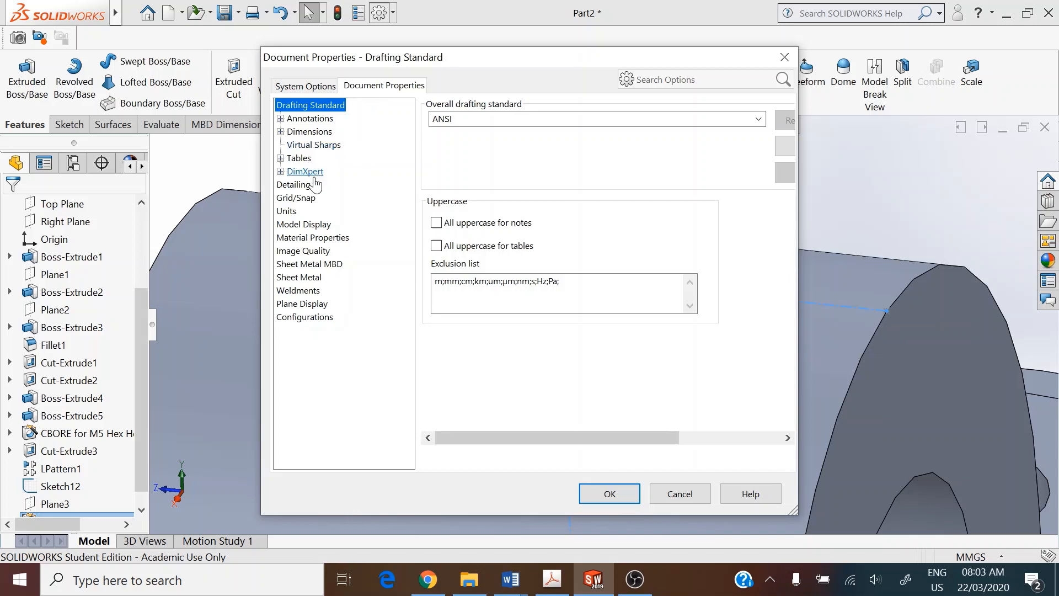
pyautogui.click(297, 187)
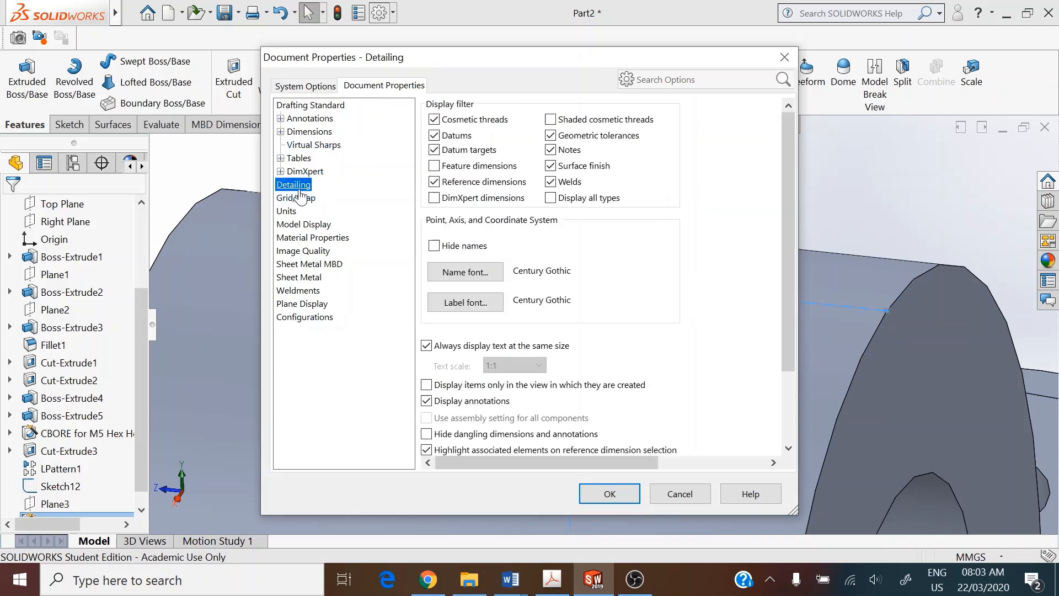
pyautogui.click(550, 120)
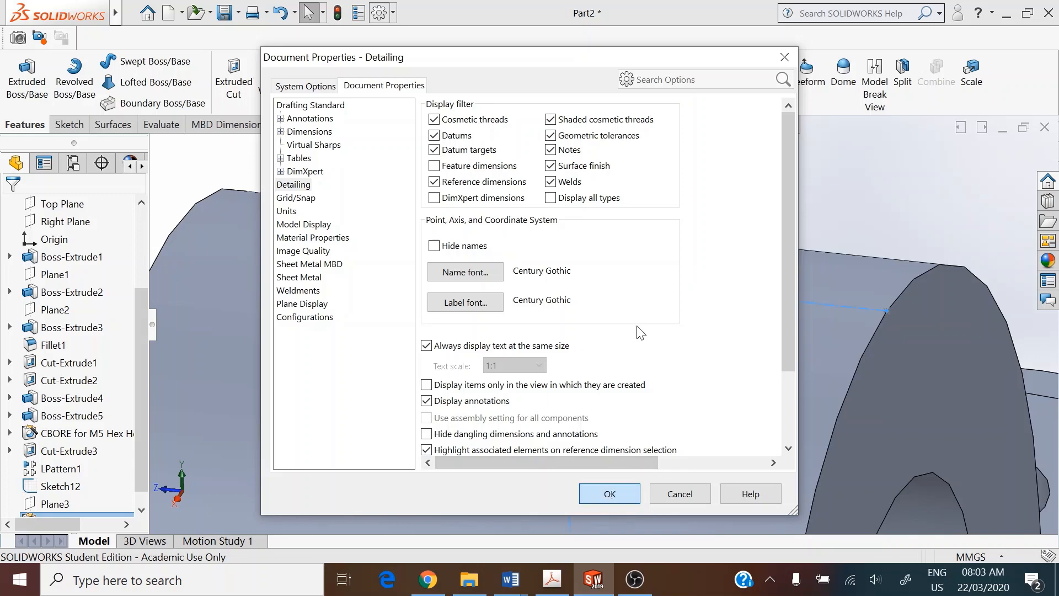
pyautogui.press('Return')
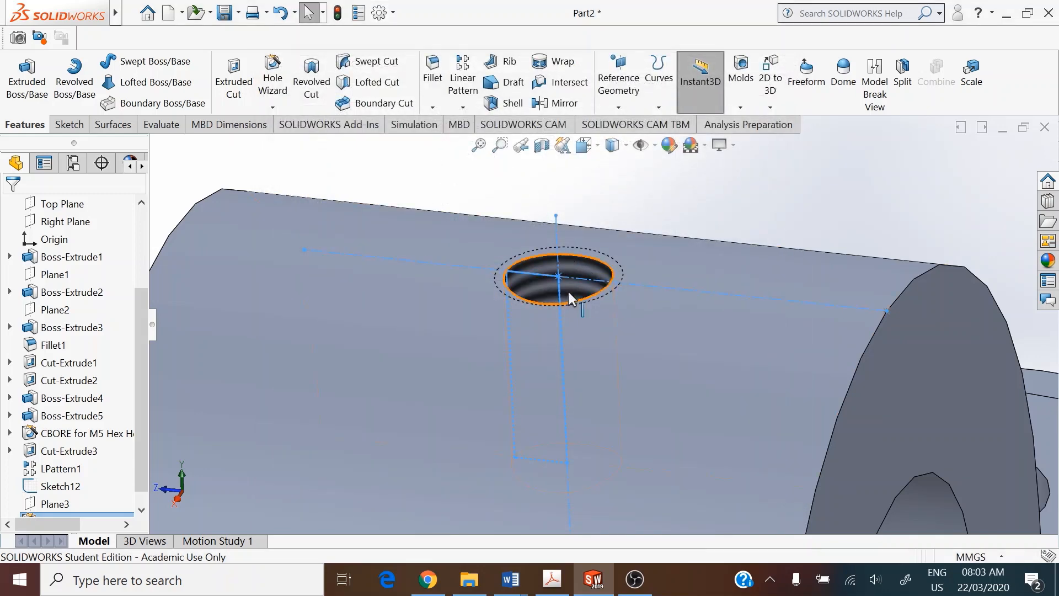
pyautogui.moveTo(676, 215); pyautogui.dragTo(672, 257, button='middle')
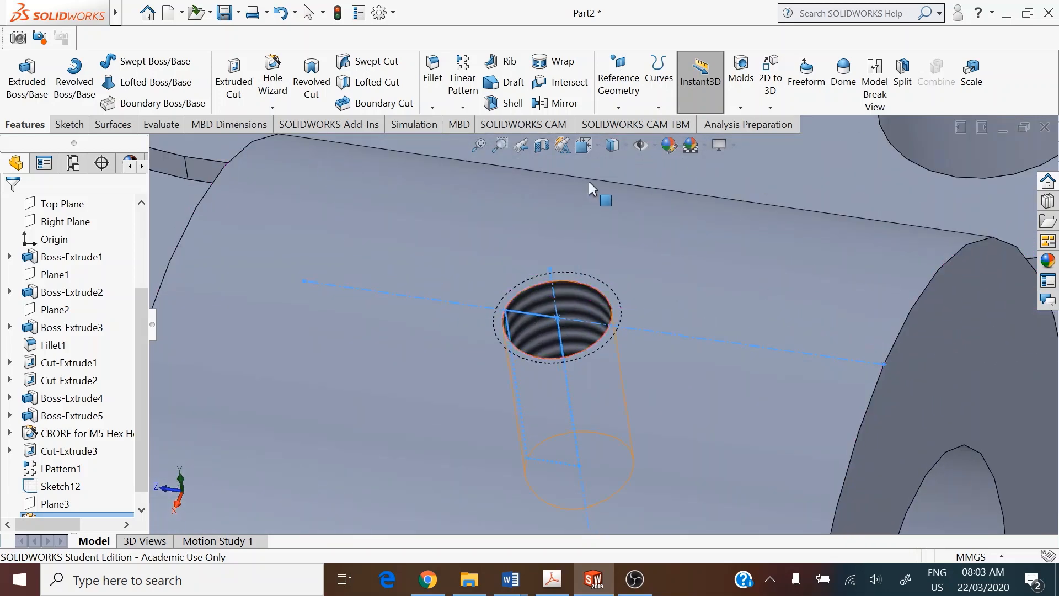
# Step: Show the part in isometric view and start an ANSI Metric bottoming tapped hole with size M20x2.5, up to next
pyautogui.click(589, 151)
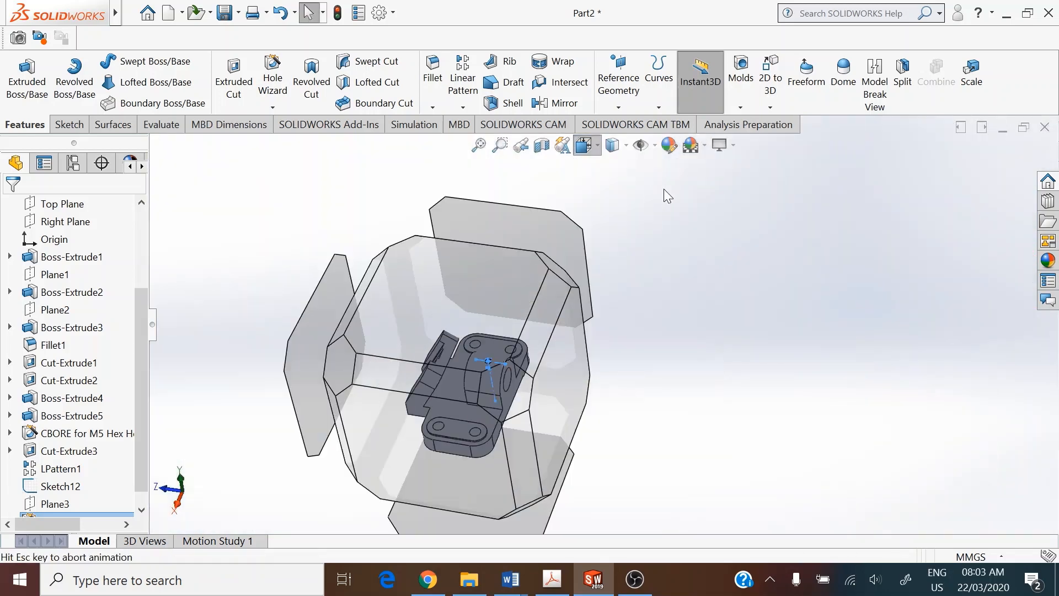
pyautogui.click(692, 287)
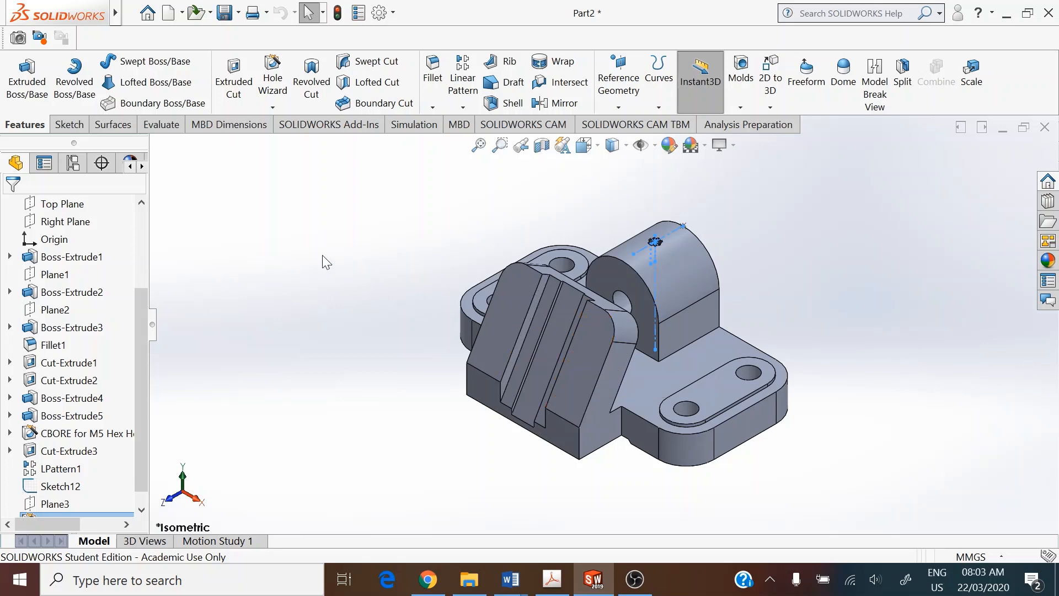
pyautogui.click(277, 78)
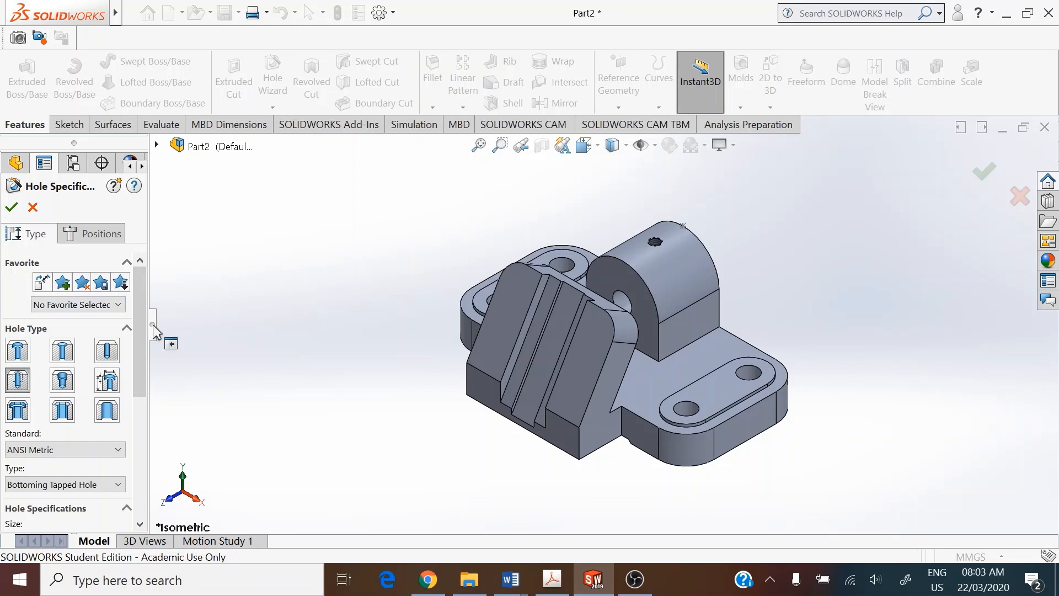
pyautogui.scroll(-3, 143, 349)
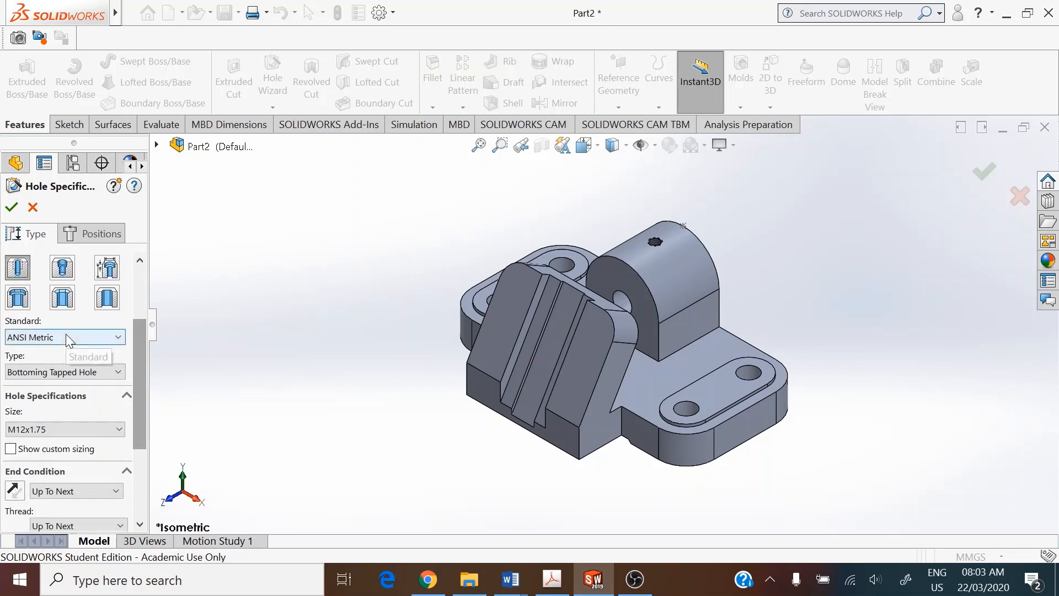
pyautogui.click(91, 429)
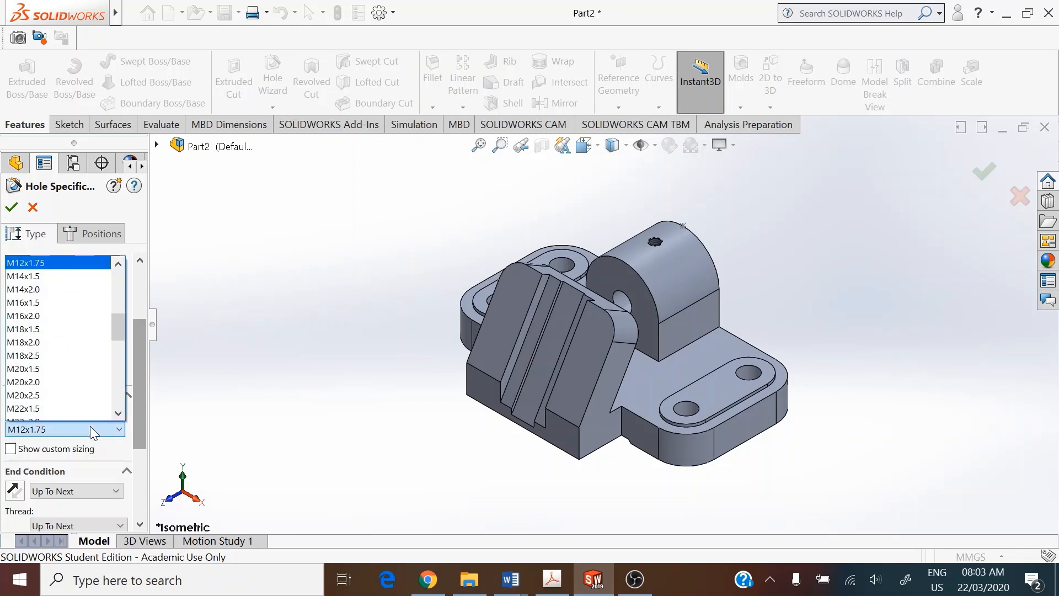
pyautogui.scroll(-1, 77, 393)
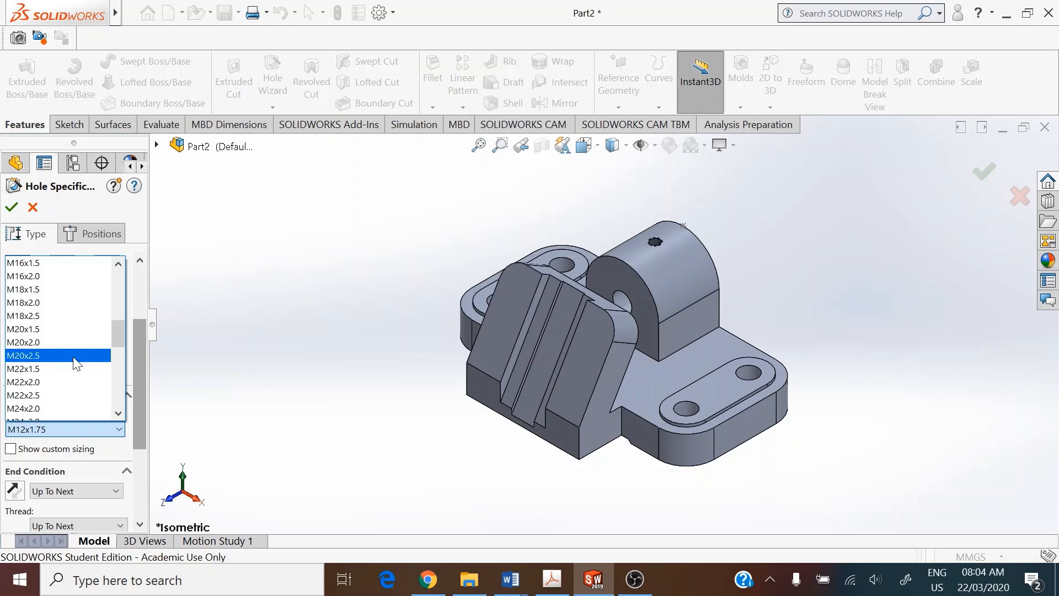
pyautogui.click(75, 356)
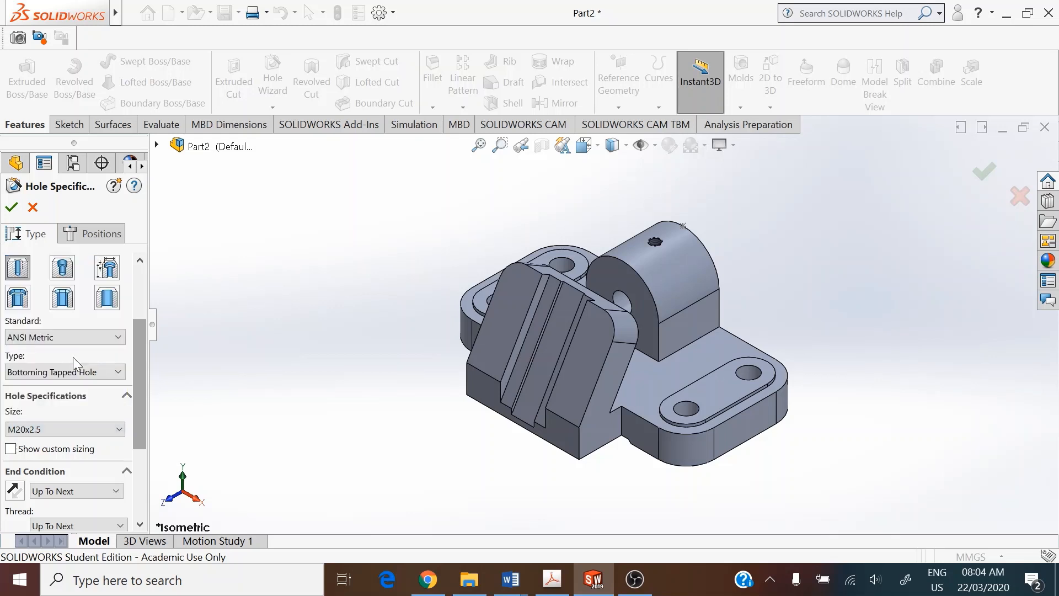
pyautogui.moveTo(136, 358); pyautogui.dragTo(146, 400)
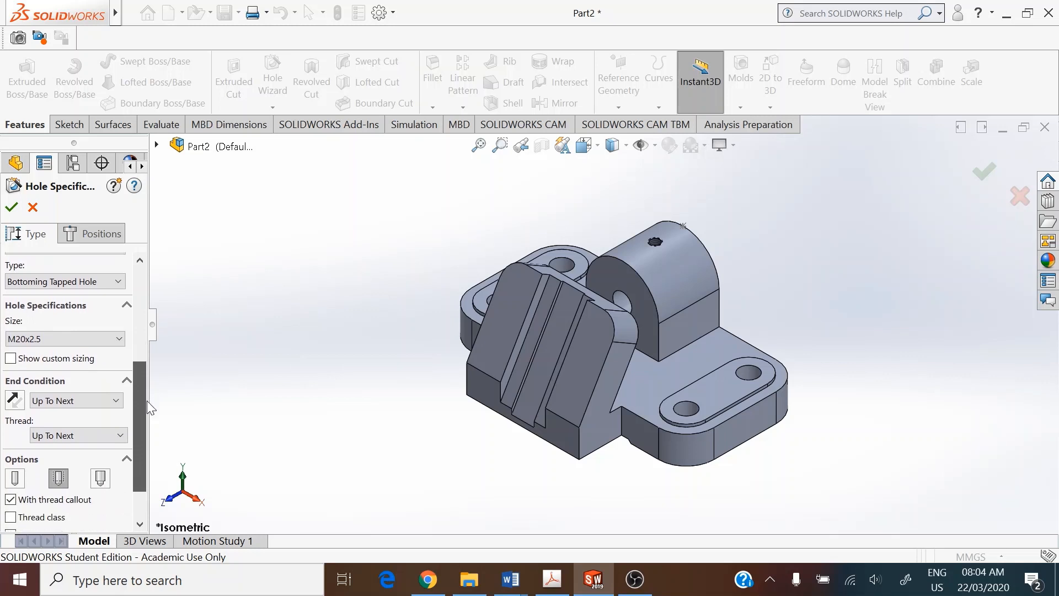
# Step: Place two hole positions on the inclined plate, one on each side of the central slot, and leave point placement
pyautogui.click(96, 236)
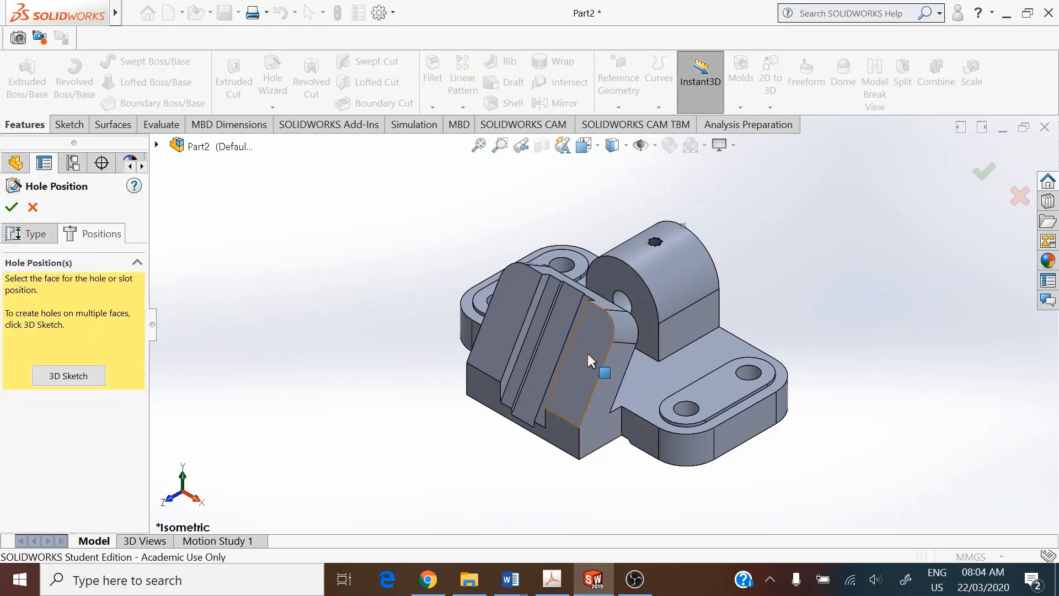
pyautogui.click(619, 337)
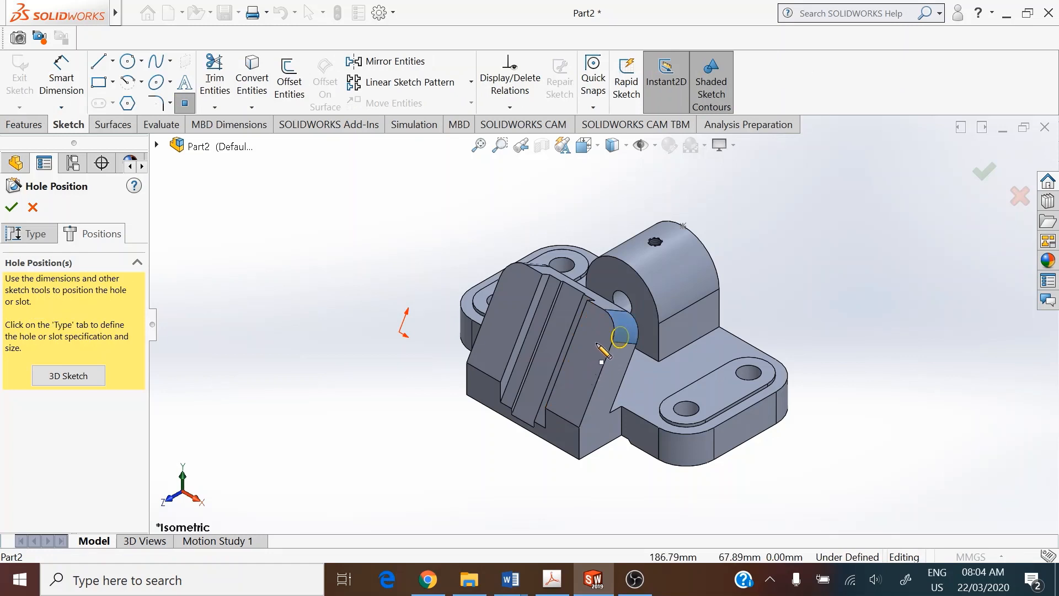
pyautogui.click(595, 345)
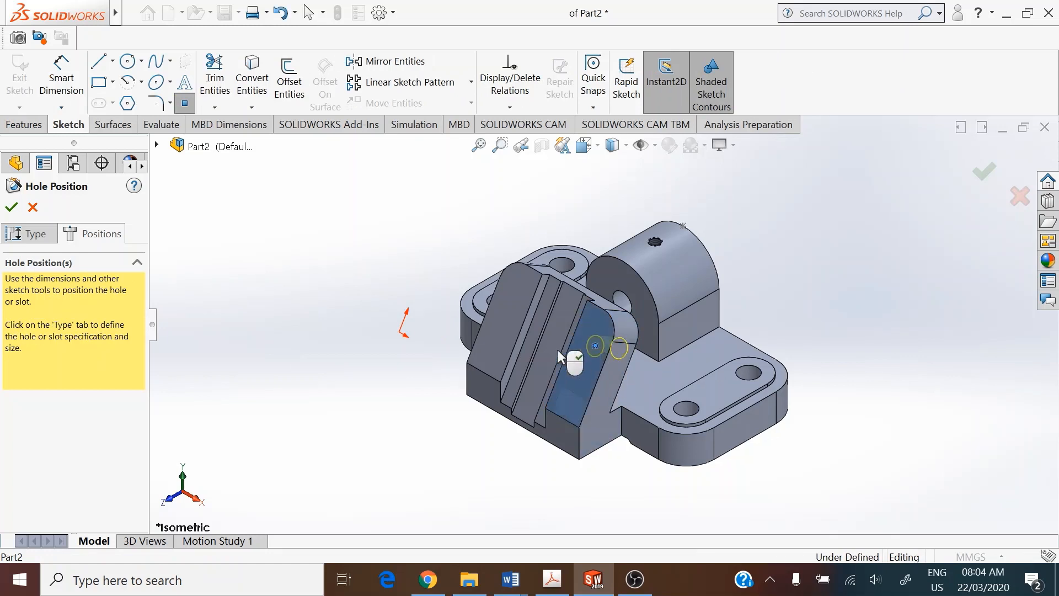
pyautogui.click(500, 329)
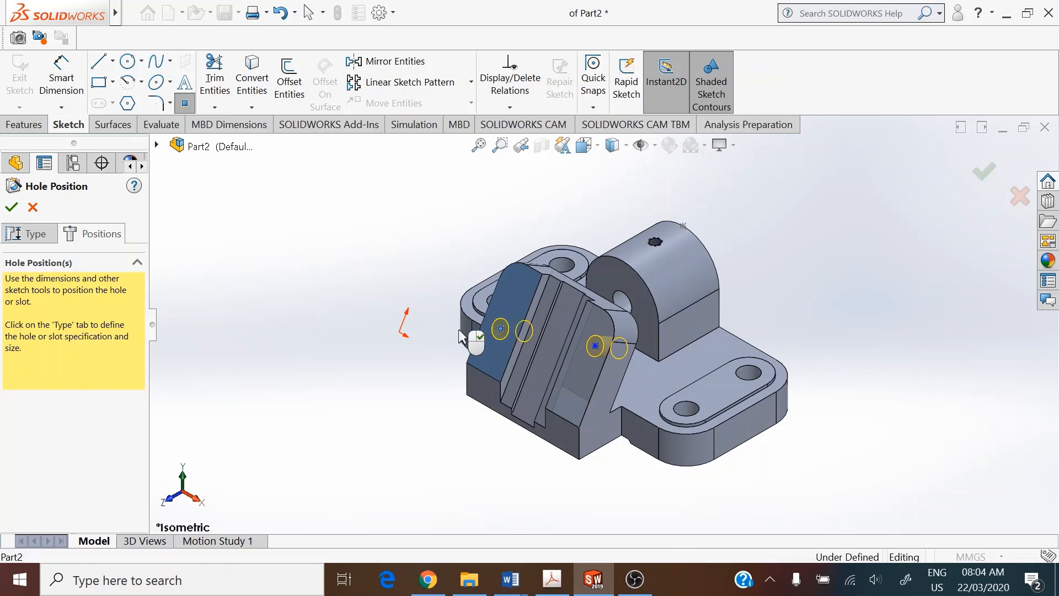
pyautogui.rightClick(269, 213)
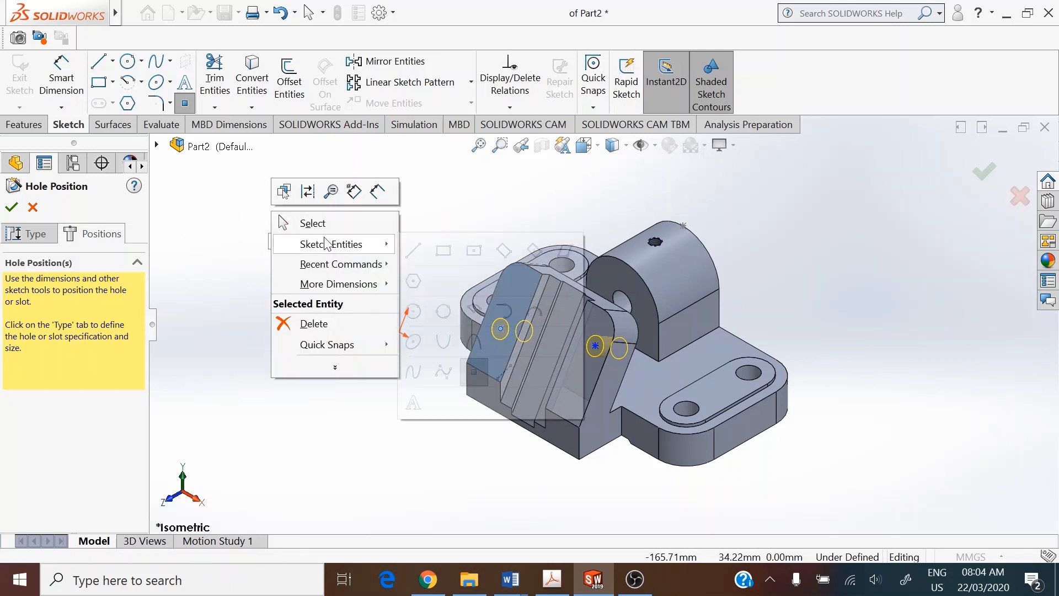
pyautogui.click(595, 147)
pyautogui.click(680, 233)
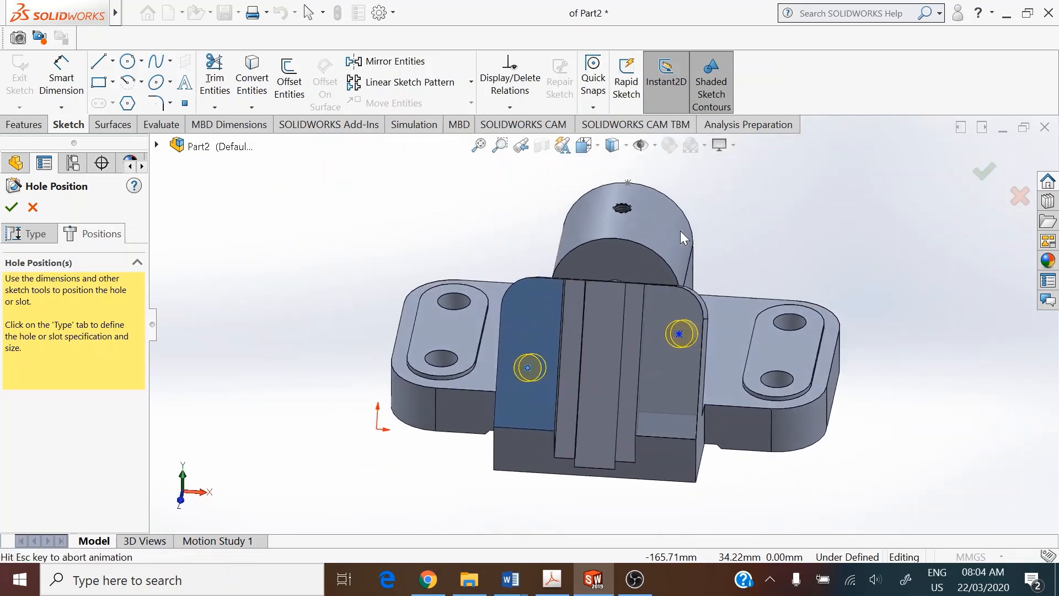
pyautogui.rightClick(216, 195)
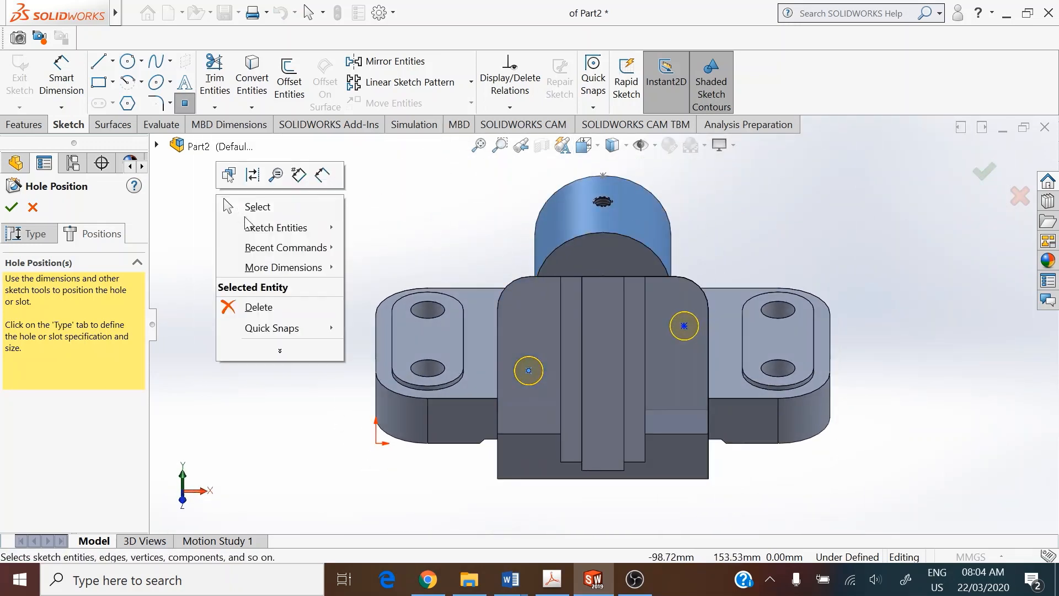
pyautogui.click(253, 209)
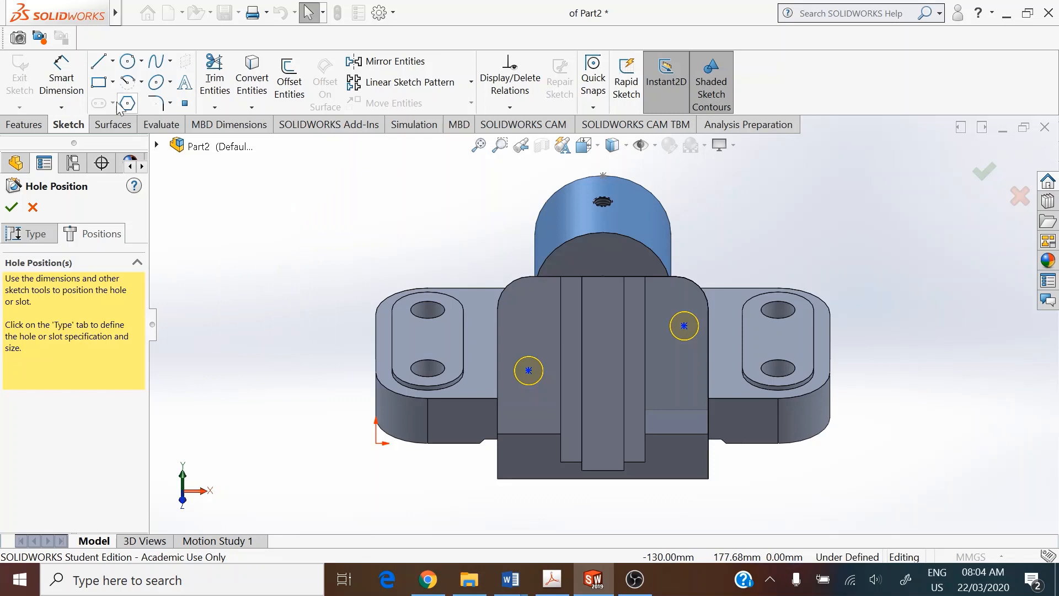
# Step: Dimension the horizontal spacing between the two hole points on the inclined plate and set it to 90 mm
pyautogui.click(61, 76)
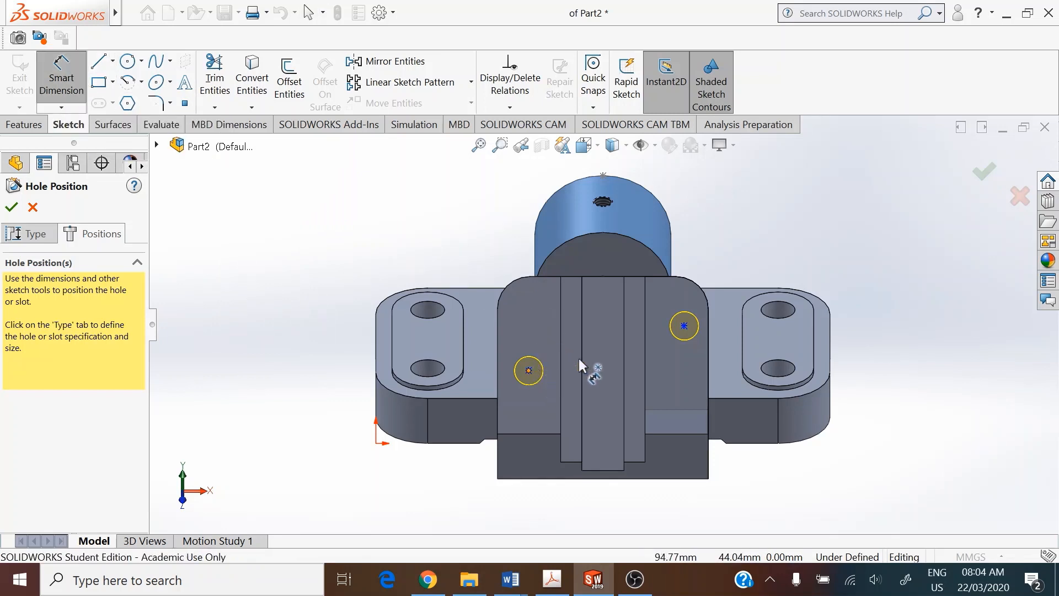
pyautogui.click(529, 371)
pyautogui.click(684, 327)
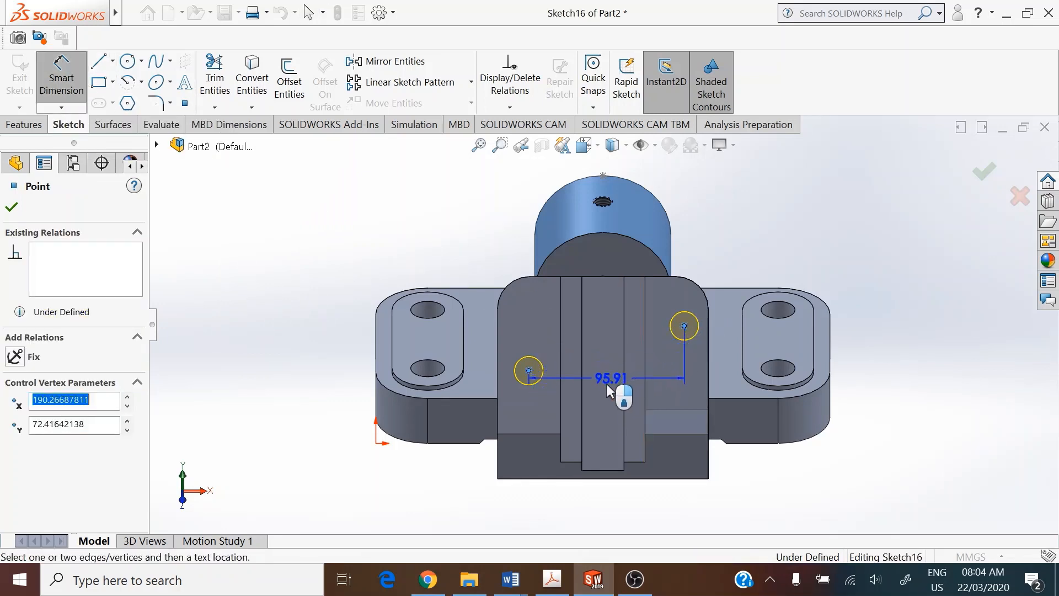
pyautogui.click(599, 391)
pyautogui.write('90')
pyautogui.press('Return')
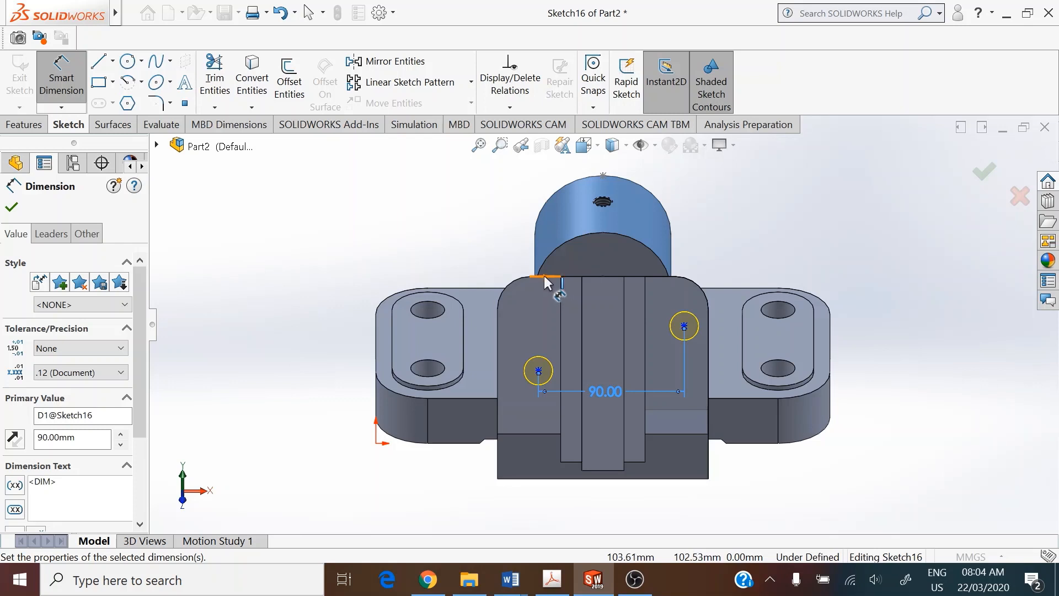
# Step: Dimension the left hole point's distance from the inclined plate's top edge and set it to 45 mm
pyautogui.click(545, 277)
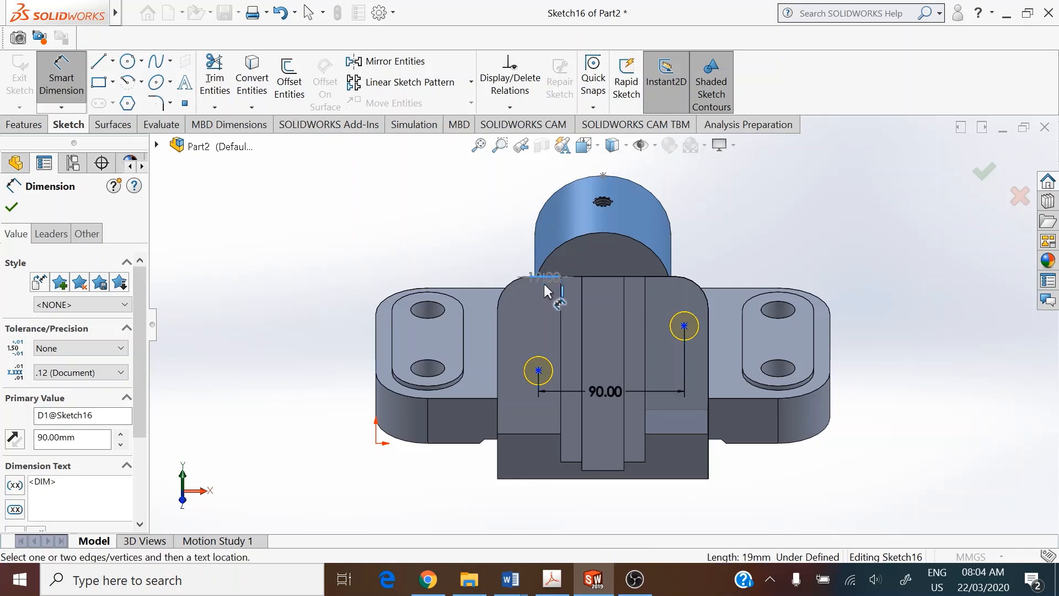
pyautogui.click(538, 371)
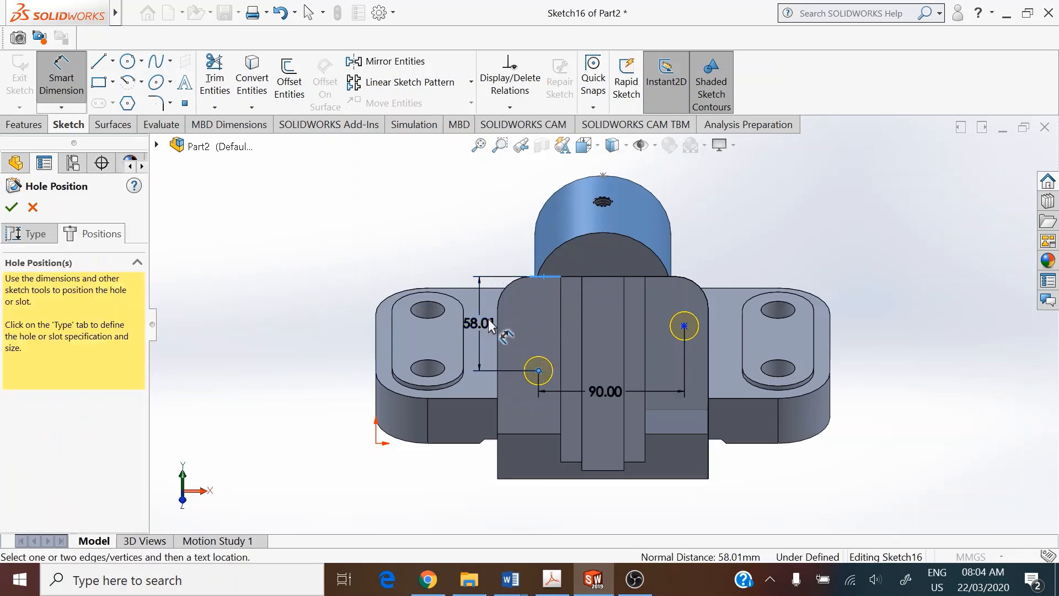
pyautogui.click(490, 326)
pyautogui.write('45')
pyautogui.press('Return')
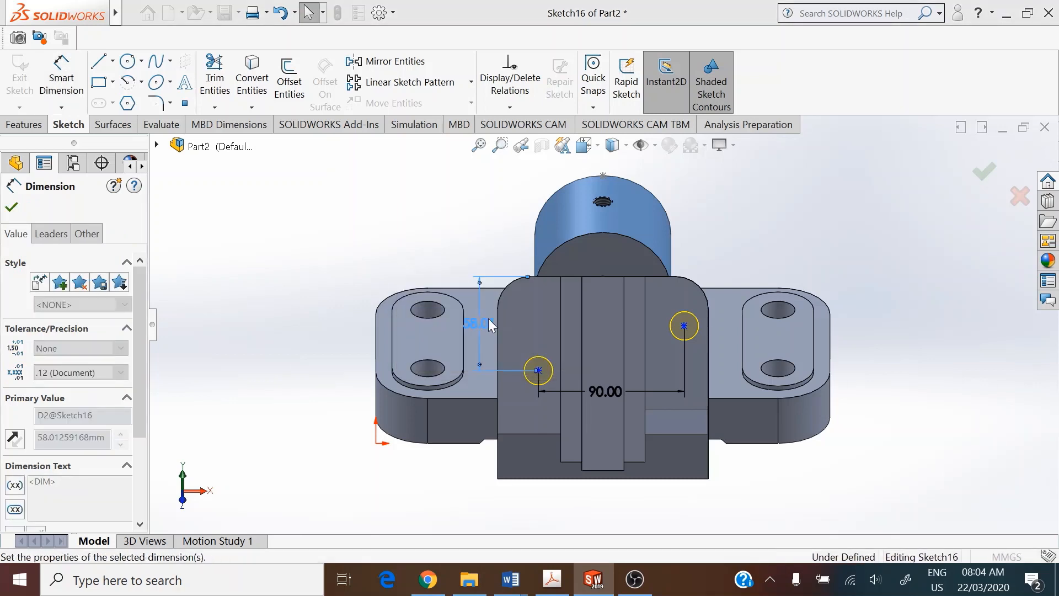
# Step: Add a Horizontal relation between the two hole points on the inclined plate
pyautogui.rightClick(305, 209)
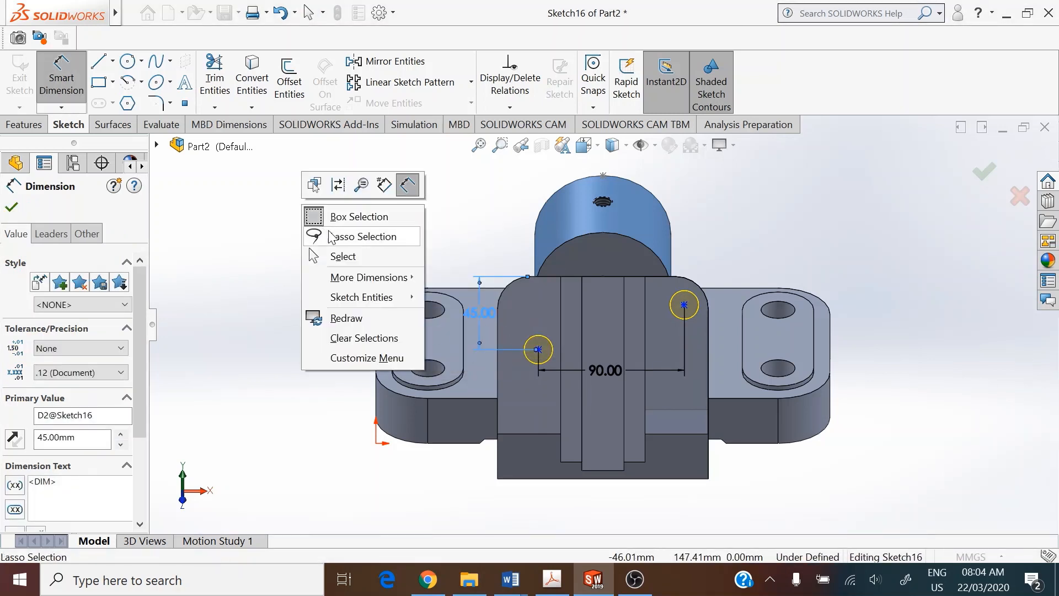
pyautogui.click(343, 257)
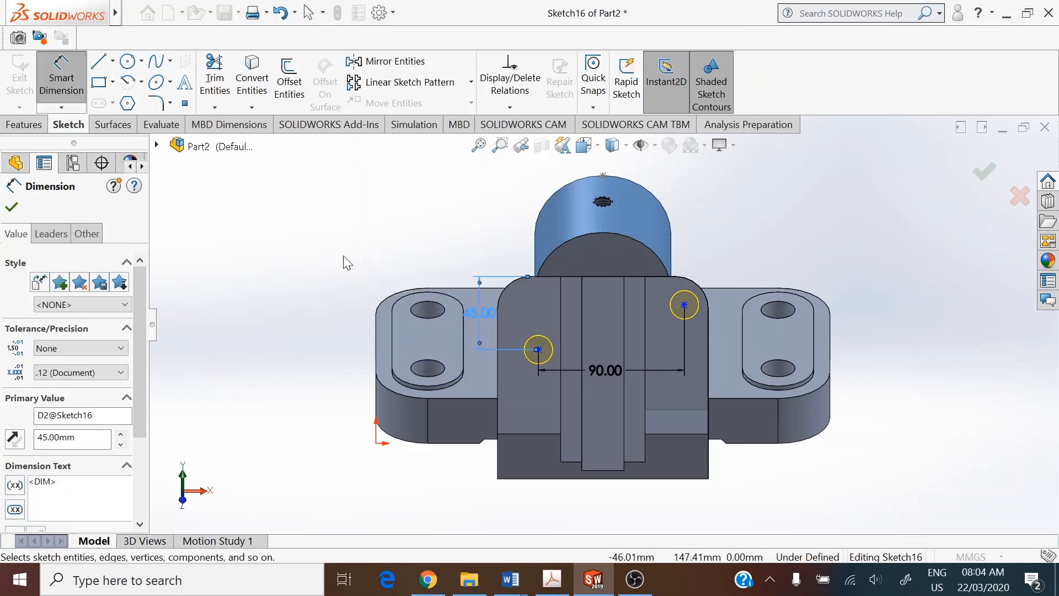
pyautogui.click(682, 306)
pyautogui.keyDown('ctrl'); pyautogui.click(538, 350); pyautogui.keyUp('ctrl')
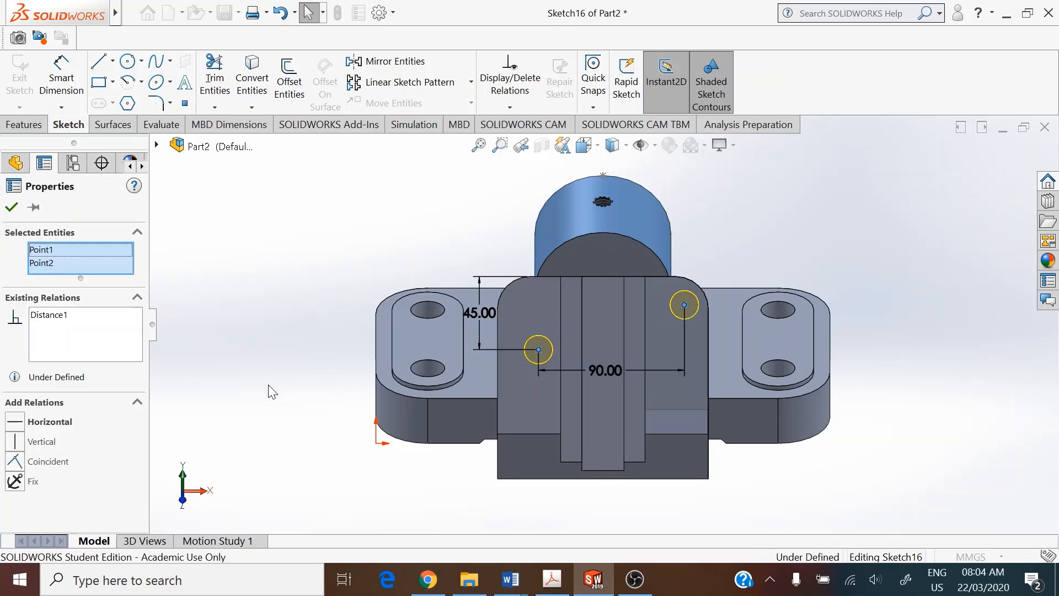
pyautogui.click(15, 423)
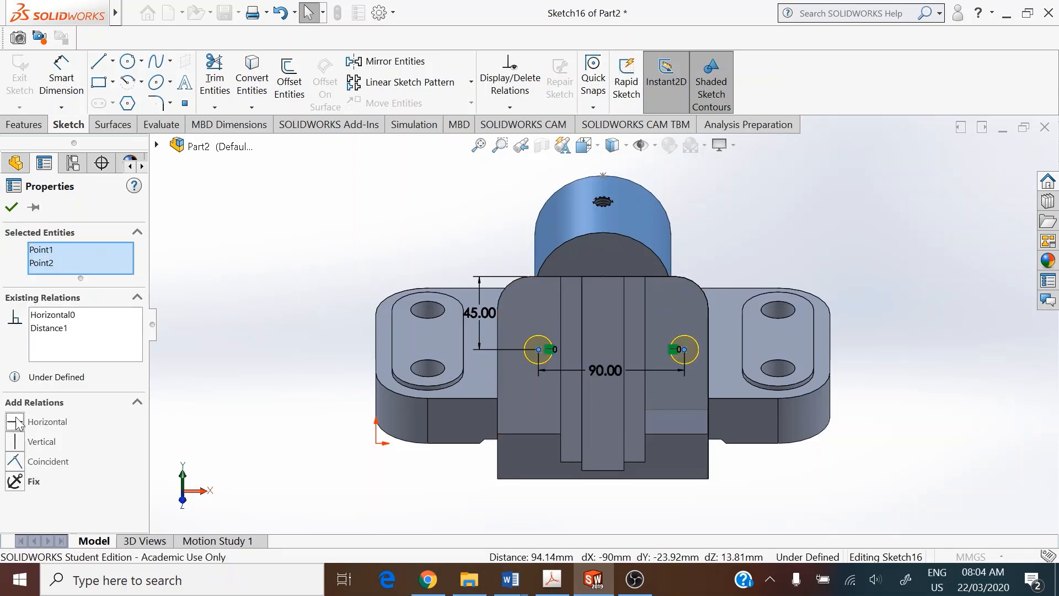
pyautogui.click(11, 207)
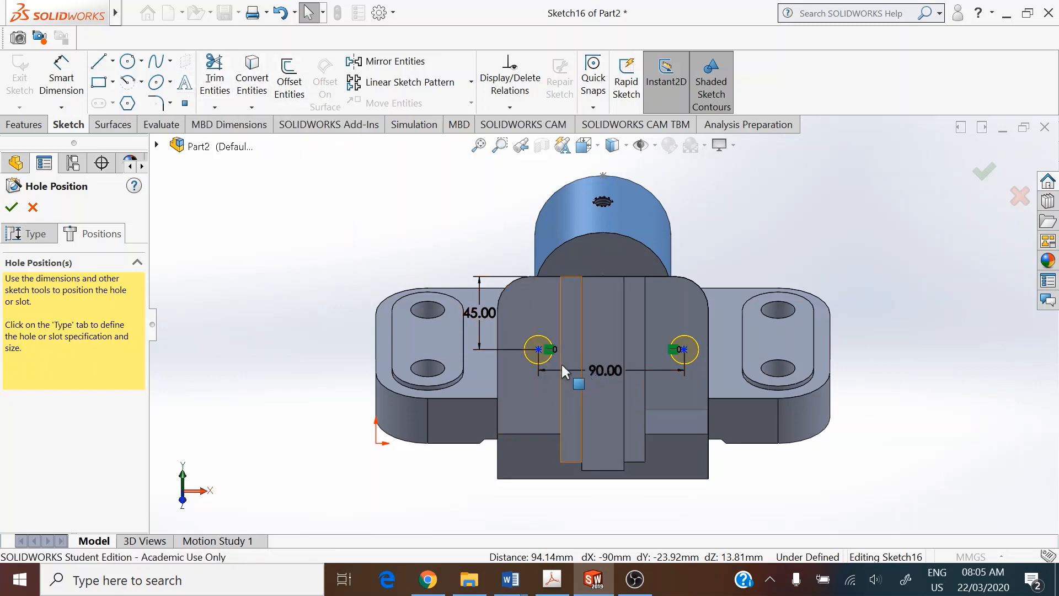
# Step: Shift the pair of hole points sideways toward the inclined plate's left edge
pyautogui.click(525, 353)
pyautogui.moveTo(525, 359); pyautogui.dragTo(513, 351)
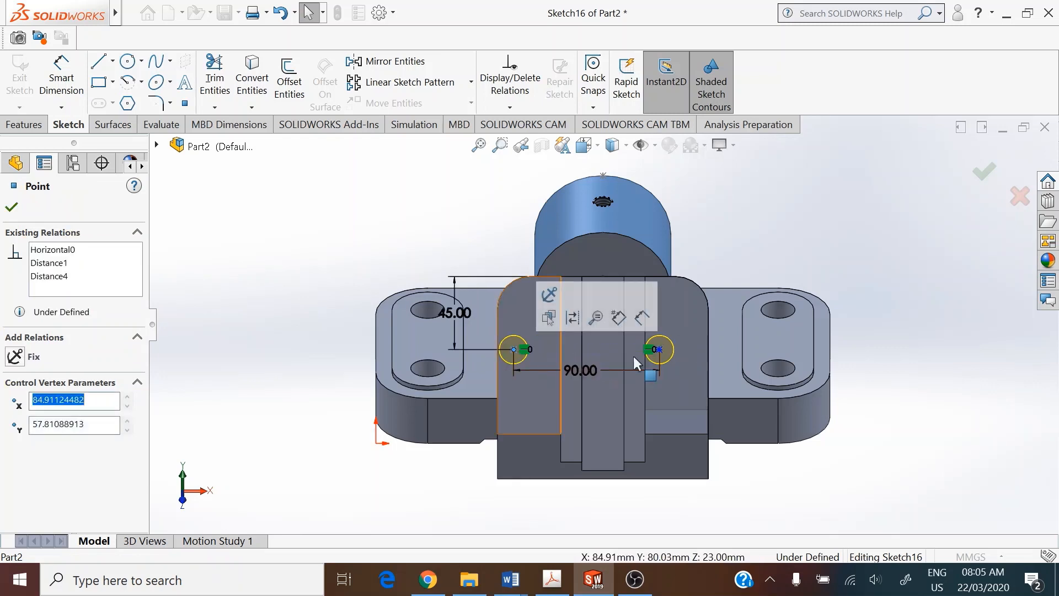
# Step: Draw a vertical centerline about 110 mm long between the two hole points on the inclined plate
pyautogui.click(112, 61)
pyautogui.click(131, 103)
pyautogui.moveTo(605, 258); pyautogui.dragTo(604, 437)
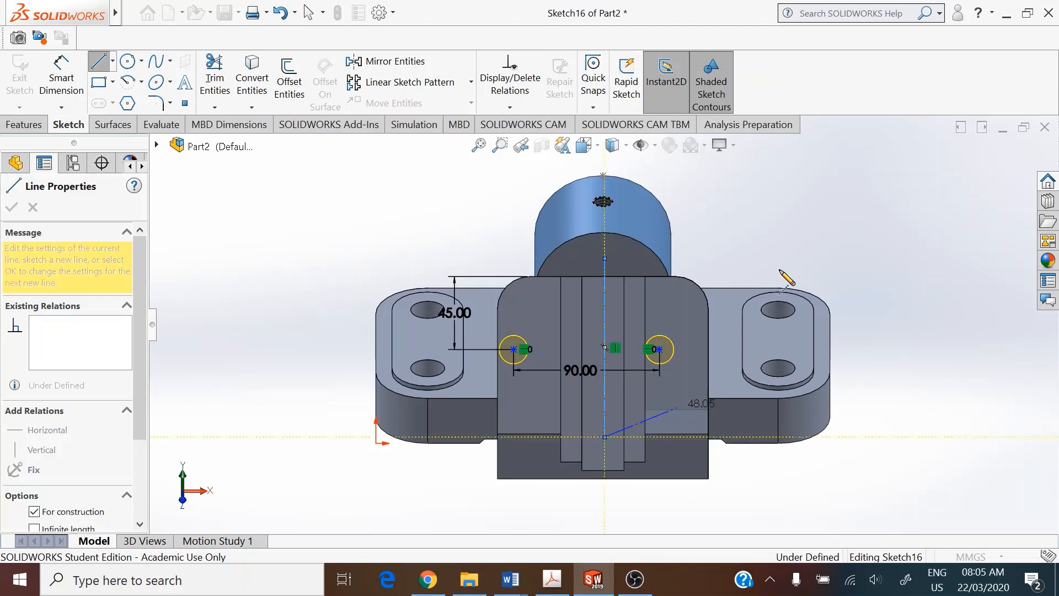
pyautogui.press('Escape')
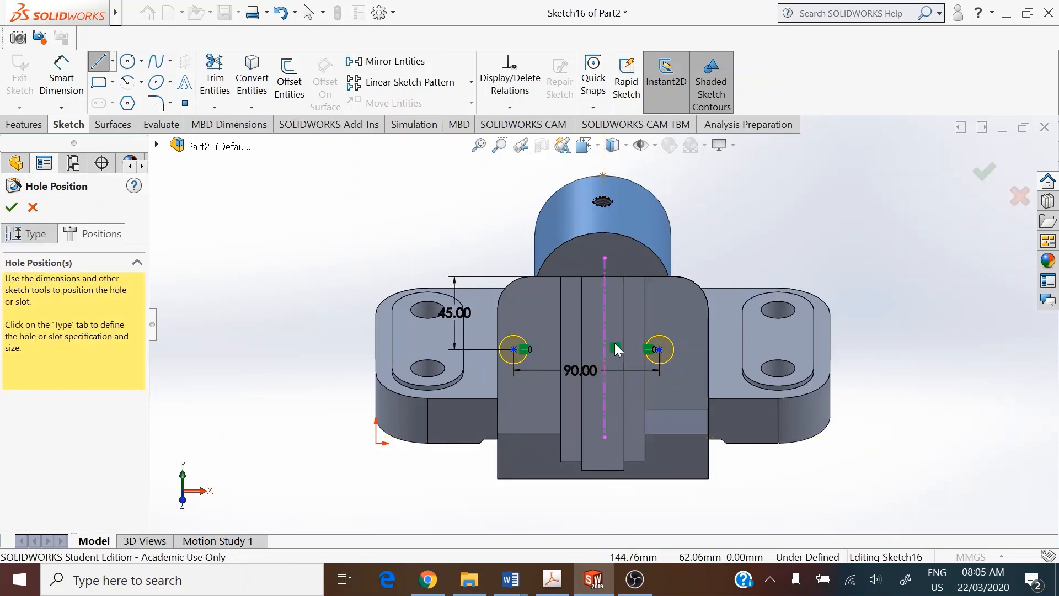
# Step: Add a Symmetric relation between the inclined plate's two side edges and the vertical centerline
pyautogui.click(605, 290)
pyautogui.press('Escape')
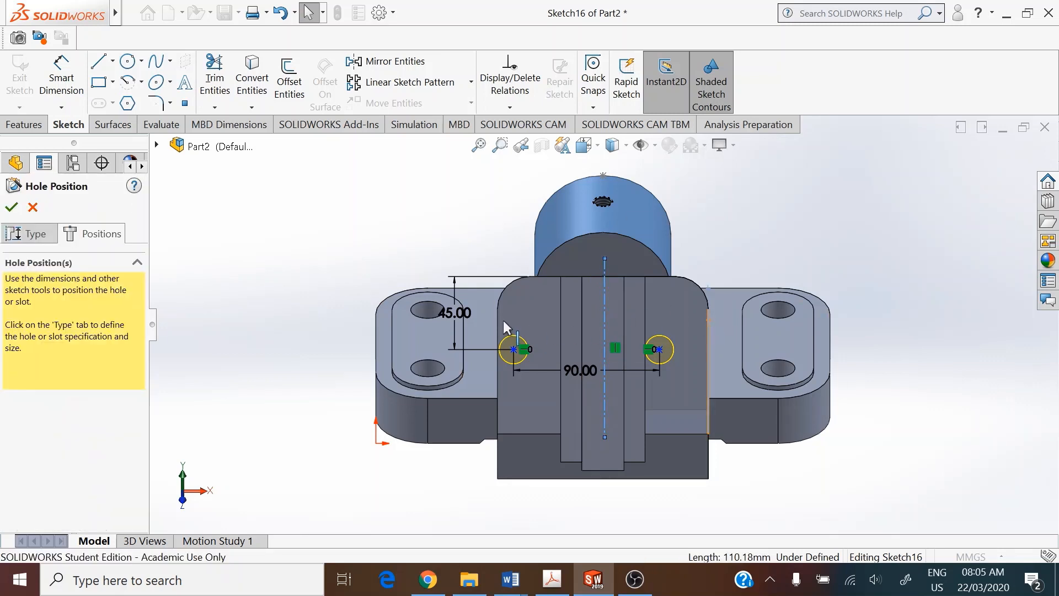
pyautogui.keyDown('ctrl'); pyautogui.click(499, 319); pyautogui.keyUp('ctrl')
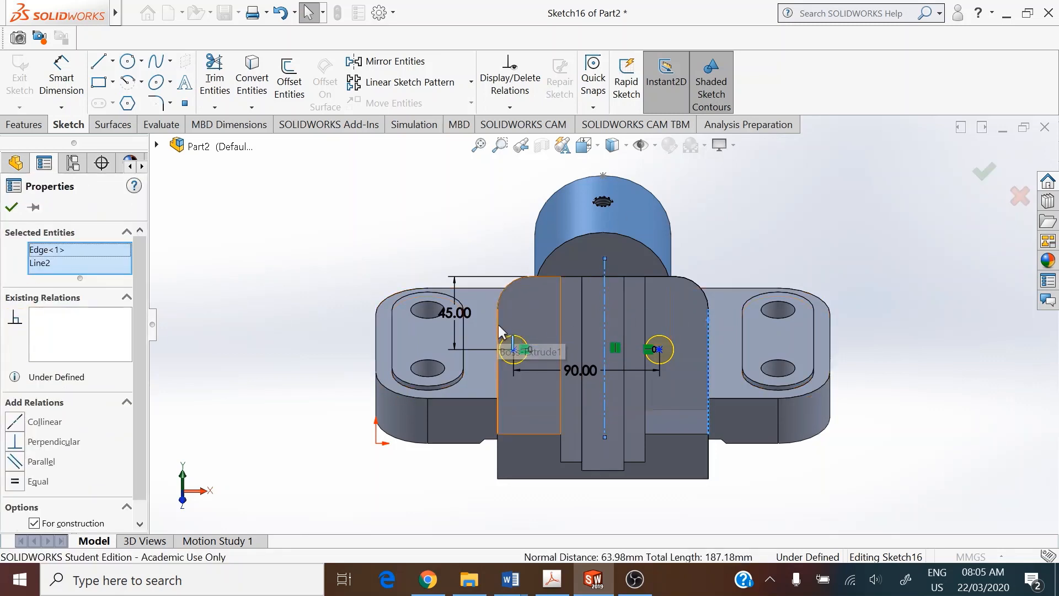
pyautogui.keyDown('ctrl'); pyautogui.click(498, 324); pyautogui.keyUp('ctrl')
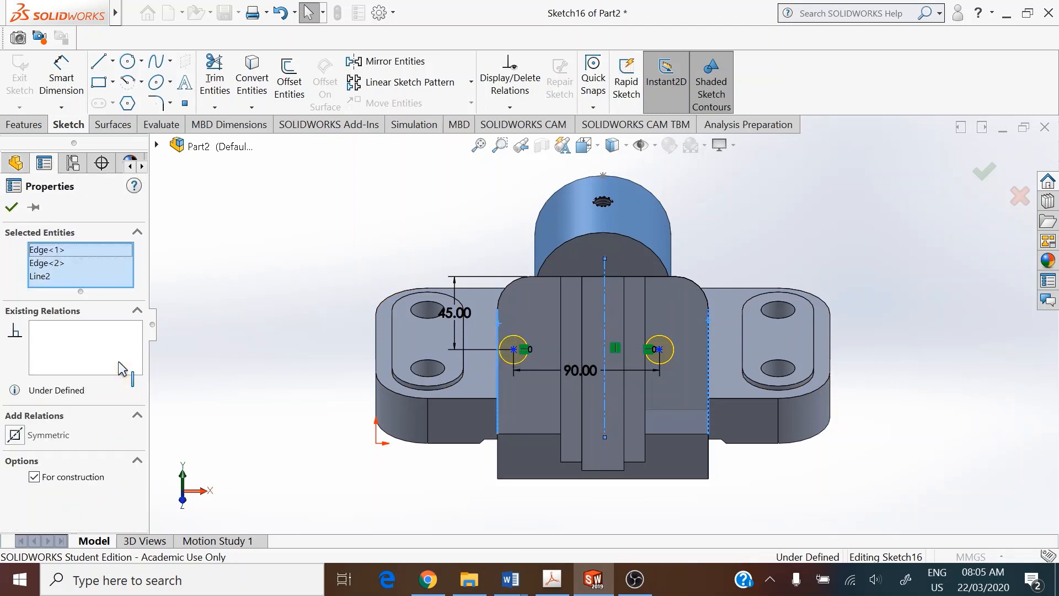
pyautogui.click(14, 435)
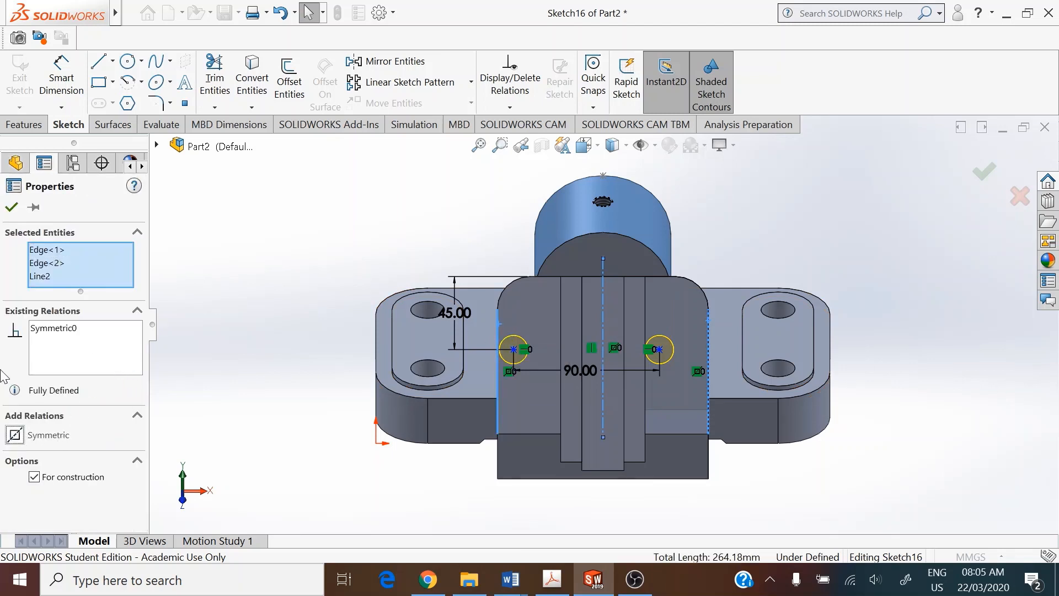
pyautogui.click(11, 205)
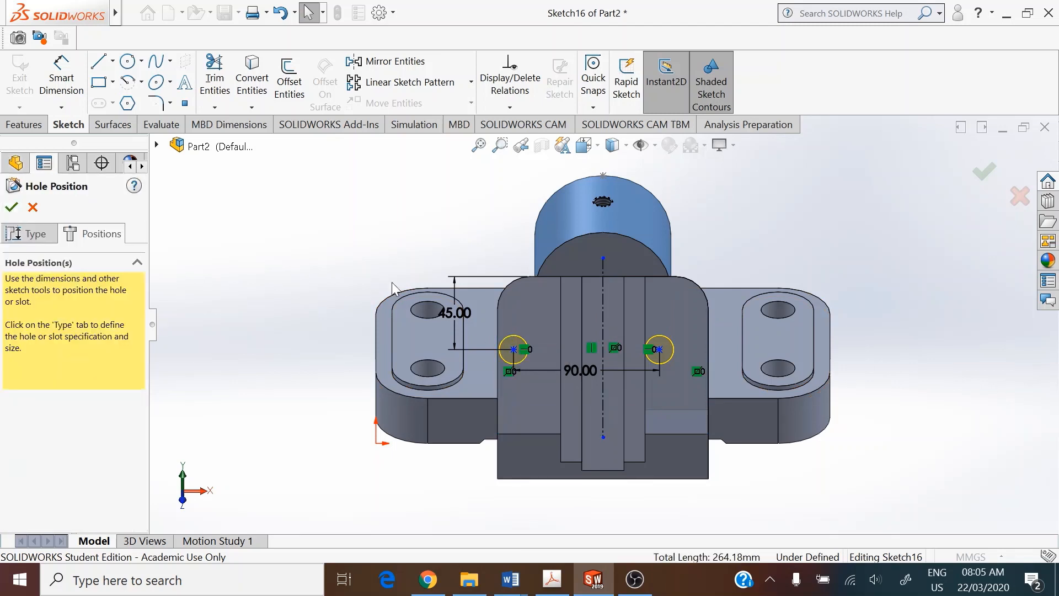
# Step: Add a Symmetric relation placing the two hole points equally about the vertical centerline
pyautogui.click(513, 349)
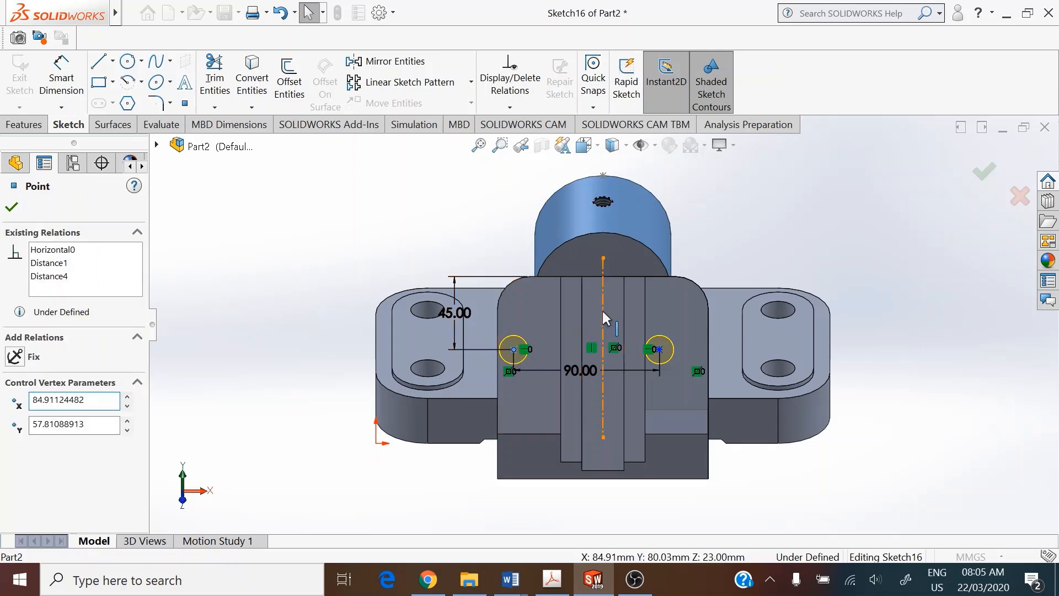
pyautogui.keyDown('ctrl'); pyautogui.click(659, 349); pyautogui.keyUp('ctrl')
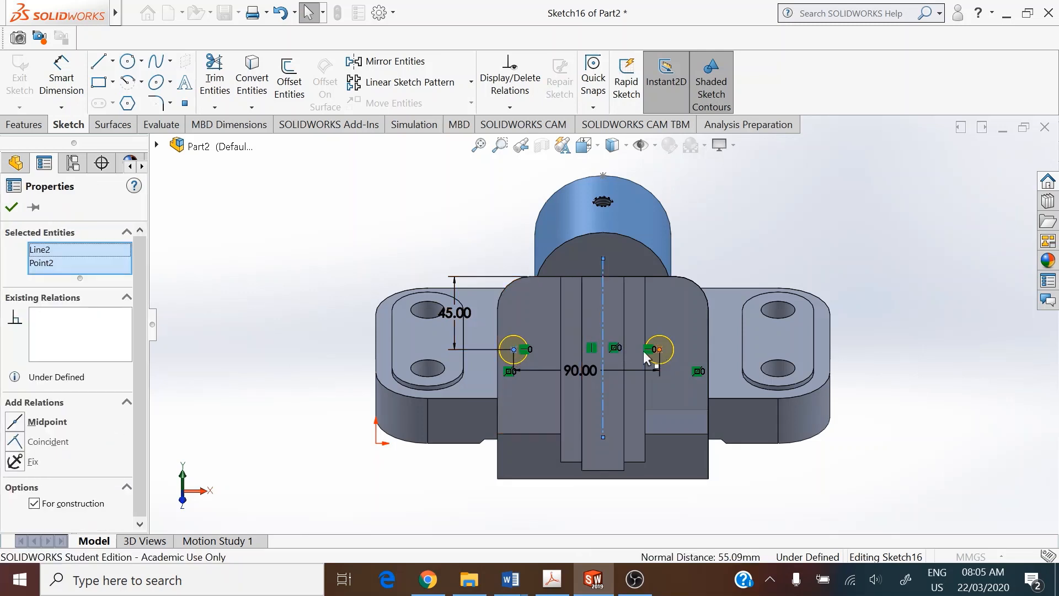
pyautogui.keyDown('ctrl'); pyautogui.click(656, 350); pyautogui.keyUp('ctrl')
pyautogui.click(16, 436)
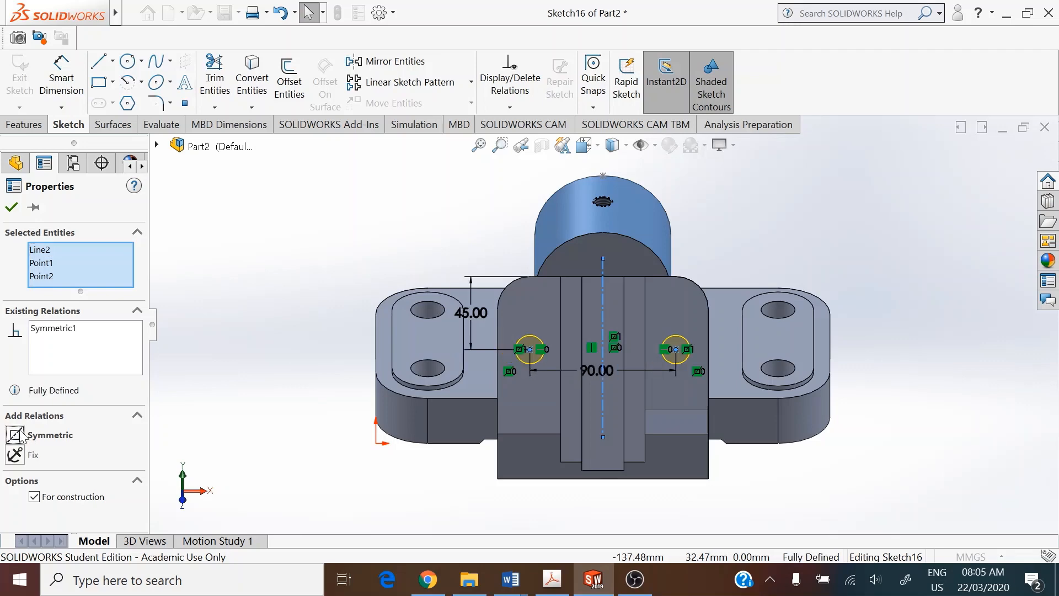
pyautogui.click(11, 207)
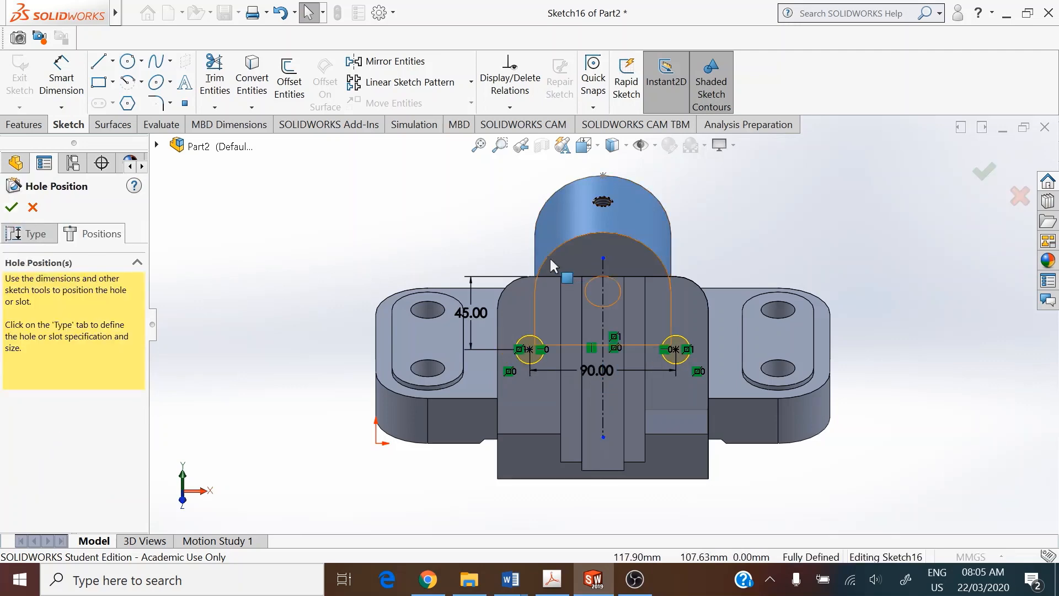
# Step: Set the view to isometric and finish creating the two tapped holes in the inclined plate
pyautogui.click(593, 145)
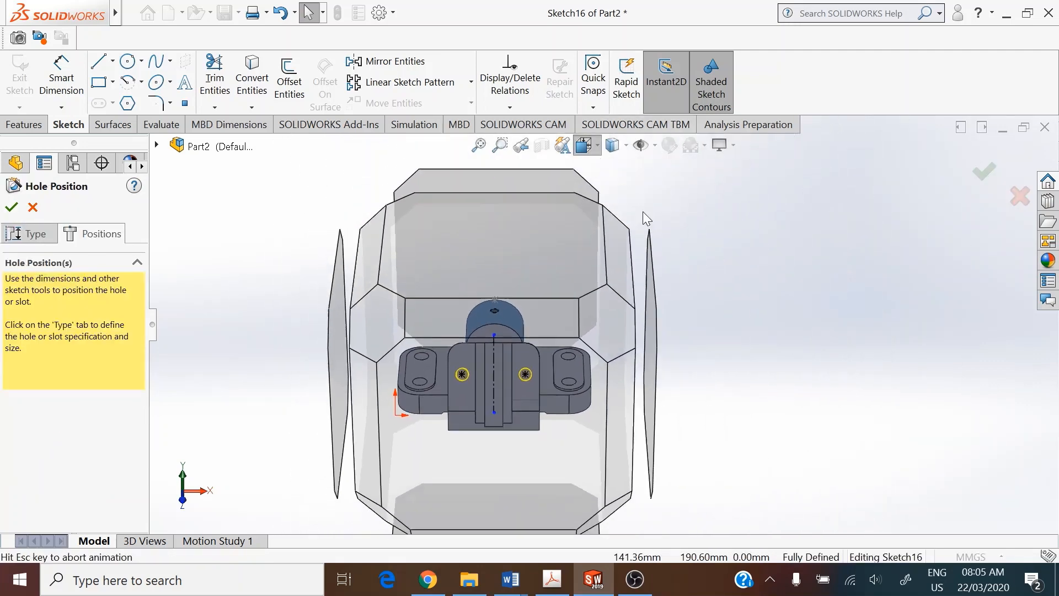
pyautogui.click(677, 192)
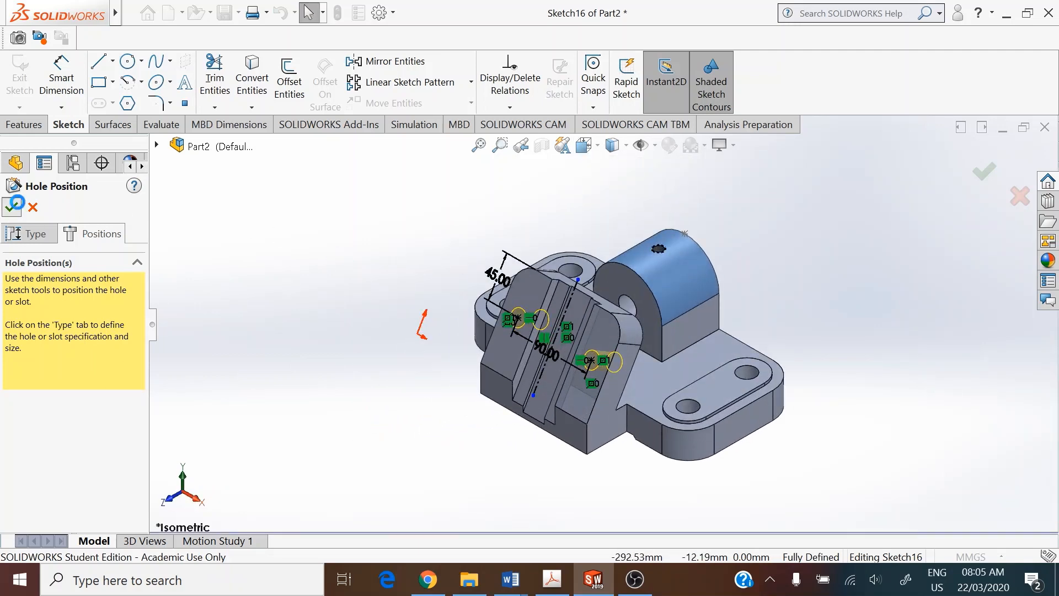
pyautogui.click(18, 207)
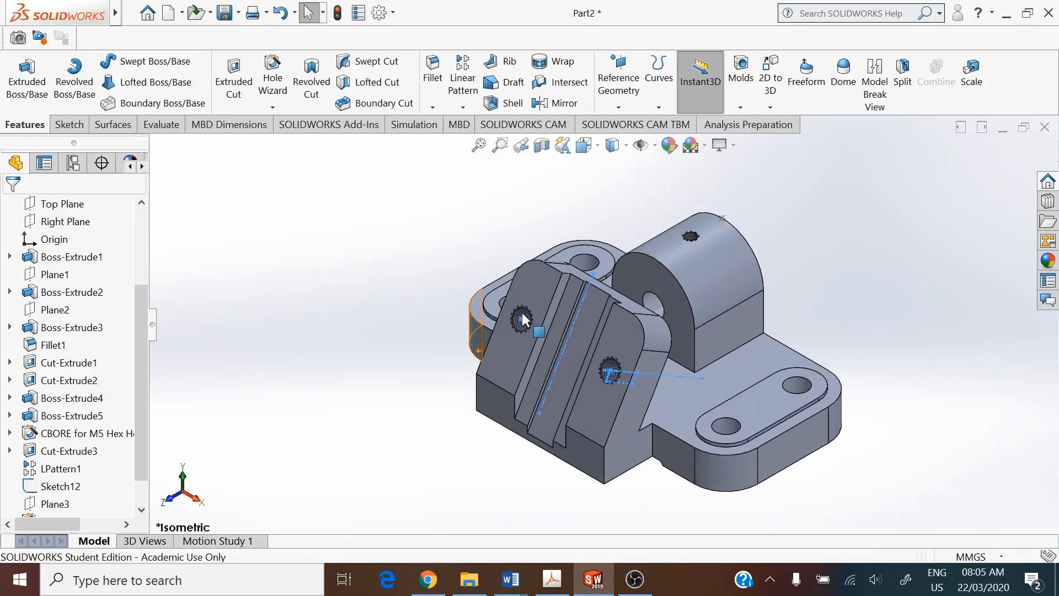
pyautogui.scroll(-5, 522, 339)
pyautogui.scroll(5, 539, 371)
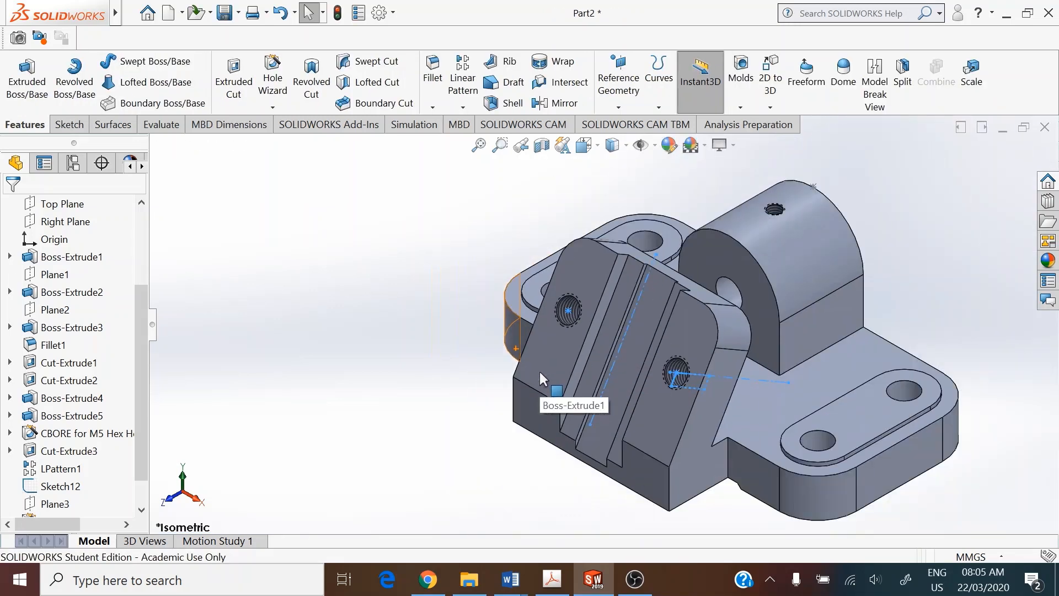
pyautogui.click(934, 280)
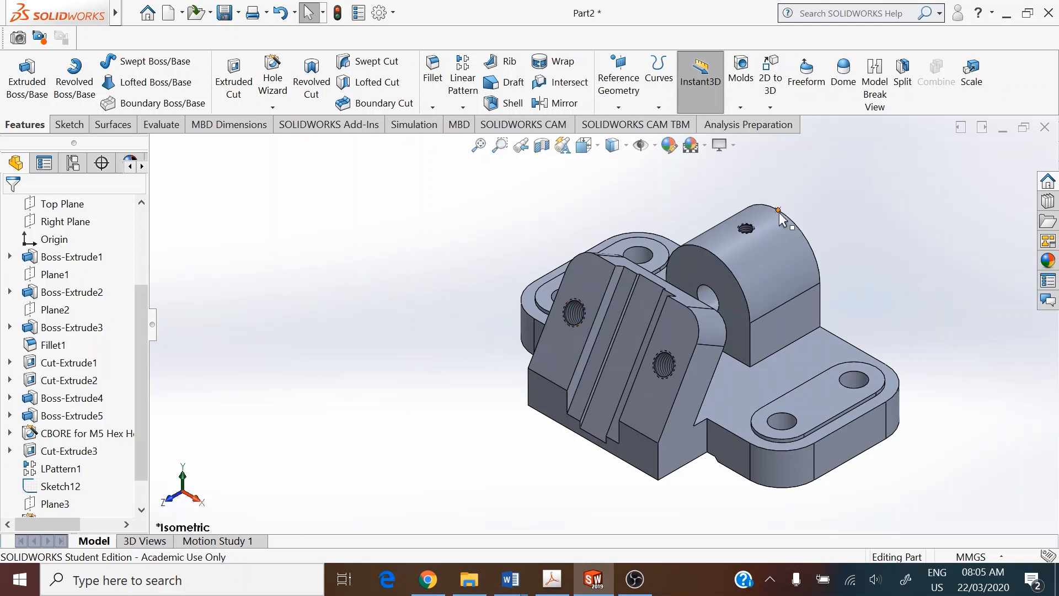
# Step: Hide Sketch12, which holds the leftover point at the top of the arched boss
pyautogui.click(53, 486)
pyautogui.rightClick(54, 488)
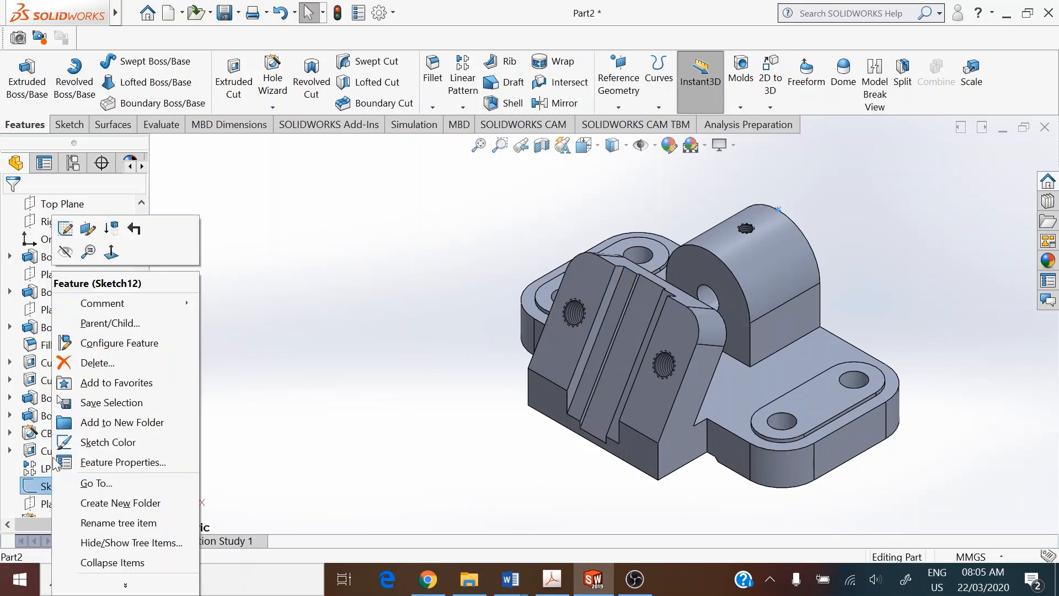
pyautogui.click(65, 253)
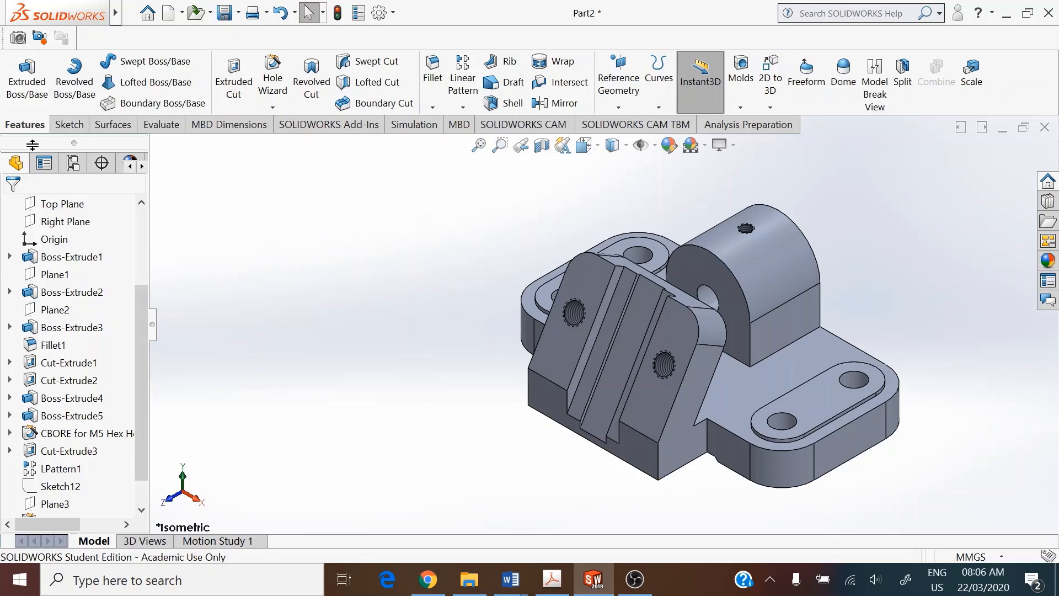
# Step: Start a symmetric constant-size fillet on the base flange's upper edge chain nearest the front and set its radius to 6 mm
pyautogui.click(434, 77)
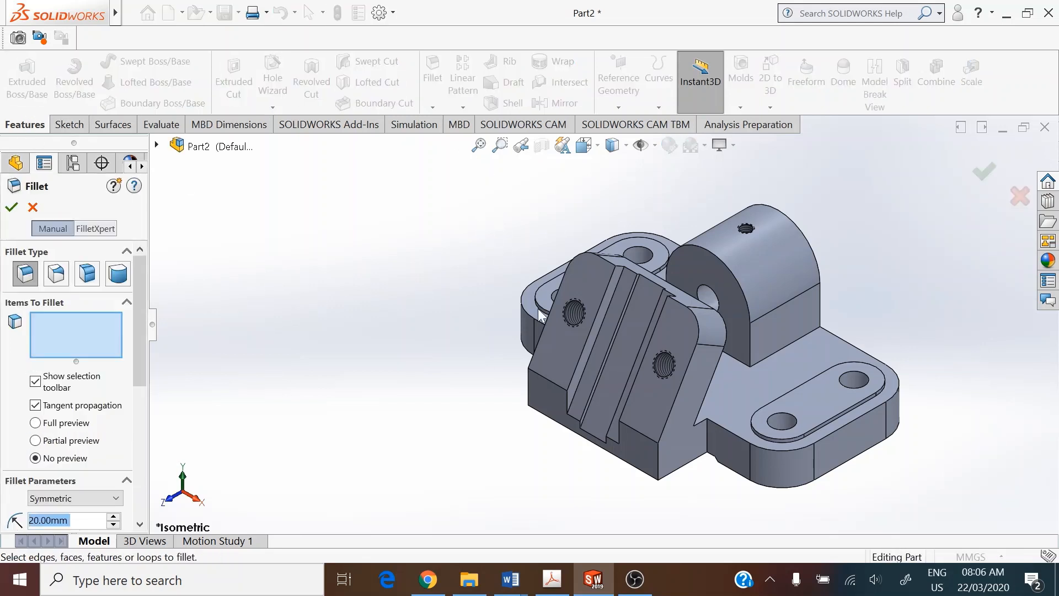
pyautogui.click(737, 440)
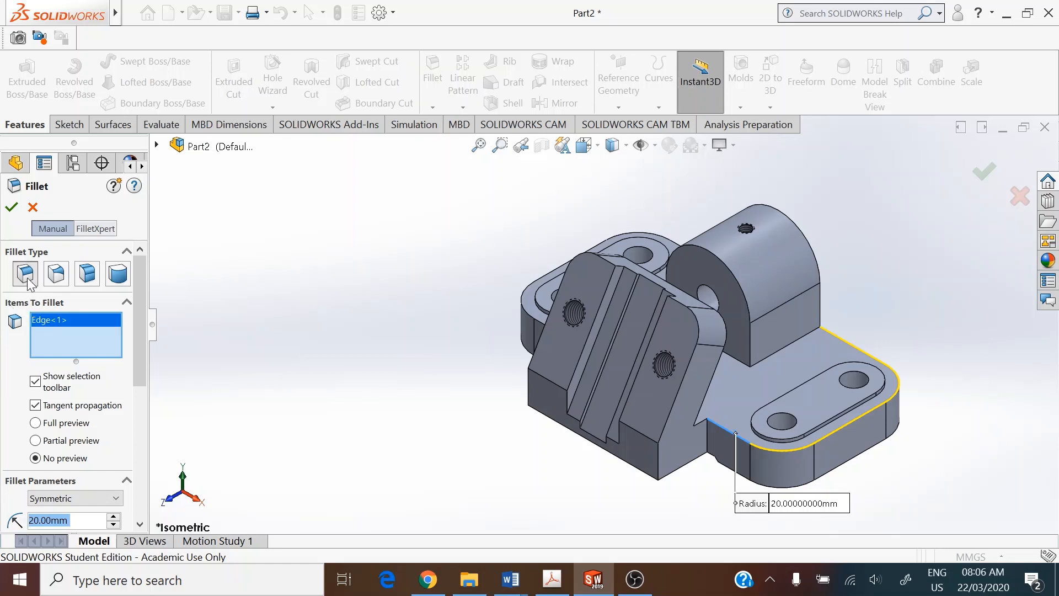
pyautogui.scroll(-5, 144, 334)
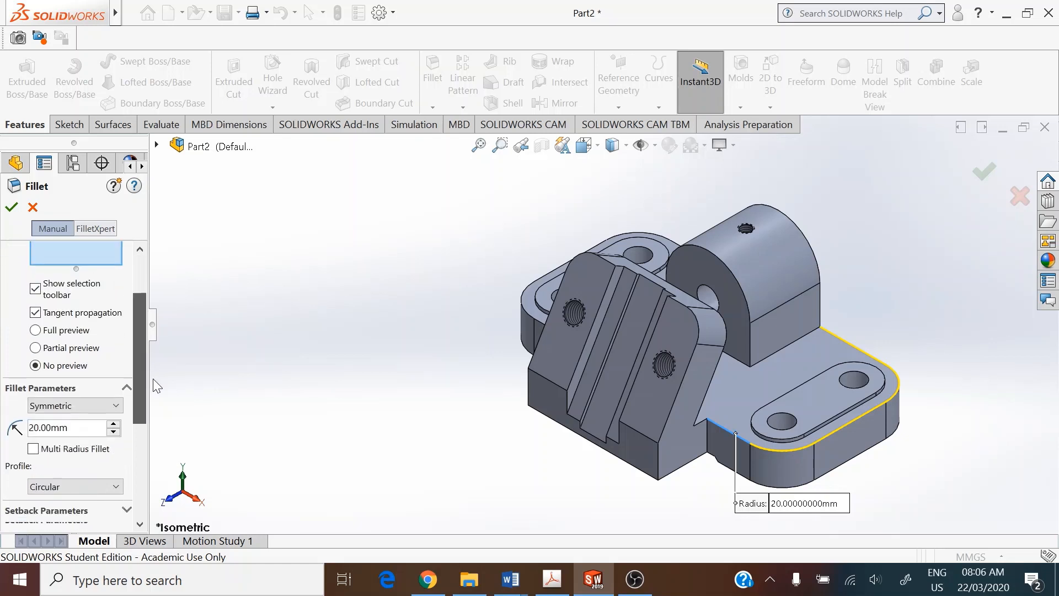
pyautogui.click(82, 388)
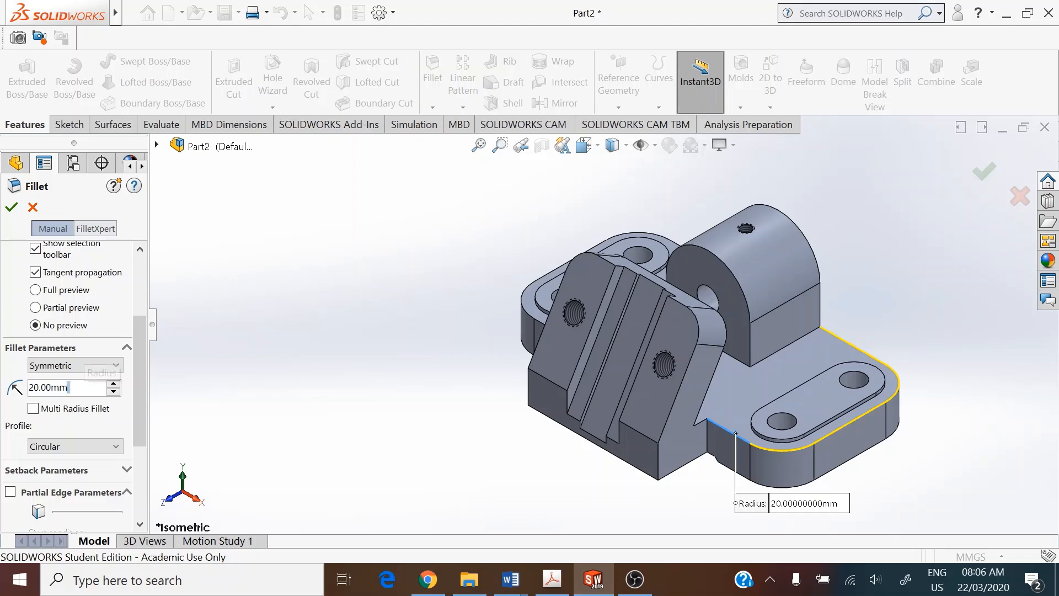
pyautogui.hotkey('ctrl', 'a')
pyautogui.write('6')
pyautogui.press('Return')
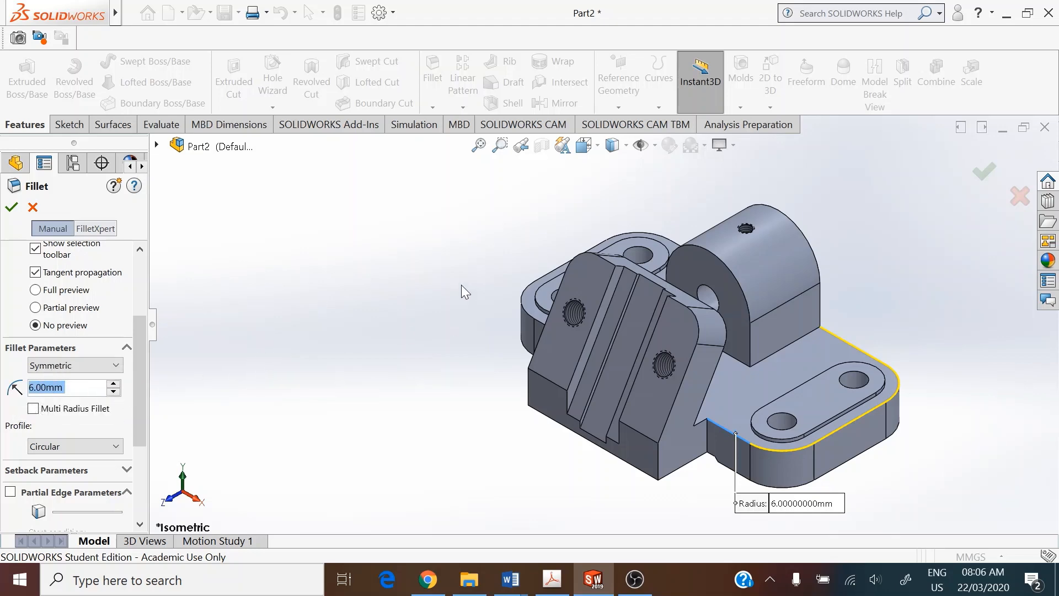
# Step: Add the opposite base flange's upper edge chain and the inclined plate's rear outline edge to the fillet selection
pyautogui.moveTo(461, 285); pyautogui.dragTo(491, 370, button='middle')
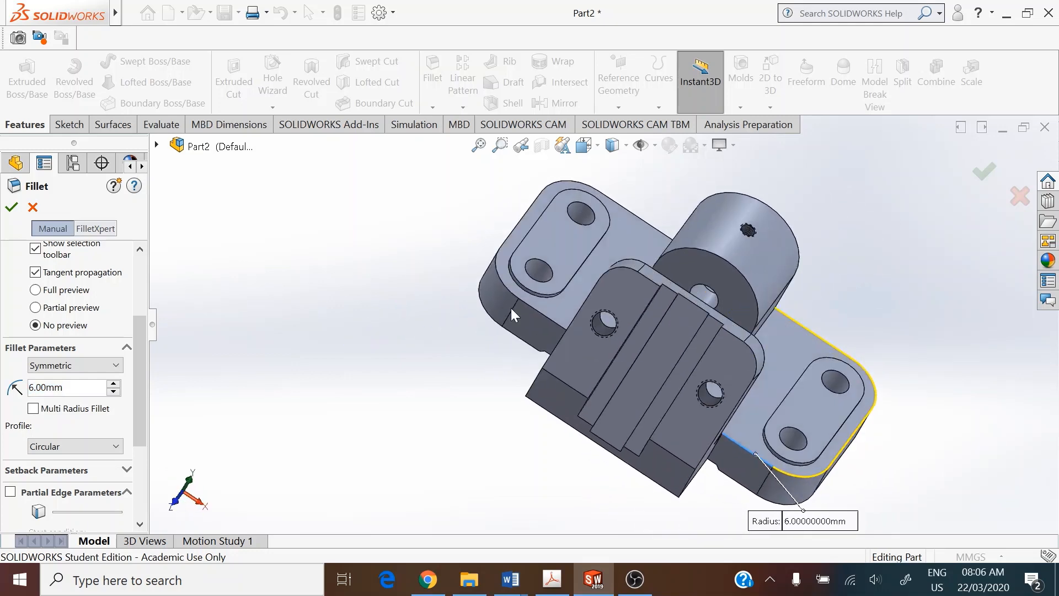
pyautogui.click(499, 285)
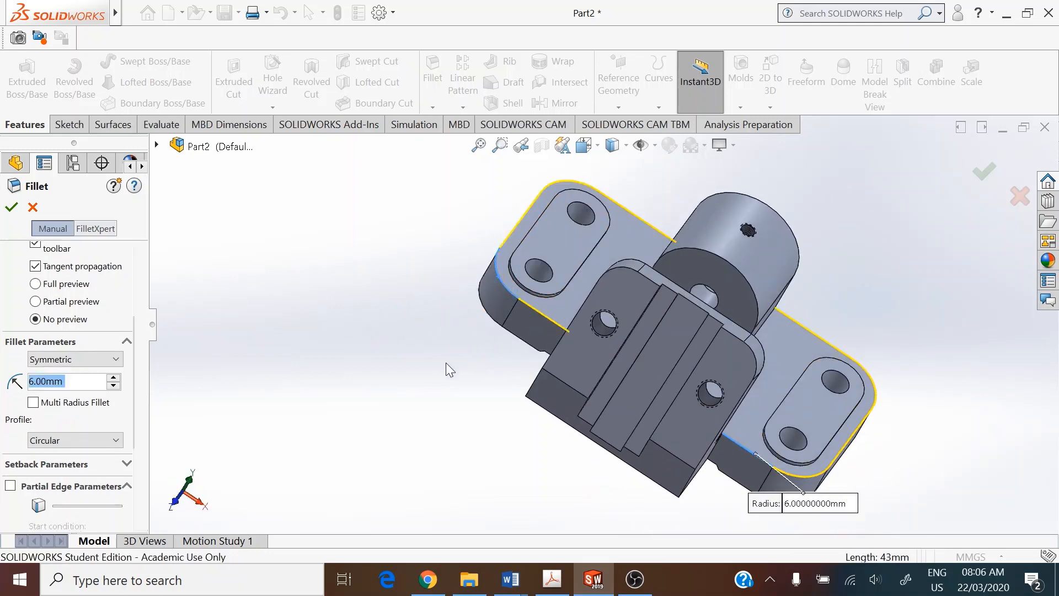
pyautogui.moveTo(419, 386); pyautogui.dragTo(388, 299, button='middle')
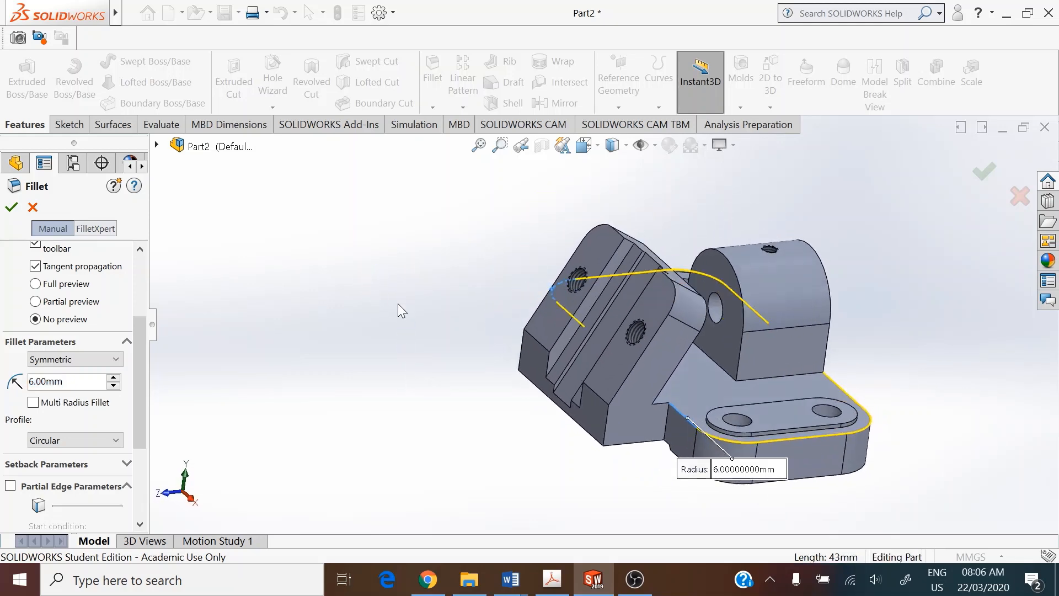
pyautogui.click(680, 362)
pyautogui.moveTo(558, 449); pyautogui.dragTo(497, 401, button='middle')
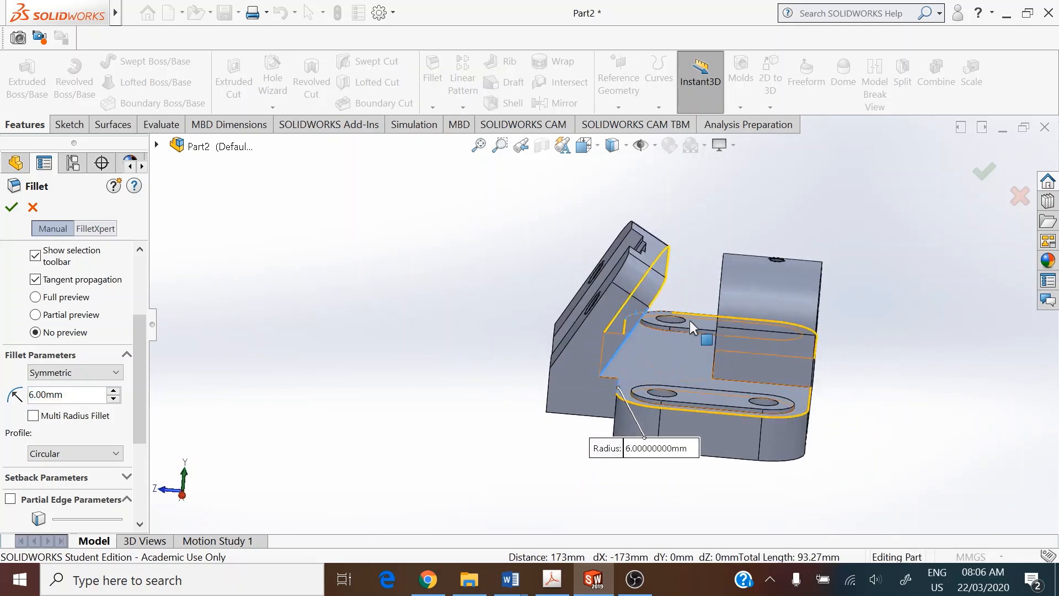
# Step: Add the short edges joining the base flanges to the inclined plate on both sides and complete the fillet
pyautogui.click(611, 381)
pyautogui.moveTo(480, 331); pyautogui.dragTo(667, 403, button='middle')
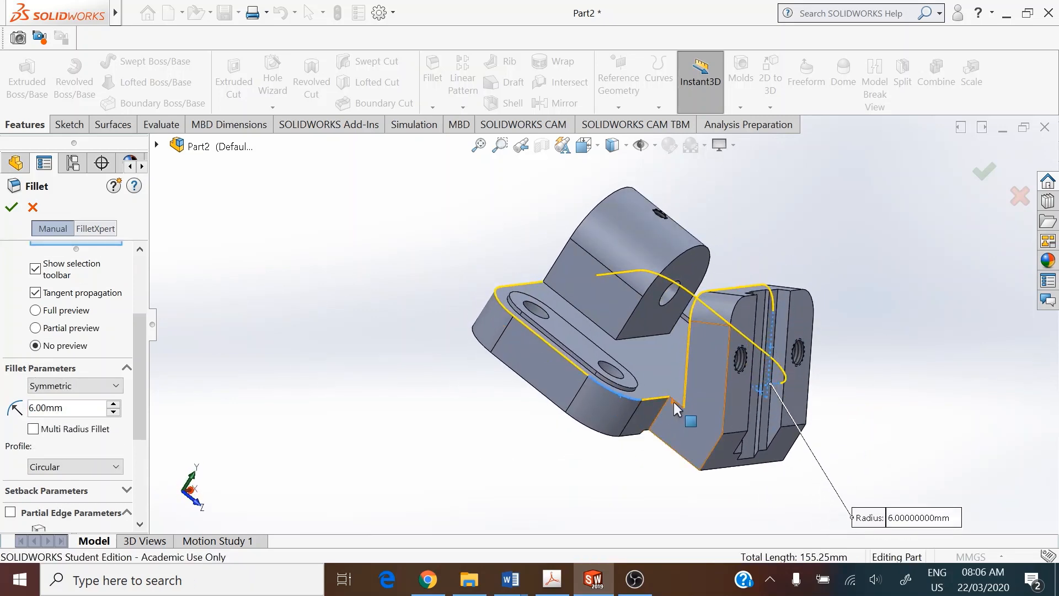
pyautogui.scroll(-3, 674, 401)
pyautogui.click(670, 391)
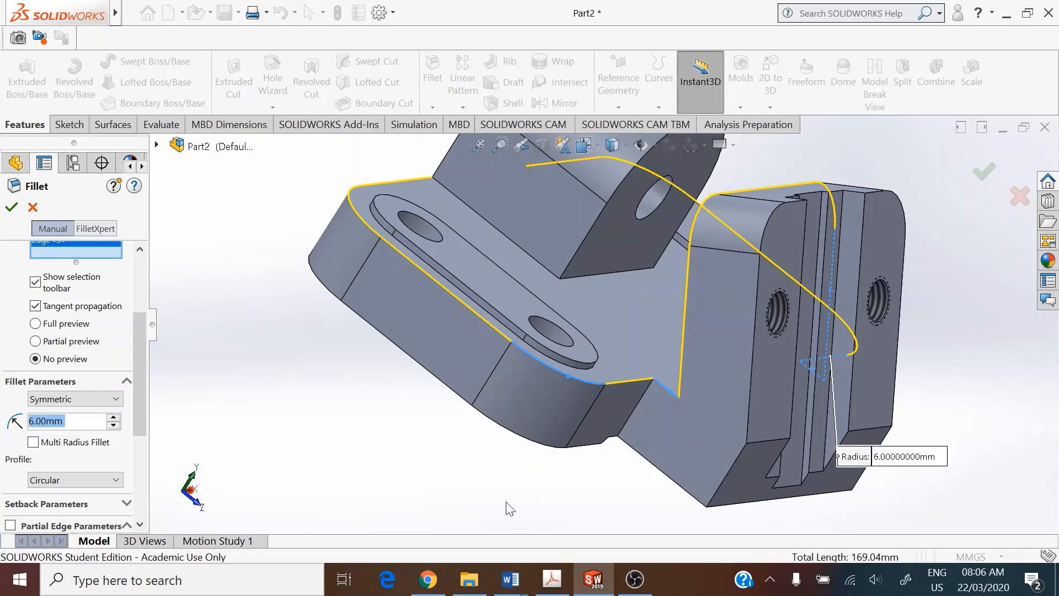
pyautogui.moveTo(508, 506); pyautogui.dragTo(579, 205, button='middle')
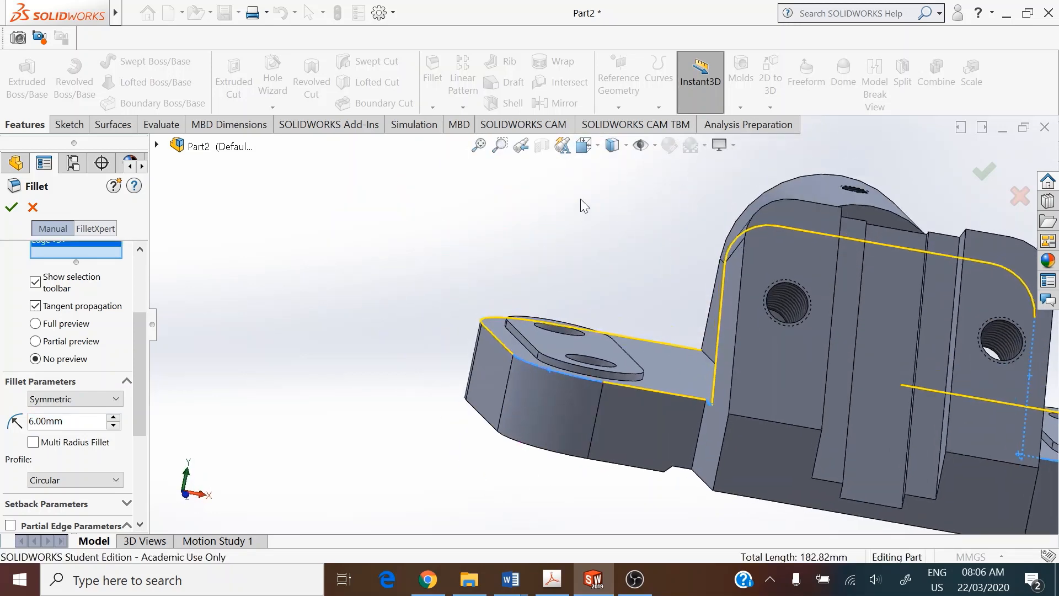
pyautogui.click(583, 145)
pyautogui.click(672, 186)
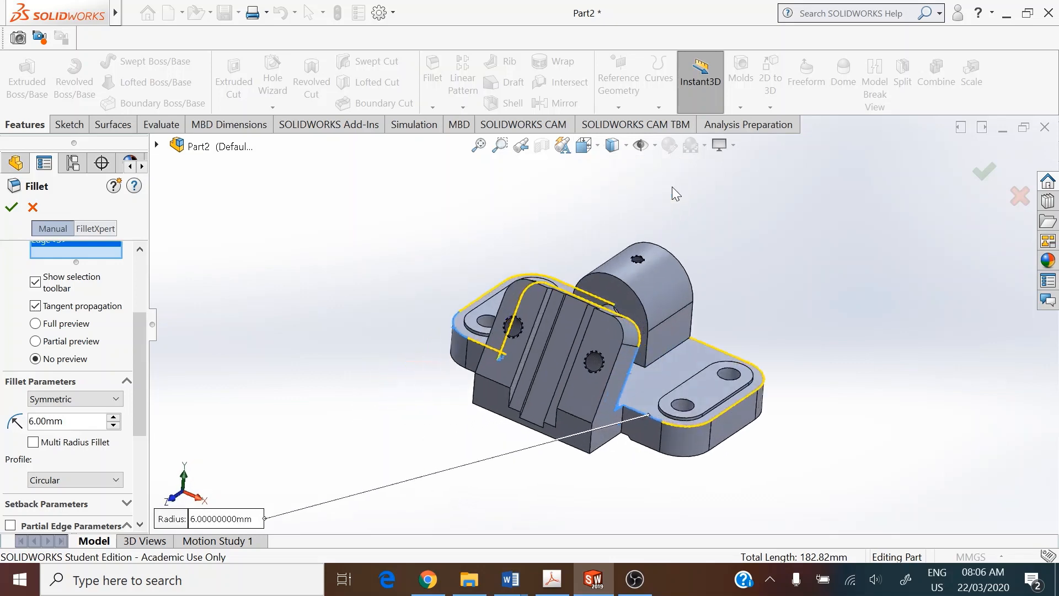
pyautogui.click(11, 206)
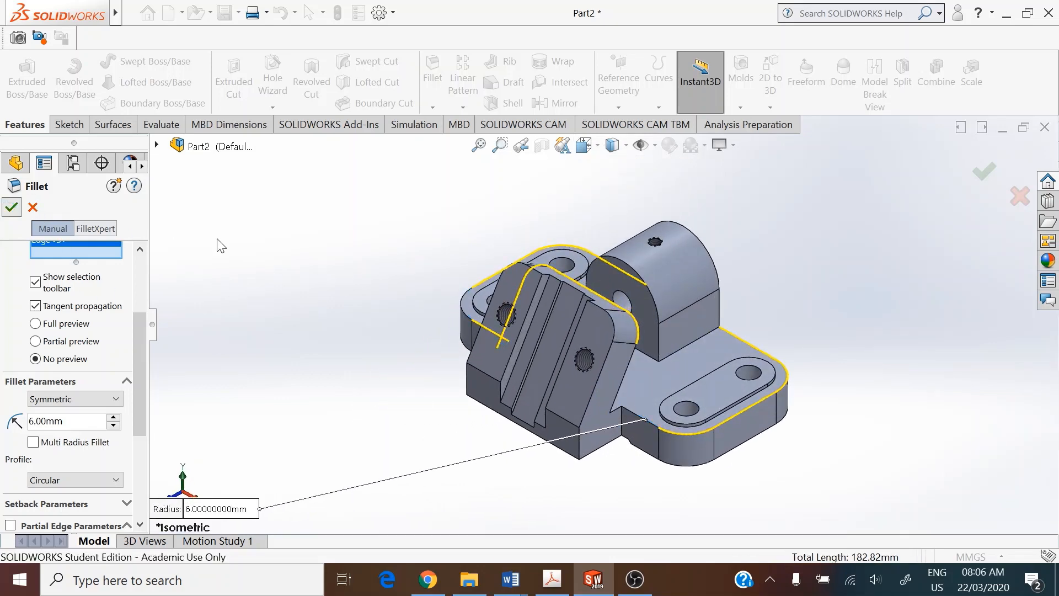
# Step: Fillet the base edges of the arched boss, along its front and both sides, with a 6 mm symmetric radius
pyautogui.moveTo(835, 259); pyautogui.dragTo(829, 291, button='middle')
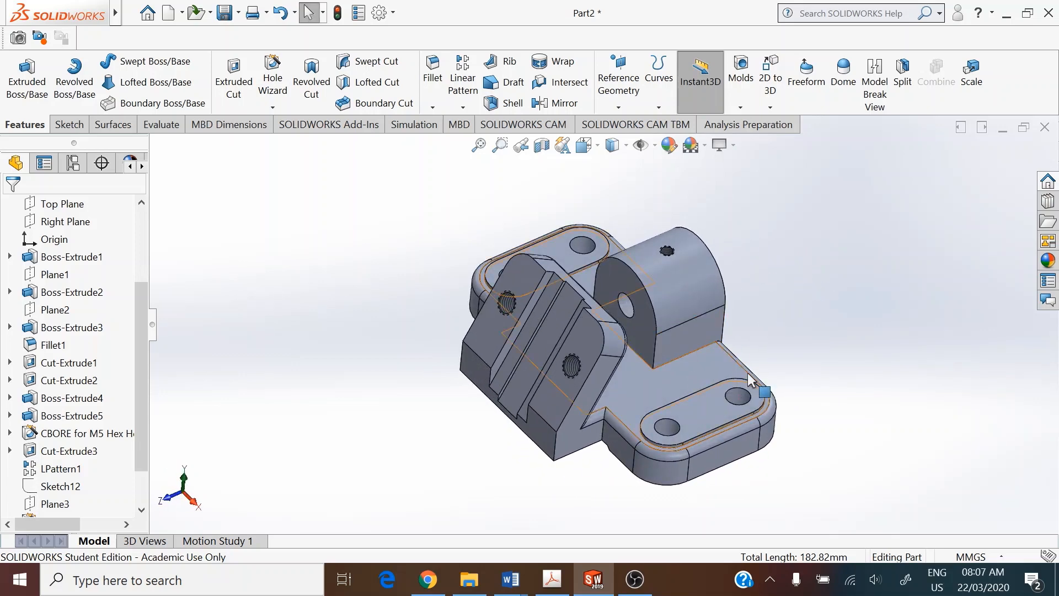
pyautogui.click(439, 86)
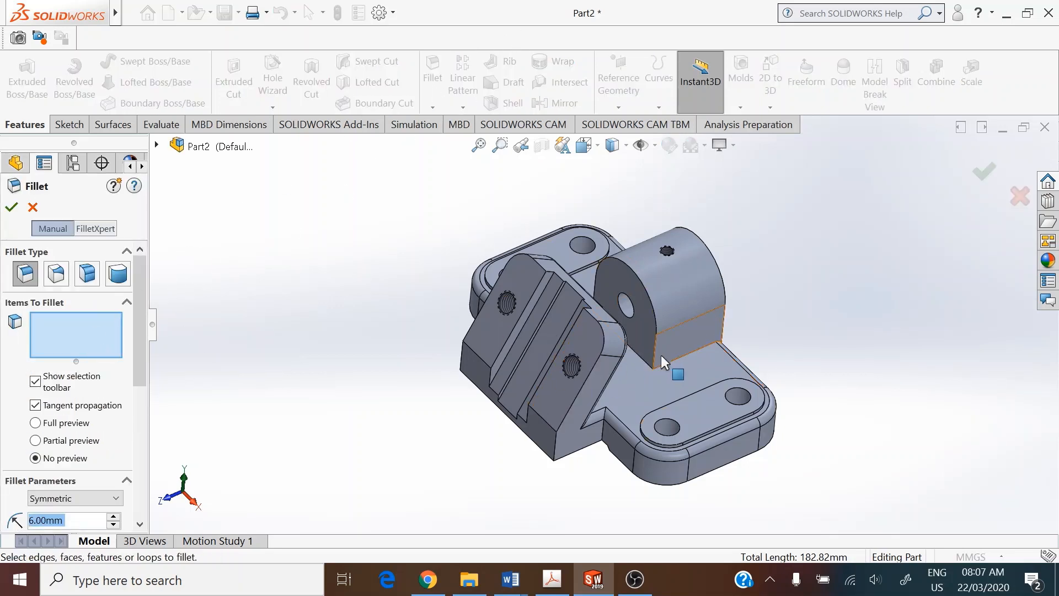
pyautogui.click(683, 356)
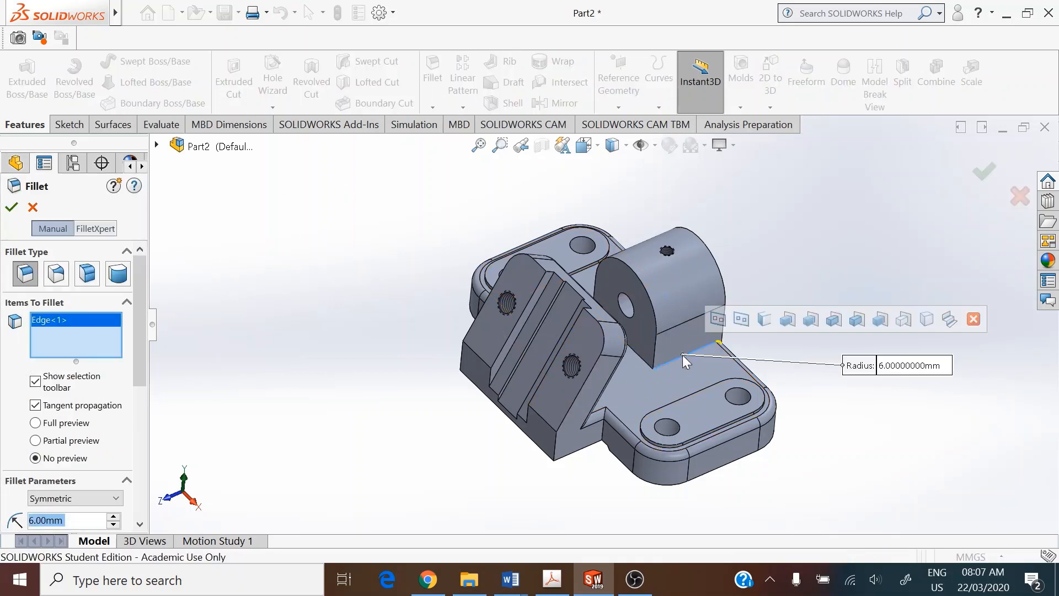
pyautogui.click(640, 359)
pyautogui.moveTo(768, 255); pyautogui.dragTo(532, 270, button='middle')
pyautogui.click(539, 265)
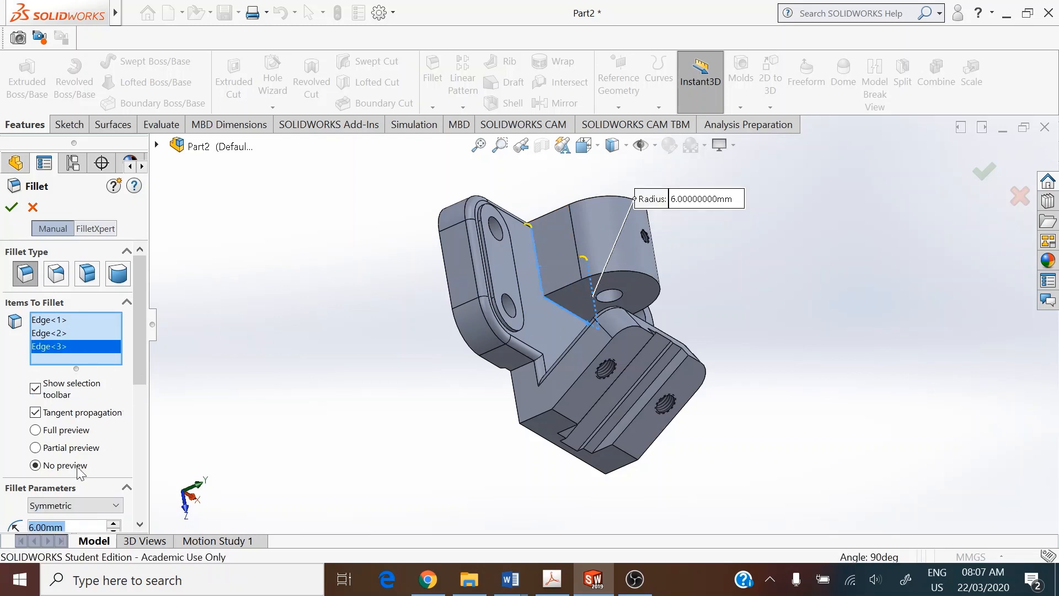
pyautogui.moveTo(141, 365); pyautogui.dragTo(141, 407)
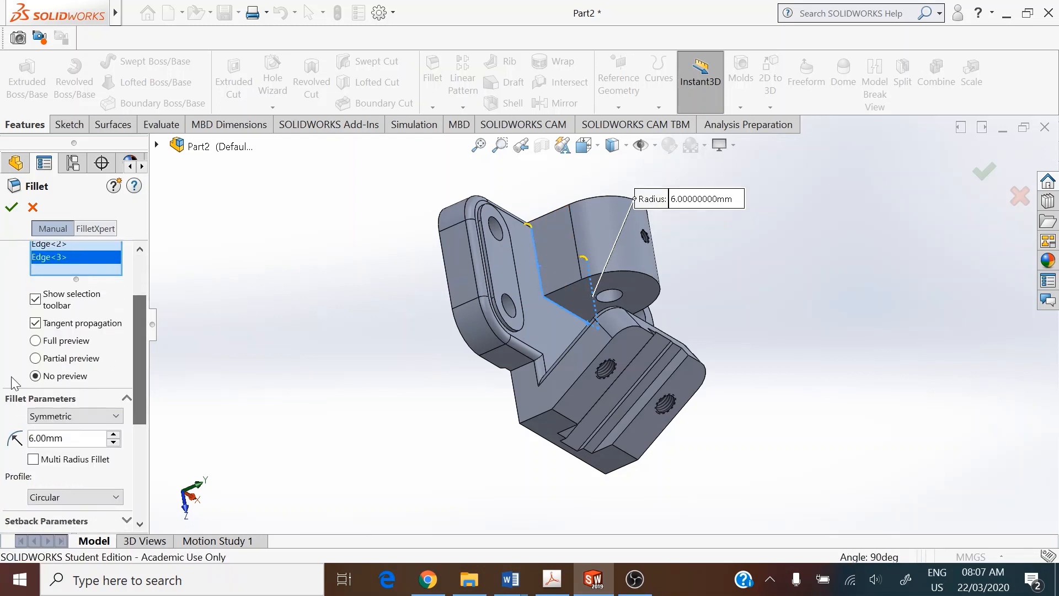
pyautogui.click(12, 208)
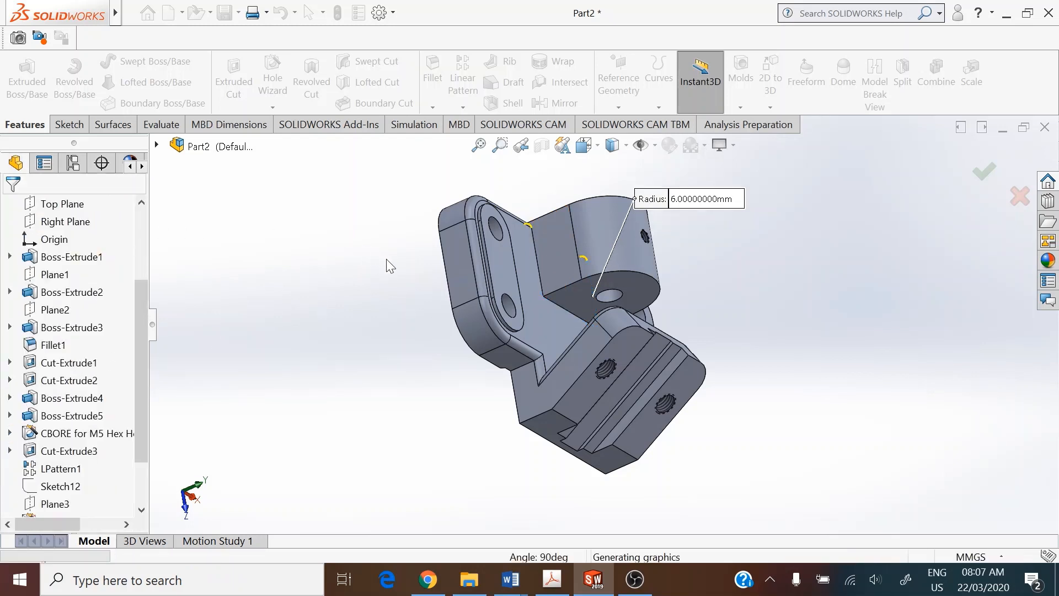
pyautogui.moveTo(413, 282); pyautogui.dragTo(331, 177, button='middle')
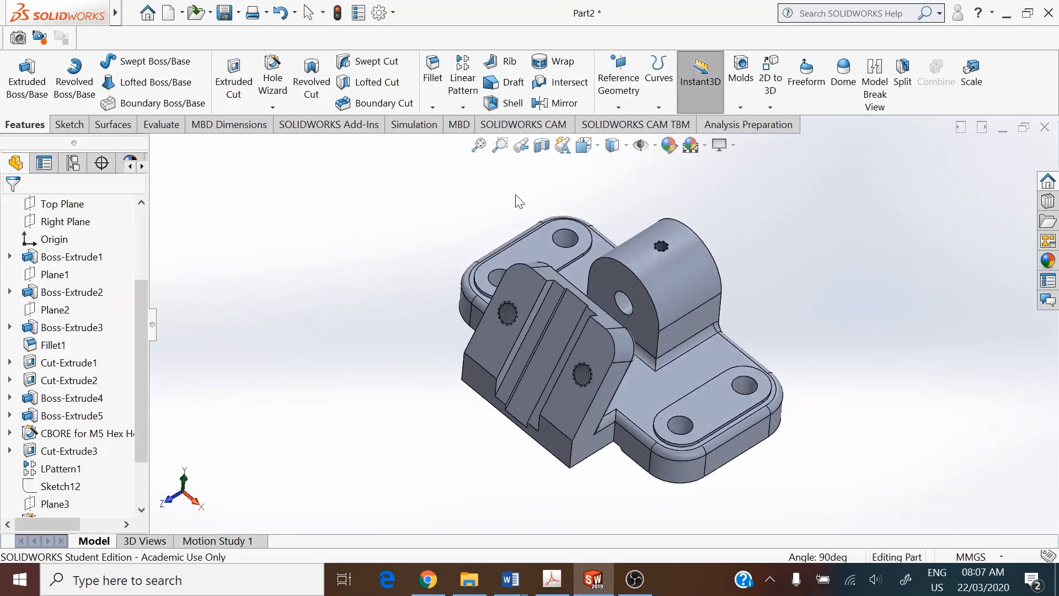
# Step: Set the part to an isometric view and display it shaded without edge lines
pyautogui.click(587, 147)
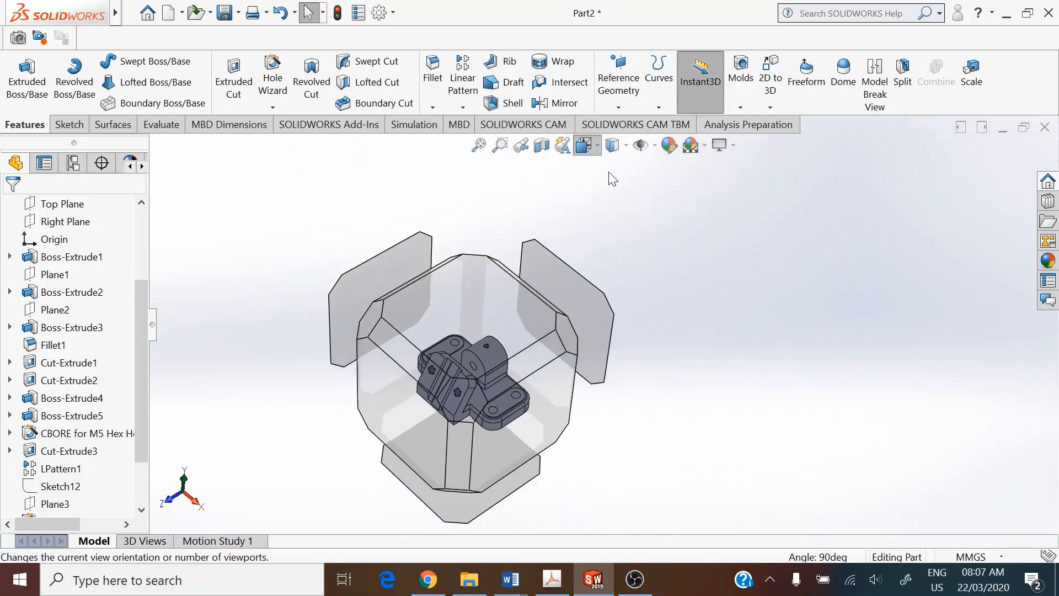
pyautogui.click(667, 192)
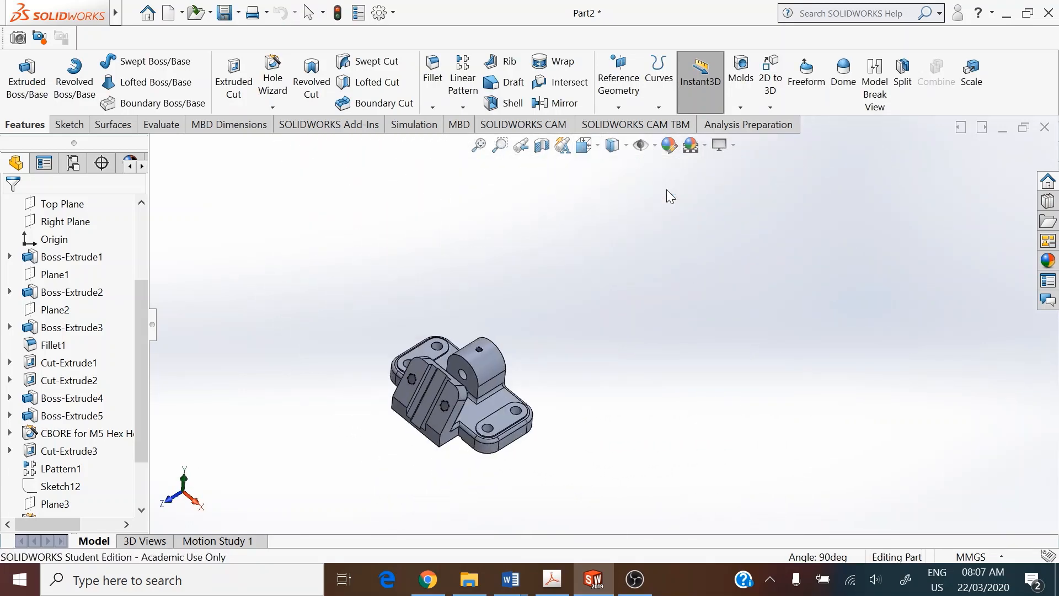
pyautogui.click(612, 145)
pyautogui.click(614, 190)
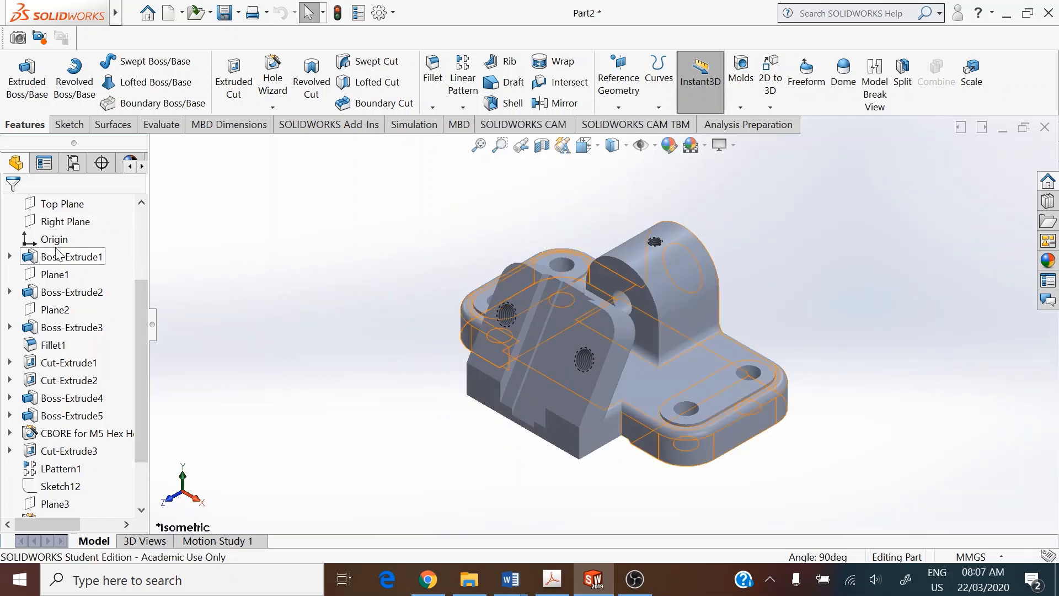
# Step: Change the whole part's appearance to the bright sky-blue color from the standard palette
pyautogui.moveTo(144, 310); pyautogui.dragTo(137, 218)
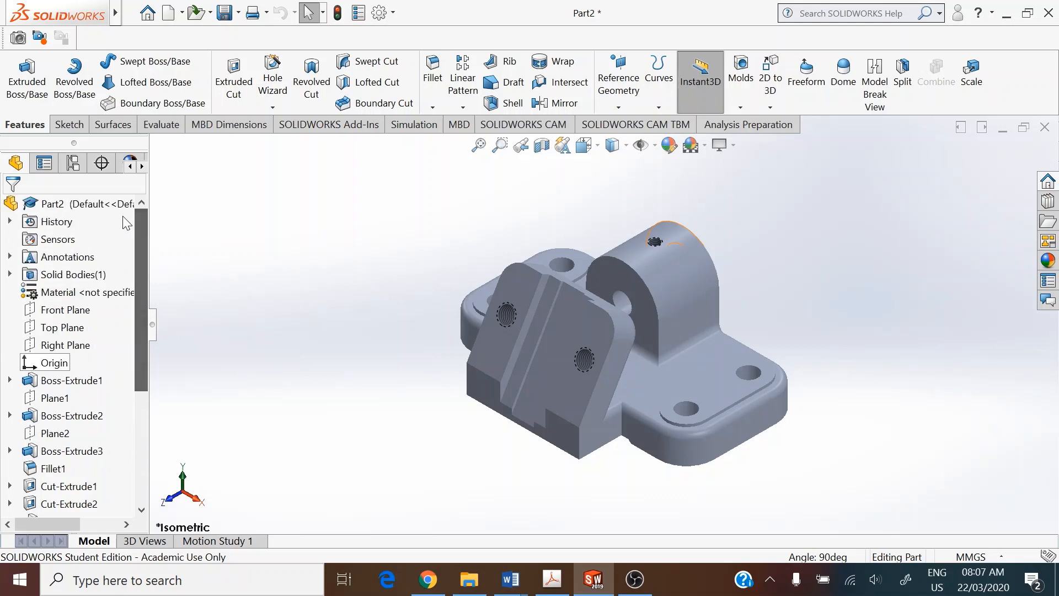
pyautogui.rightClick(82, 201)
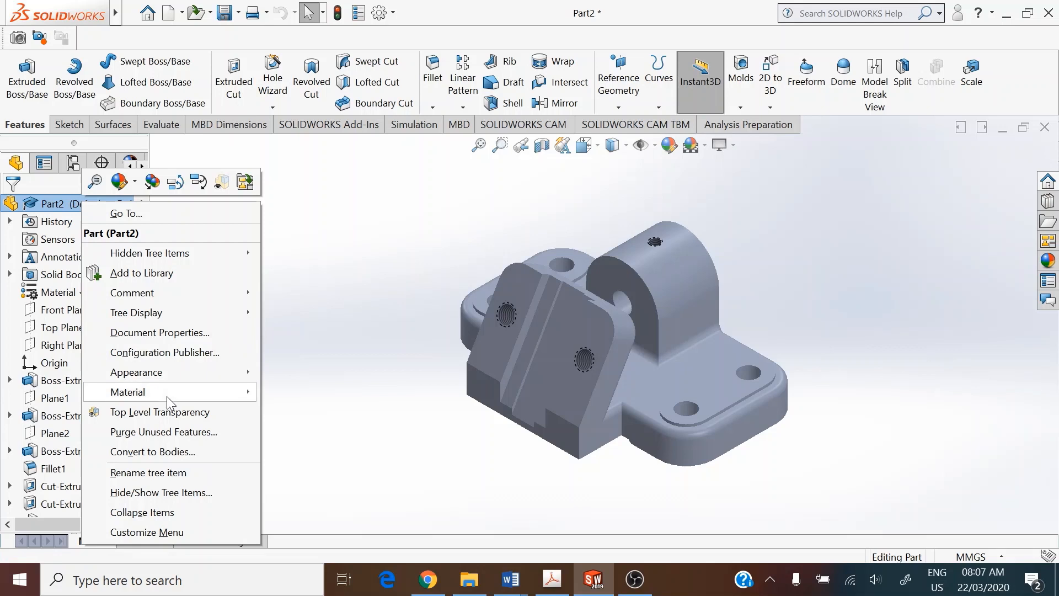
pyautogui.moveTo(169, 400)
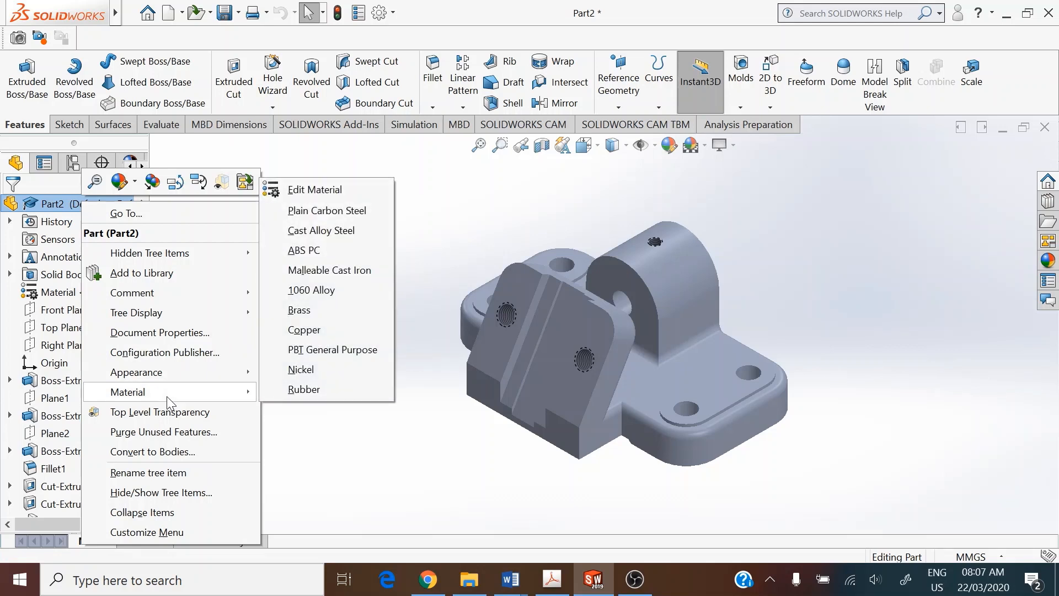
pyautogui.moveTo(176, 372)
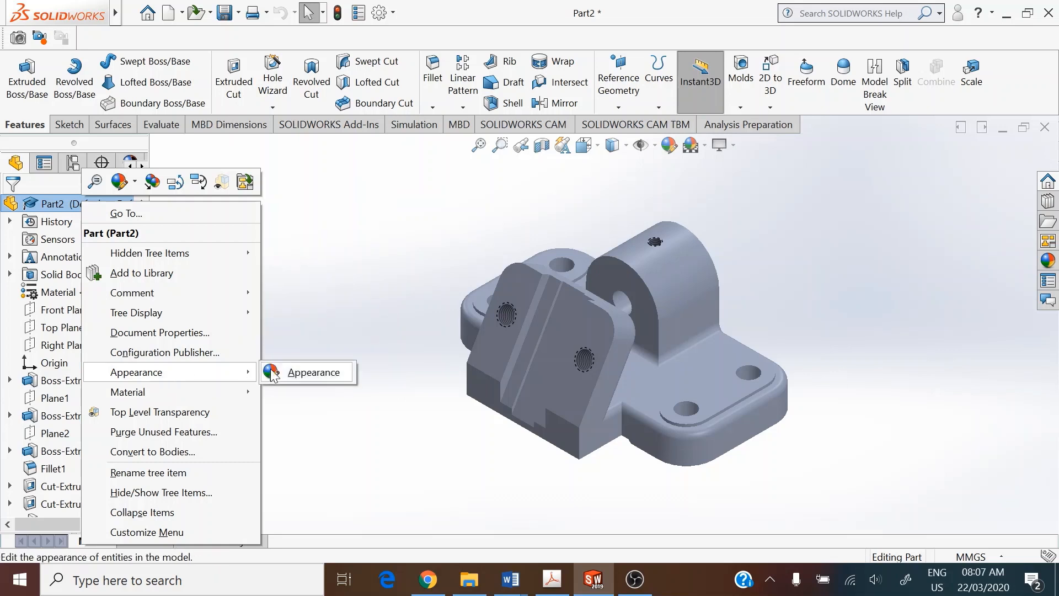
pyautogui.click(290, 372)
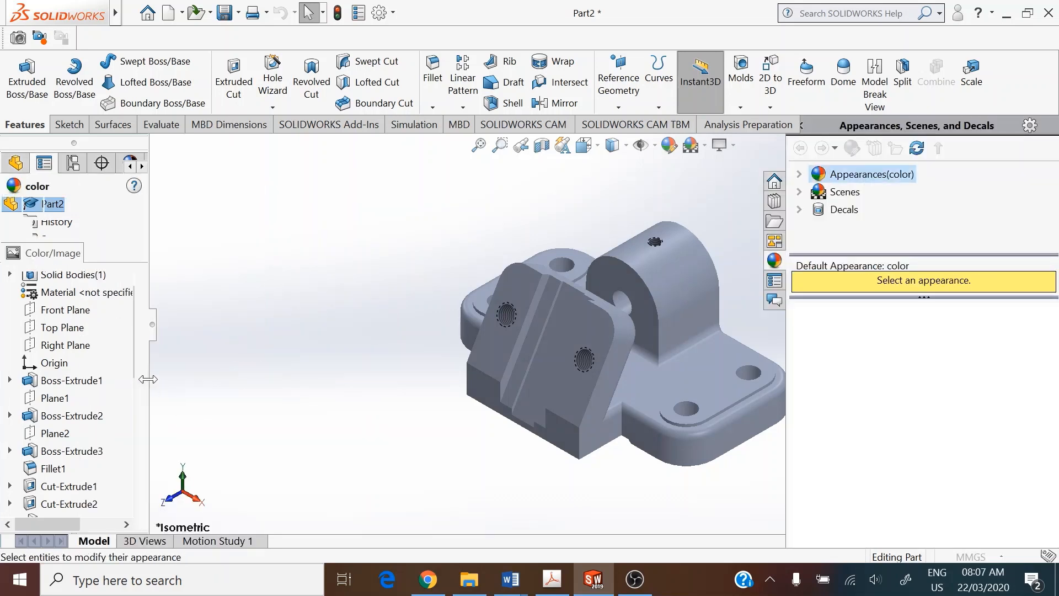
pyautogui.scroll(-3, 144, 388)
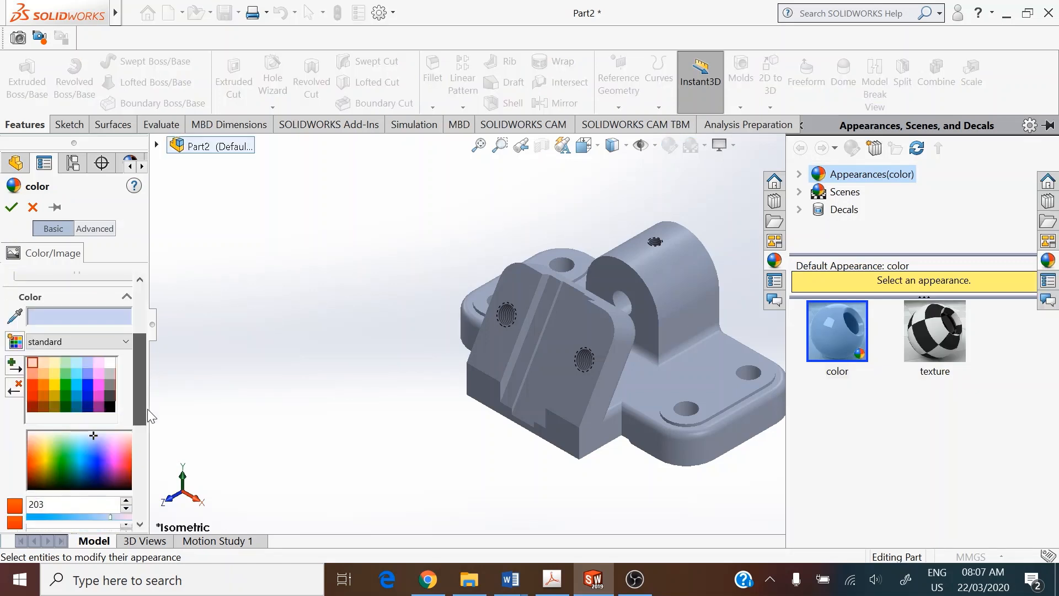
pyautogui.click(75, 381)
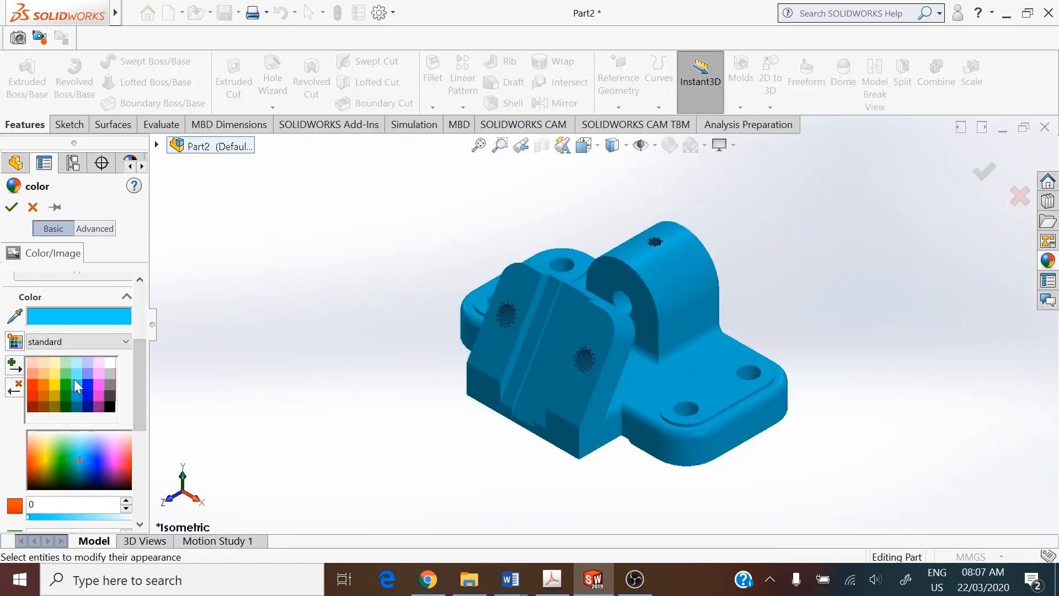
pyautogui.scroll(-3, 675, 322)
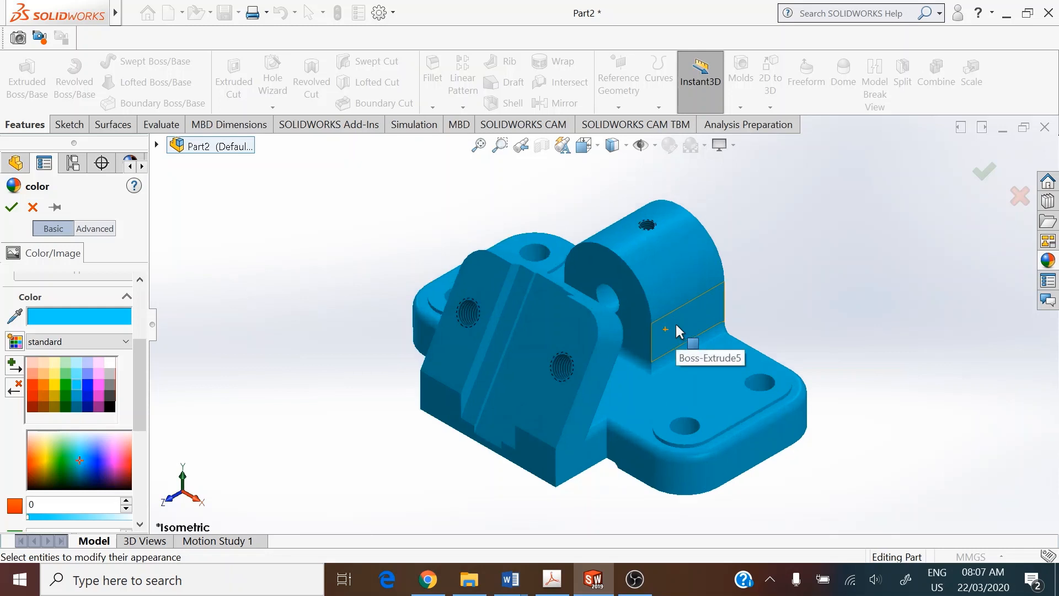
pyautogui.click(78, 374)
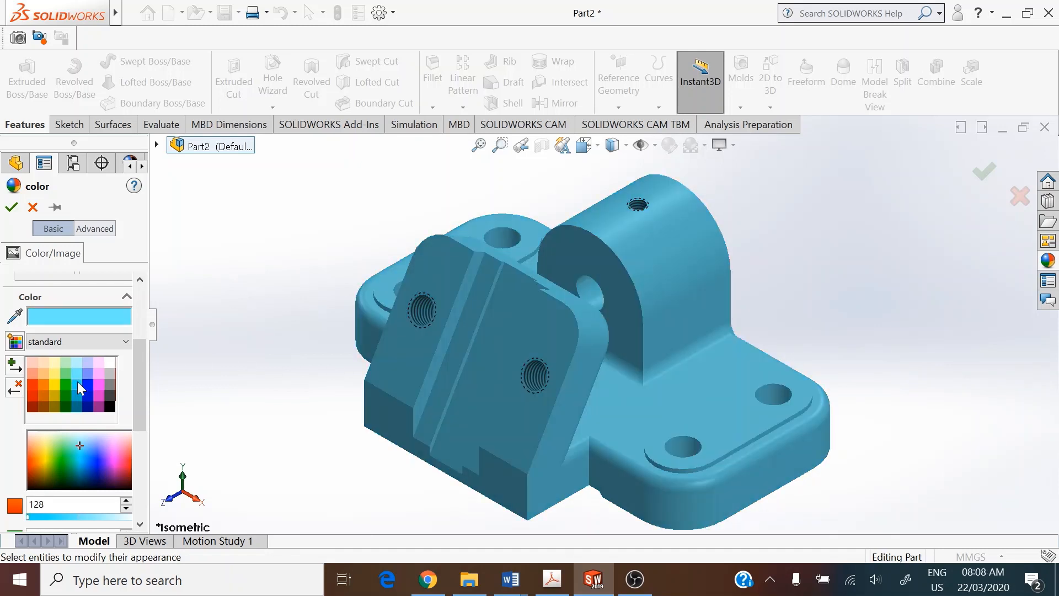
pyautogui.click(77, 382)
pyautogui.click(11, 208)
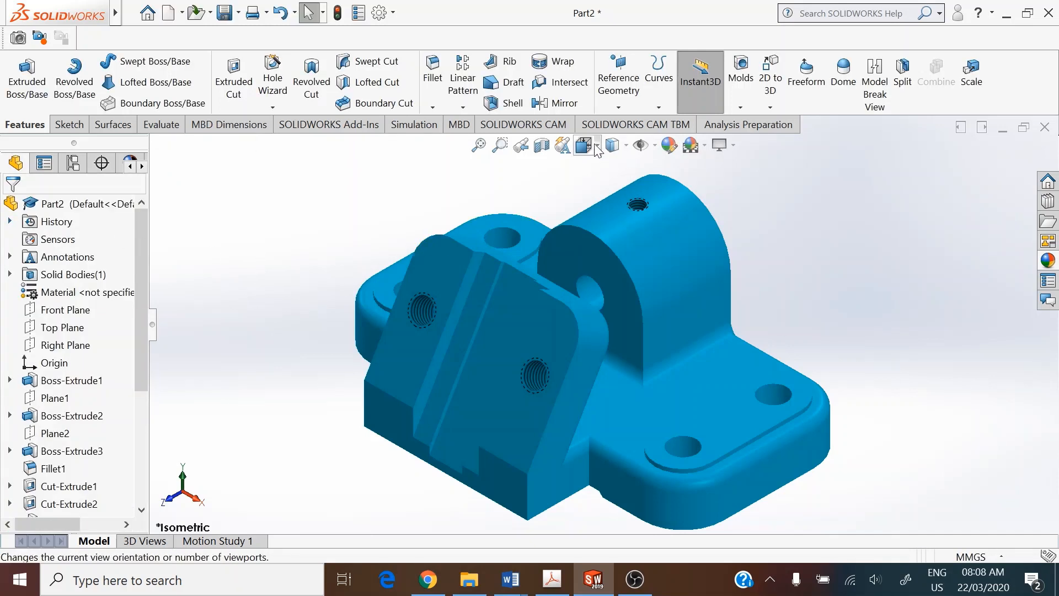
# Step: Display the part shaded with edges and inspect the corners between the base flanges and the inclined plate
pyautogui.click(612, 145)
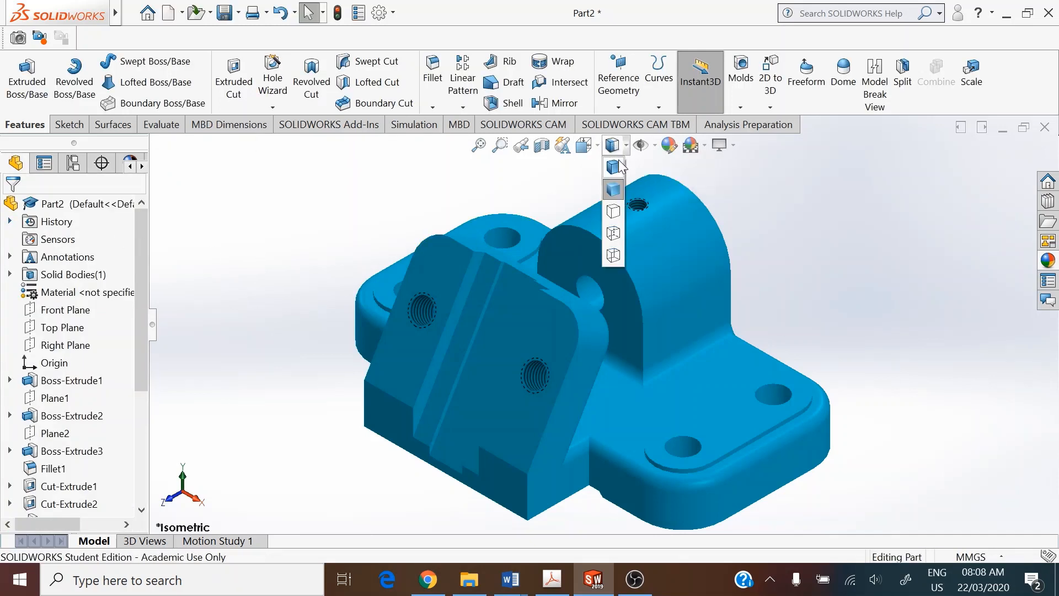
pyautogui.click(615, 168)
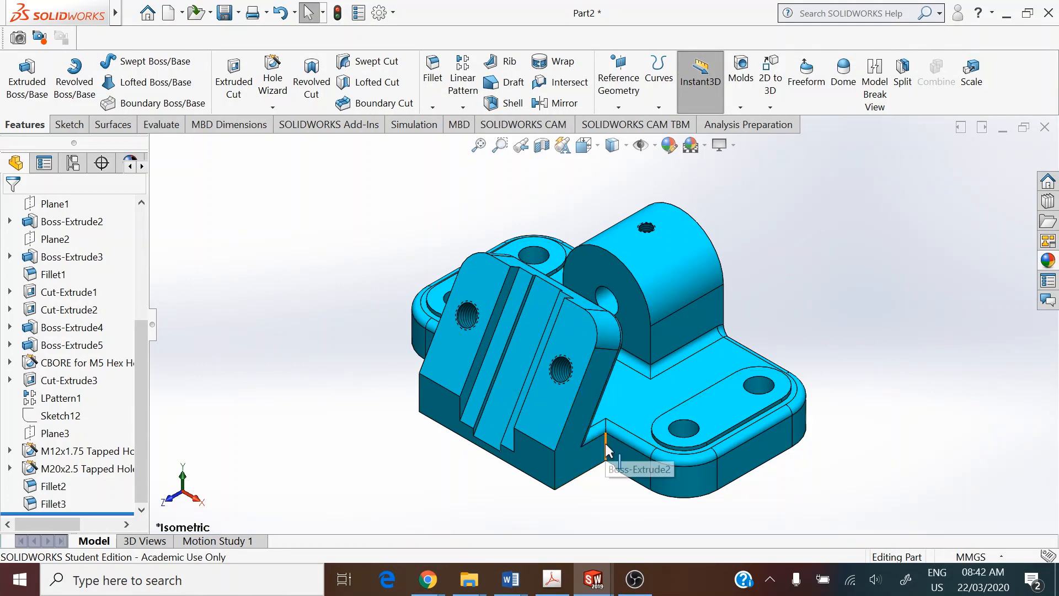
pyautogui.moveTo(349, 383); pyautogui.dragTo(431, 428, button='middle')
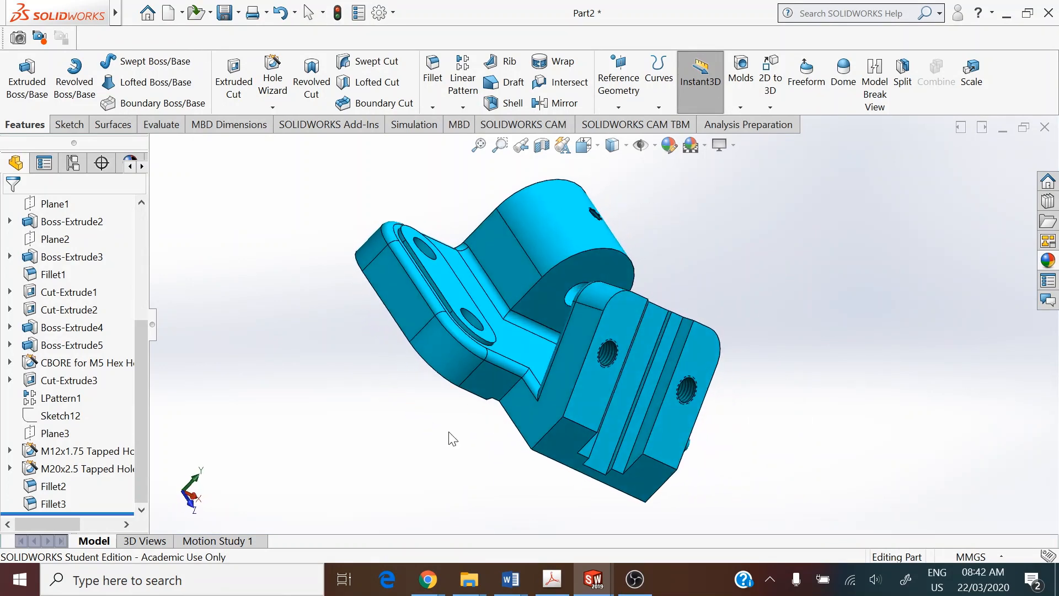
pyautogui.moveTo(799, 396); pyautogui.dragTo(710, 338, button='middle')
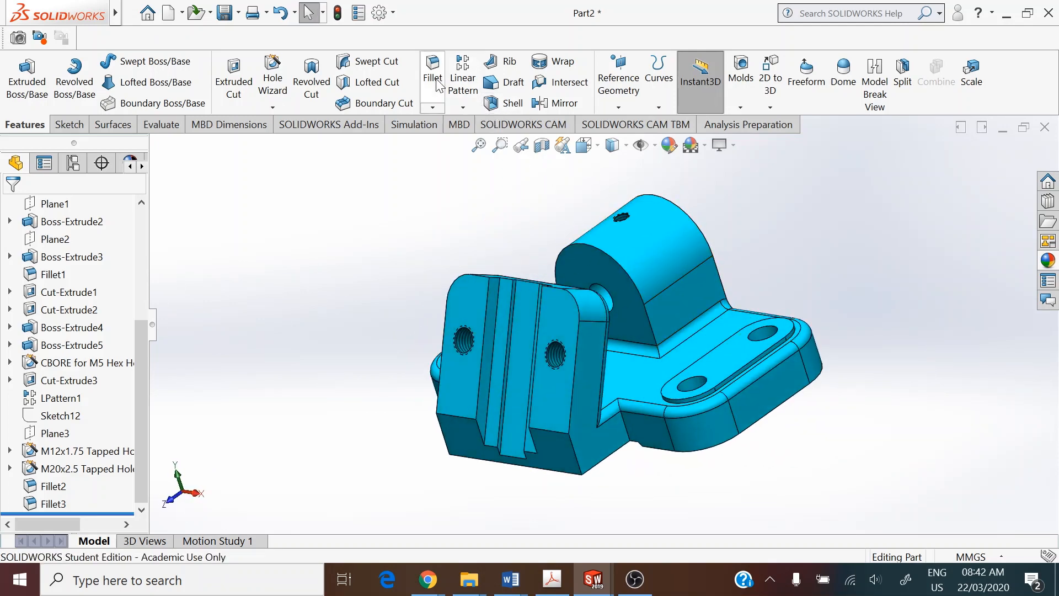
# Step: Edit Fillet3 to include the vertical corner edges between the base flanges and the inclined plate's block on both sides
pyautogui.rightClick(46, 503)
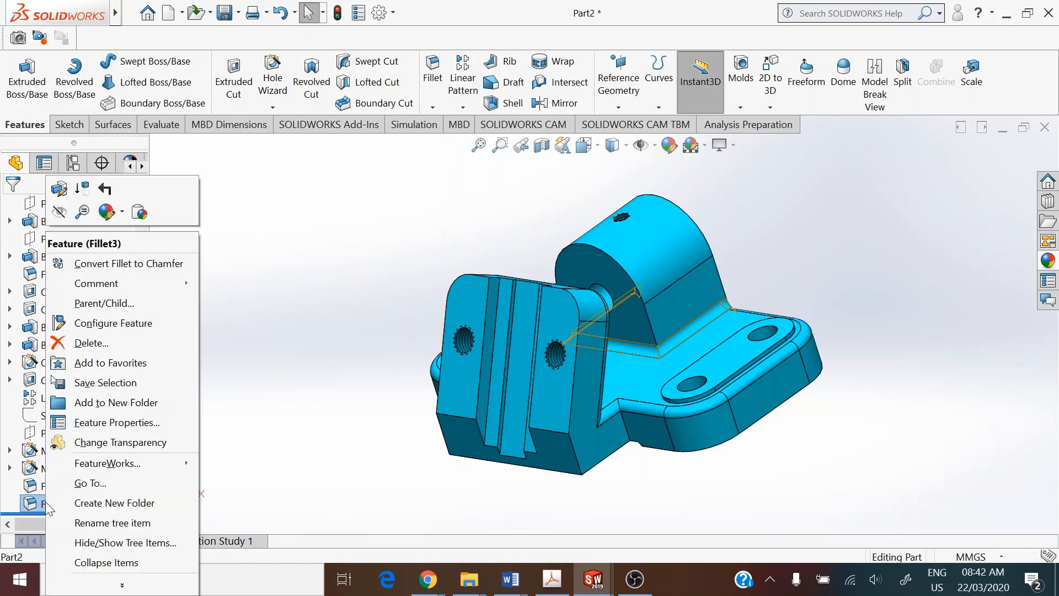
pyautogui.click(58, 189)
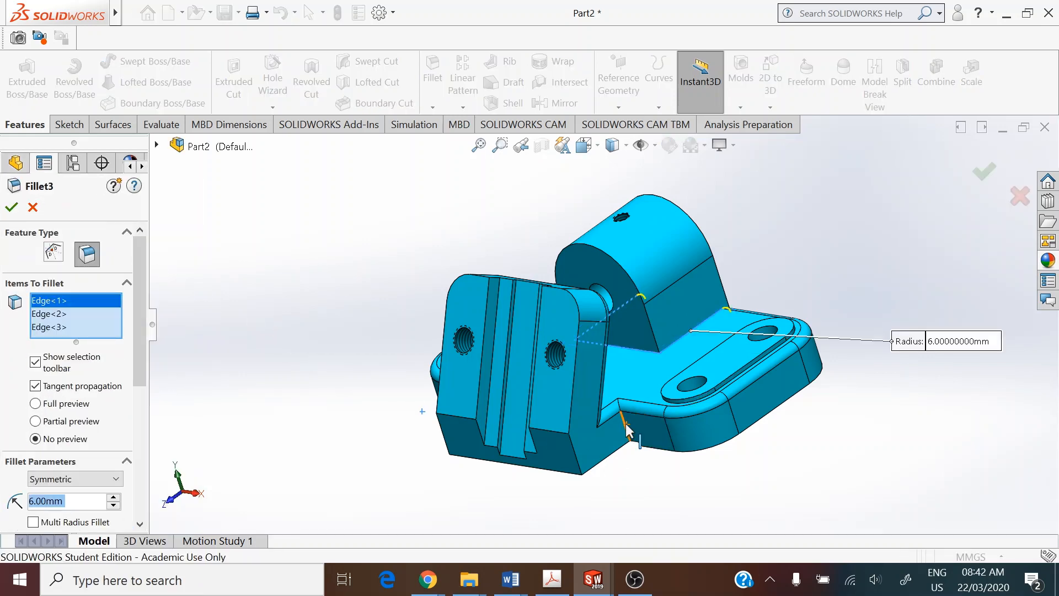
pyautogui.click(634, 440)
pyautogui.moveTo(314, 380); pyautogui.dragTo(503, 432, button='middle')
pyautogui.click(511, 406)
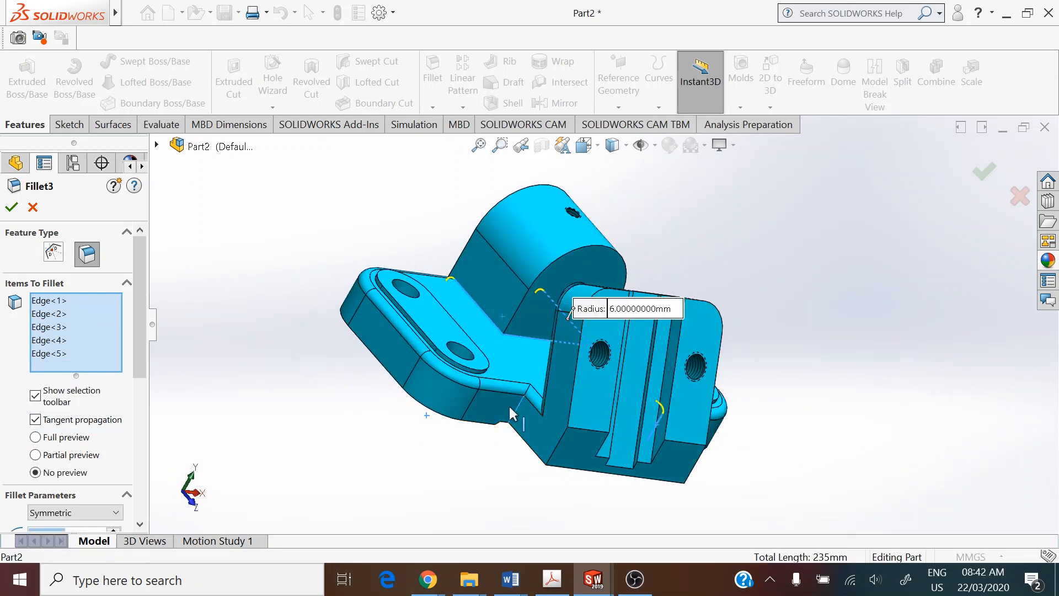
pyautogui.click(11, 207)
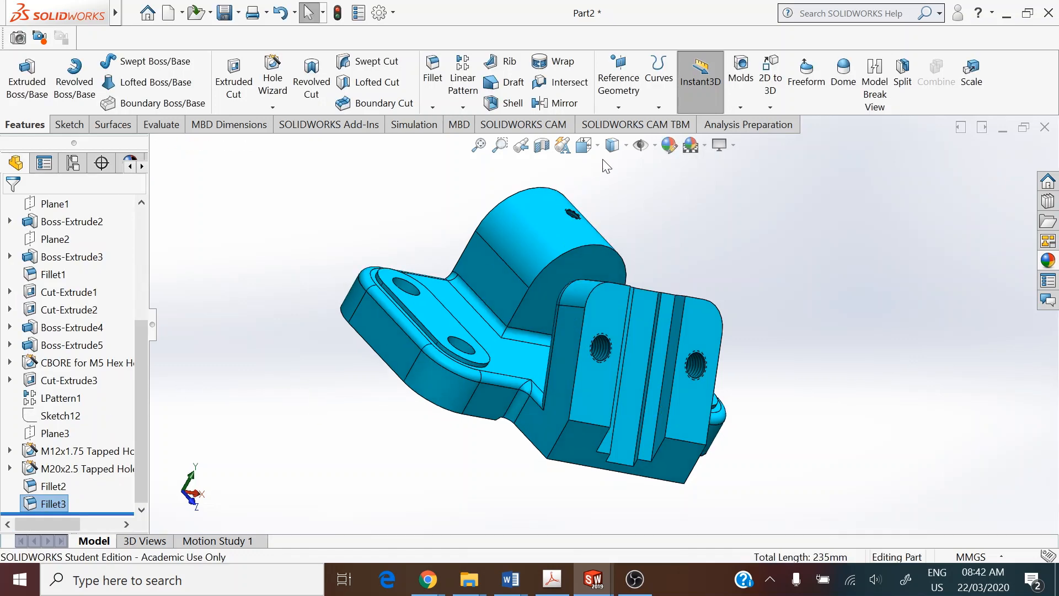
# Step: Return the finished blue part to an isometric view with plain shading and no edge lines
pyautogui.click(595, 146)
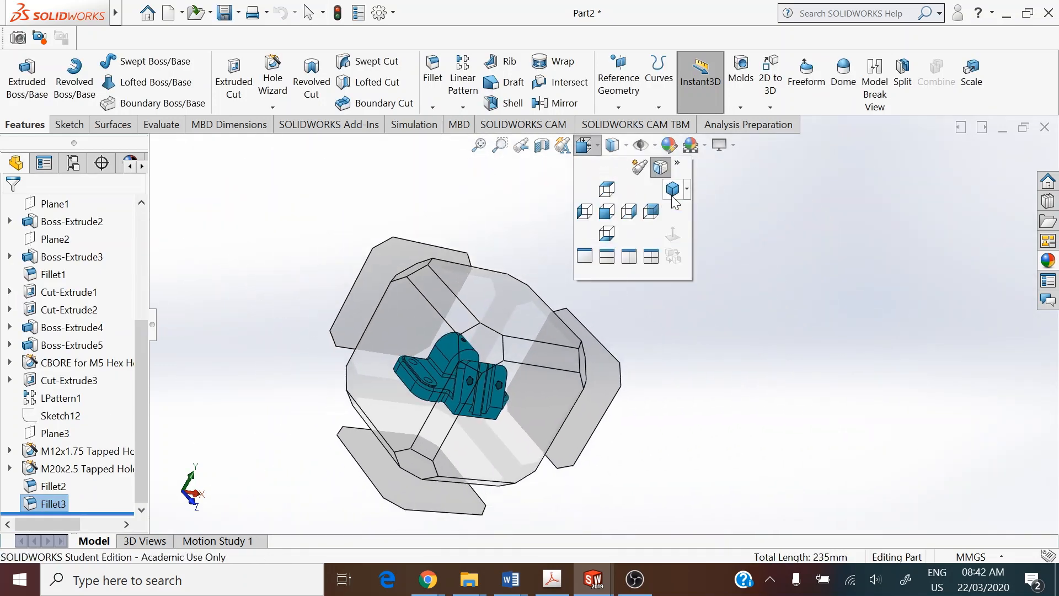
pyautogui.click(672, 195)
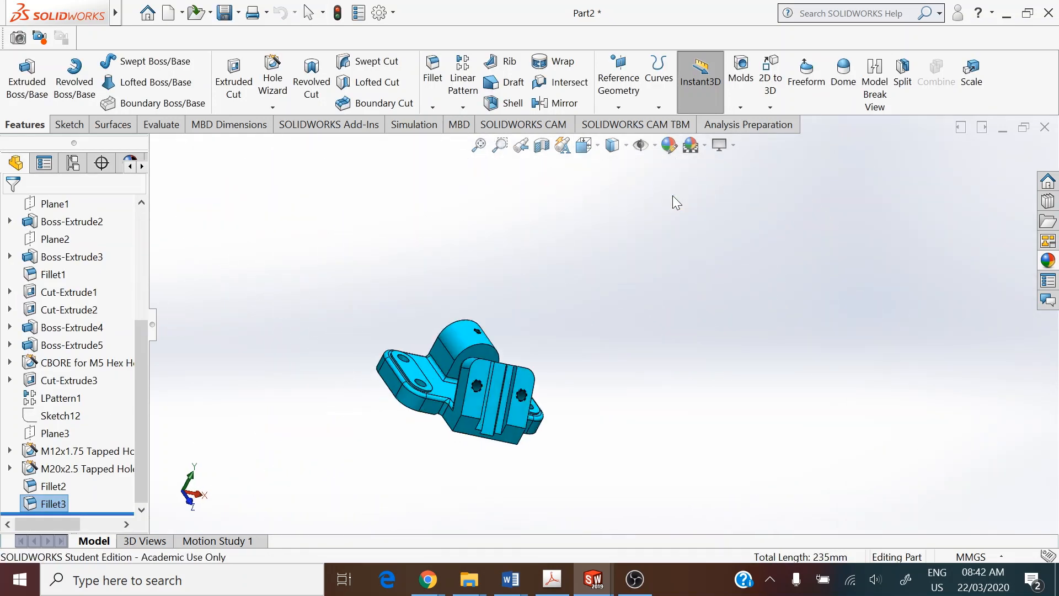
pyautogui.click(613, 146)
pyautogui.click(614, 189)
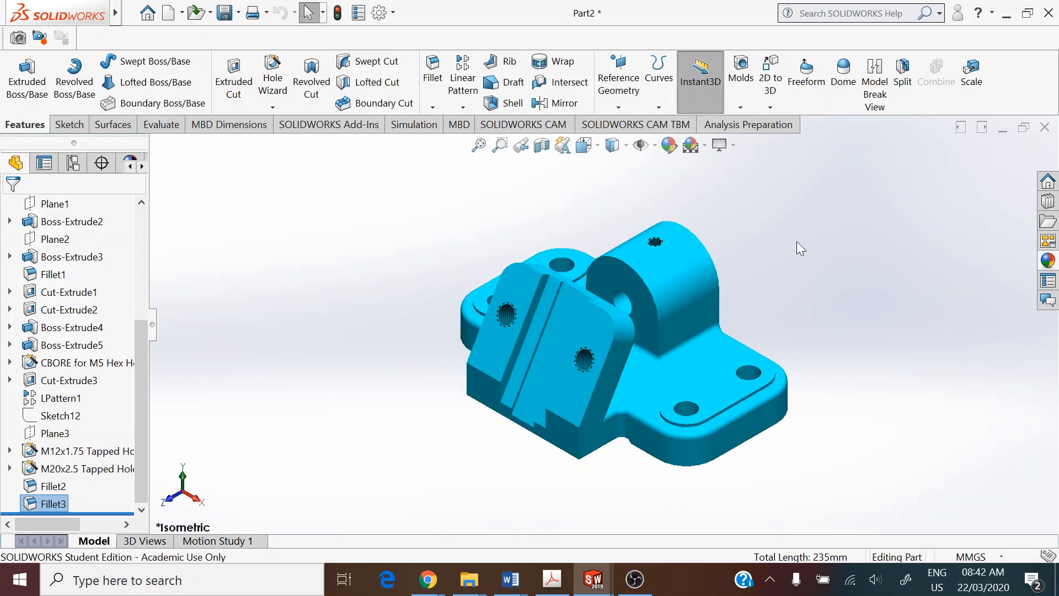
pyautogui.scroll(-3, 612, 312)
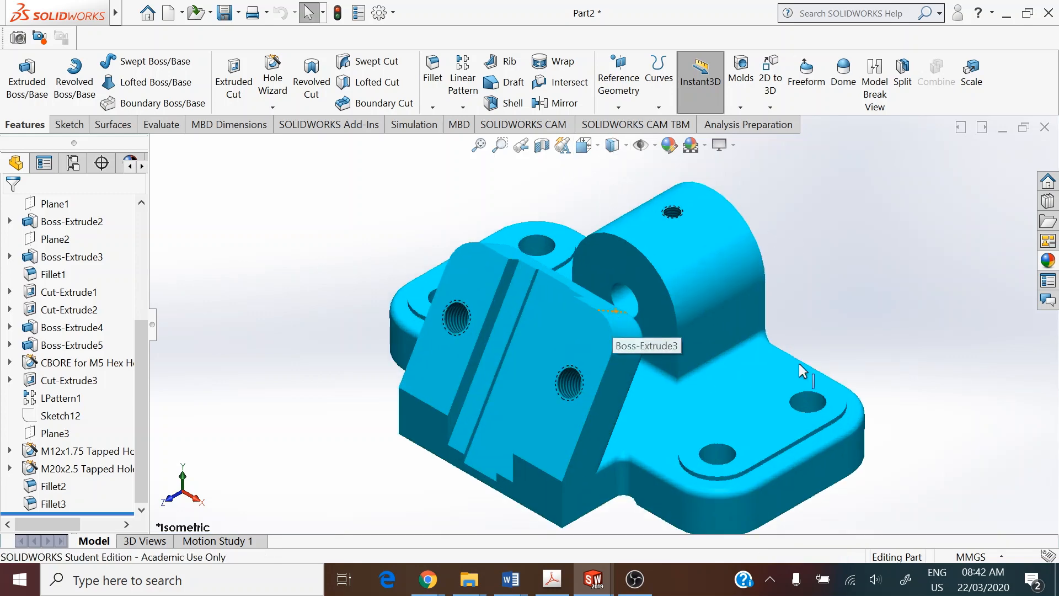
pyautogui.scroll(1, 684, 375)
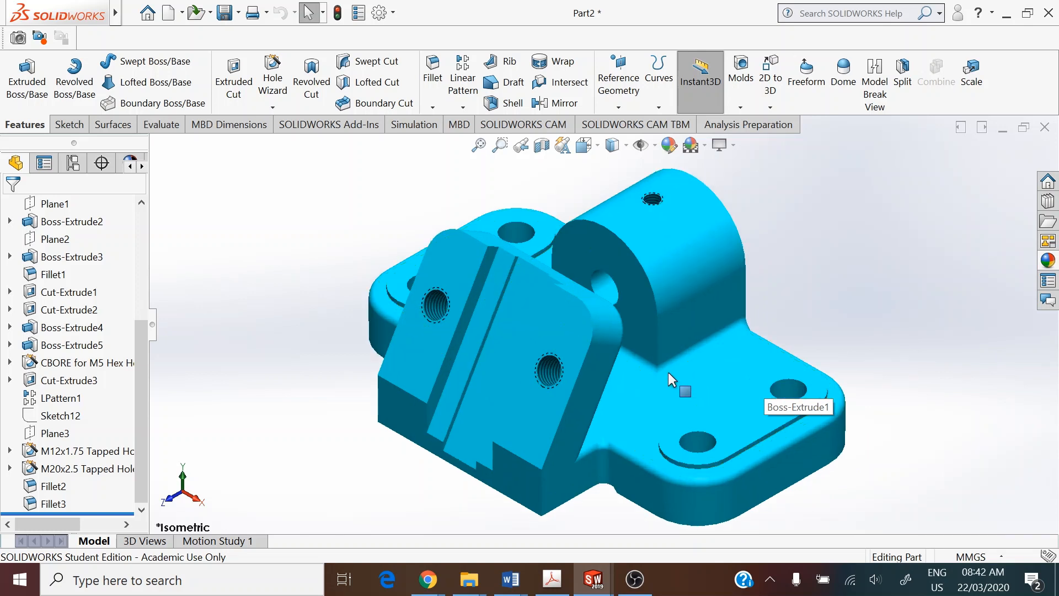